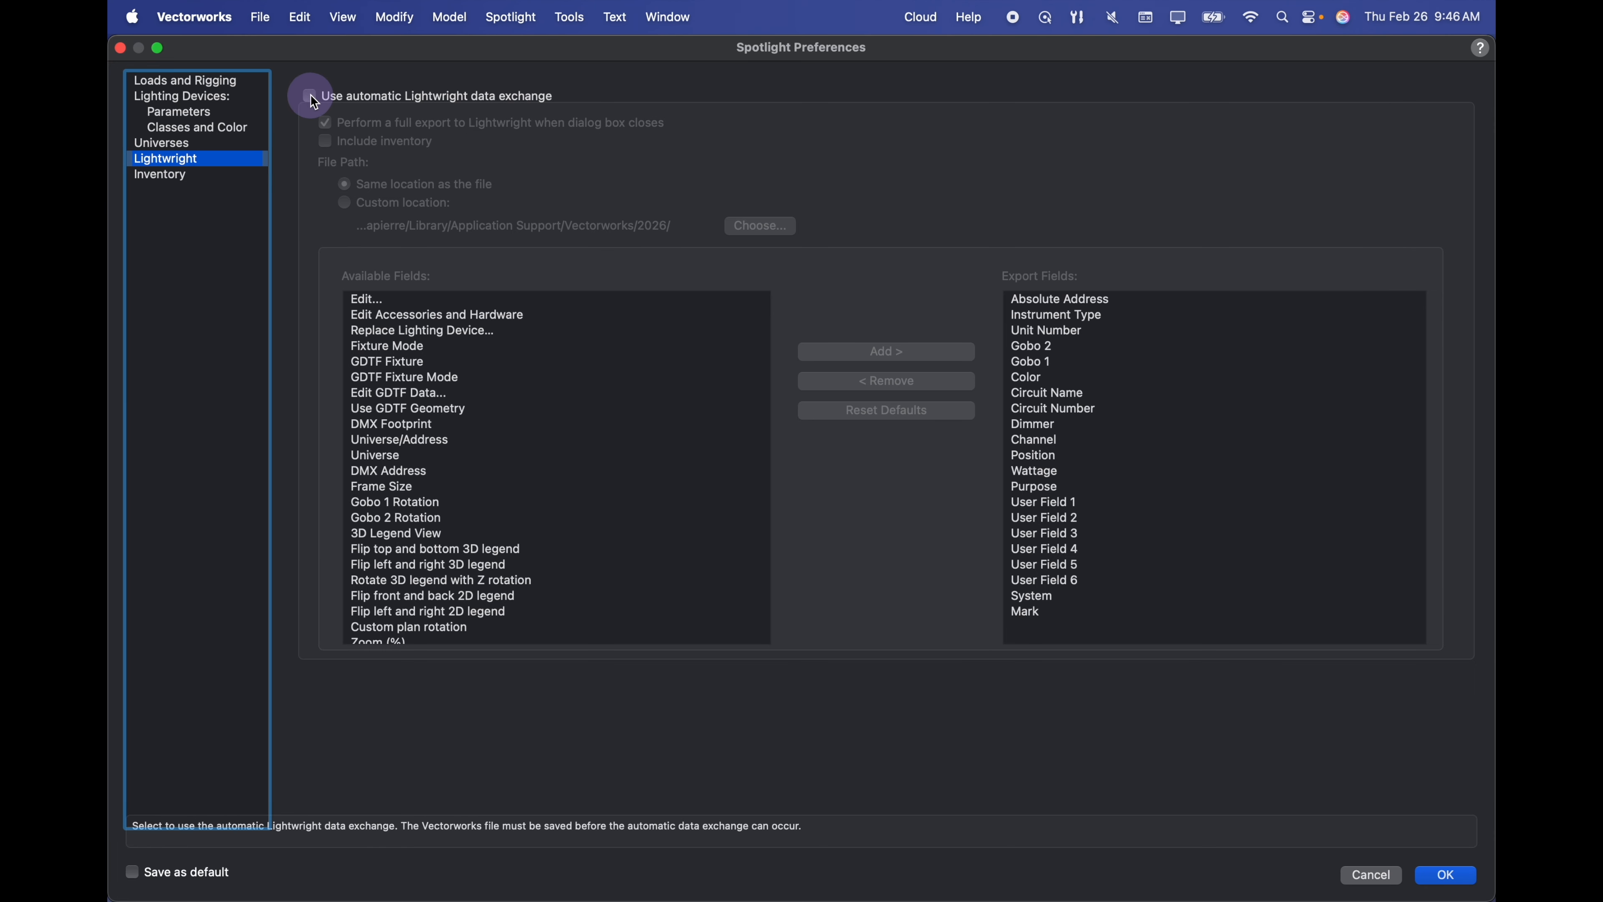
- Turn on 'Use automatic Lightwright data exchange' in the Spotlight preferences and save them
left_click(309, 96)
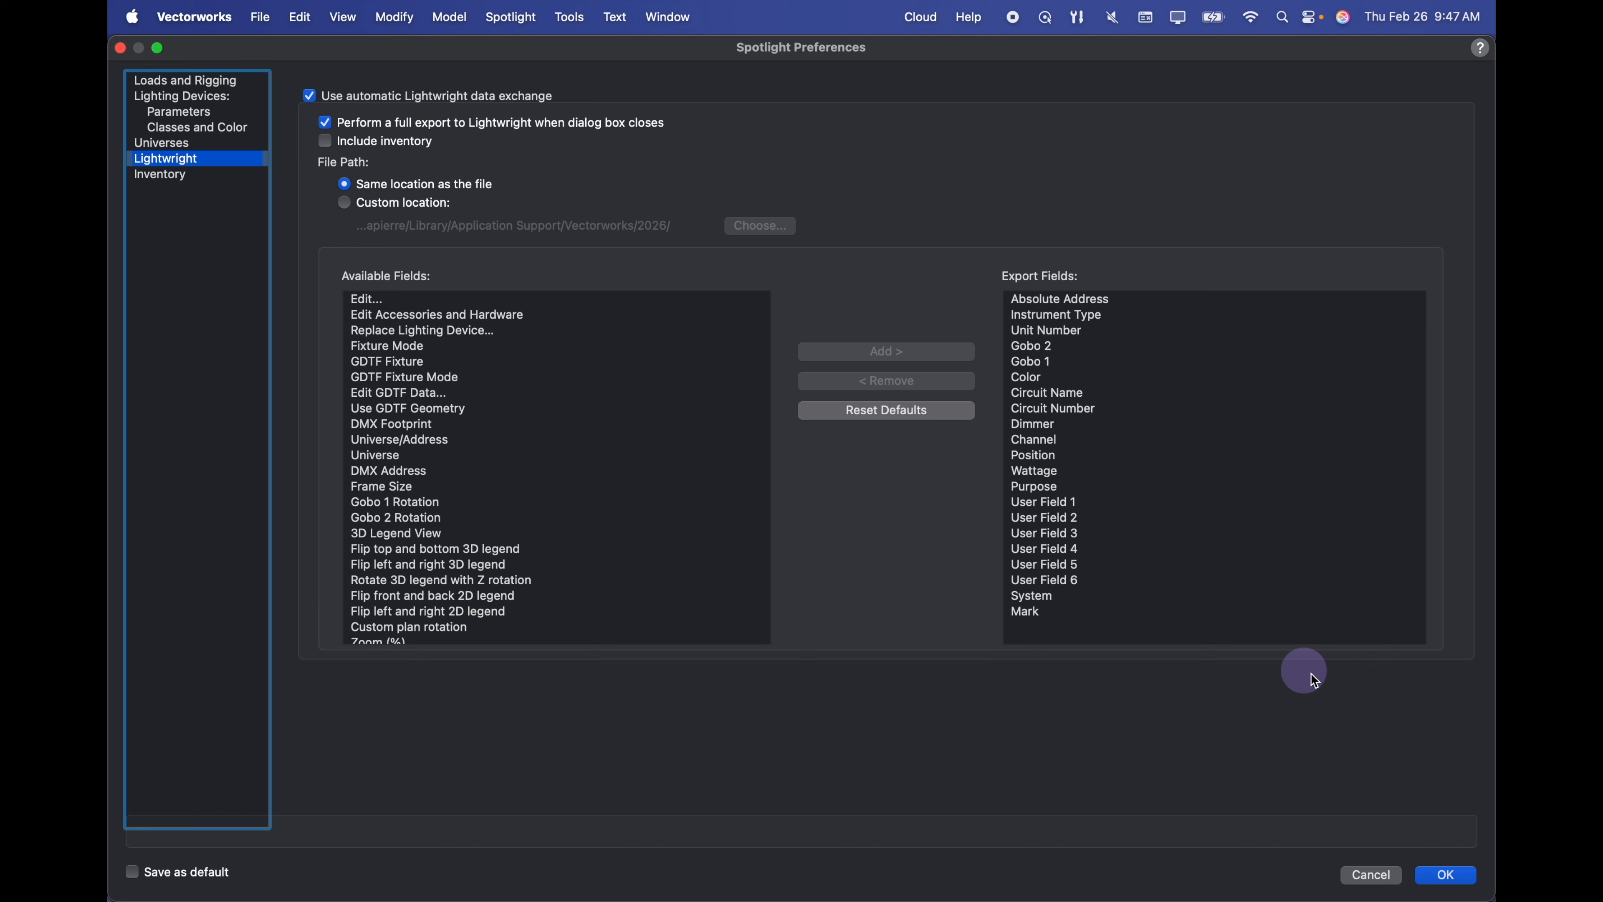
left_click(1447, 876)
key("super+Tab")
key("super+Tab")
key("super+Tab")
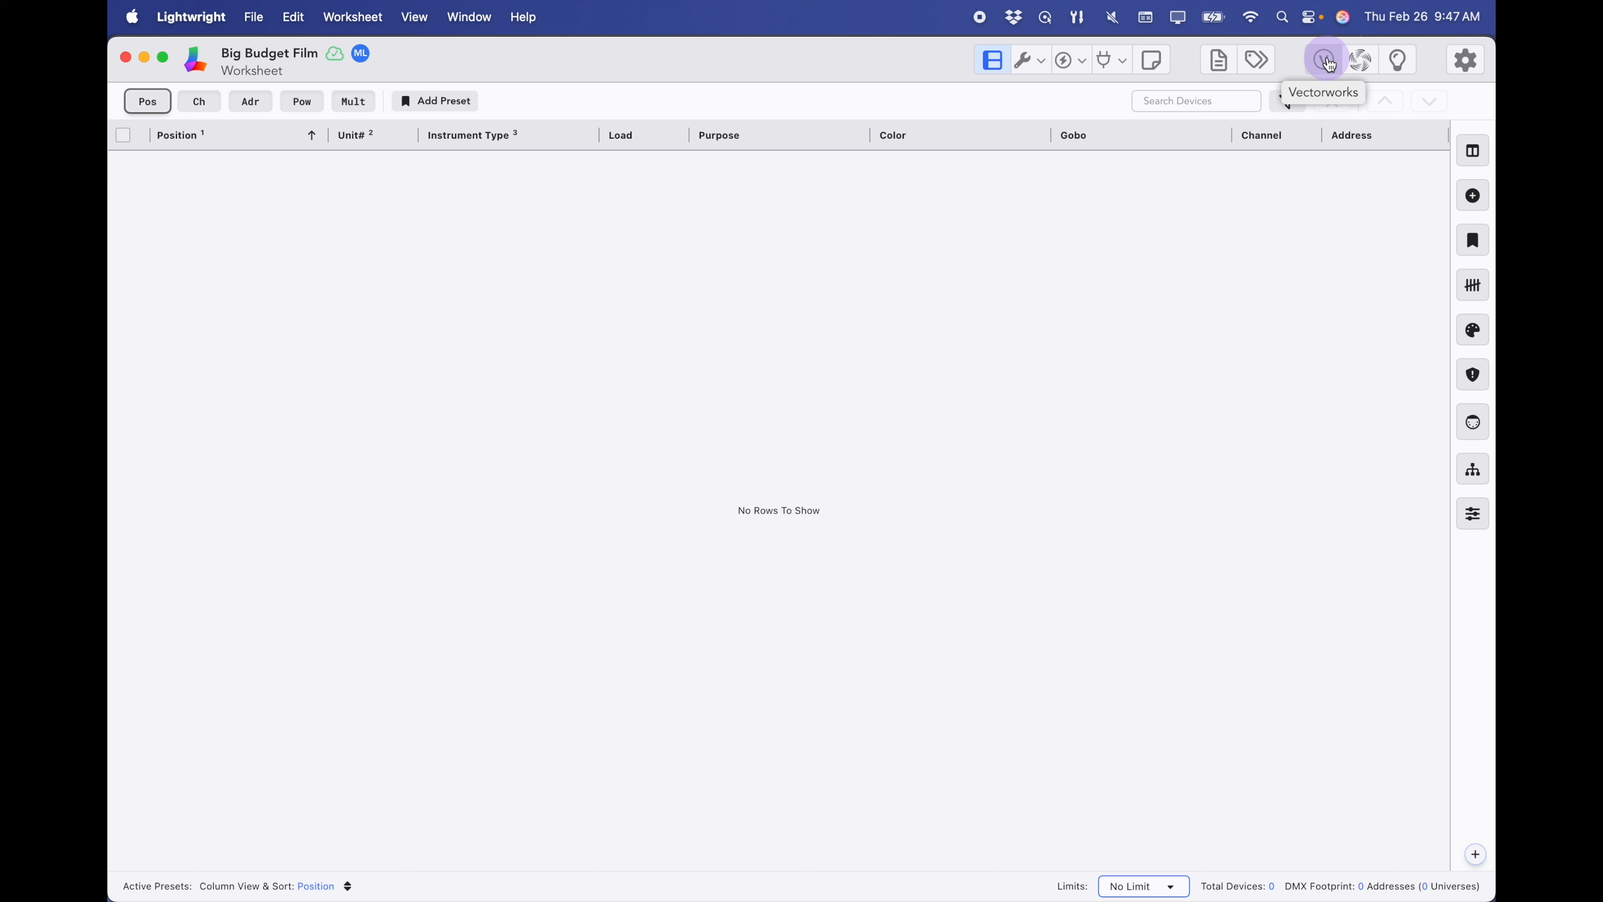
- Start Vectorworks data exchange with Bar - Handsome Gambler v2026.xml and save the 21 field mappings
left_click(1325, 63)
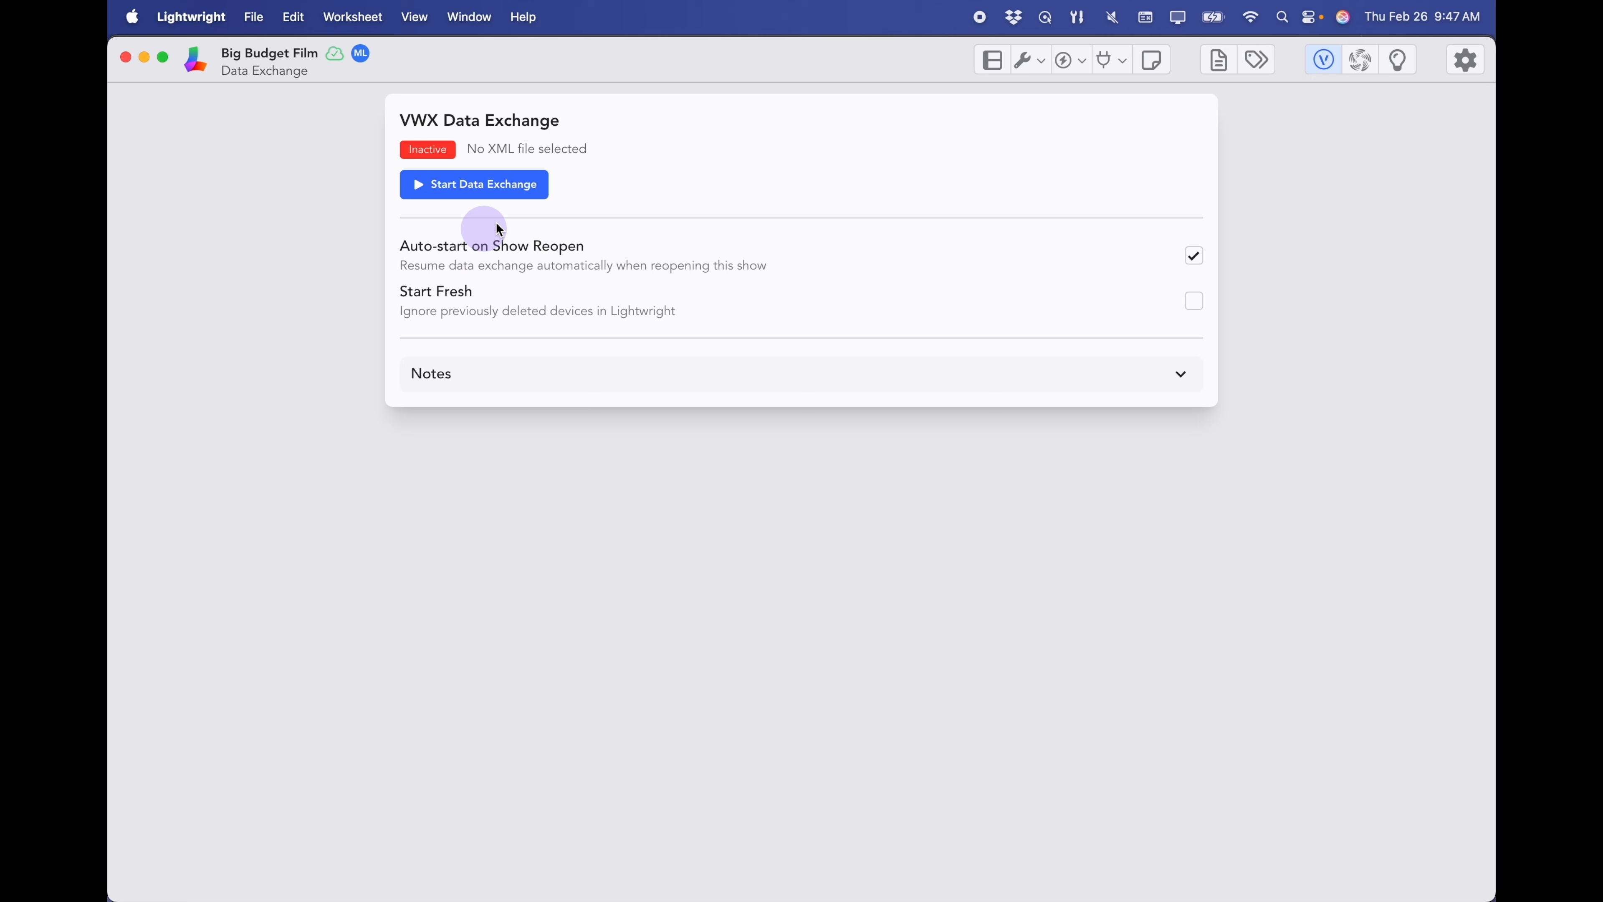
left_click(496, 192)
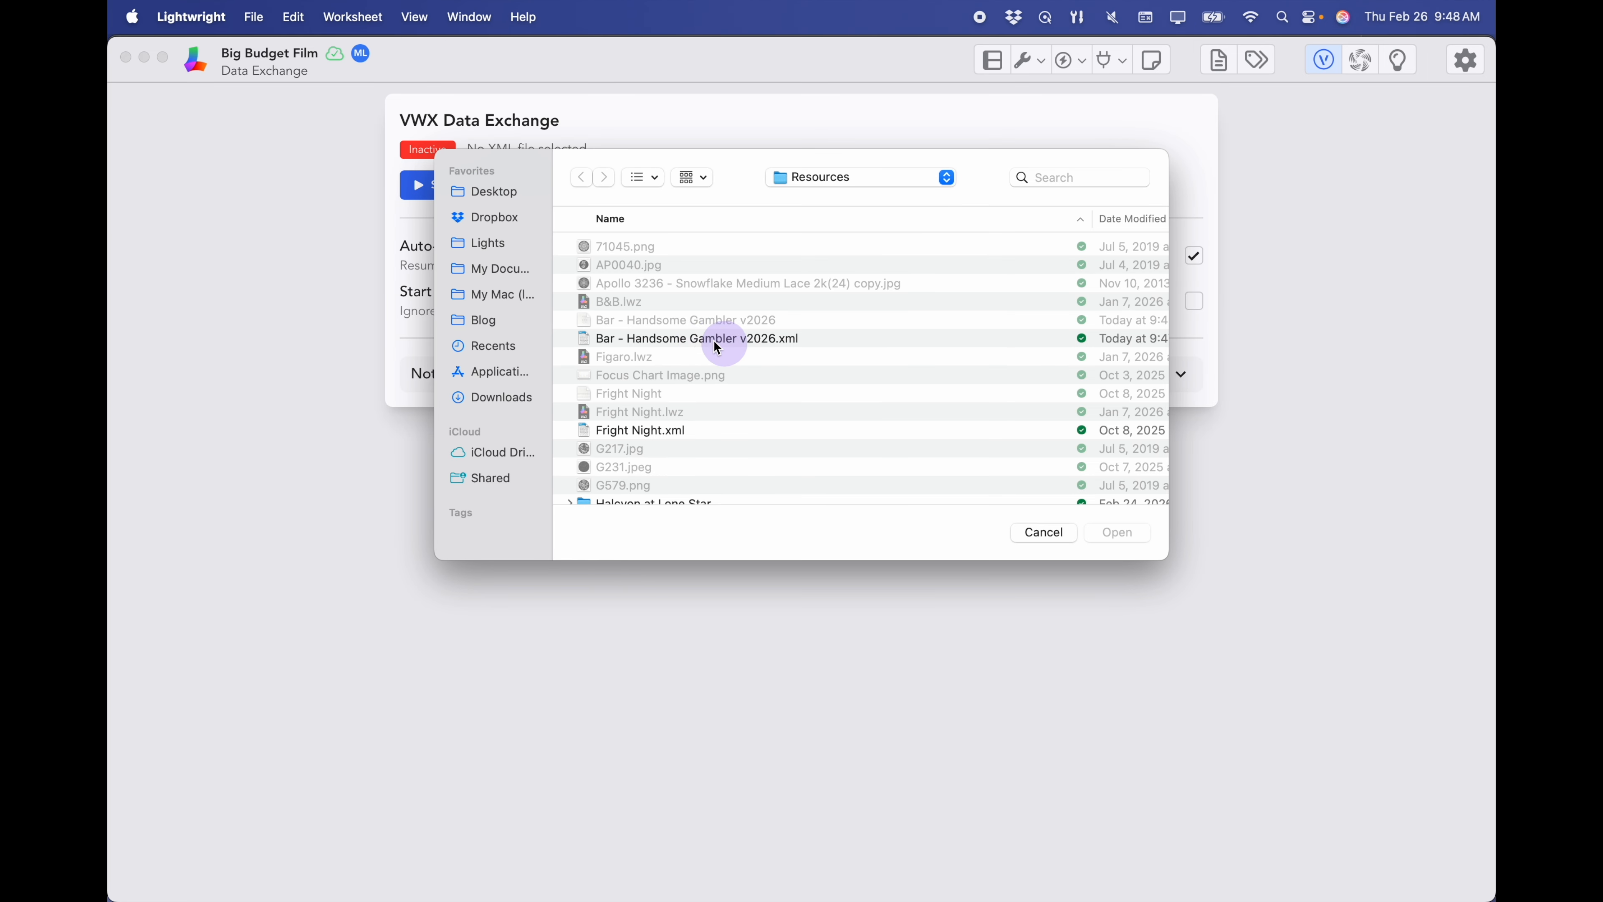
left_click(732, 346)
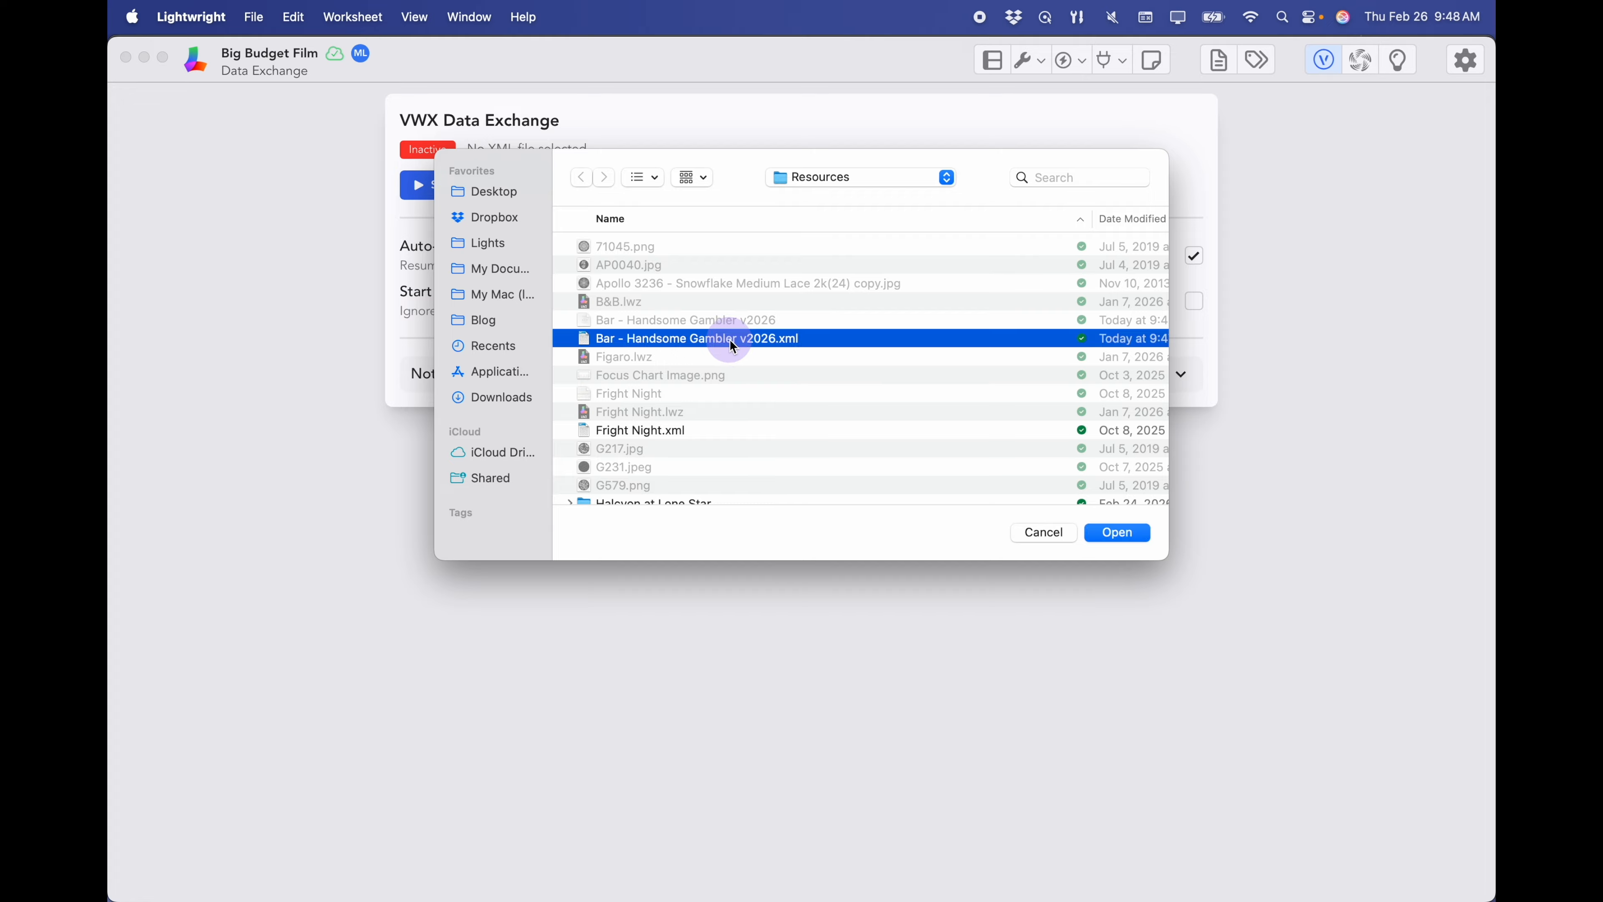
left_click(1114, 534)
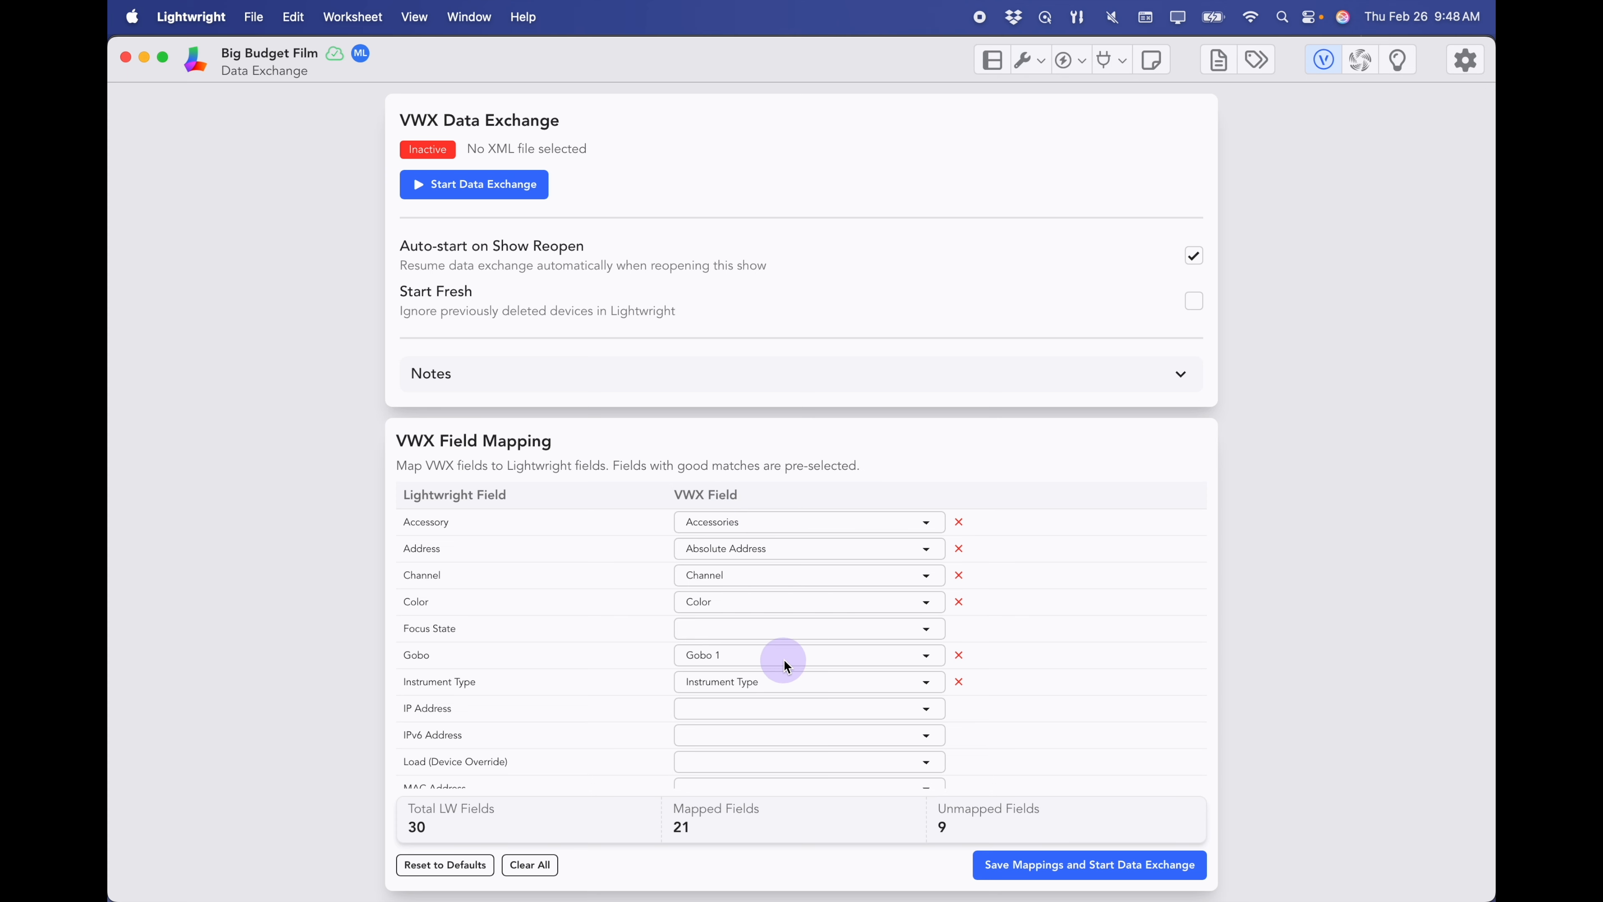
scroll(786, 664, "down", 6)
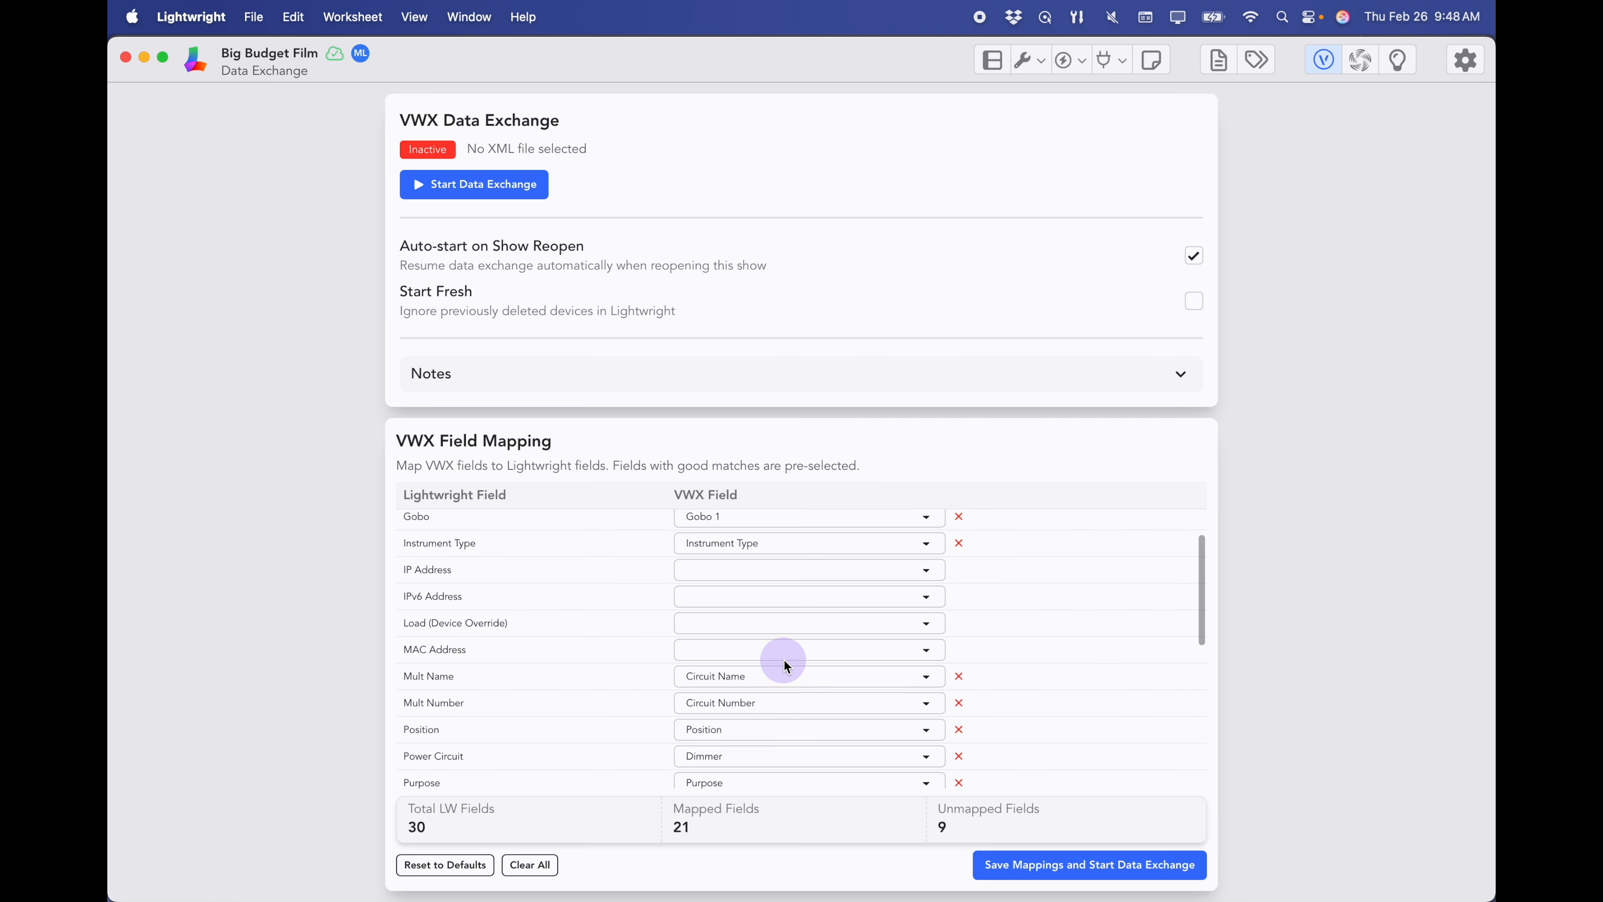
scroll(787, 666, "down", 5)
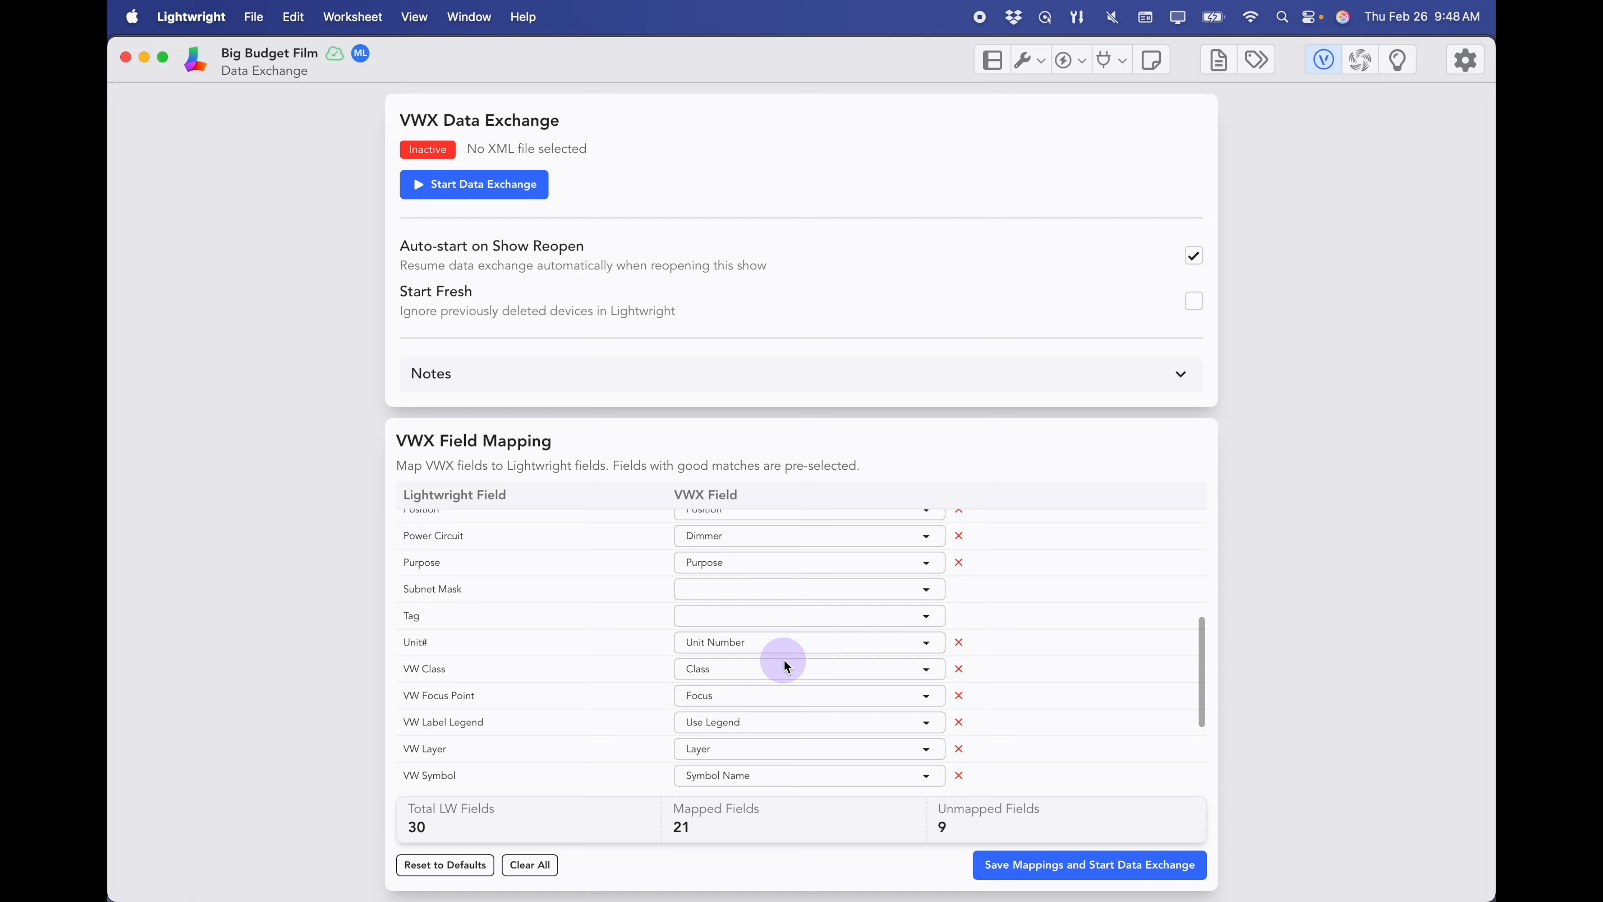
scroll(783, 660, "down", 1)
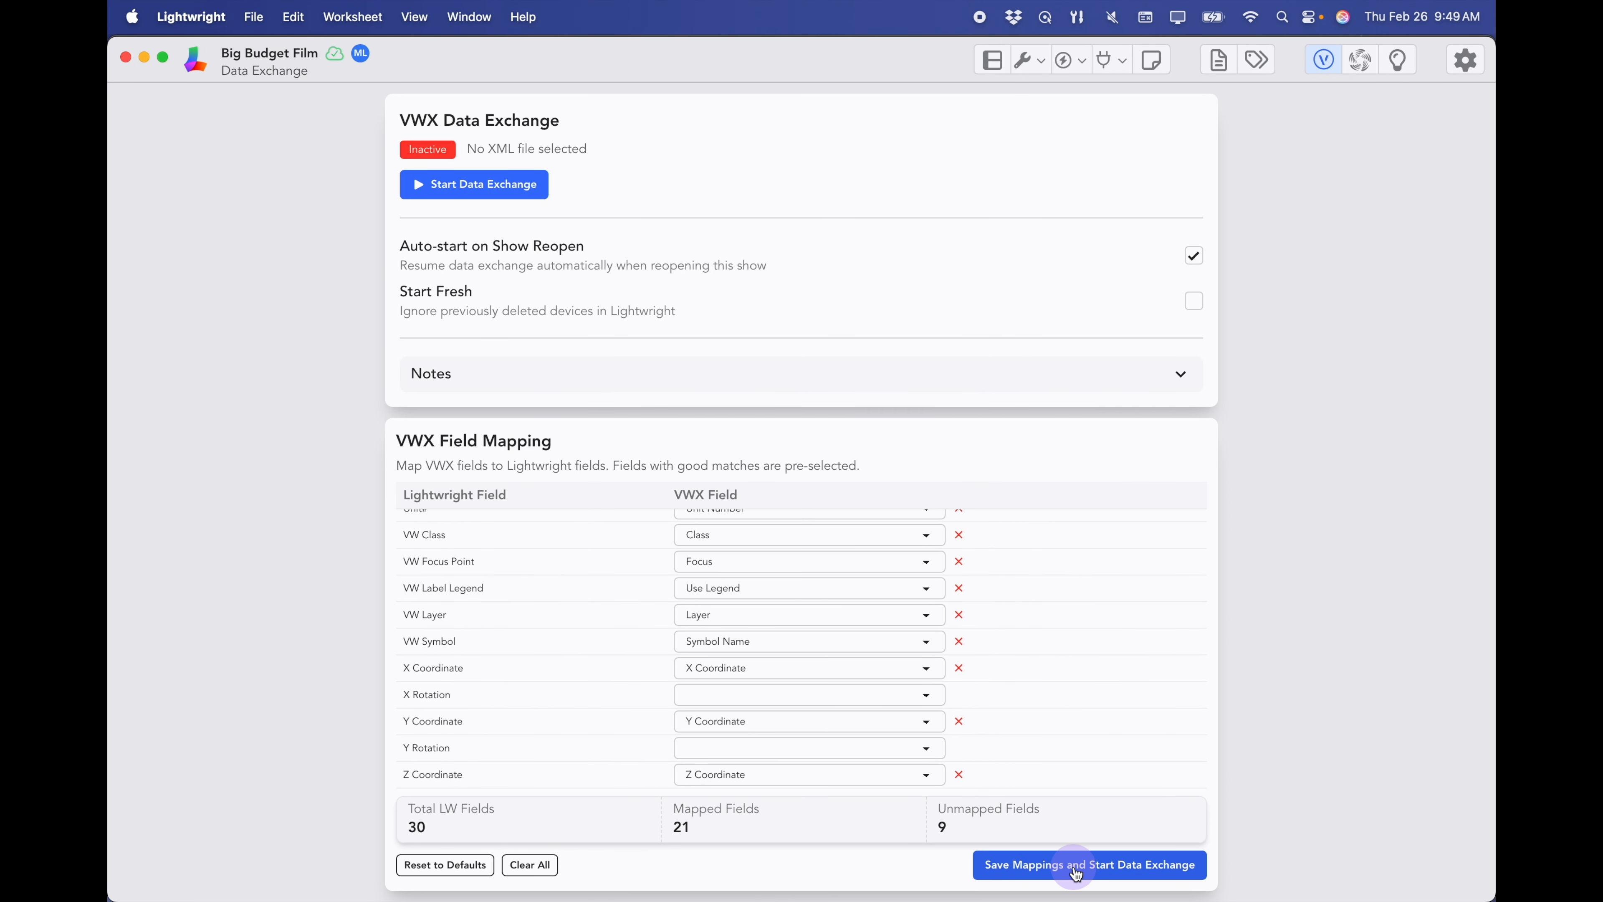
left_click(1076, 866)
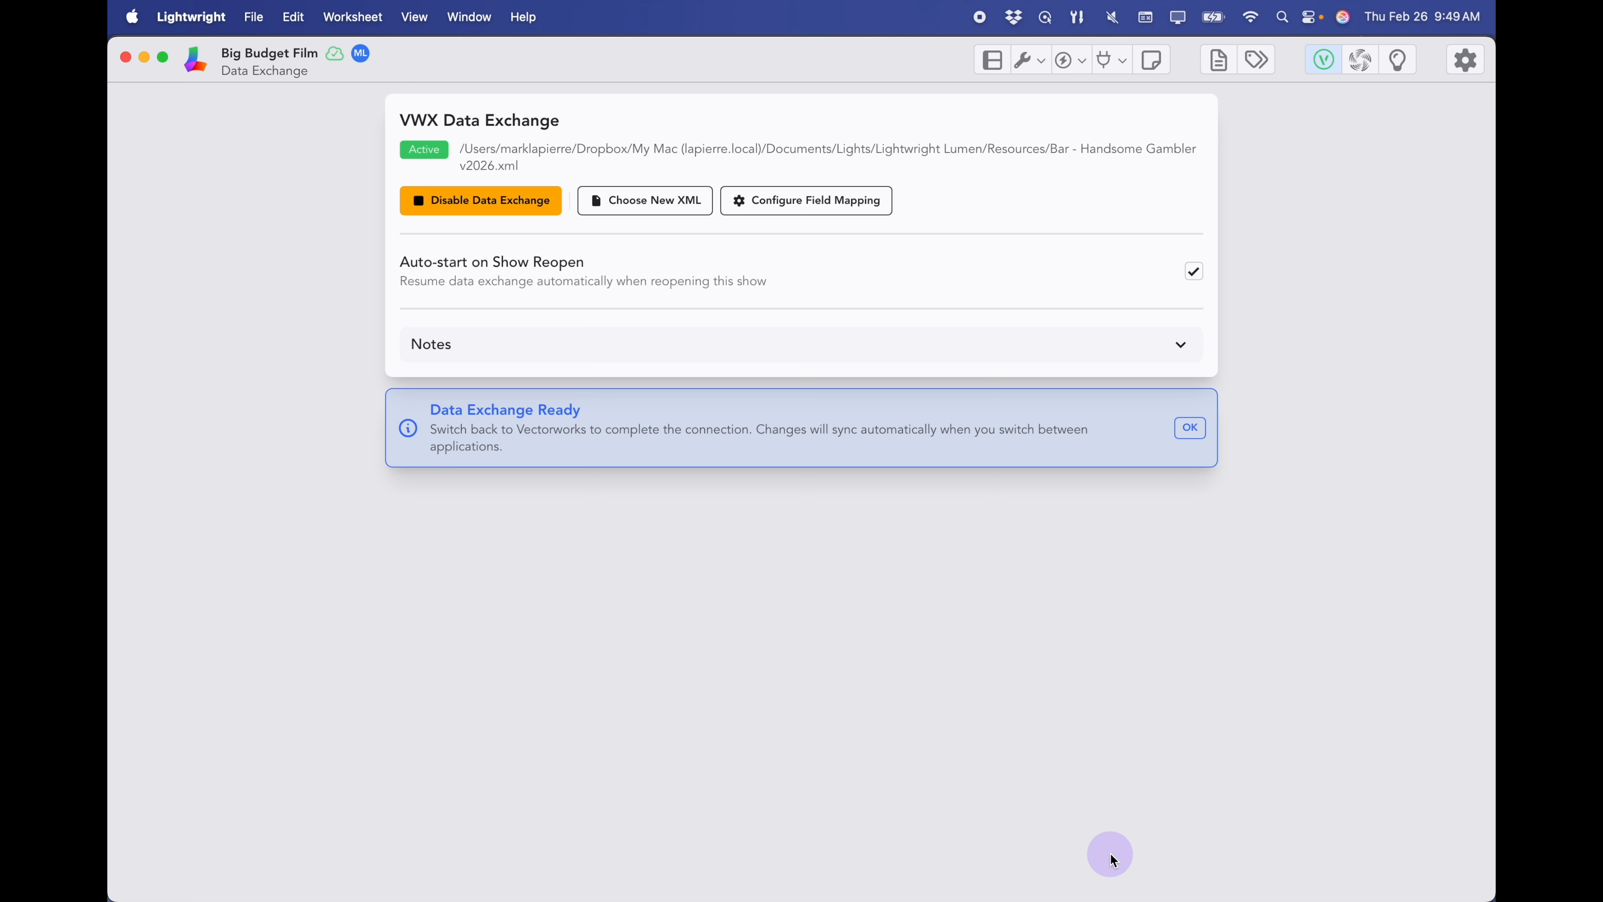
- Bring the 26 ARRI Skypanel devices into the worksheet and sort them by channel
key("super+Tab")
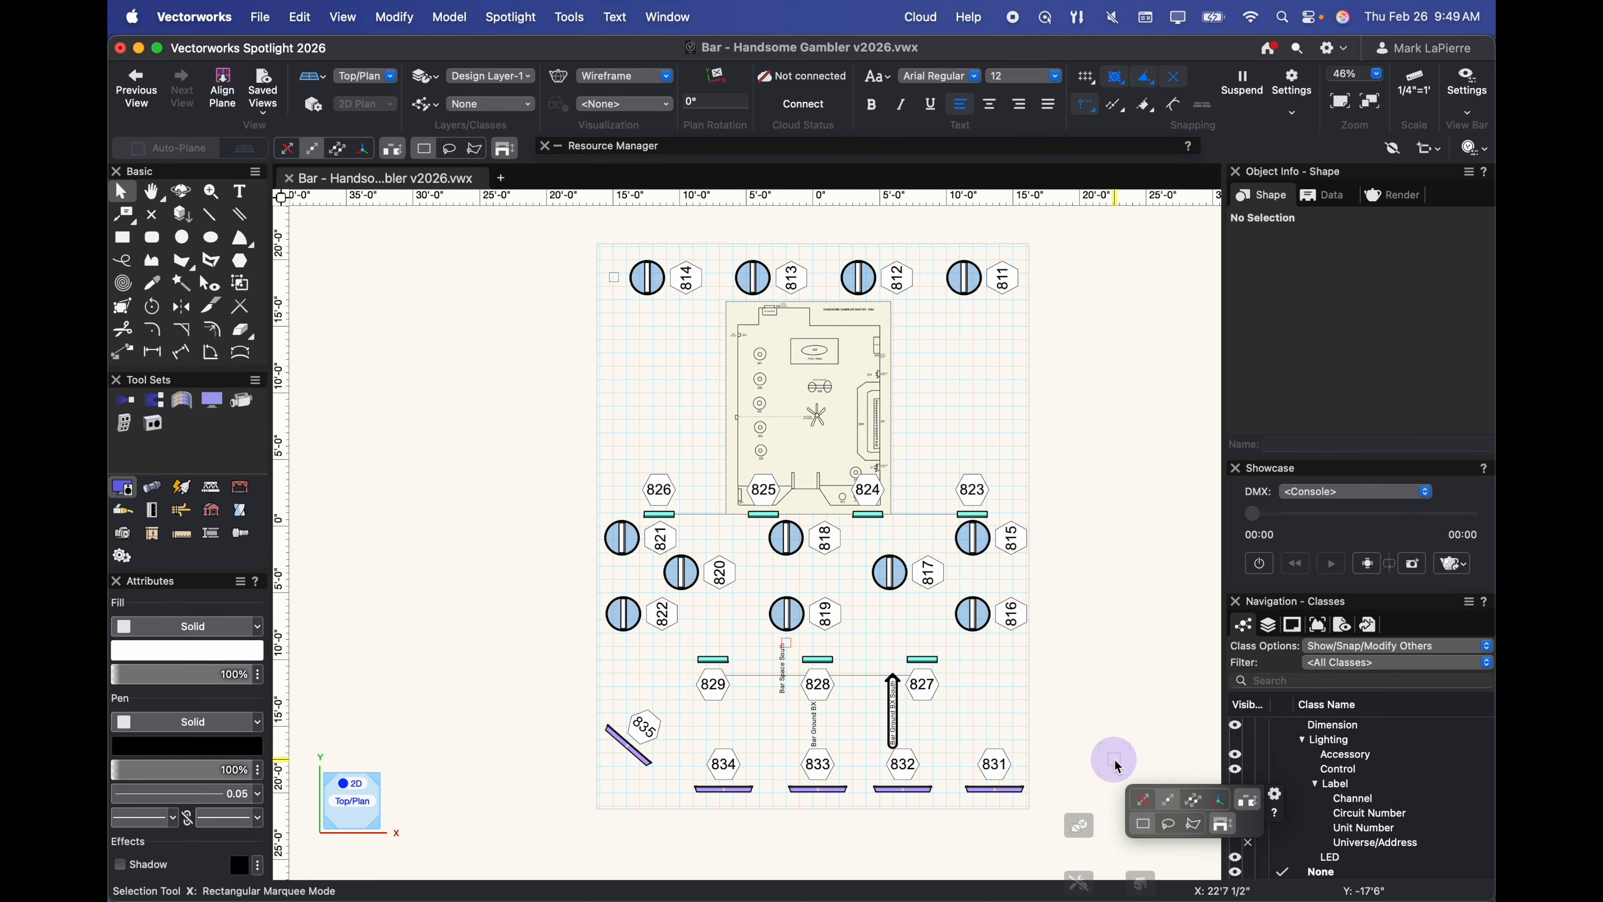
key("super+Tab")
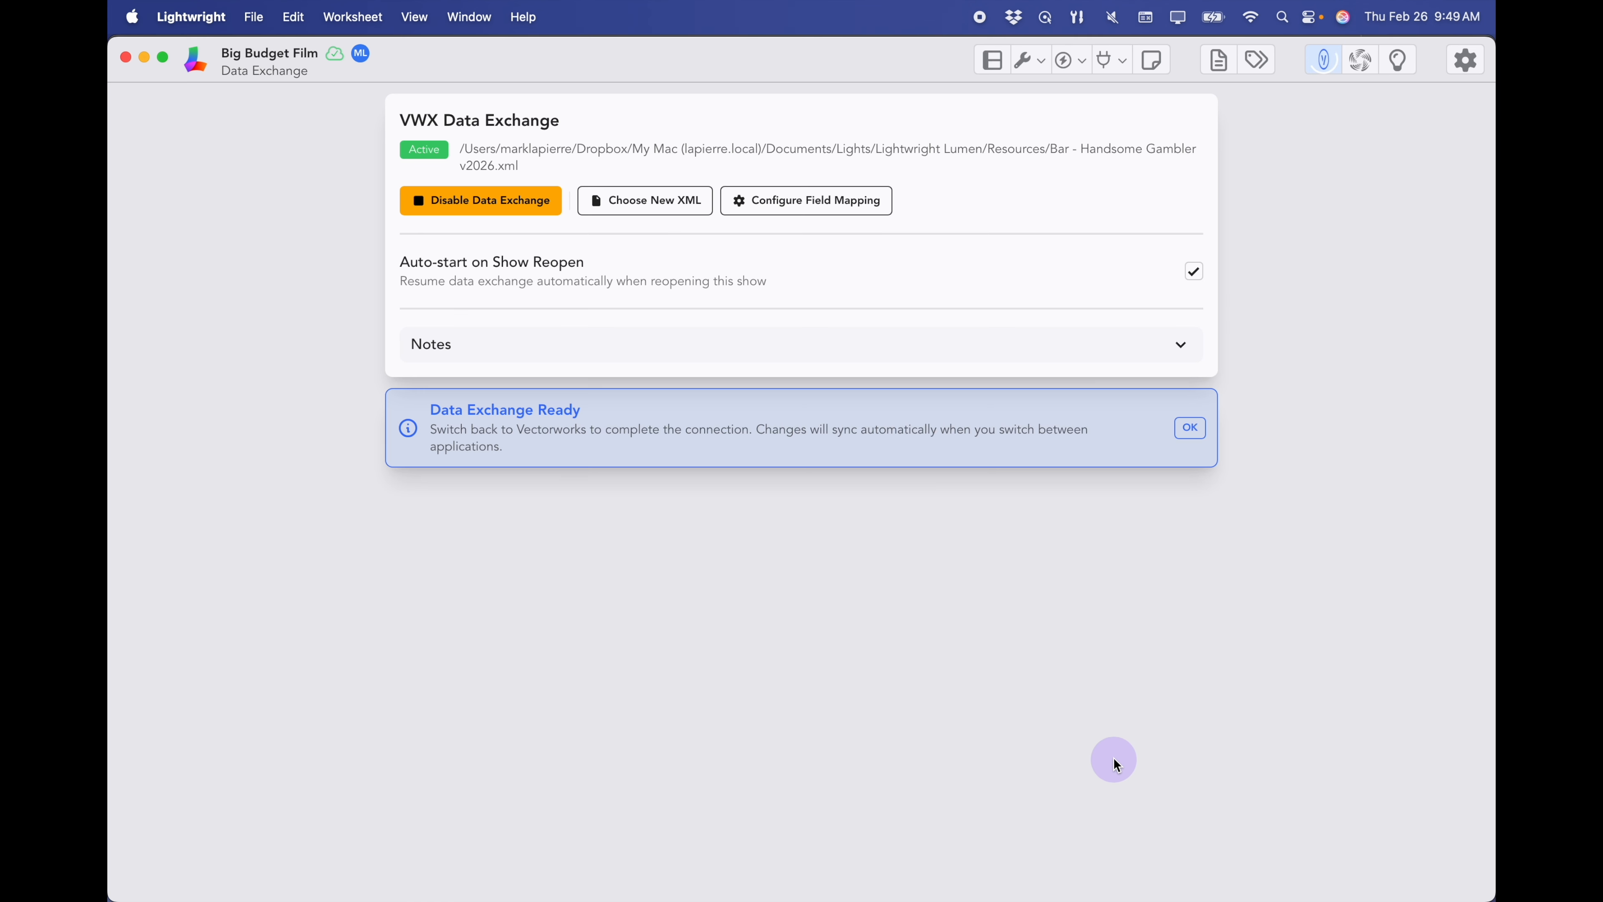
left_click(994, 63)
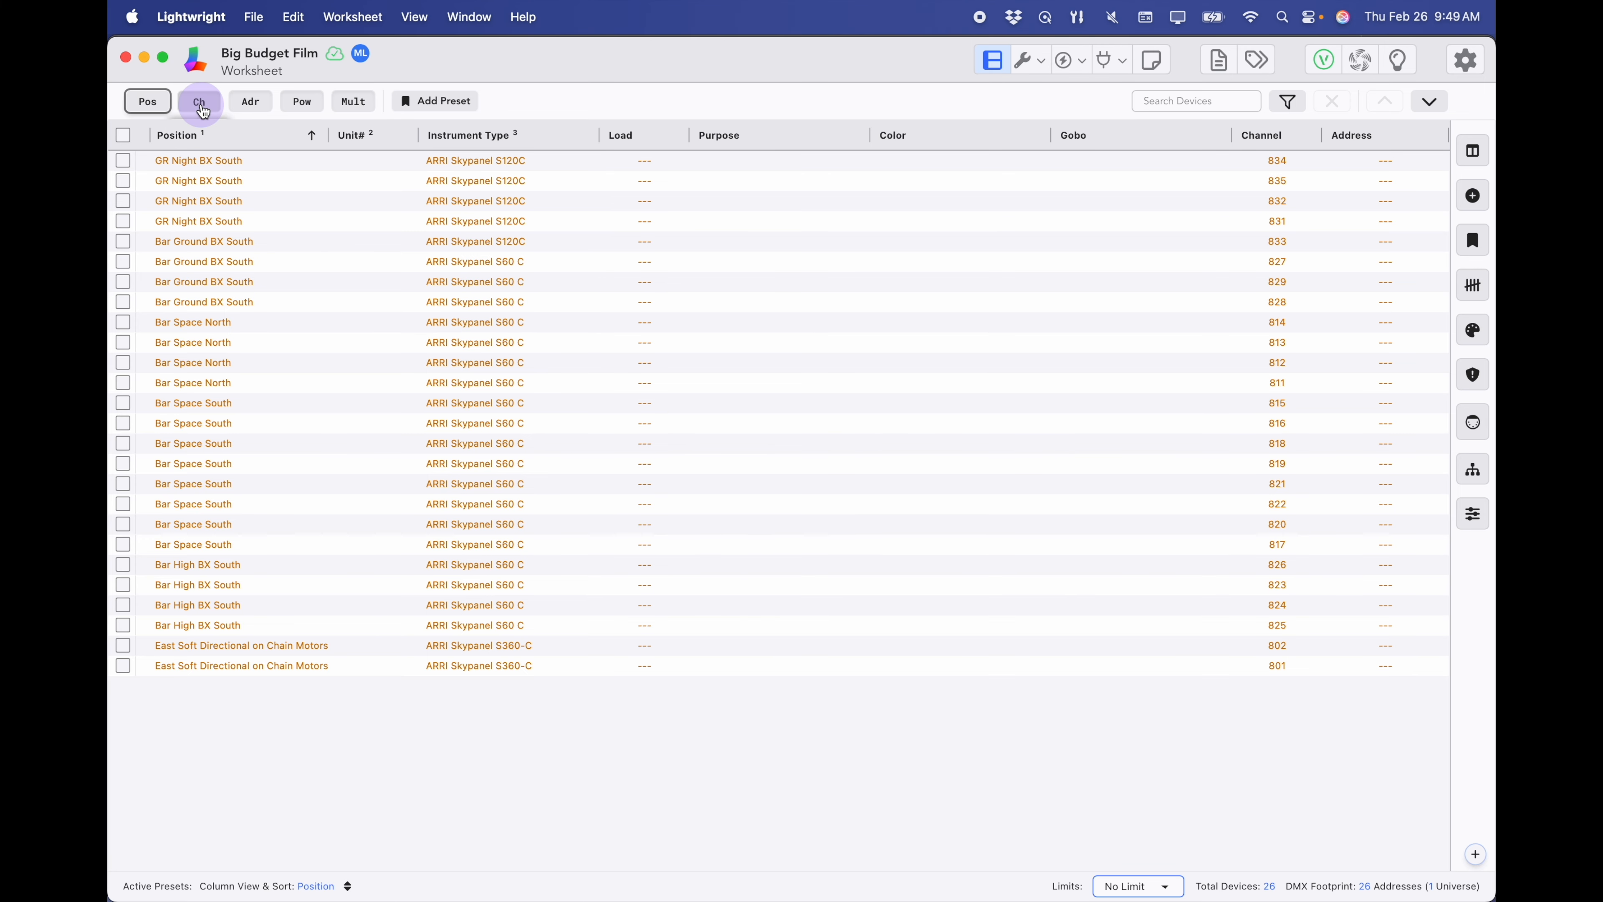
left_click(201, 106)
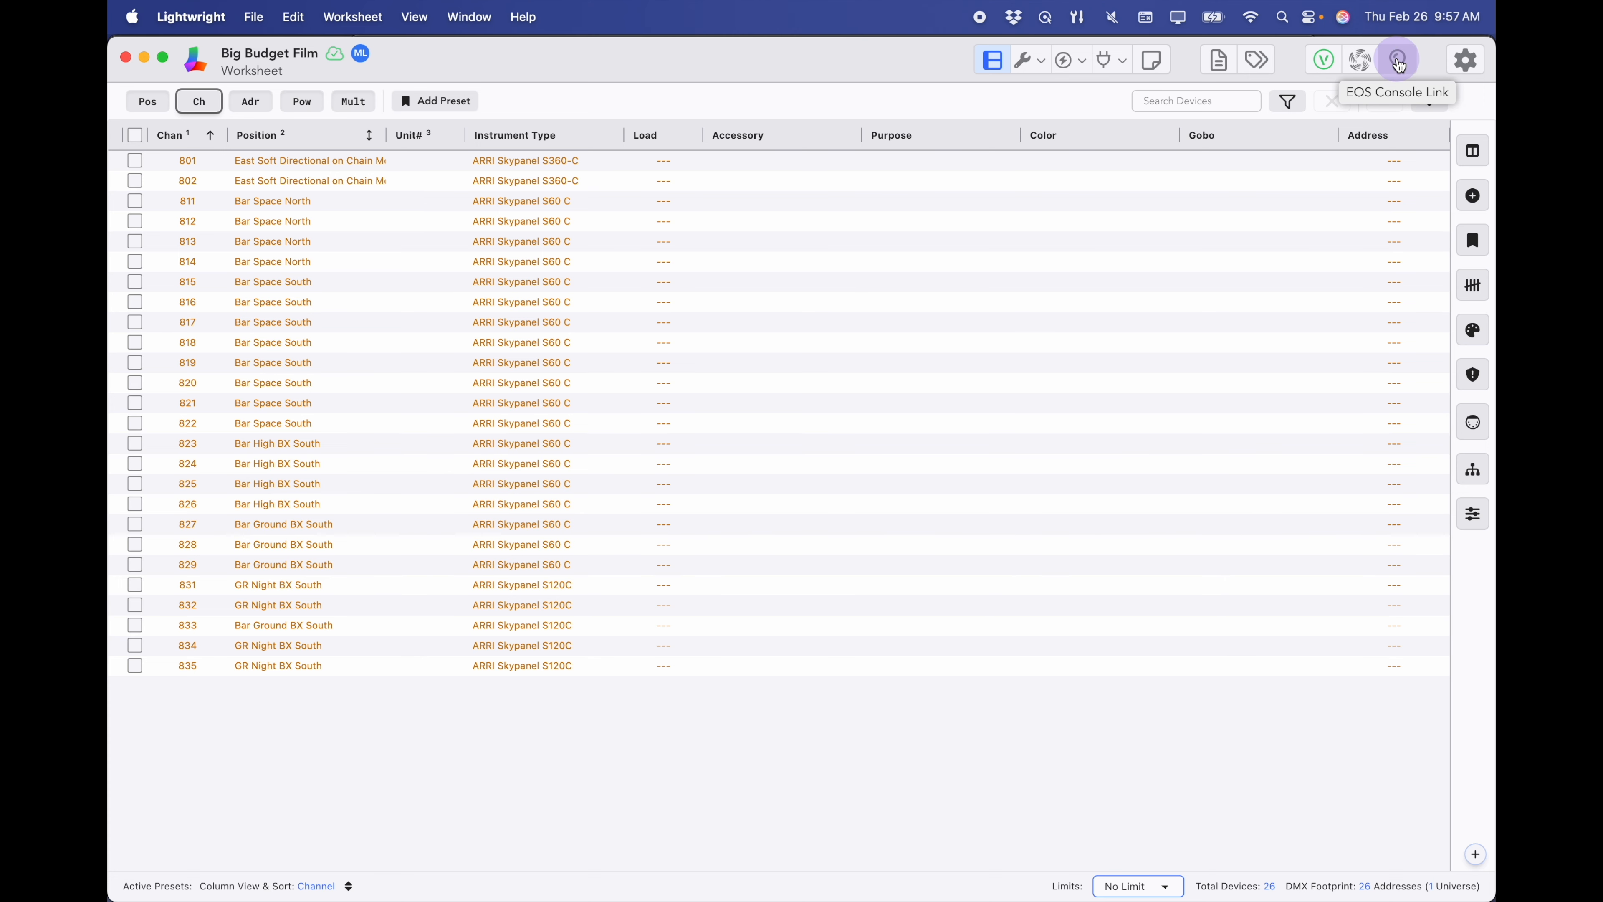
- Add a first EOS console named 'Laptop' at 127.0.0.1:3032 to the console list
left_click(1398, 62)
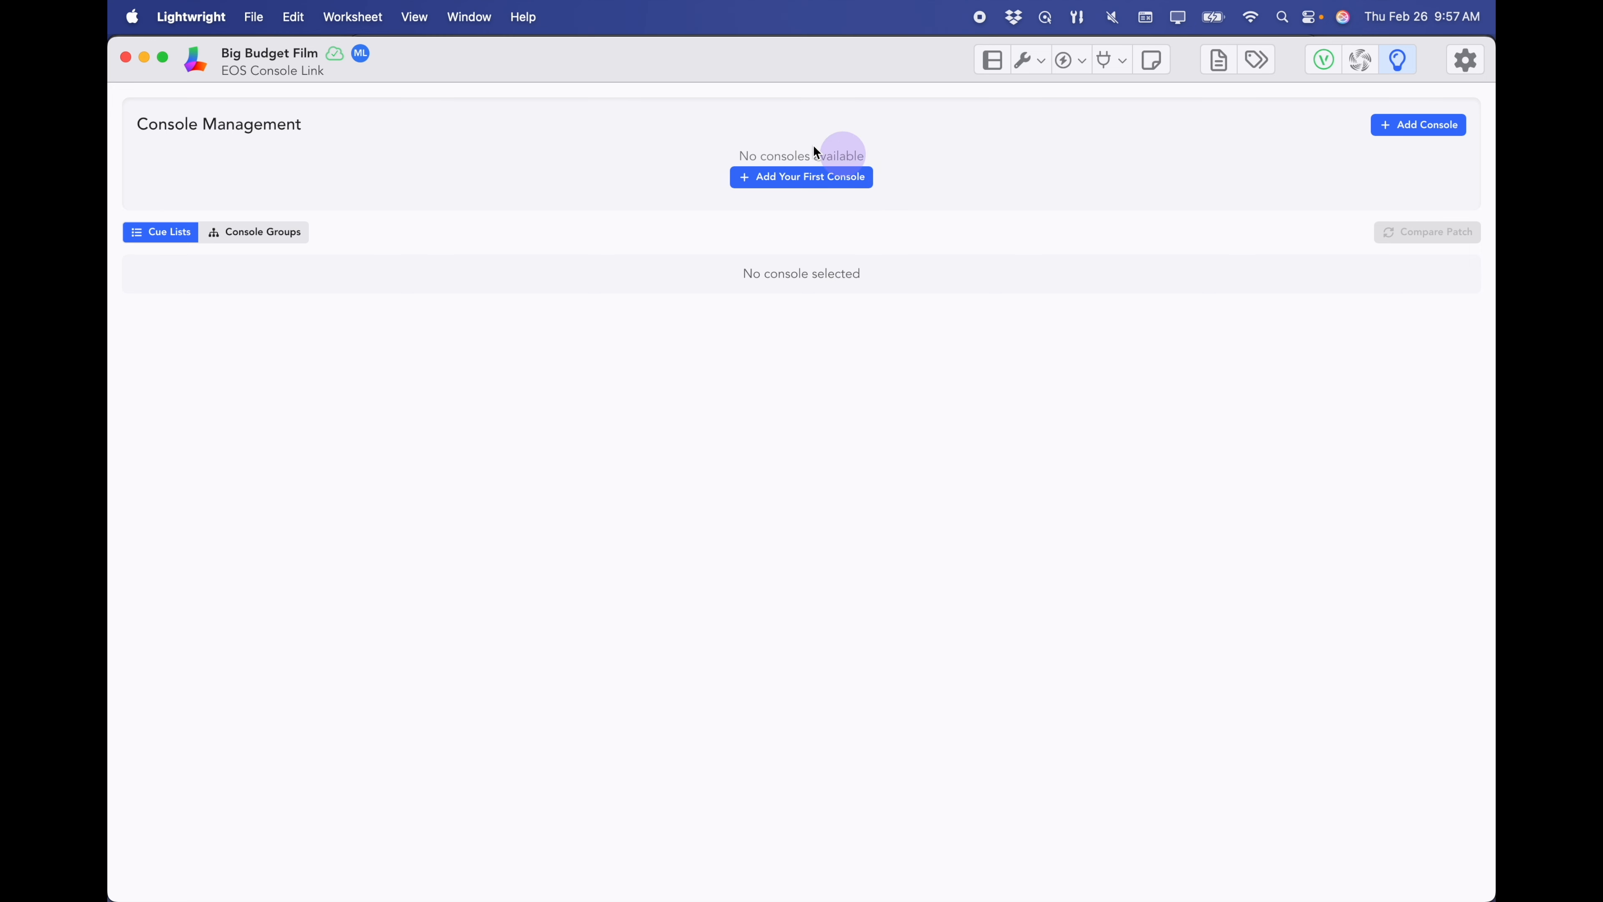
left_click(812, 181)
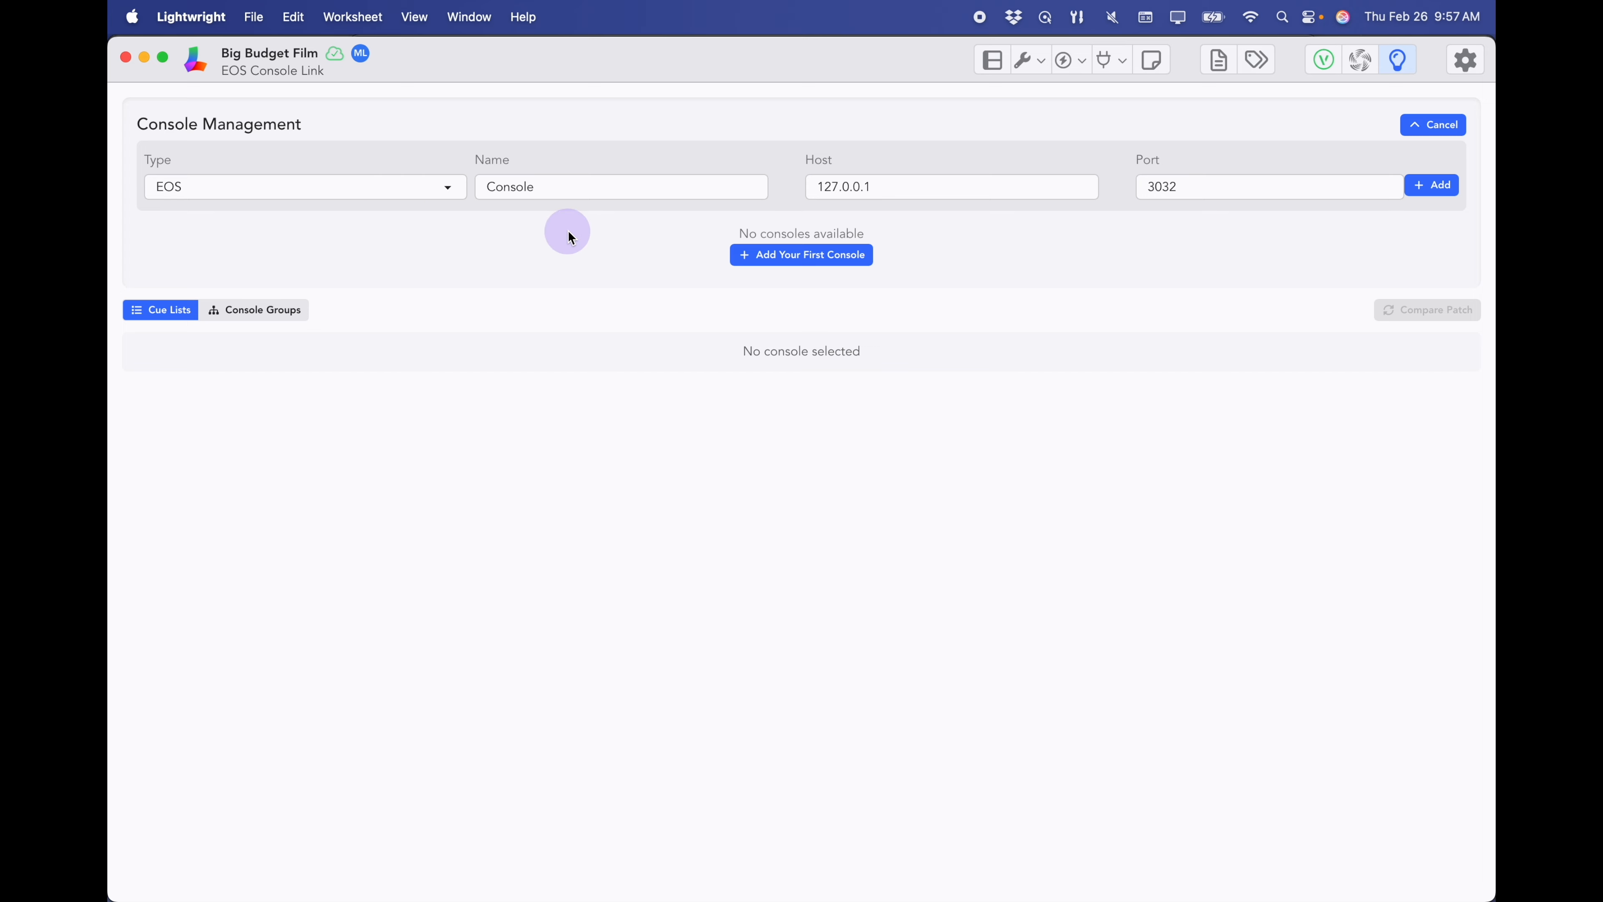
left_click_drag(547, 186, 458, 191)
type("Laptop")
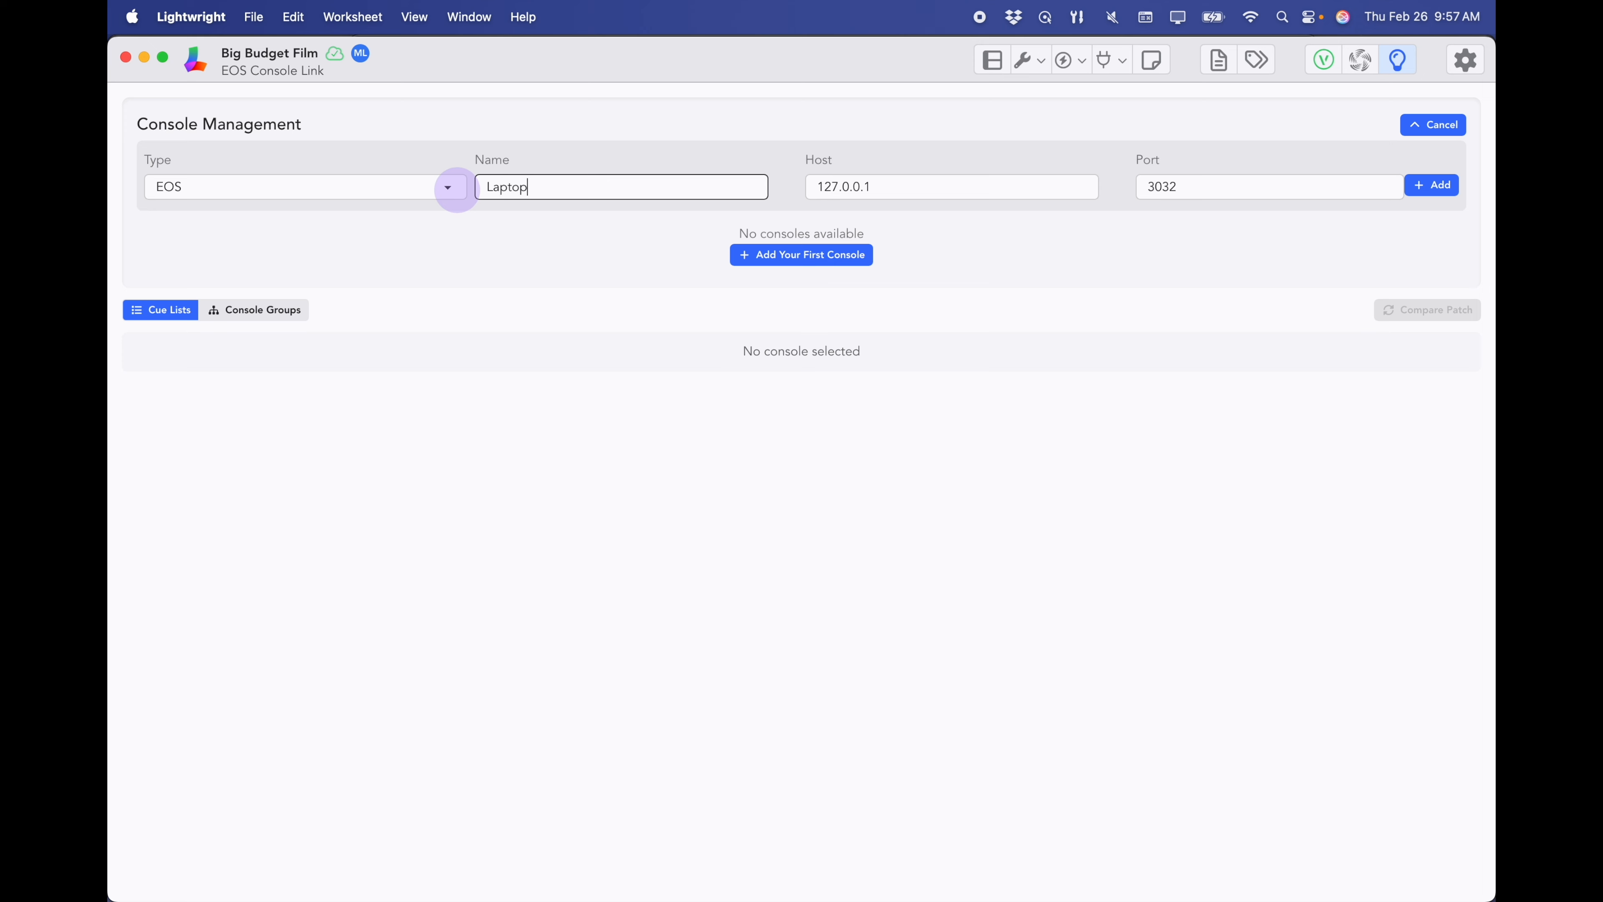
left_click(833, 192)
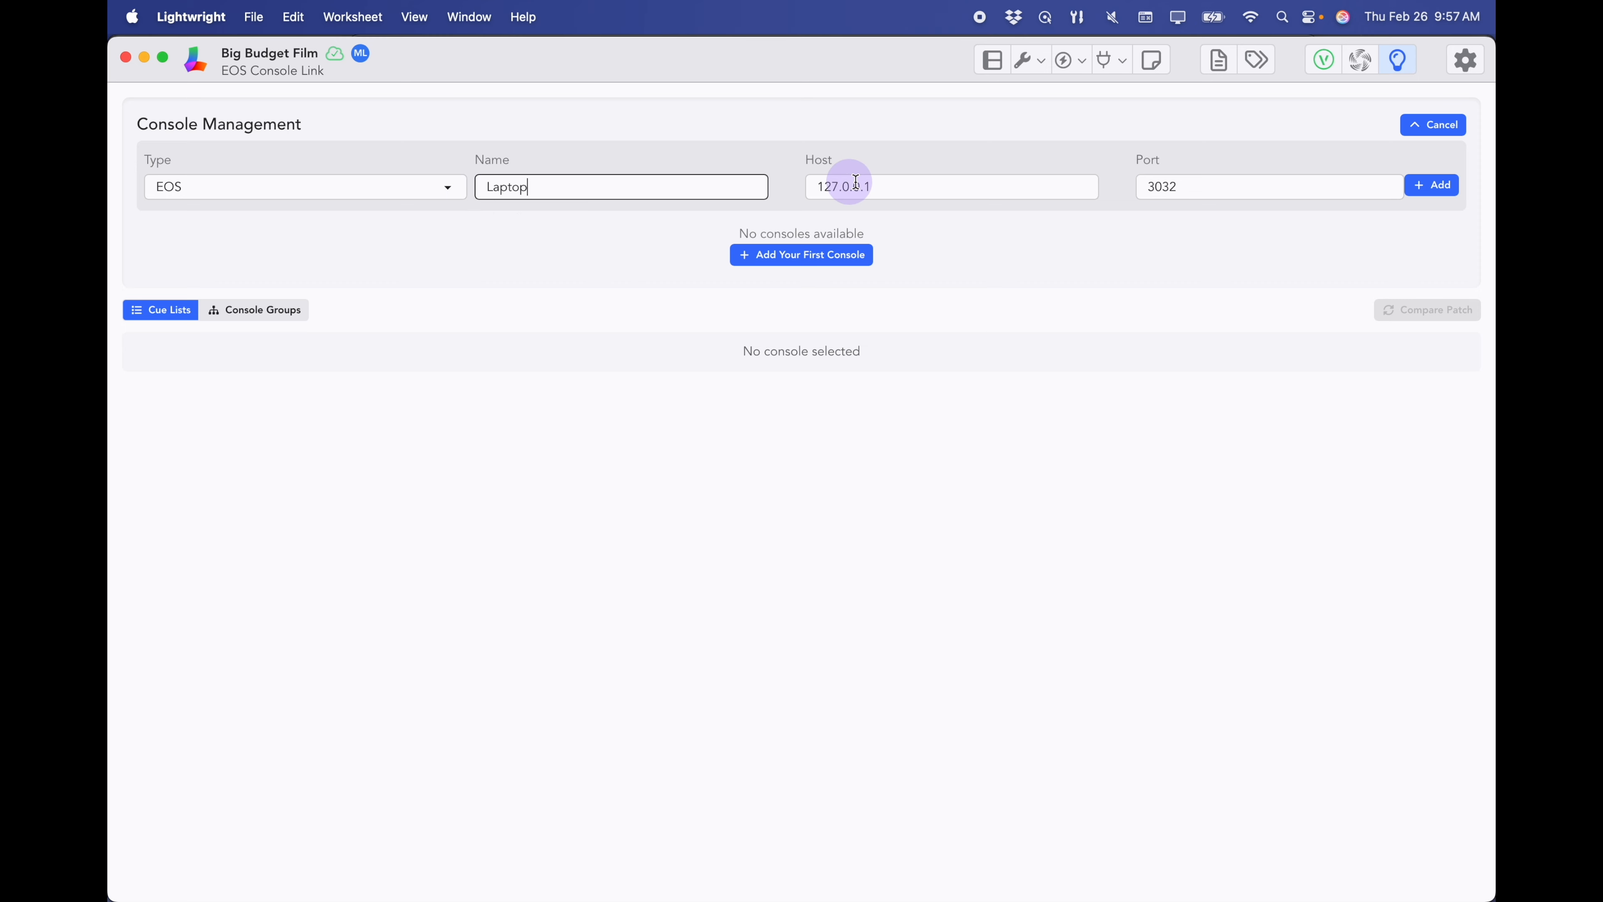
left_click(1433, 189)
left_click(1433, 186)
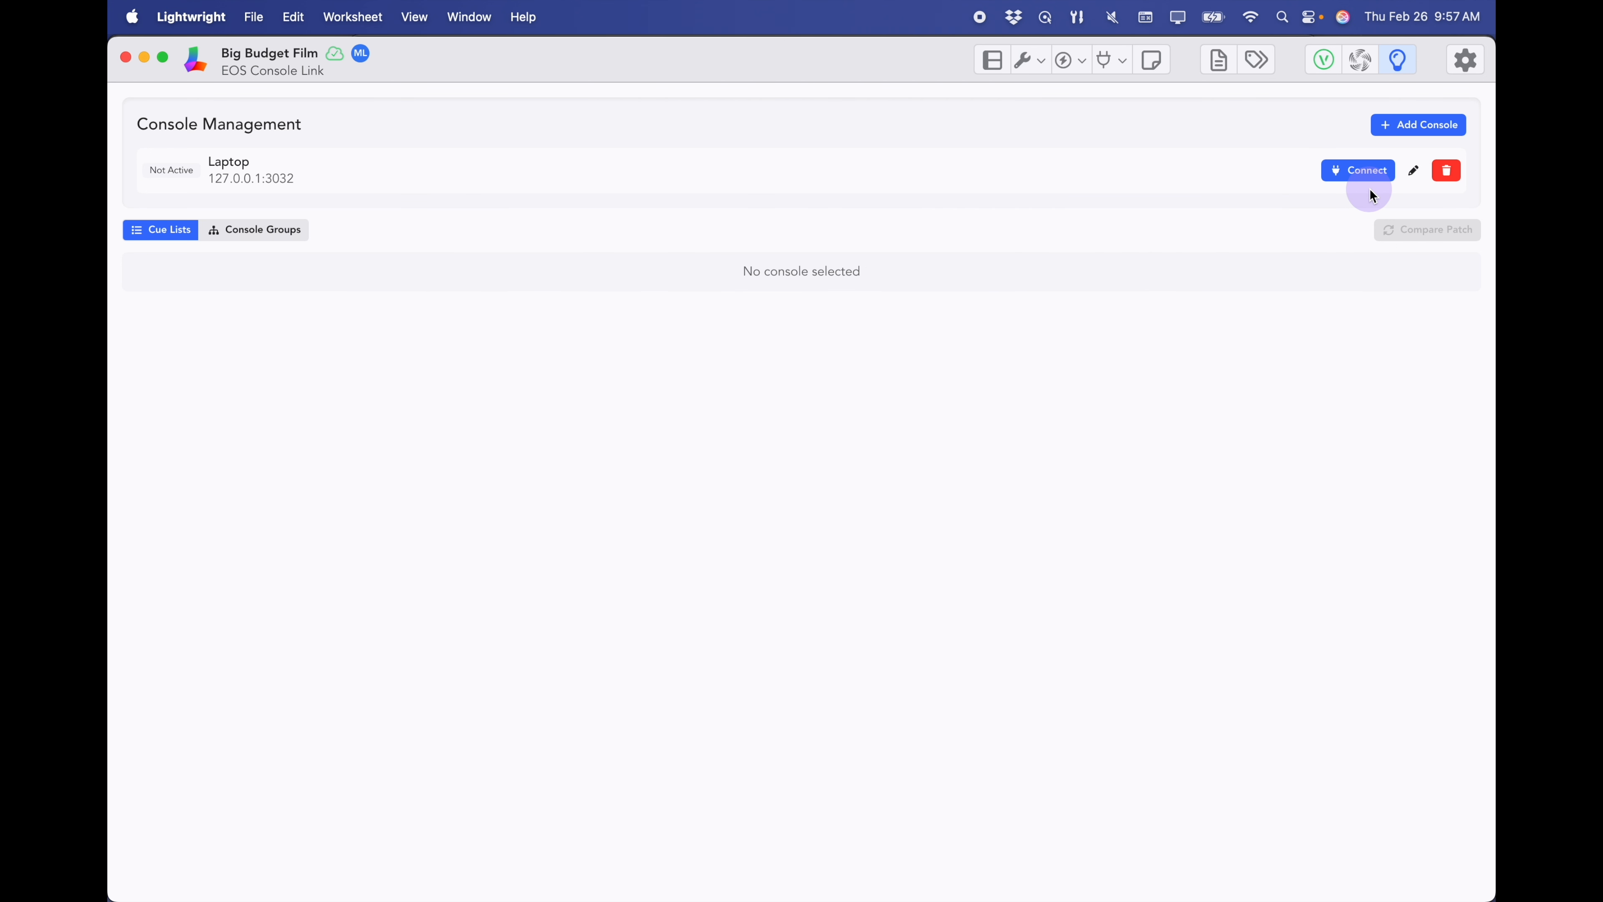
key("super+Tab")
key("super+Tab")
key("super+Tab")
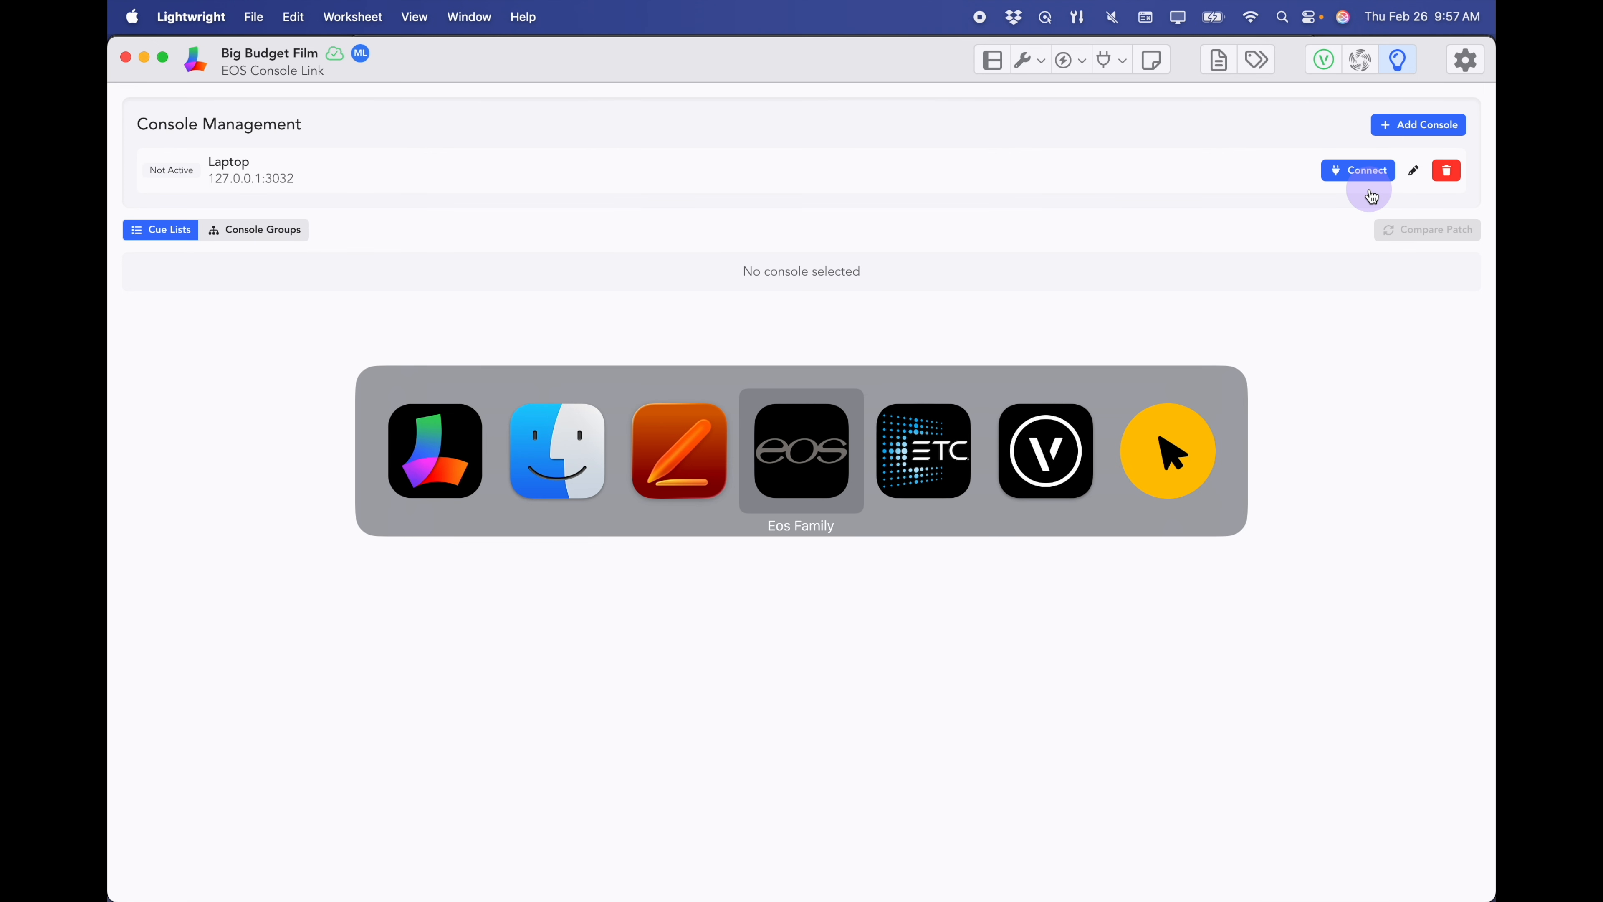
- Change the Eos OSC TCP Mode under Setup > Show Control > OSC to SLIP (v1.1)
key("F10")
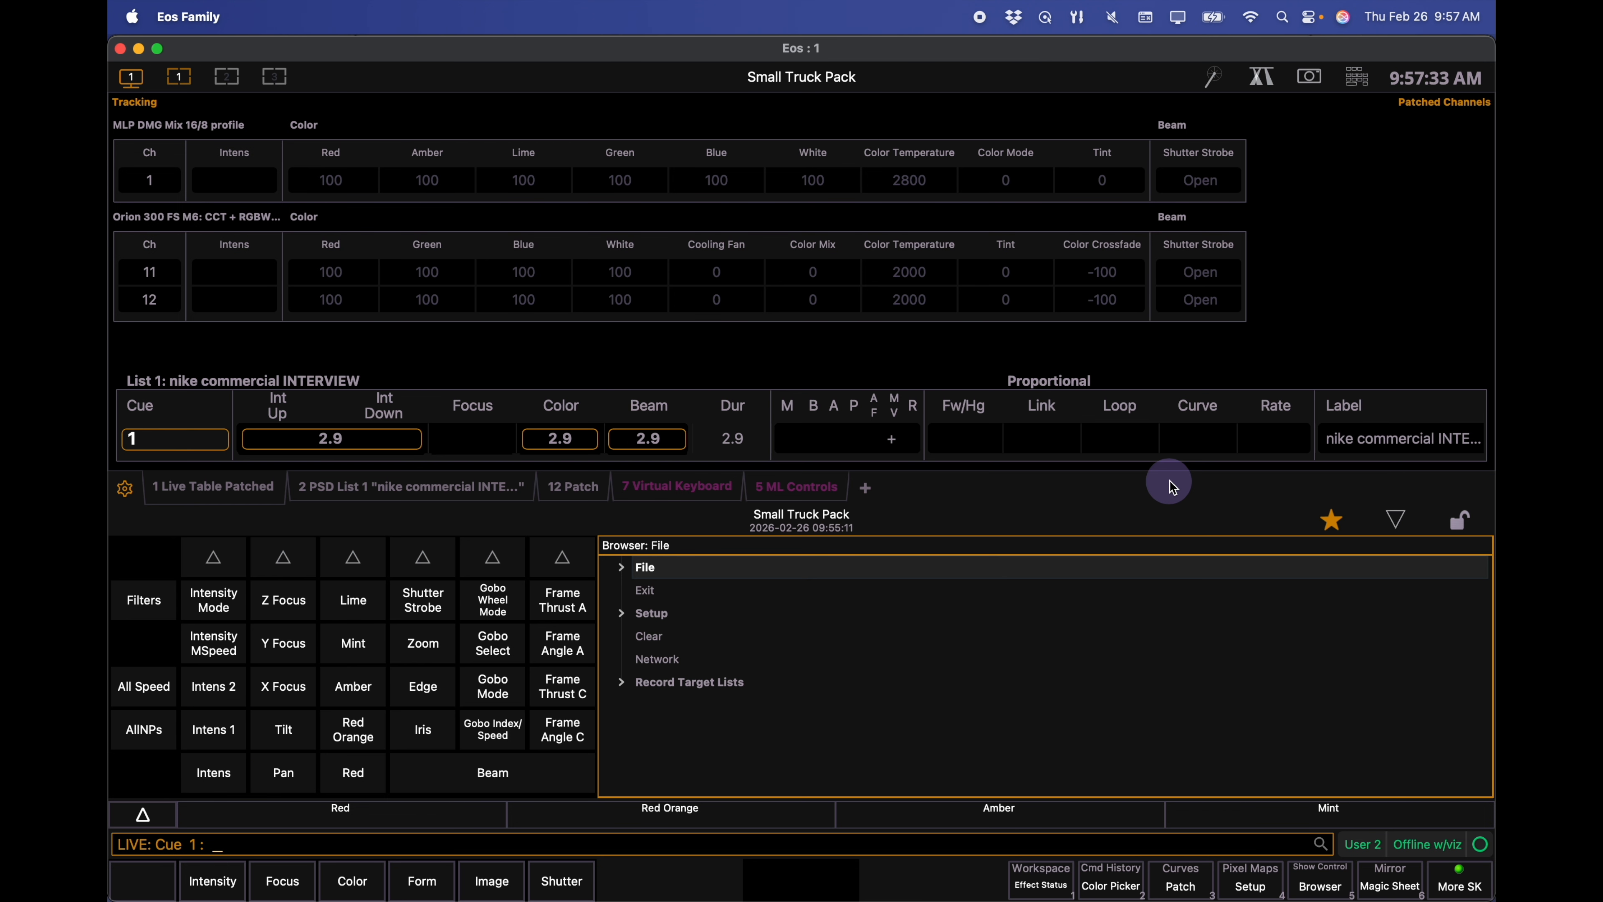
key("Down")
key("Down")
key("Return")
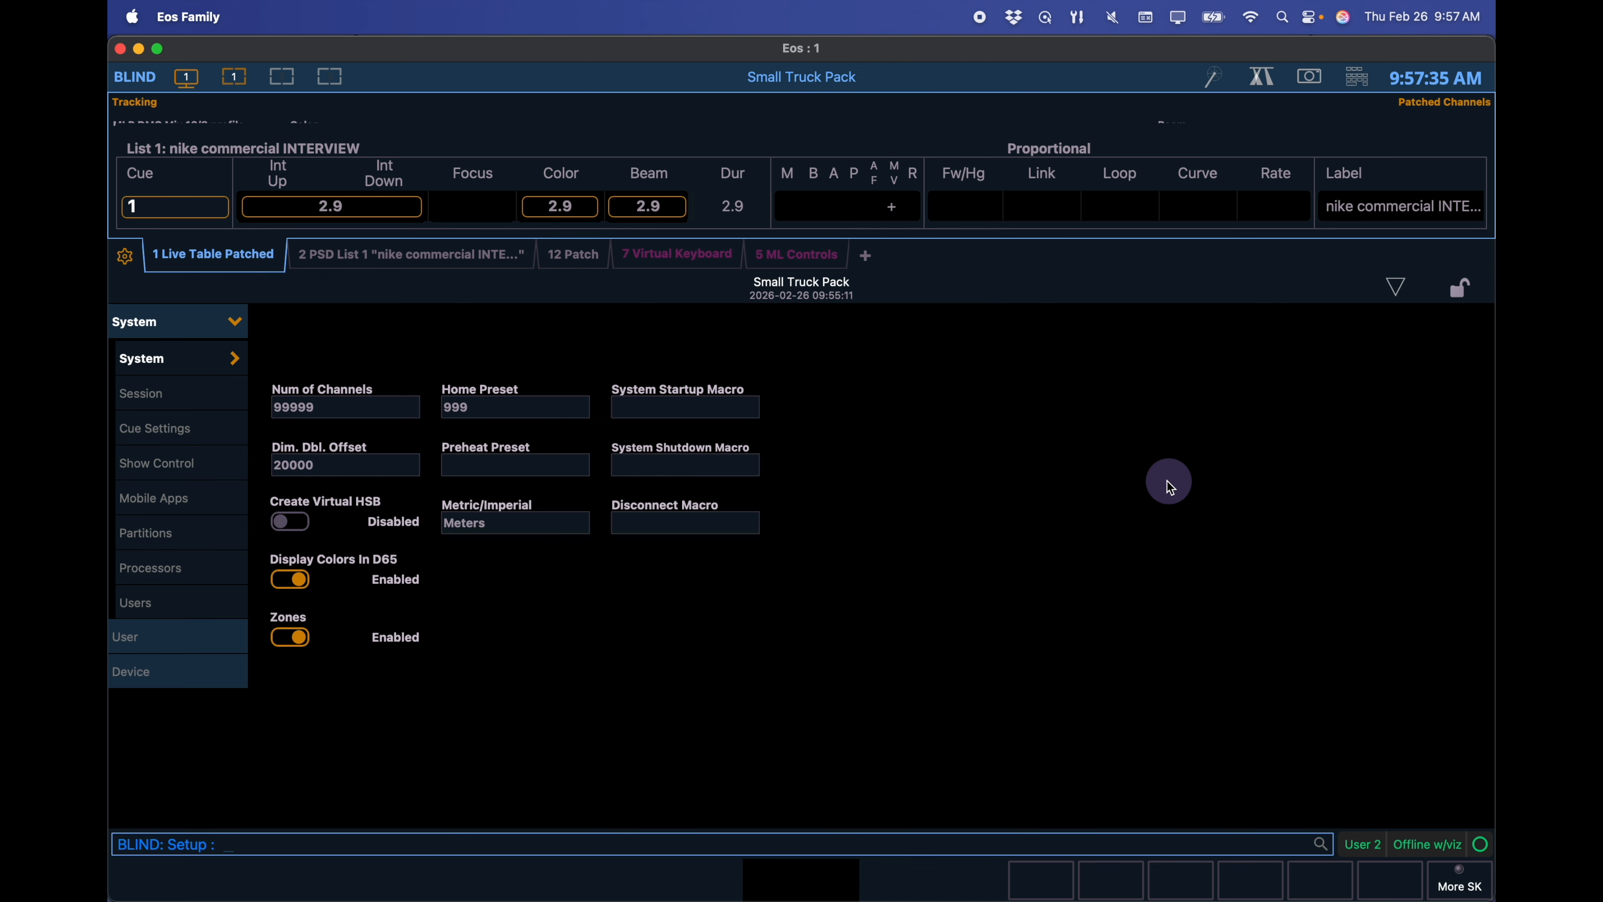
left_click(168, 463)
left_click(679, 325)
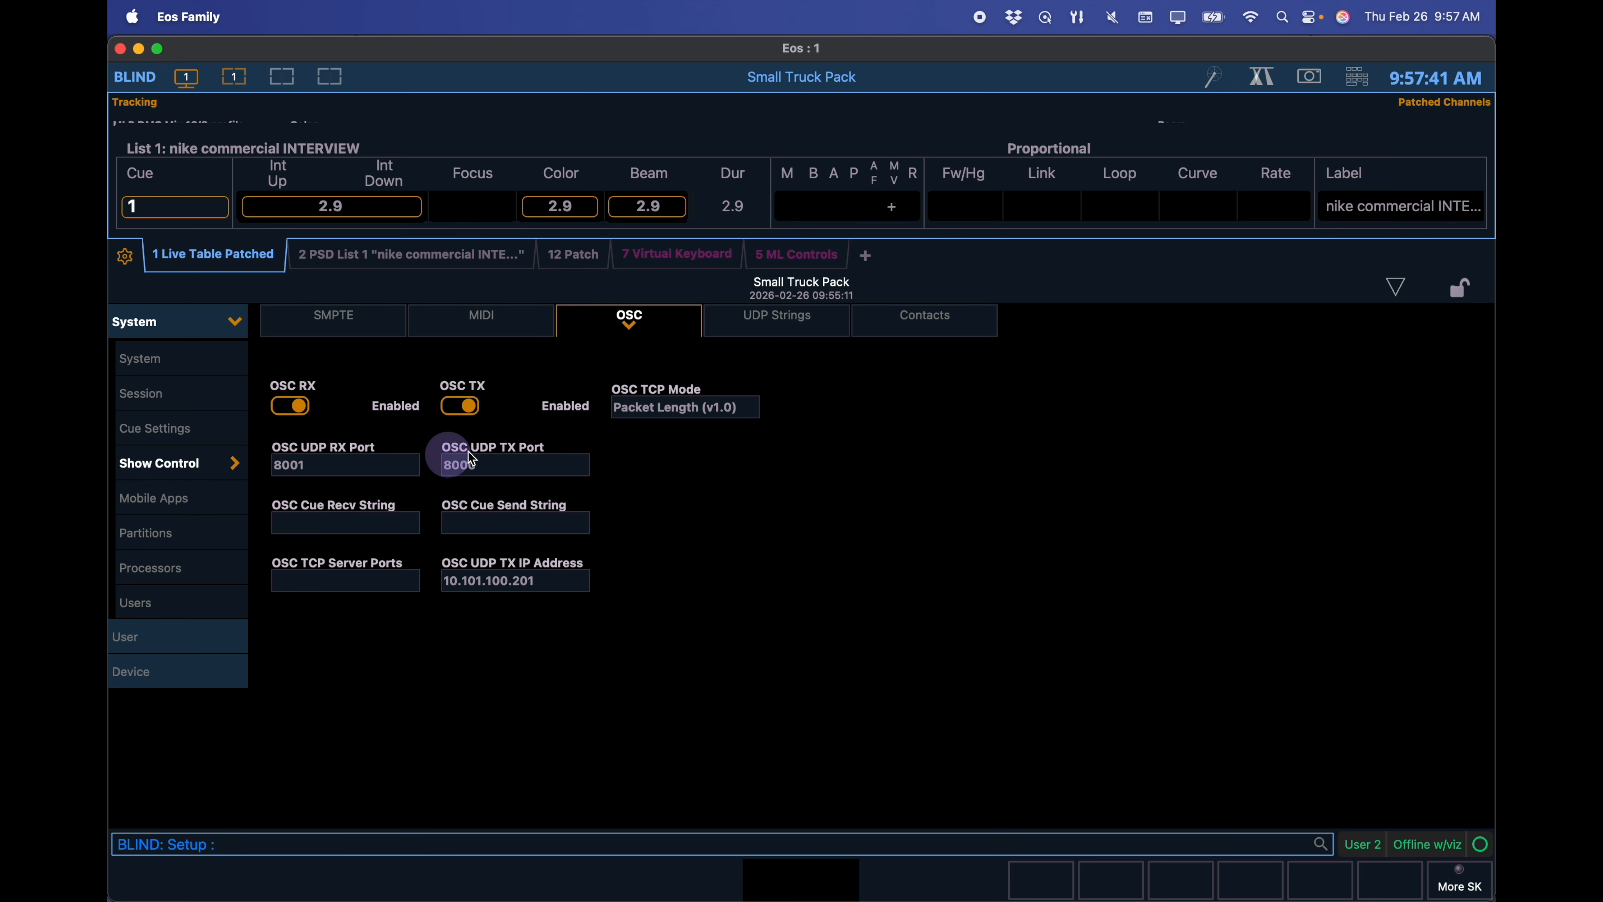
left_click(694, 407)
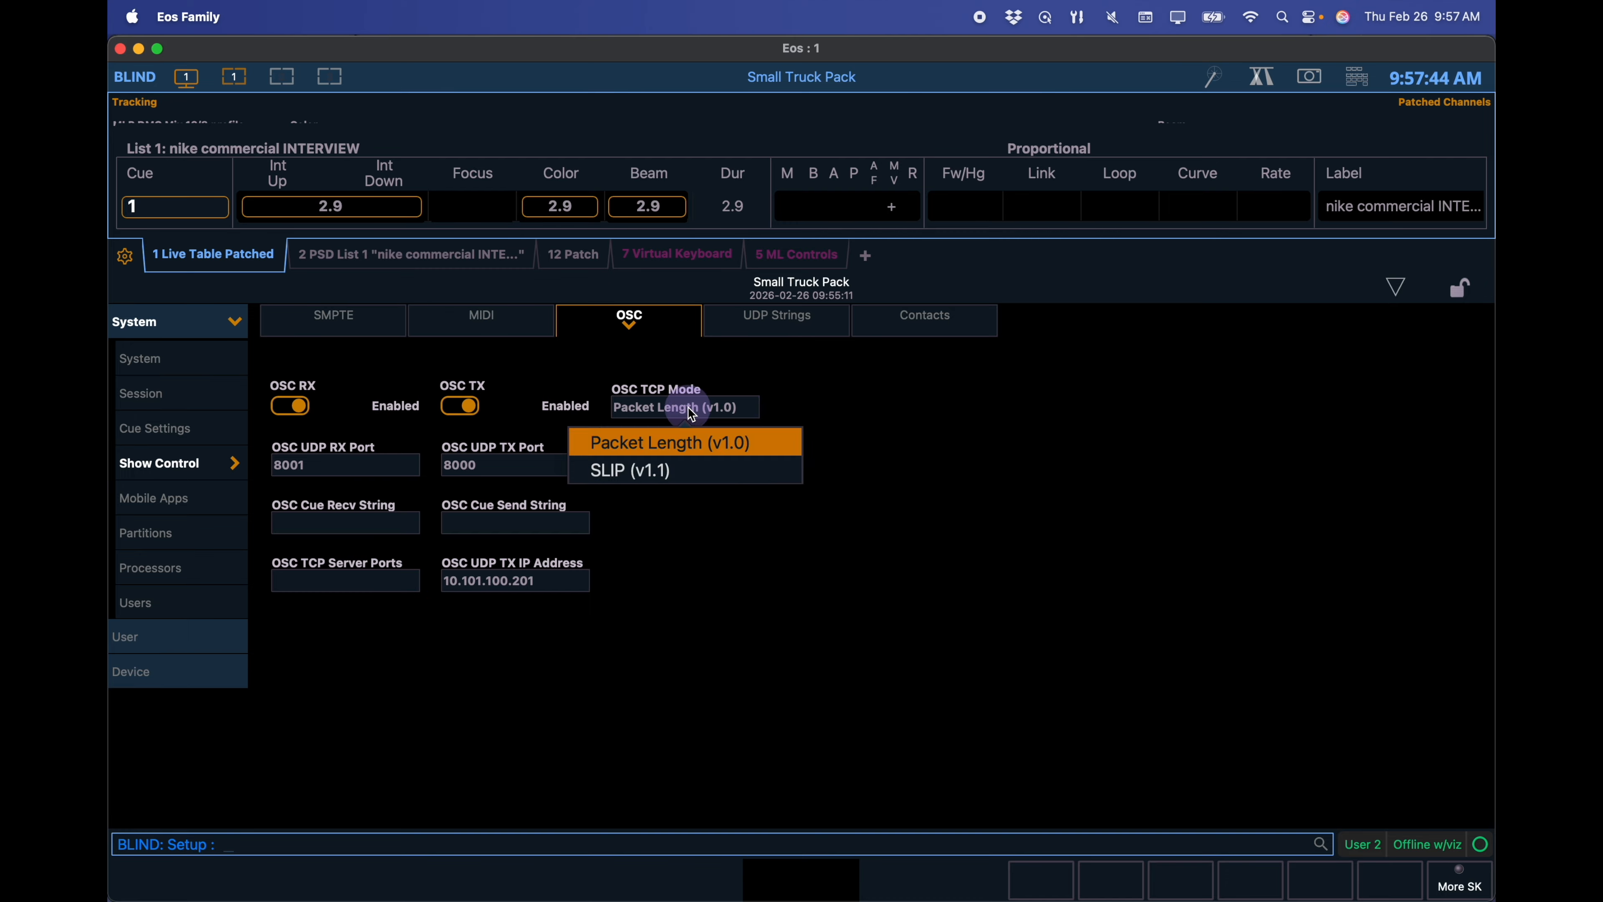
left_click(682, 473)
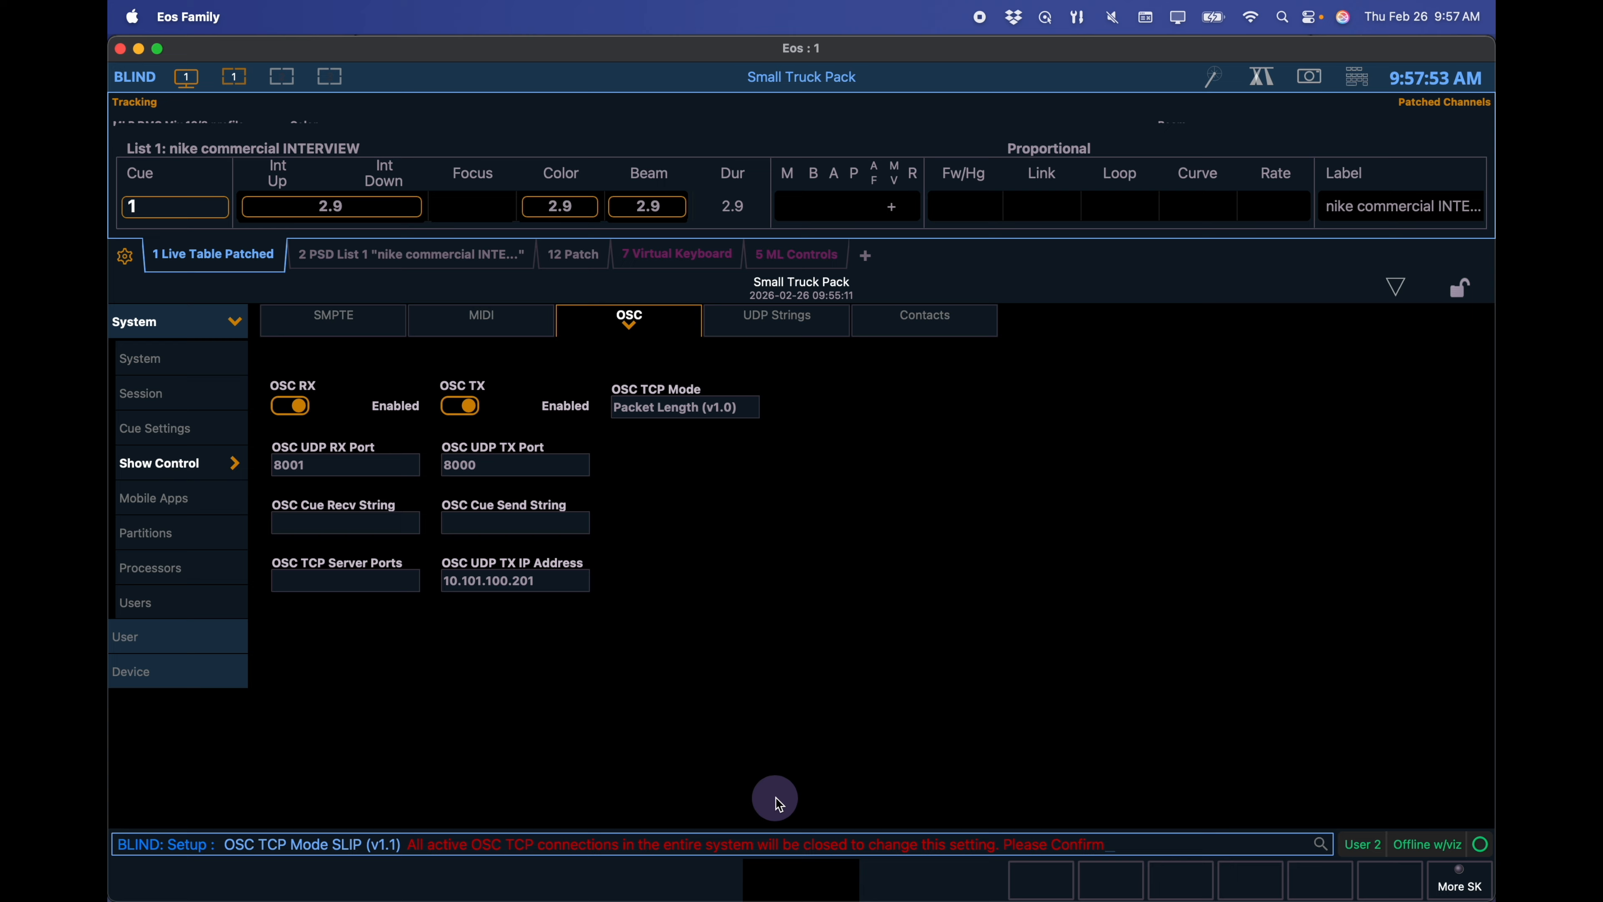
key("Return")
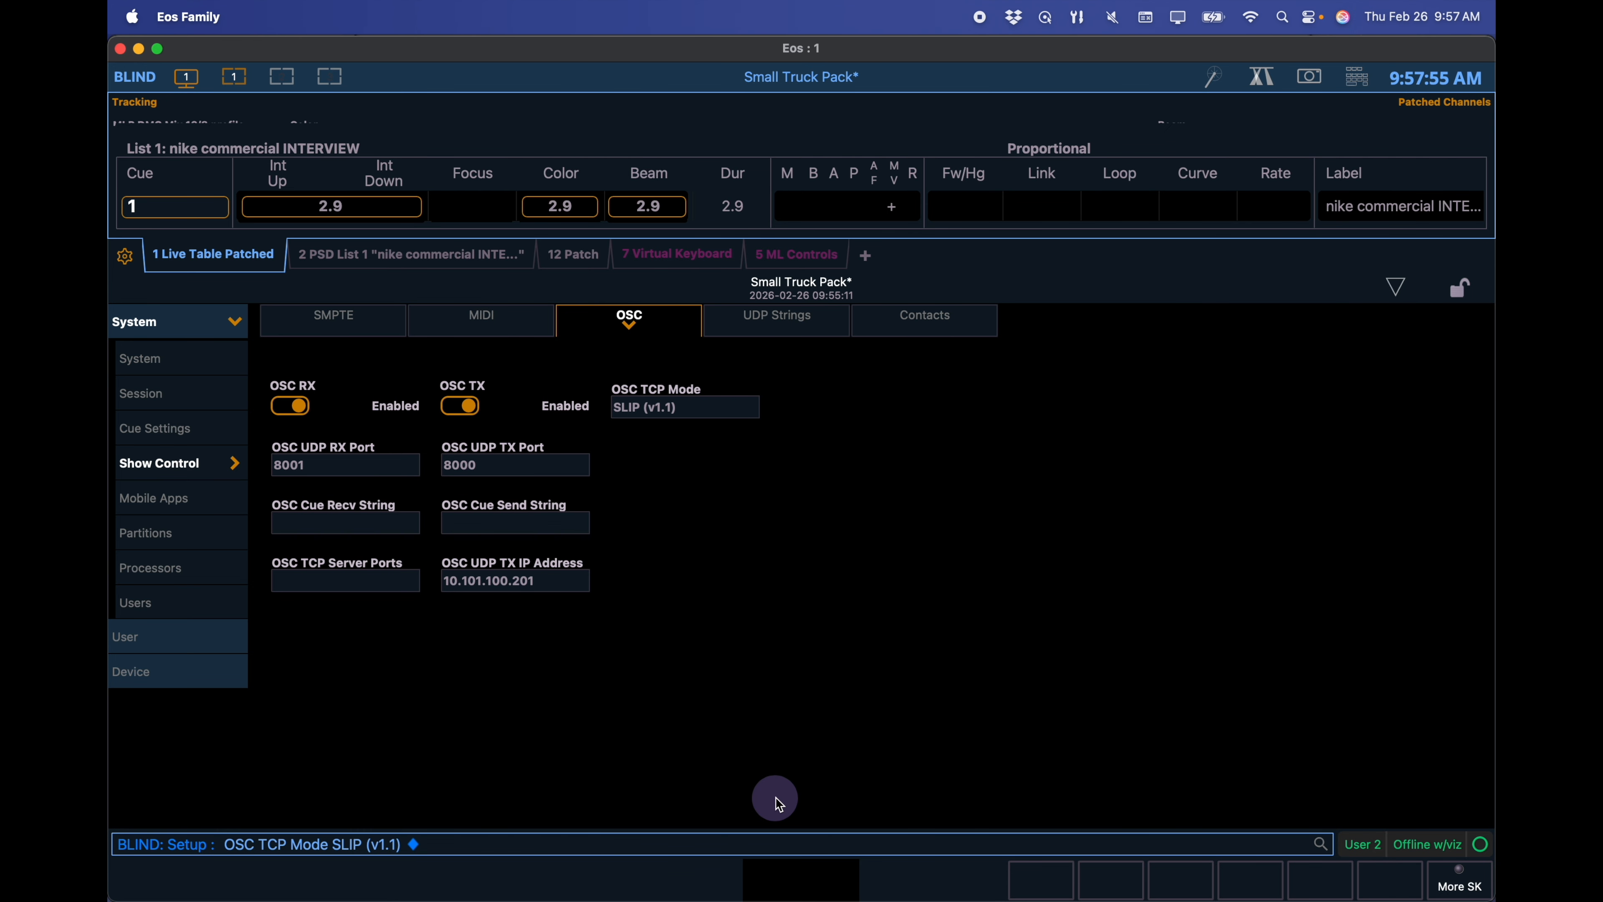
key("super+Tab")
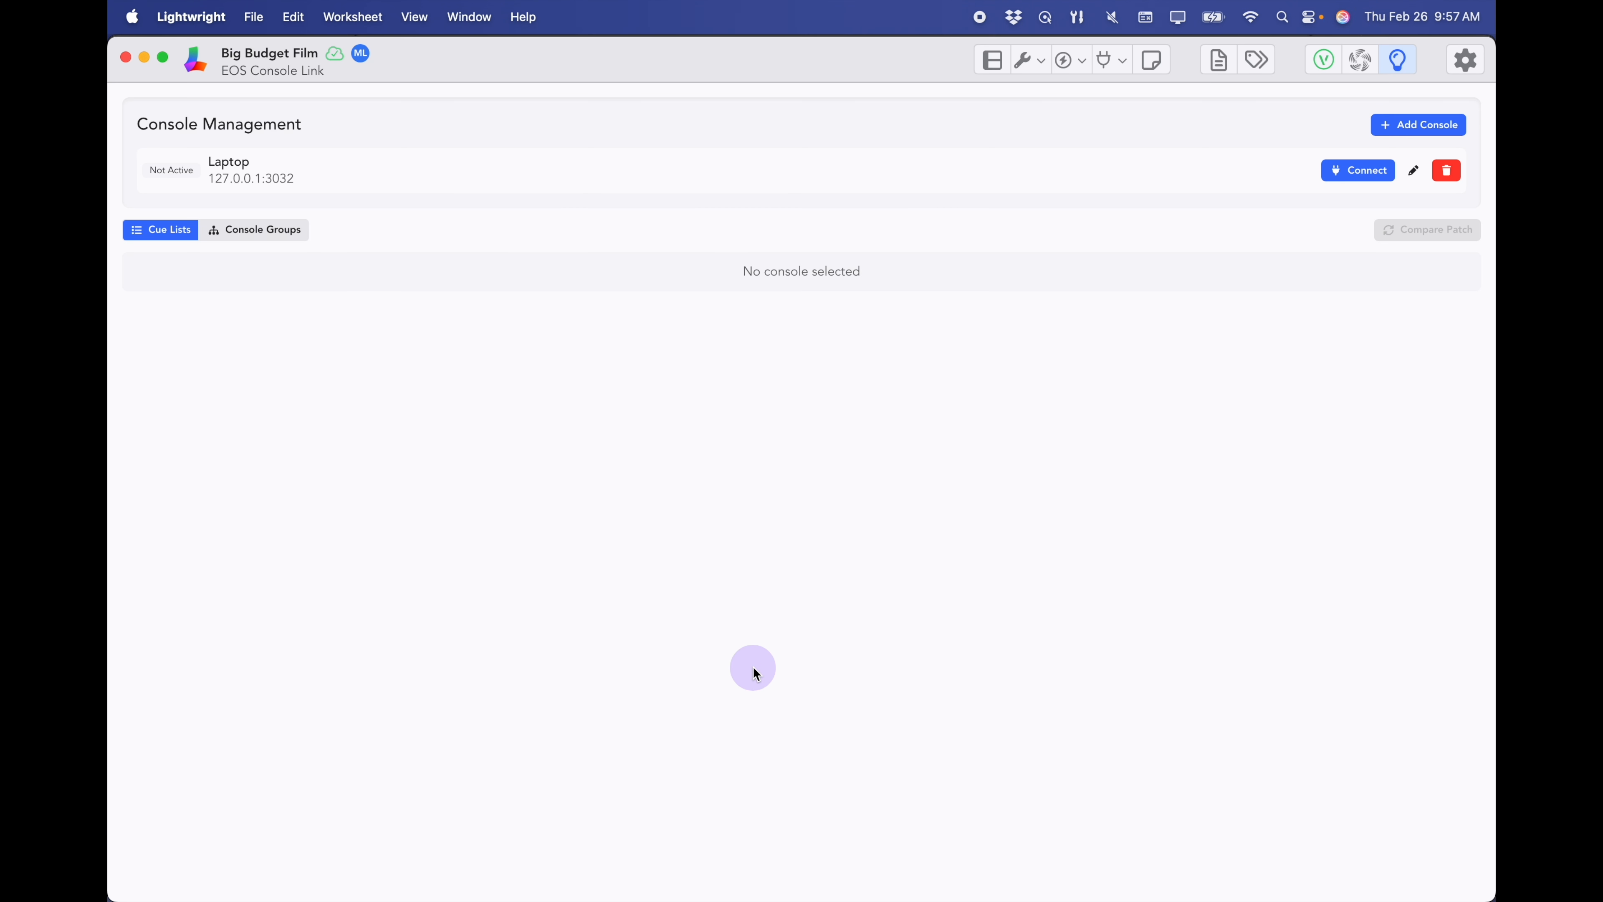
- Connect to the Laptop console and fetch its patch for comparison with Lightwright
left_click(1357, 182)
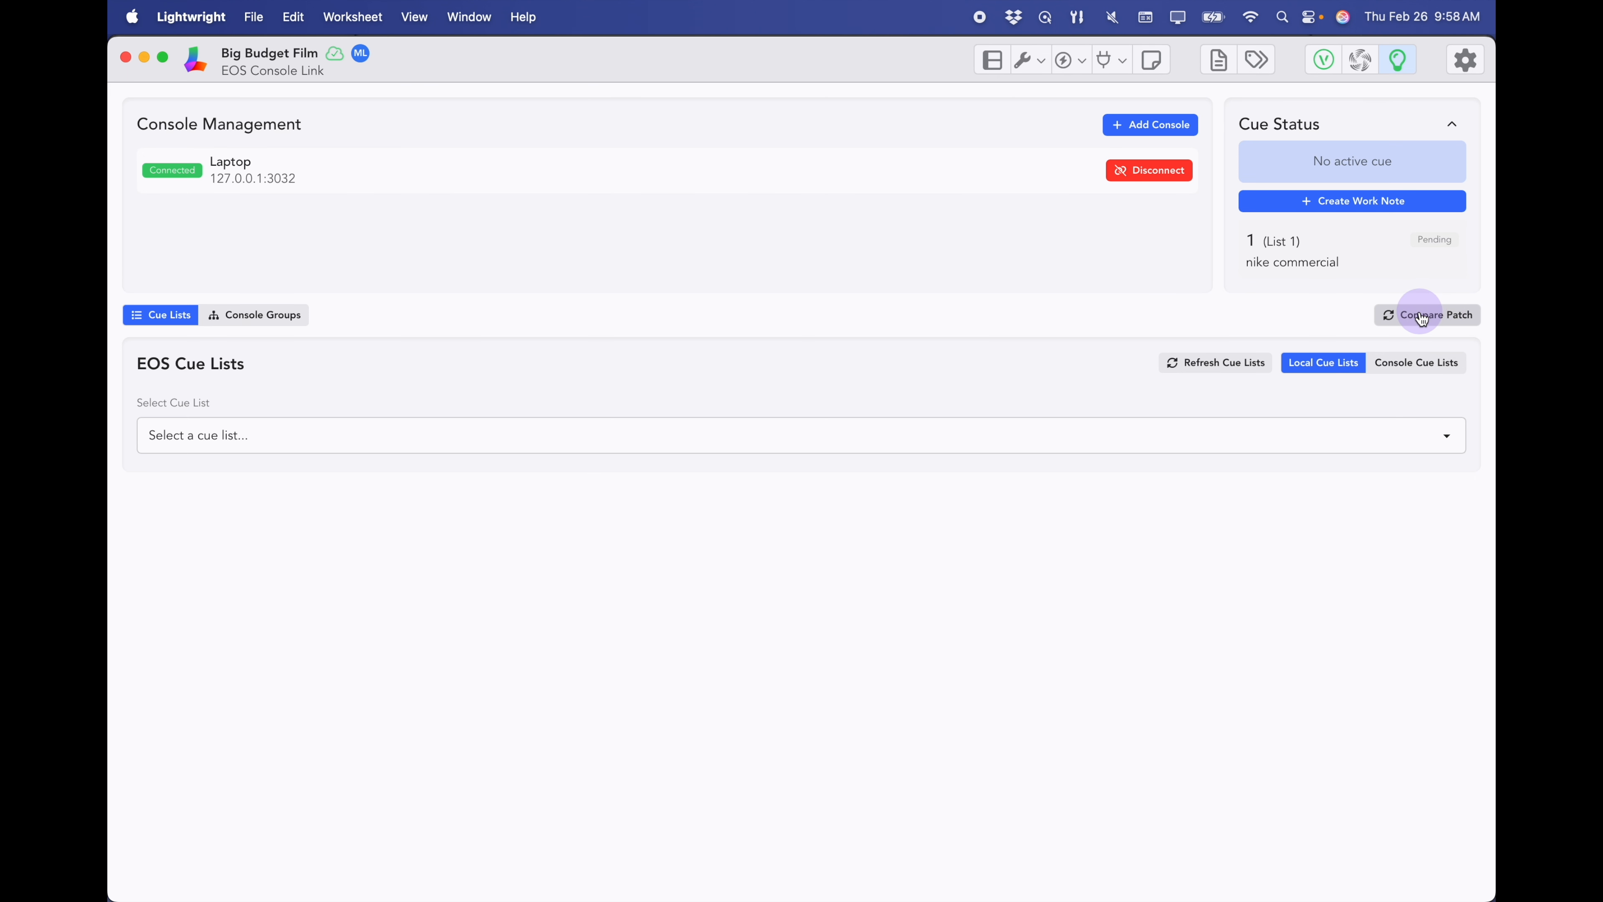
left_click(1443, 322)
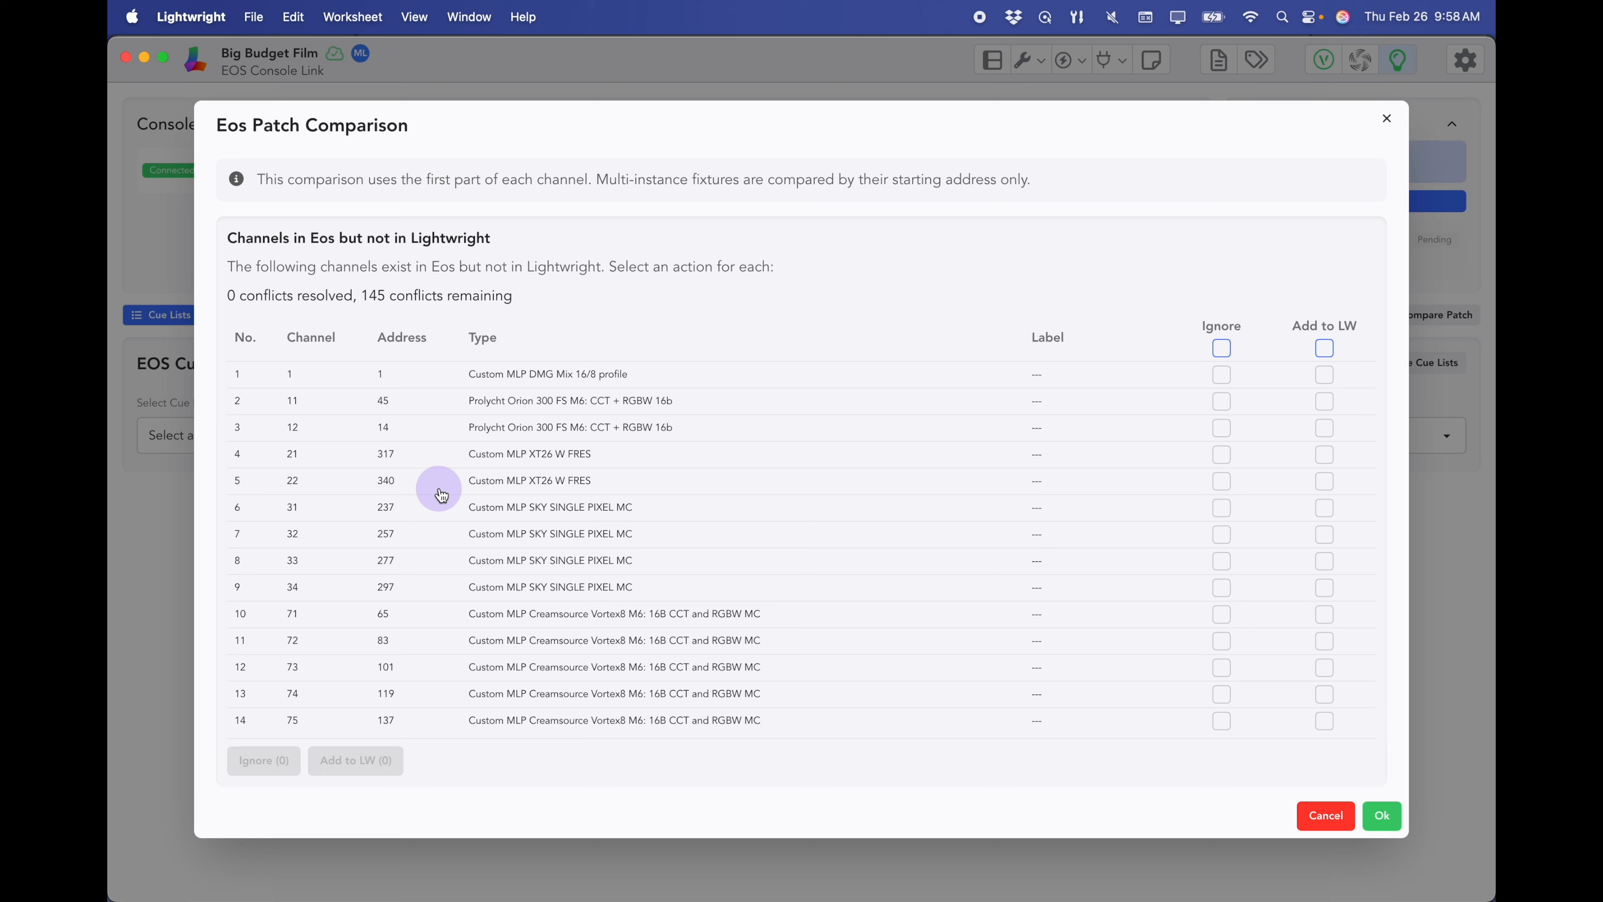
scroll(441, 494, "down", 1)
scroll(442, 494, "down", 10)
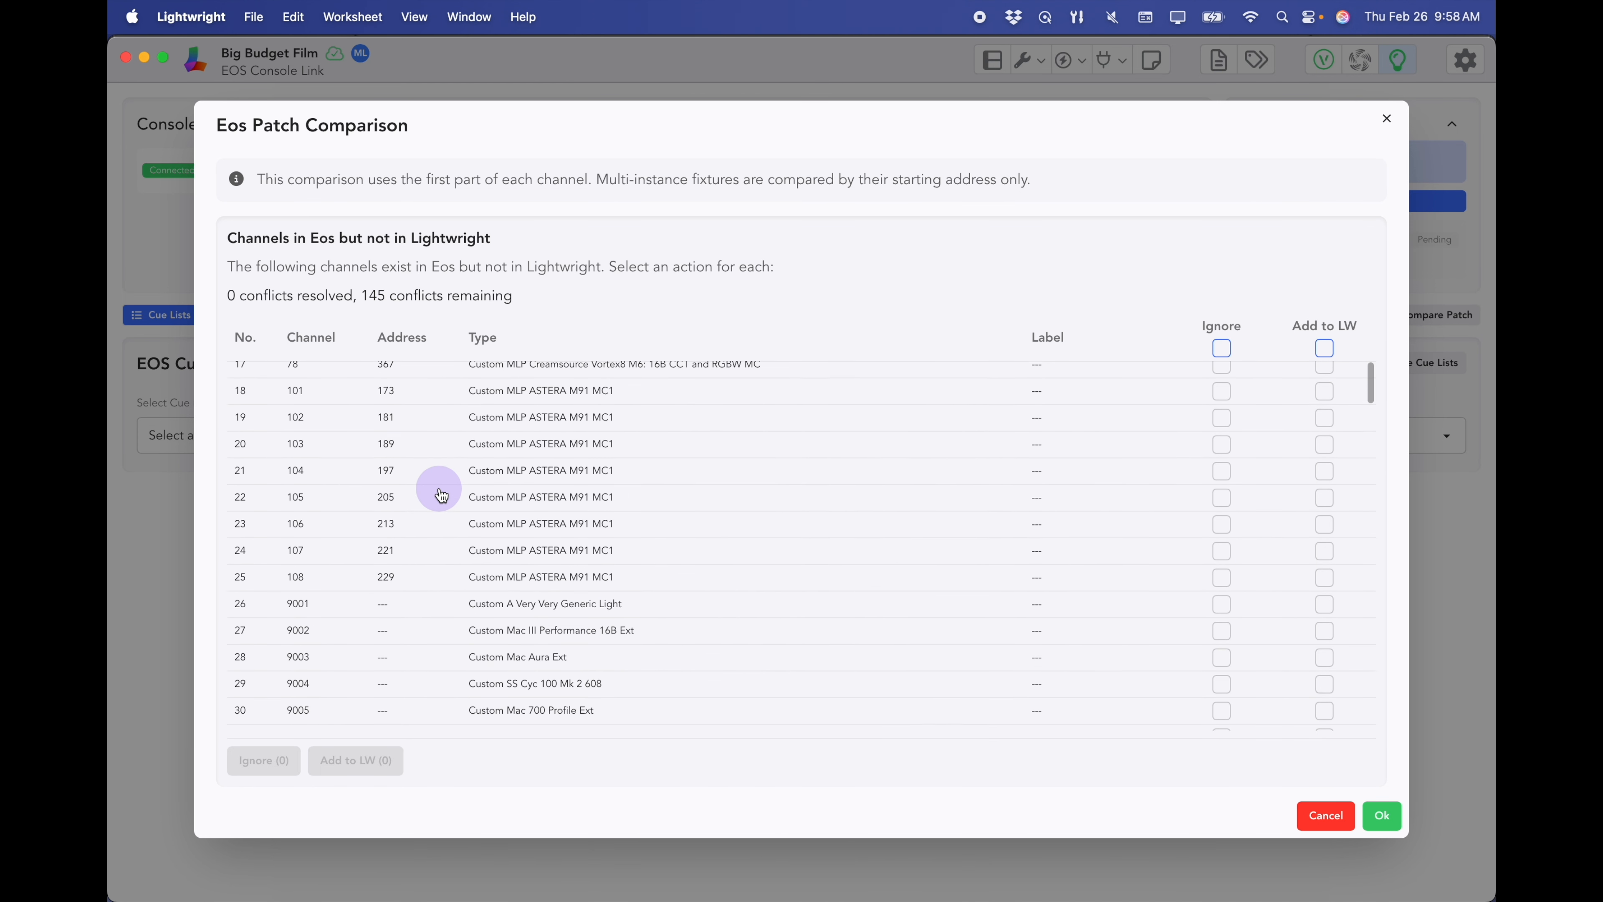
scroll(441, 494, "up", 10)
- Add the 25 Eos-only channels 1 through 108 to Lightwright and apply the sync
left_click(308, 376)
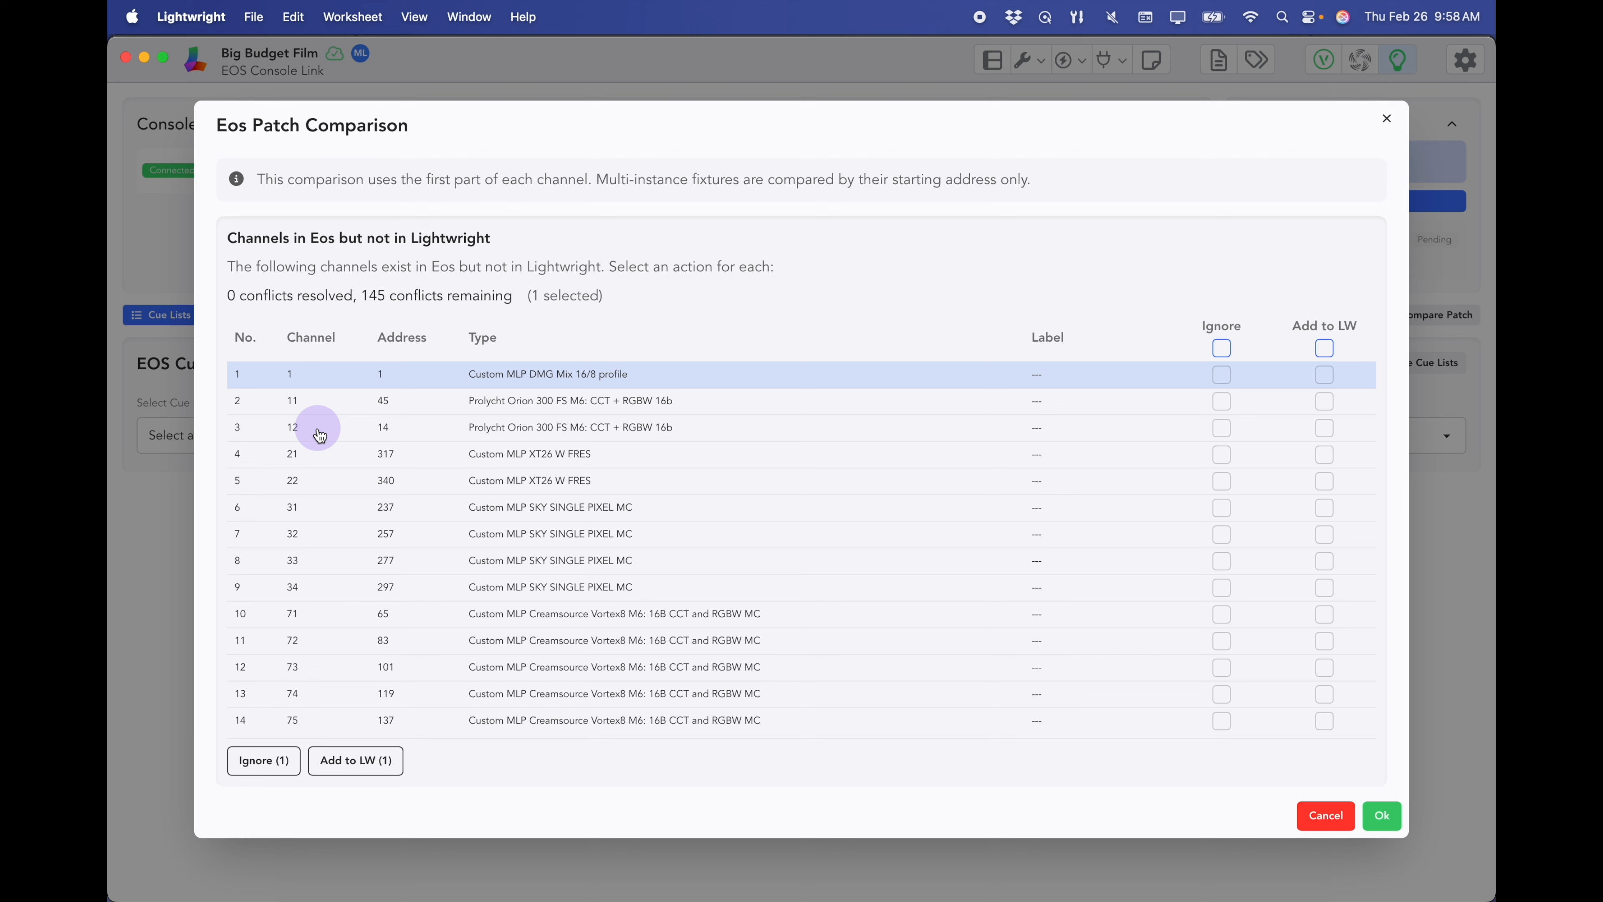
scroll(317, 426, "down", 3)
scroll(320, 436, "down", 12)
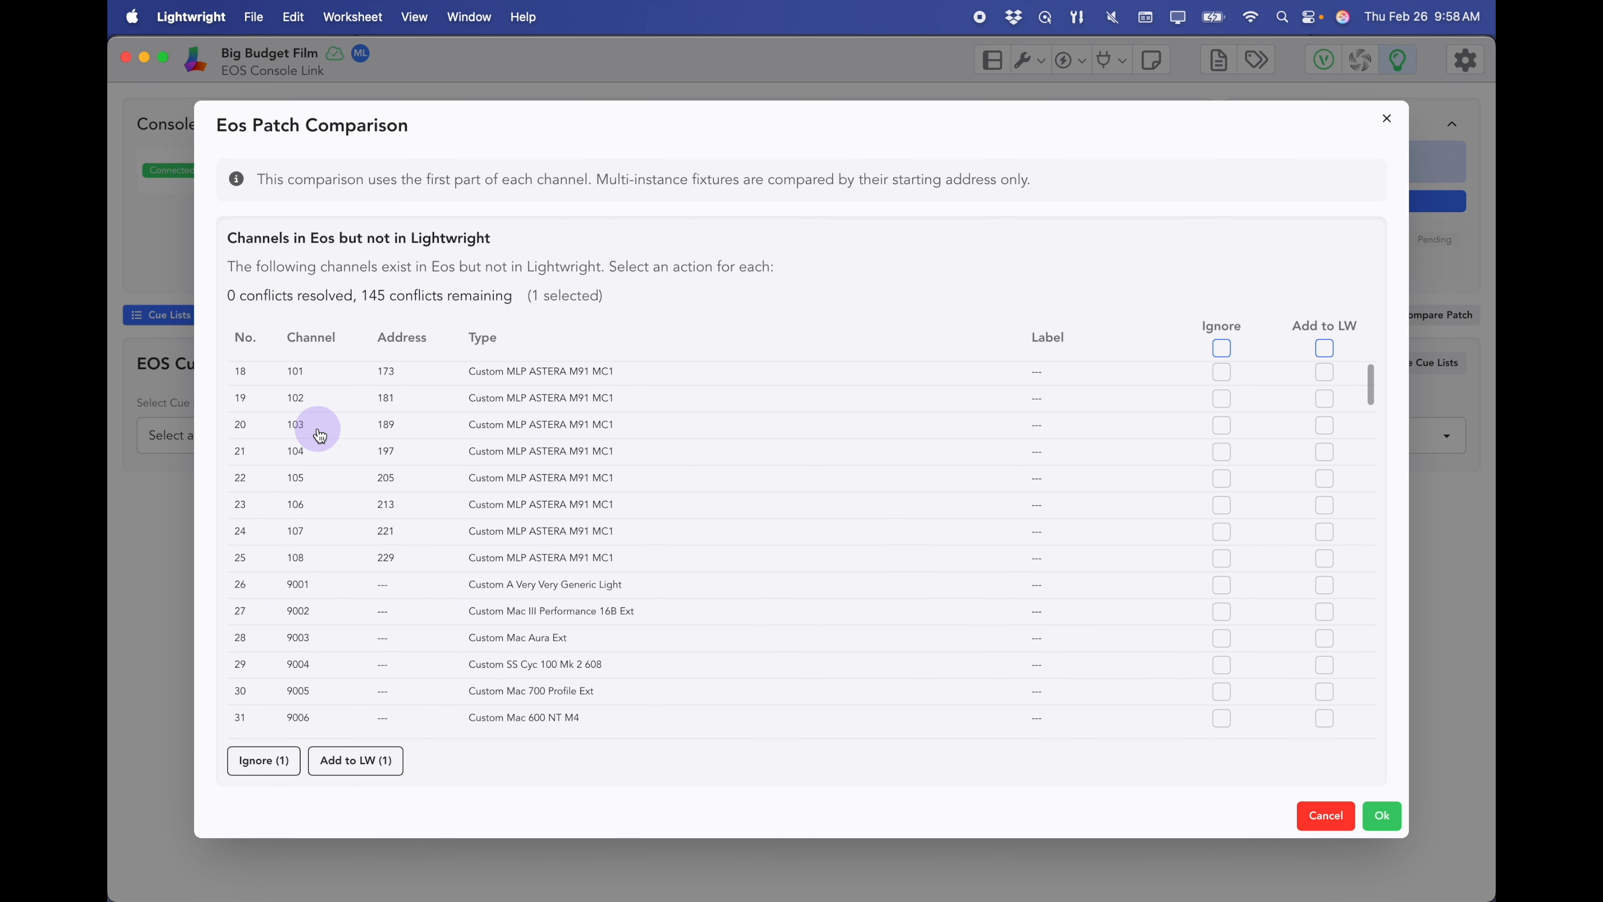
left_click(311, 556, "shift")
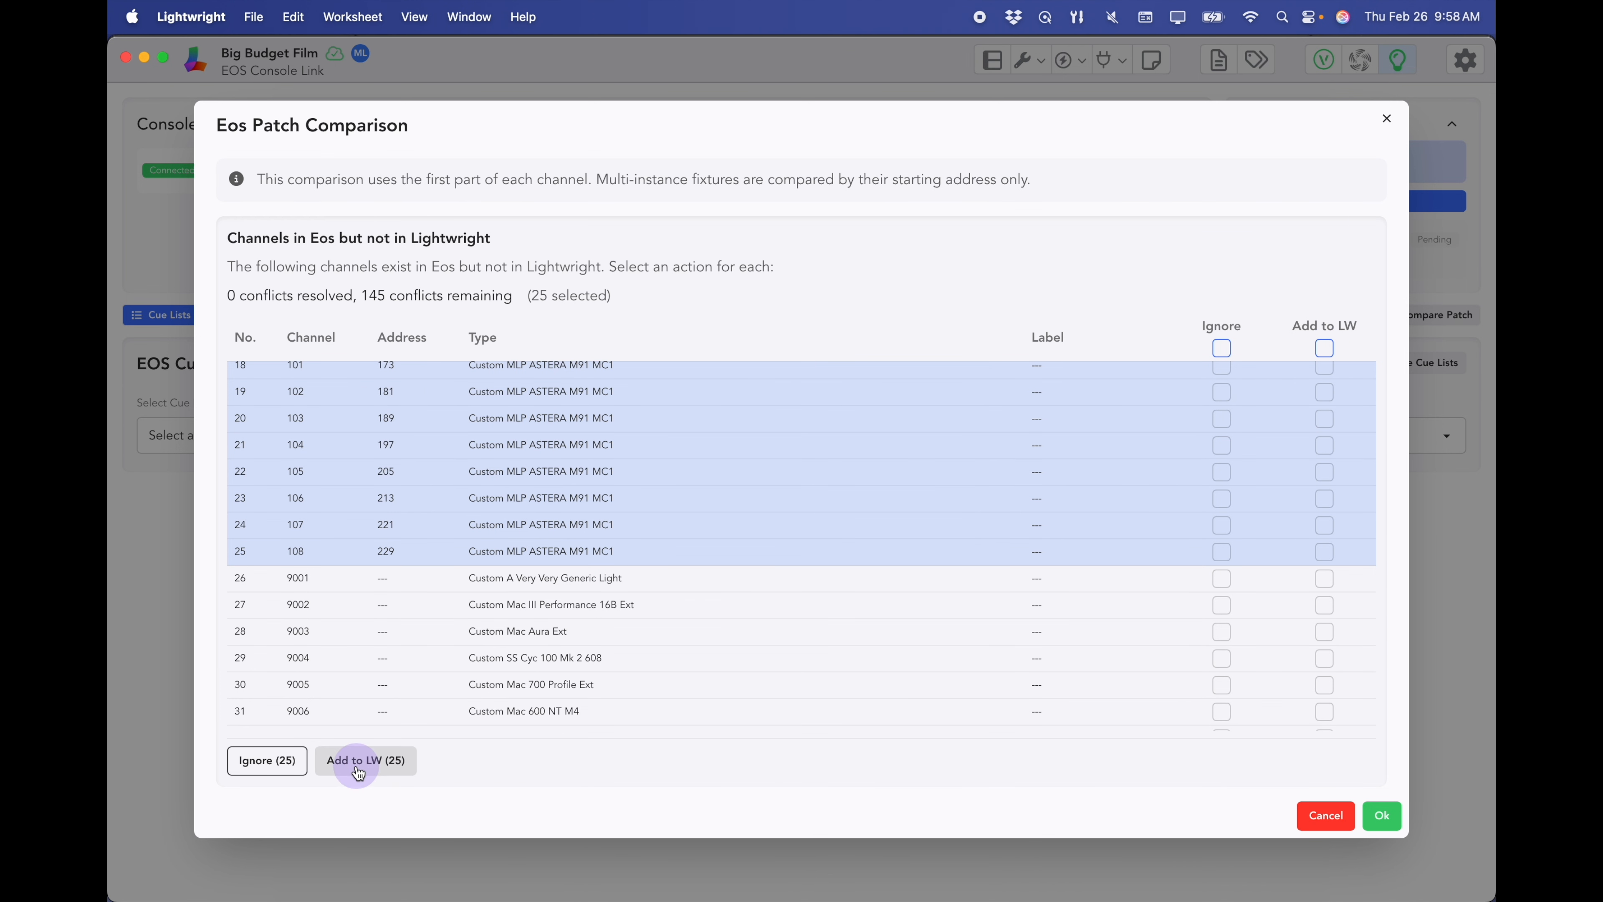
left_click(377, 771)
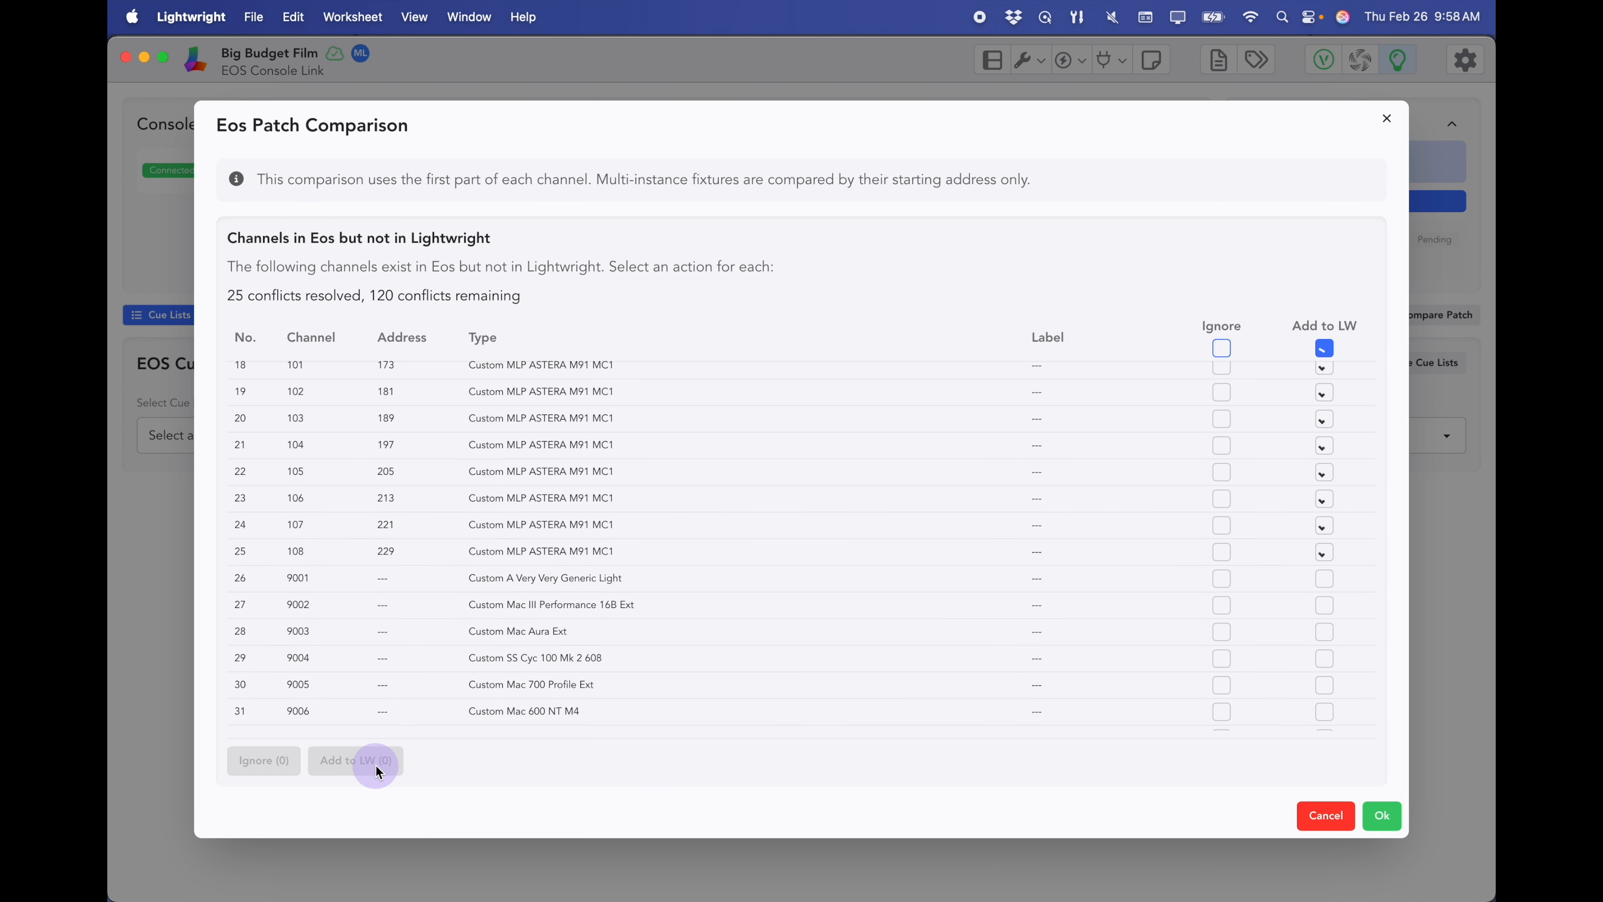
left_click(1382, 816)
left_click(1477, 153)
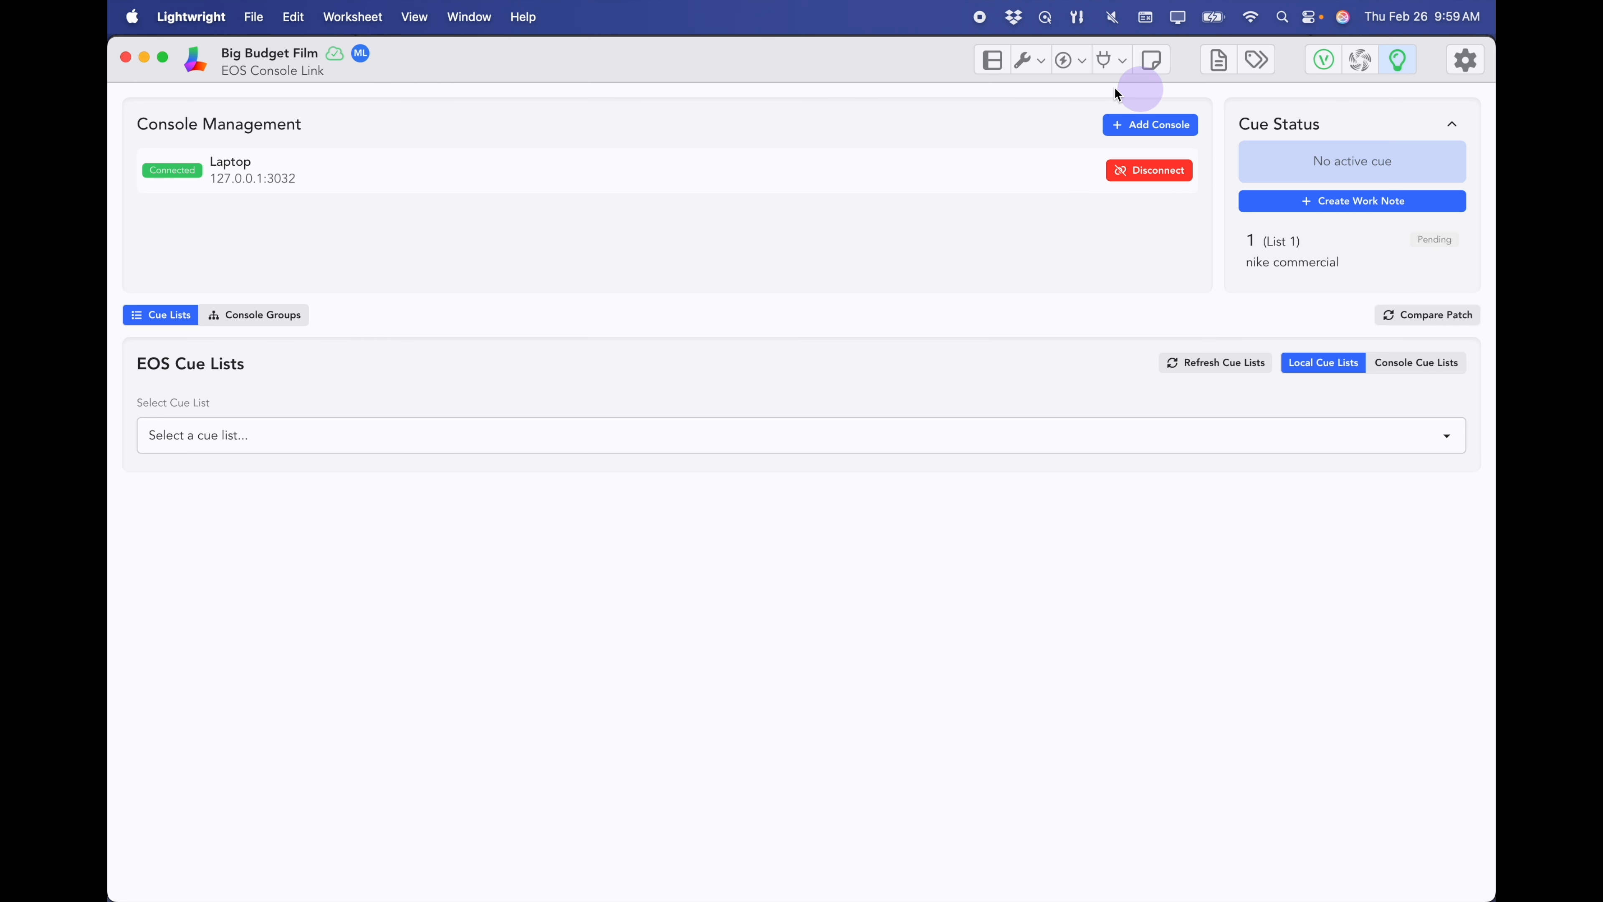
- In Instrument Type maintenance, rename the first two types to DMG Mix 16/8 and Prolycht Orion 300 FS
left_click(994, 63)
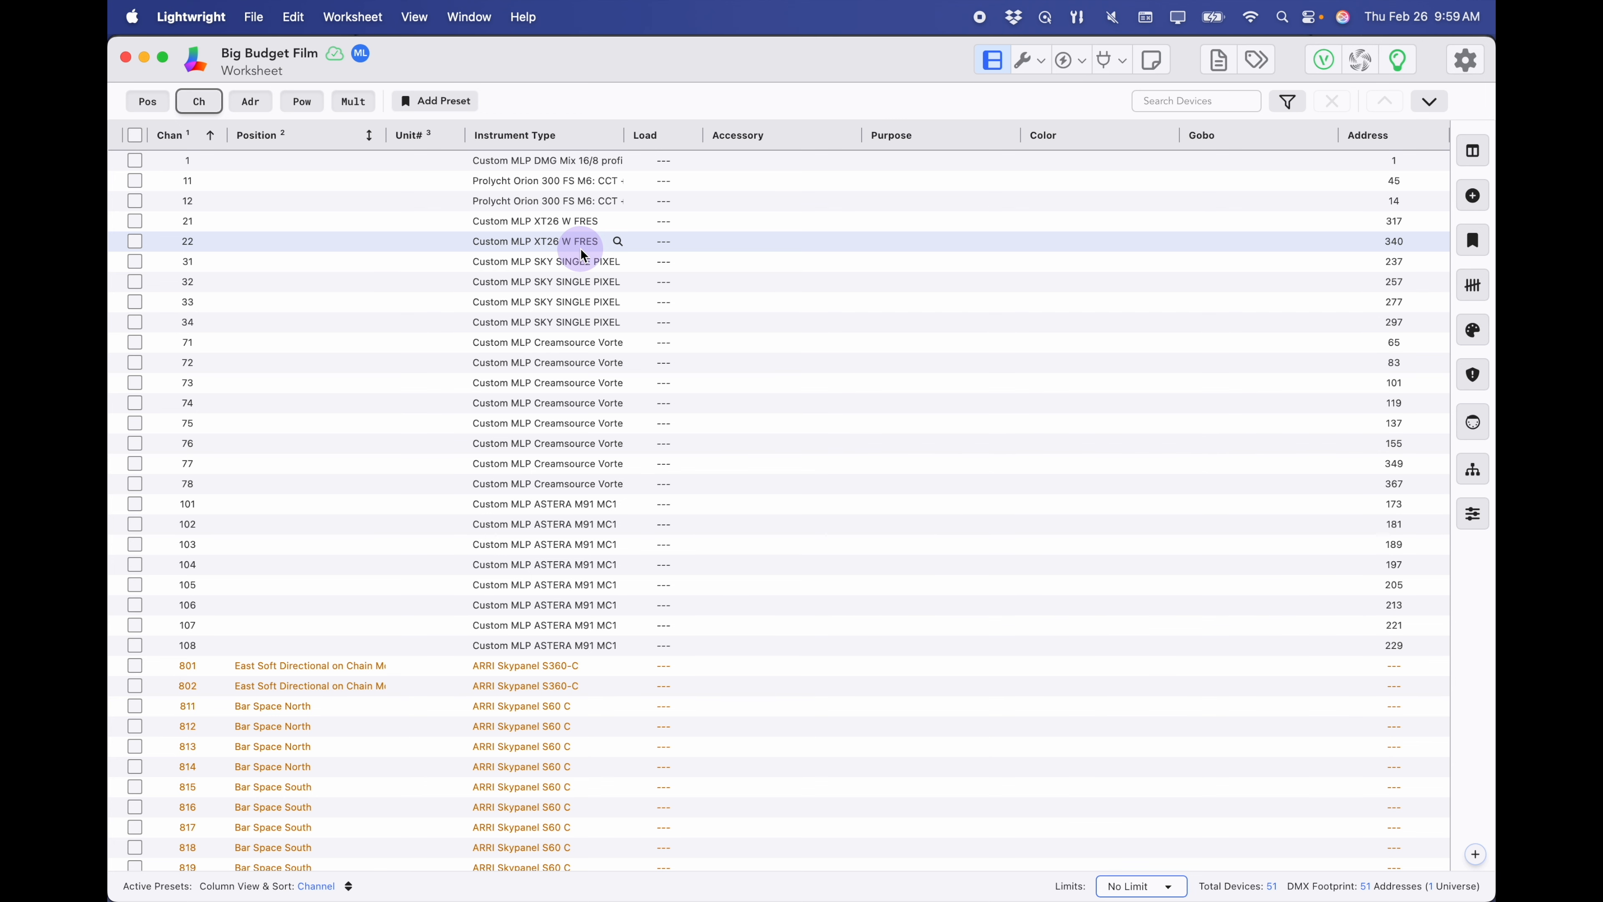
left_click(1045, 67)
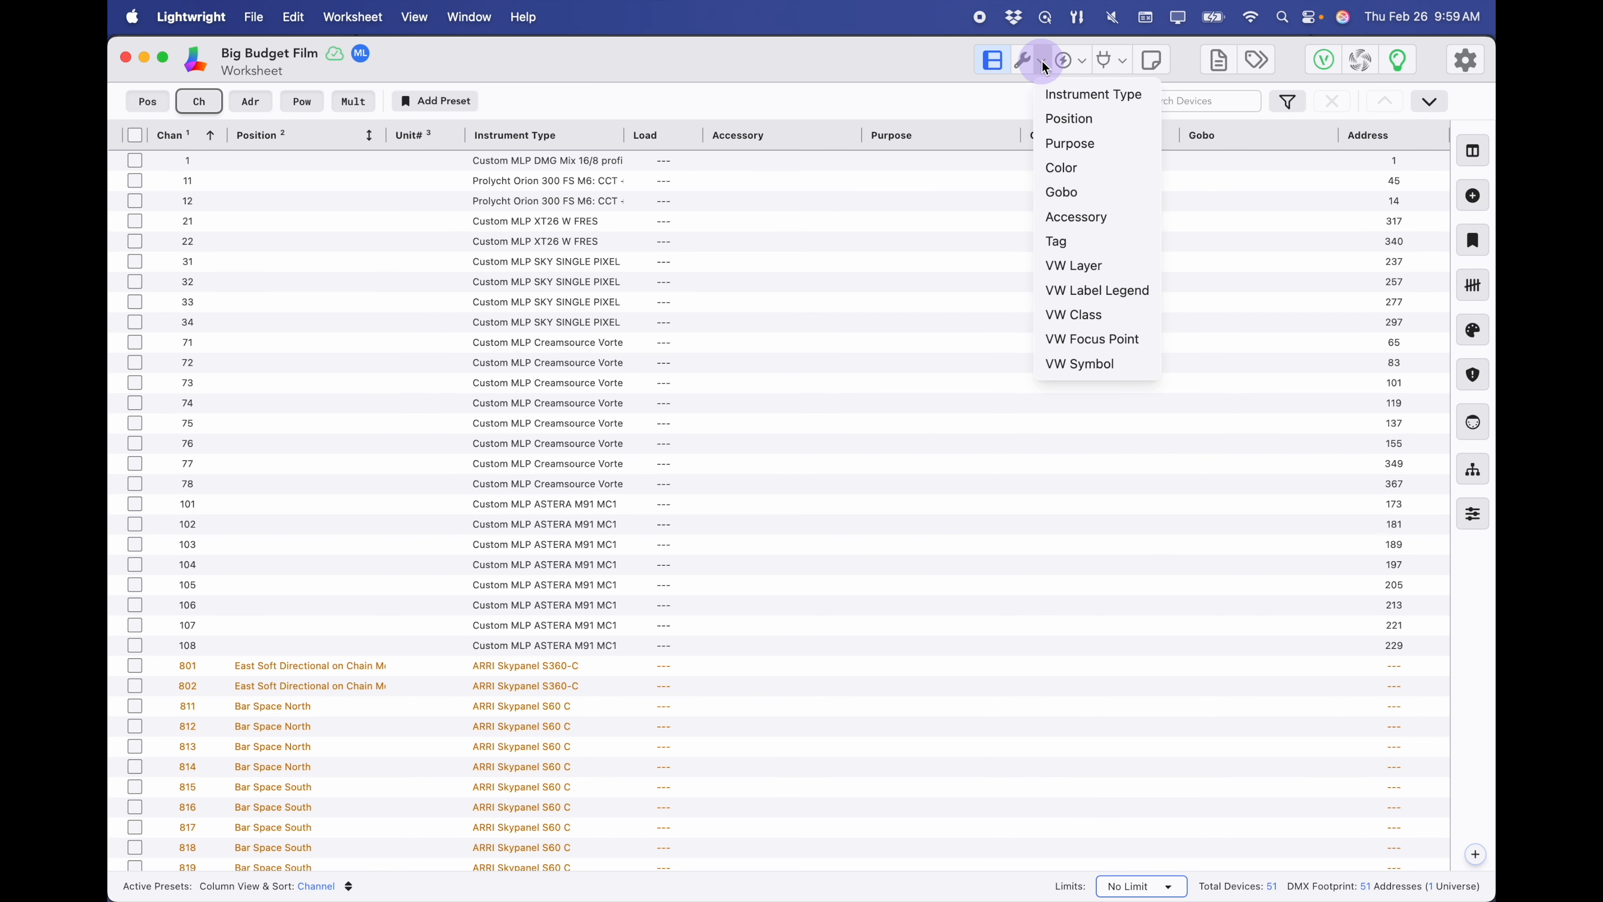
left_click(1057, 93)
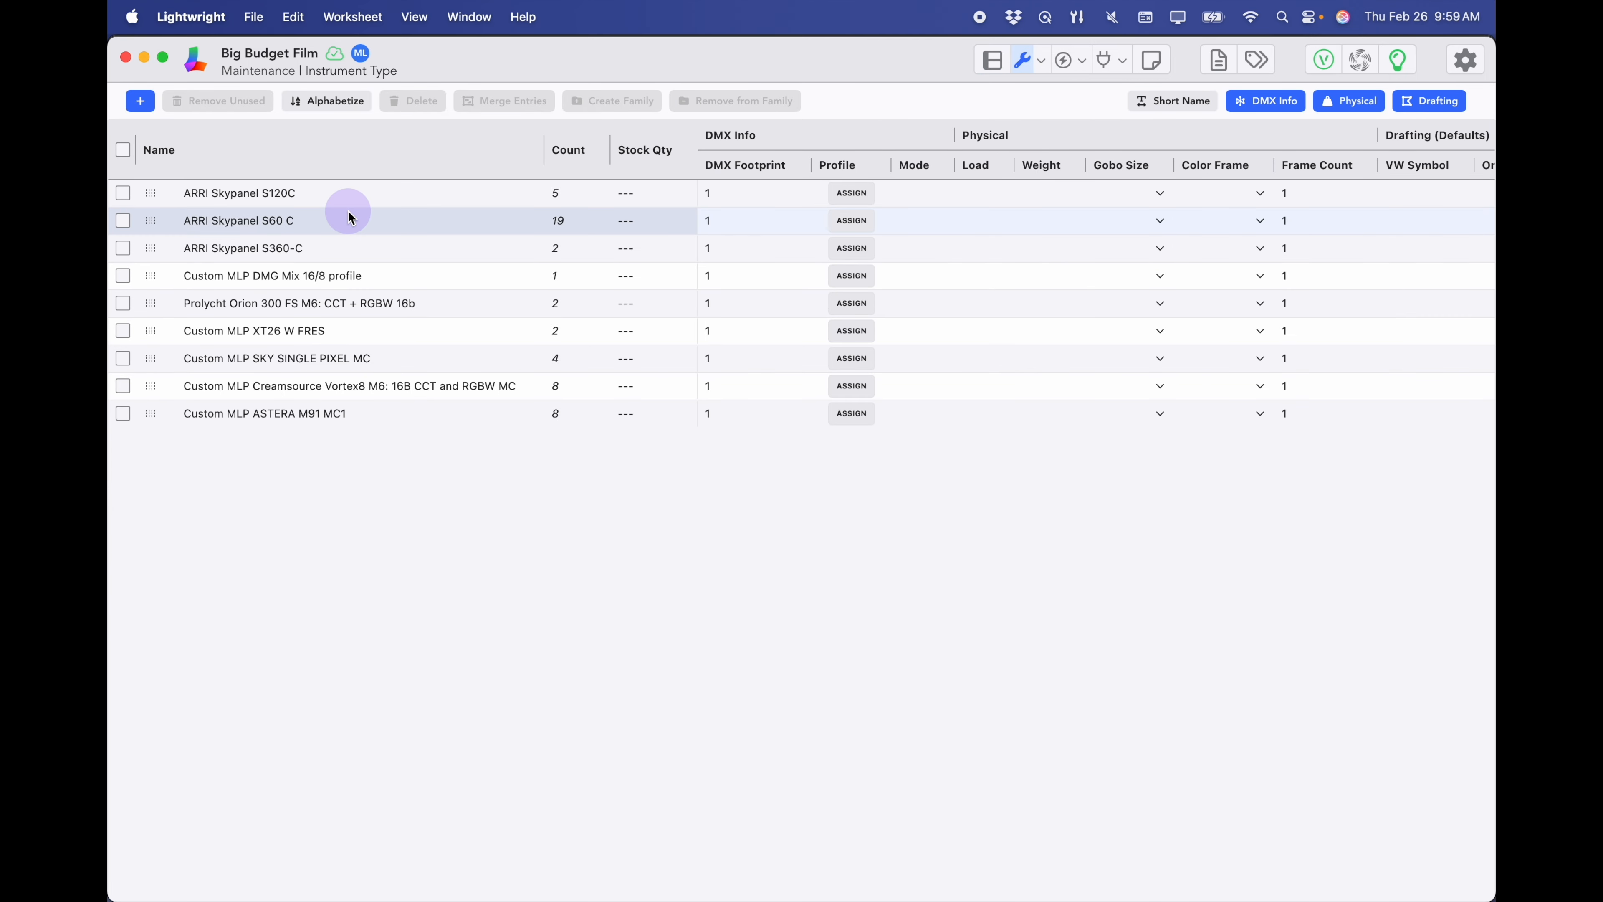
left_click(245, 282)
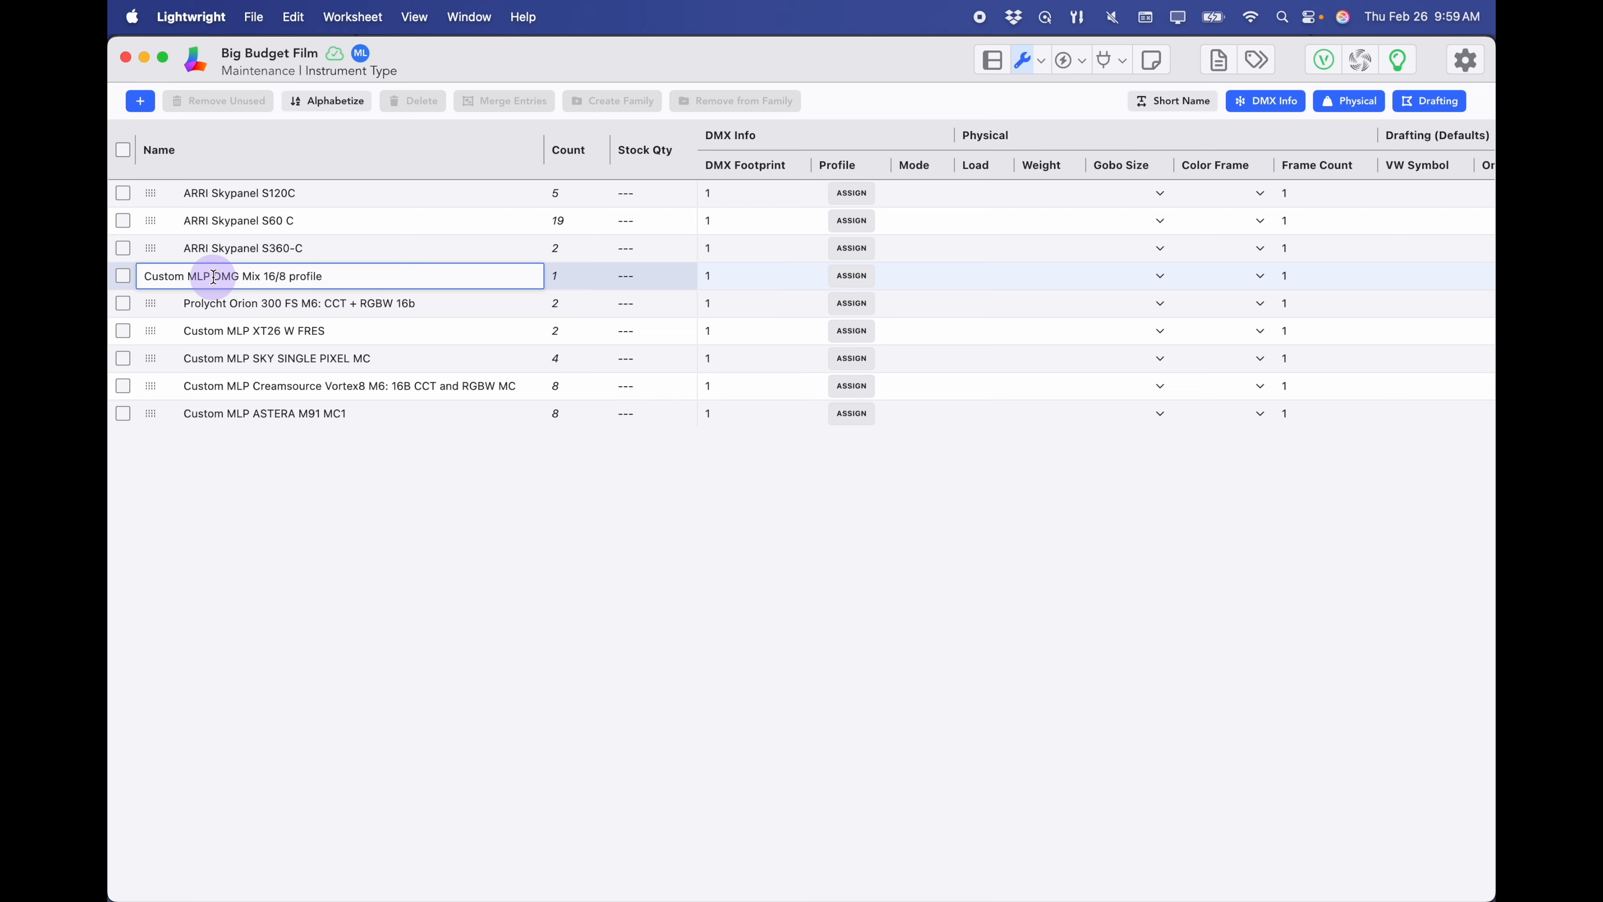
key("BackSpace")
key("BackSpace")
key("BackSpace")
key("BackSpace")
key("BackSpace")
key("BackSpace")
key("BackSpace")
key("BackSpace")
key("BackSpace")
key("BackSpace")
key("BackSpace")
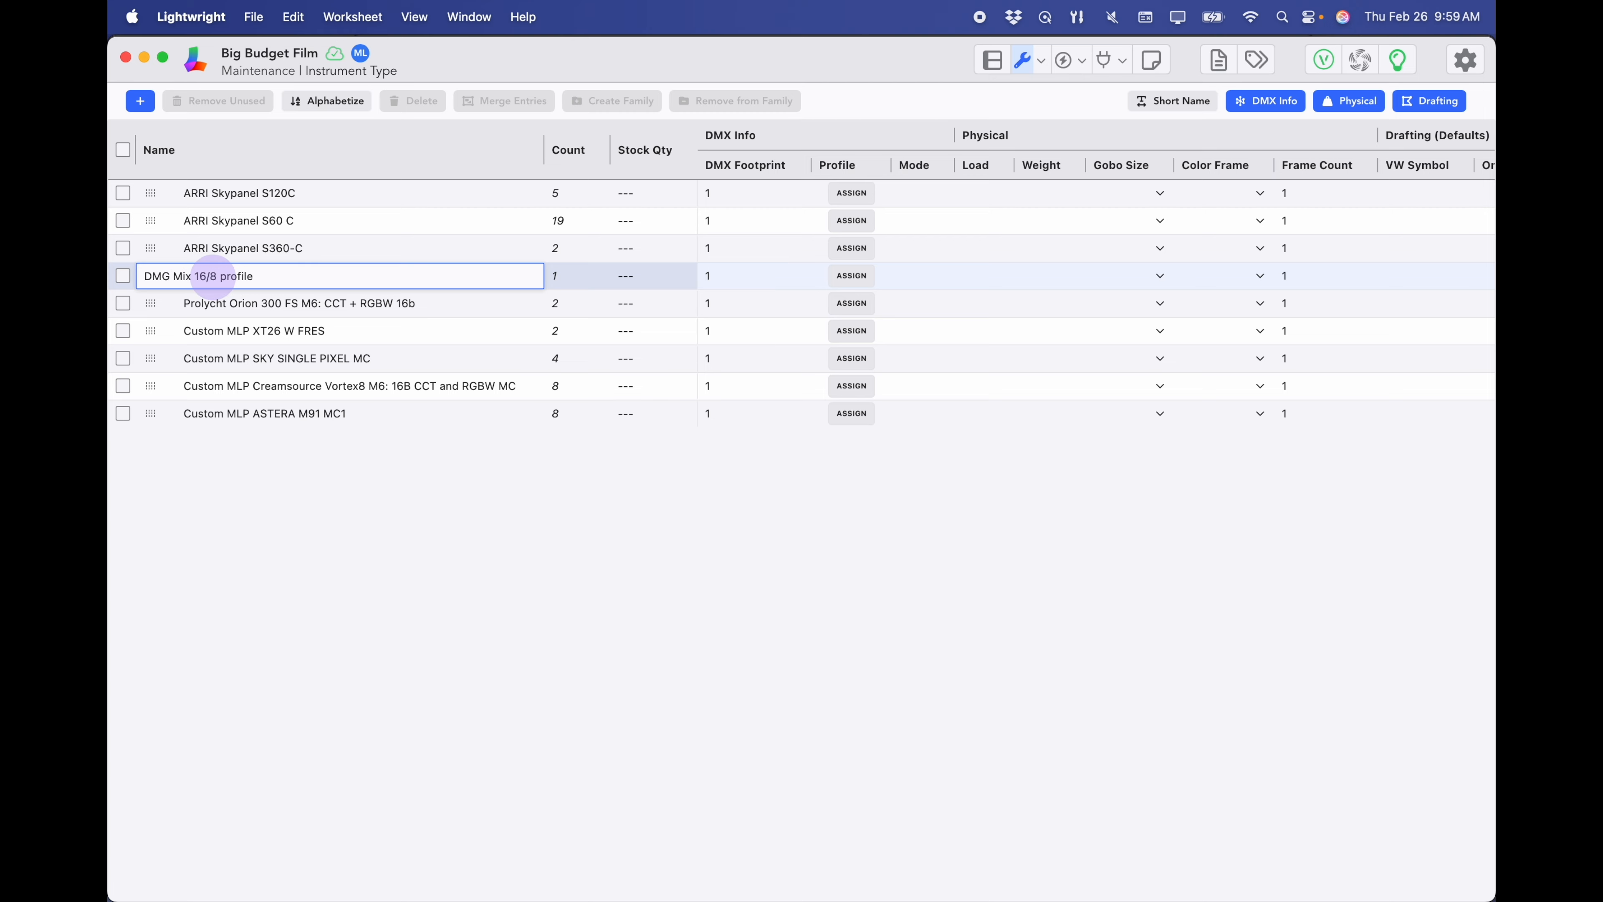
left_click(258, 278)
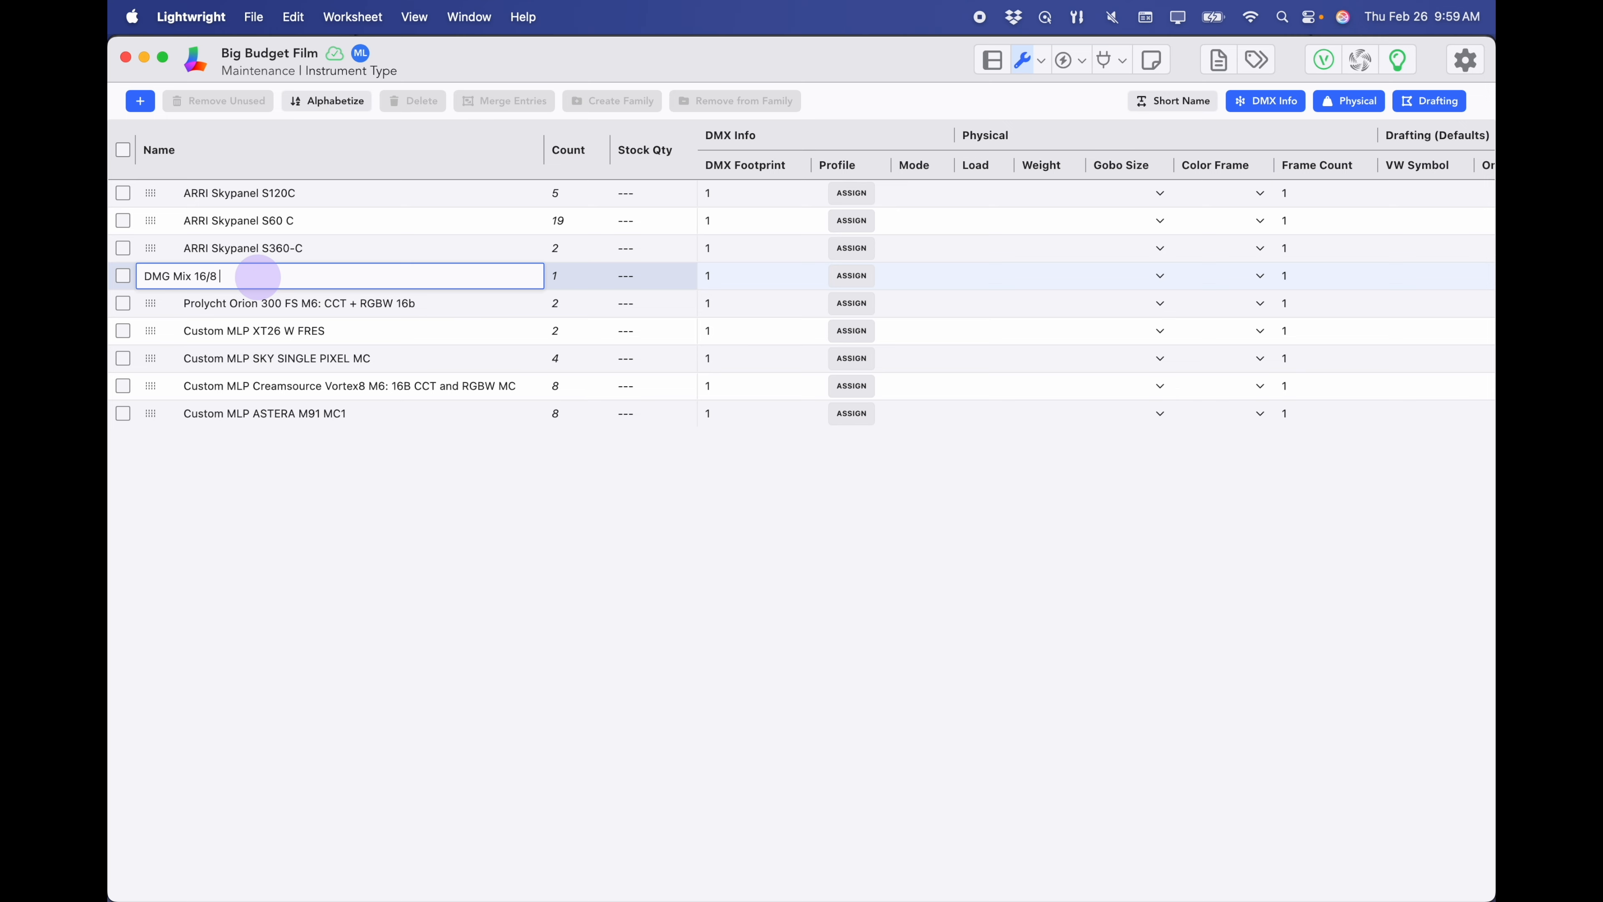
key("Return")
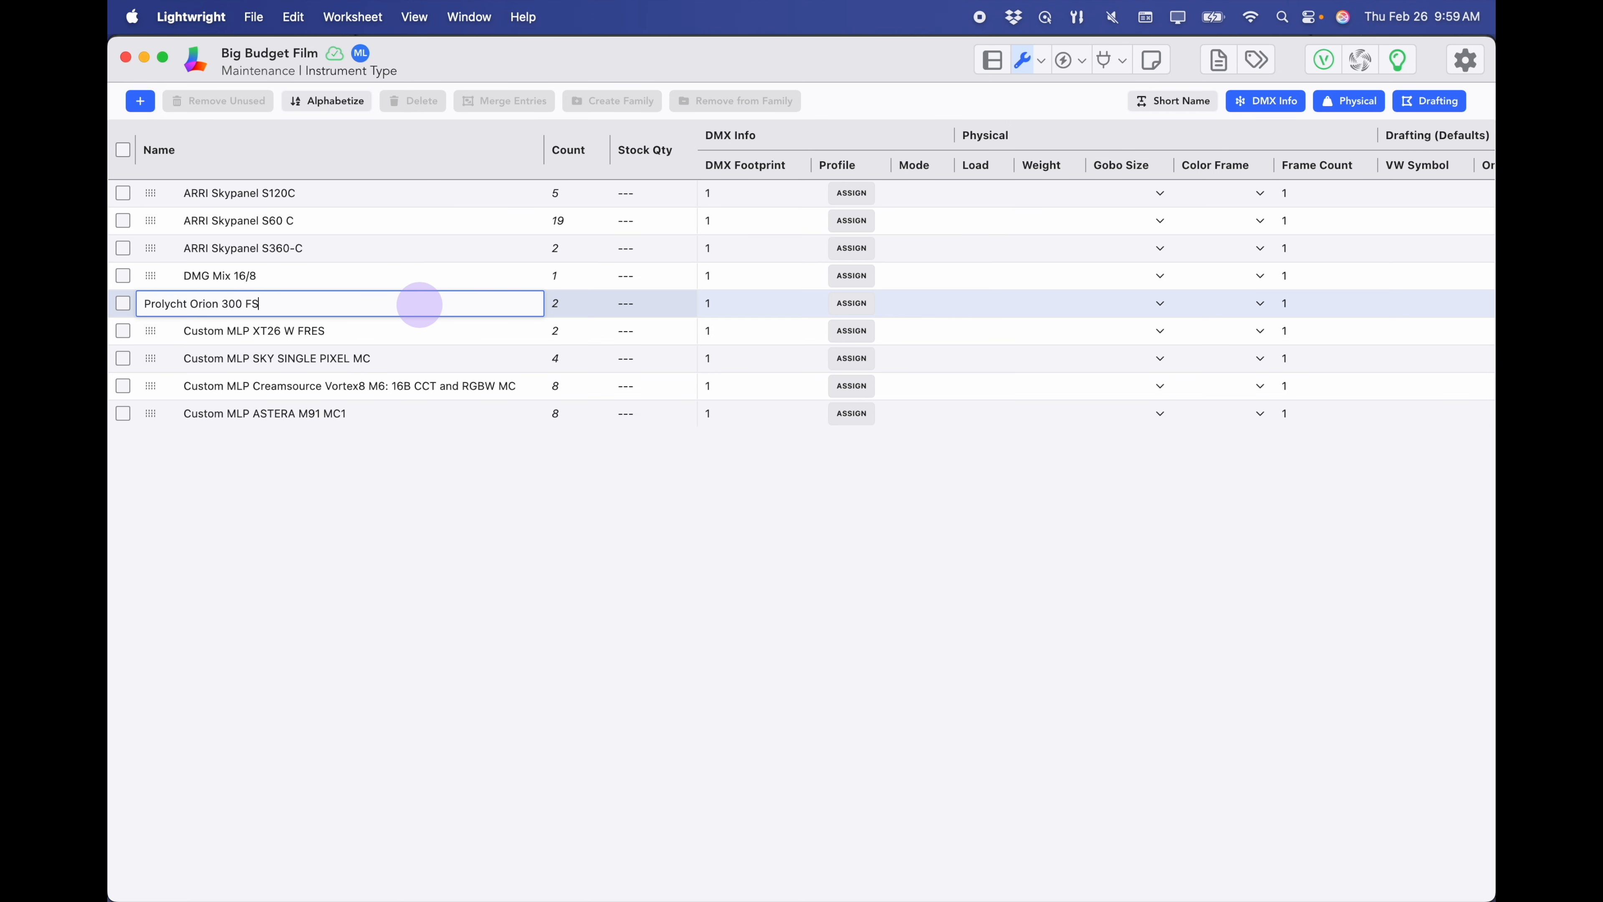
key("Return")
- Strip the Custom MLP prefix to leave XT26 W FRES and SKY SINGLE PIXEL MC
left_click(222, 331)
key("BackSpace")
key("BackSpace")
key("BackSpace")
key("BackSpace")
key("BackSpace")
key("BackSpace")
key("BackSpace")
key("BackSpace")
key("BackSpace")
key("BackSpace")
key("BackSpace")
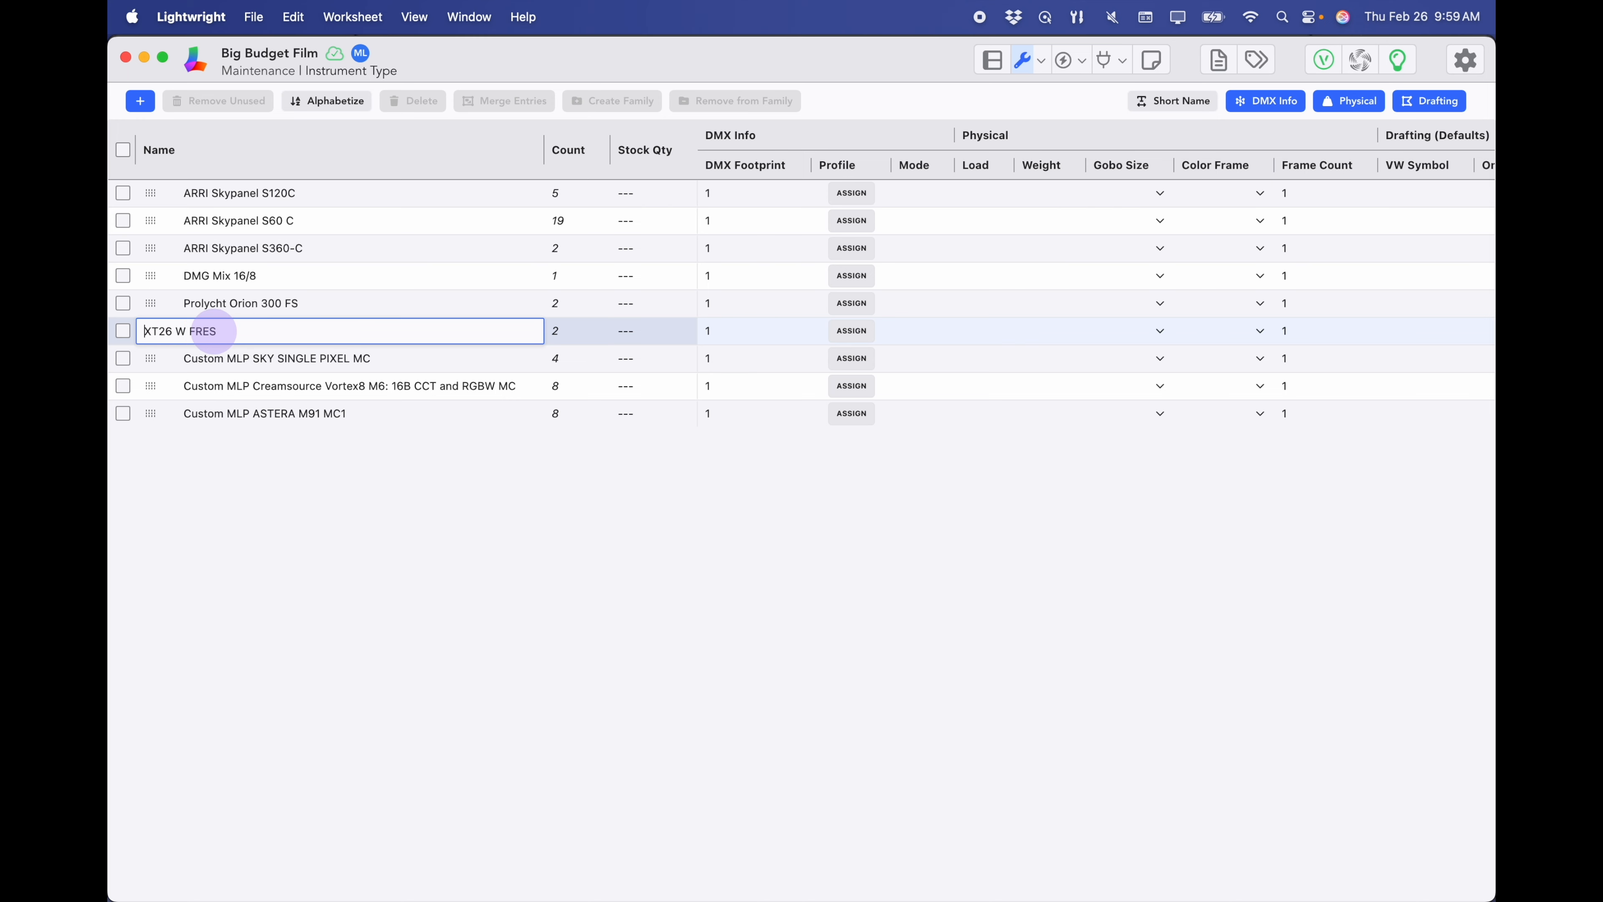
key("Return")
left_click(218, 358)
key("BackSpace")
key("BackSpace")
key("BackSpace")
key("BackSpace")
key("BackSpace")
key("BackSpace")
key("BackSpace")
key("BackSpace")
key("BackSpace")
key("BackSpace")
key("BackSpace")
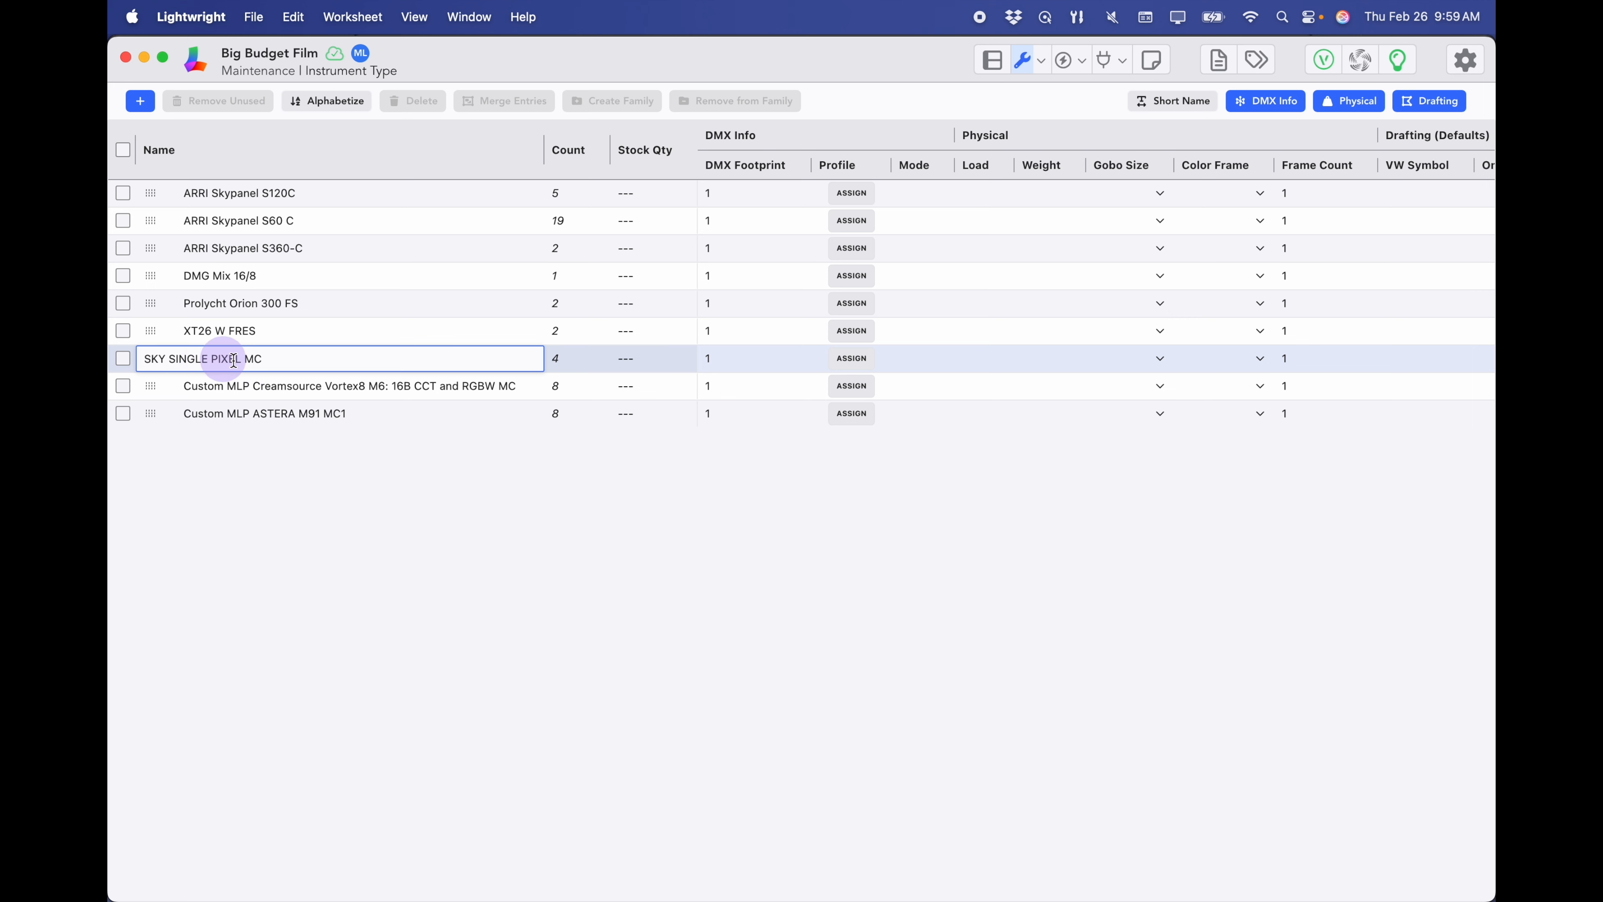
key("Return")
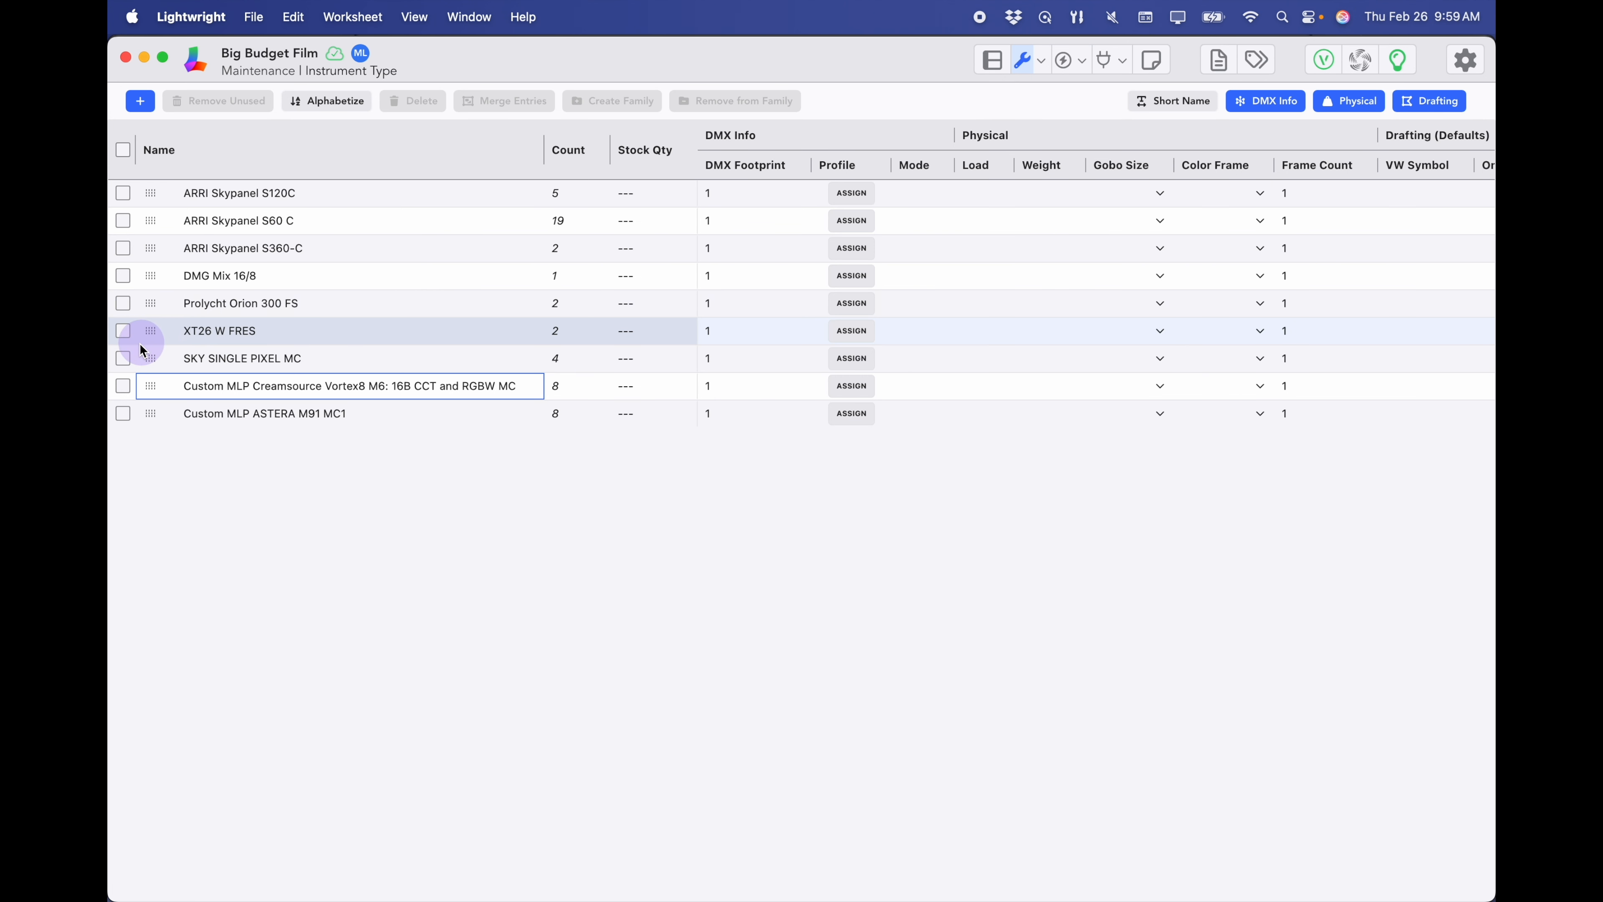
- Merge SKY SINGLE PIXEL MC into ARRI Skypanel S60 C, keeping the ARRI entry
left_click(123, 358)
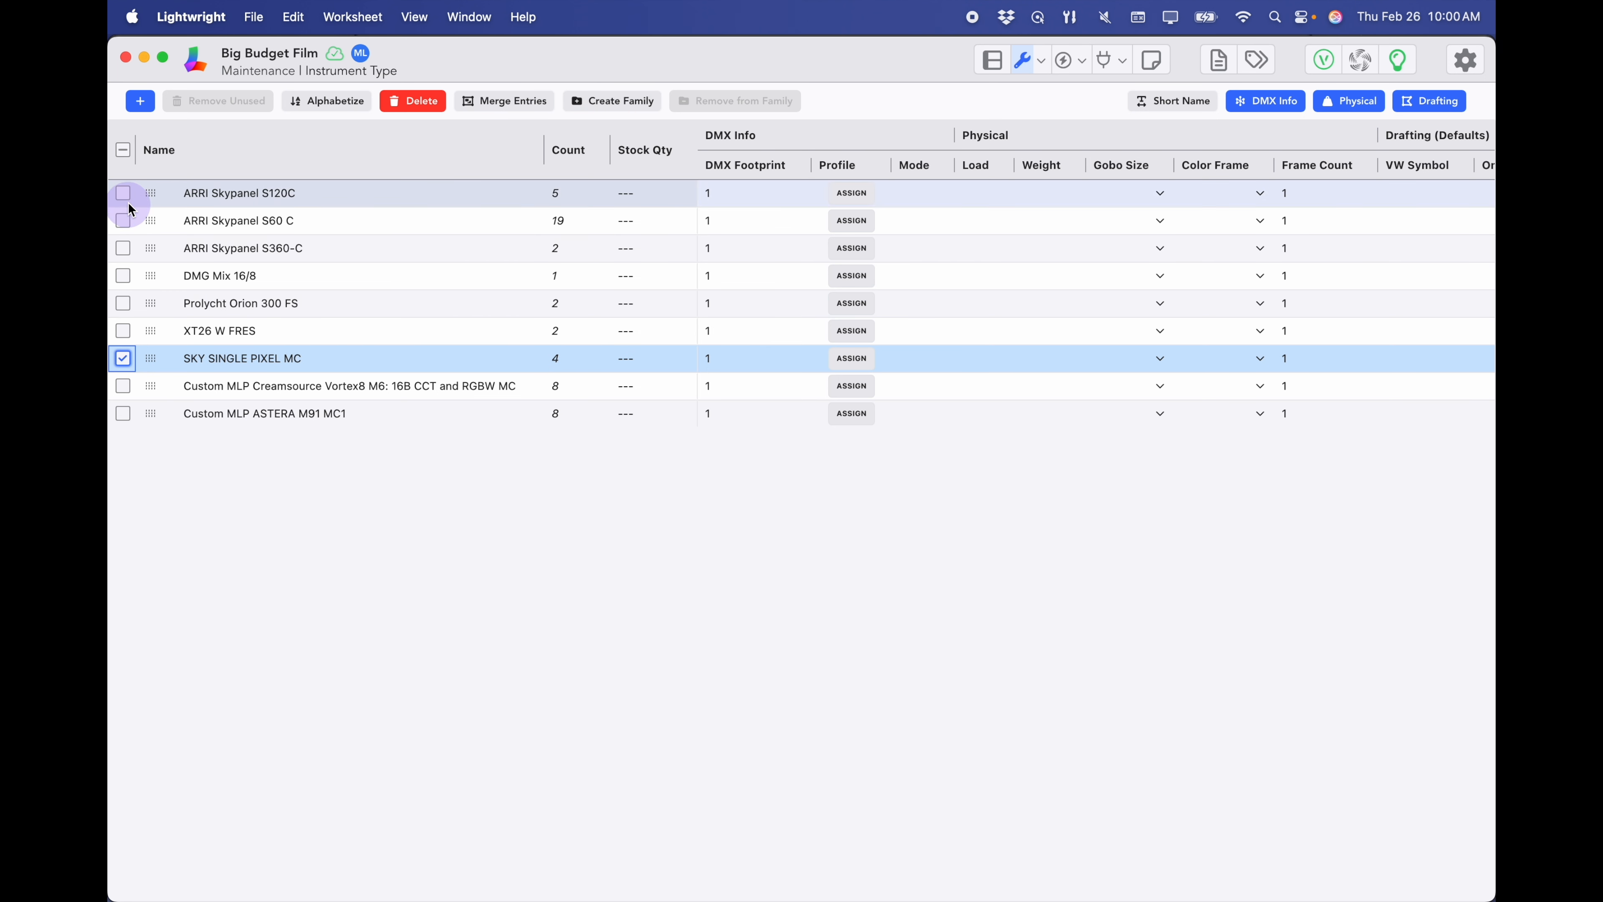
left_click(123, 222)
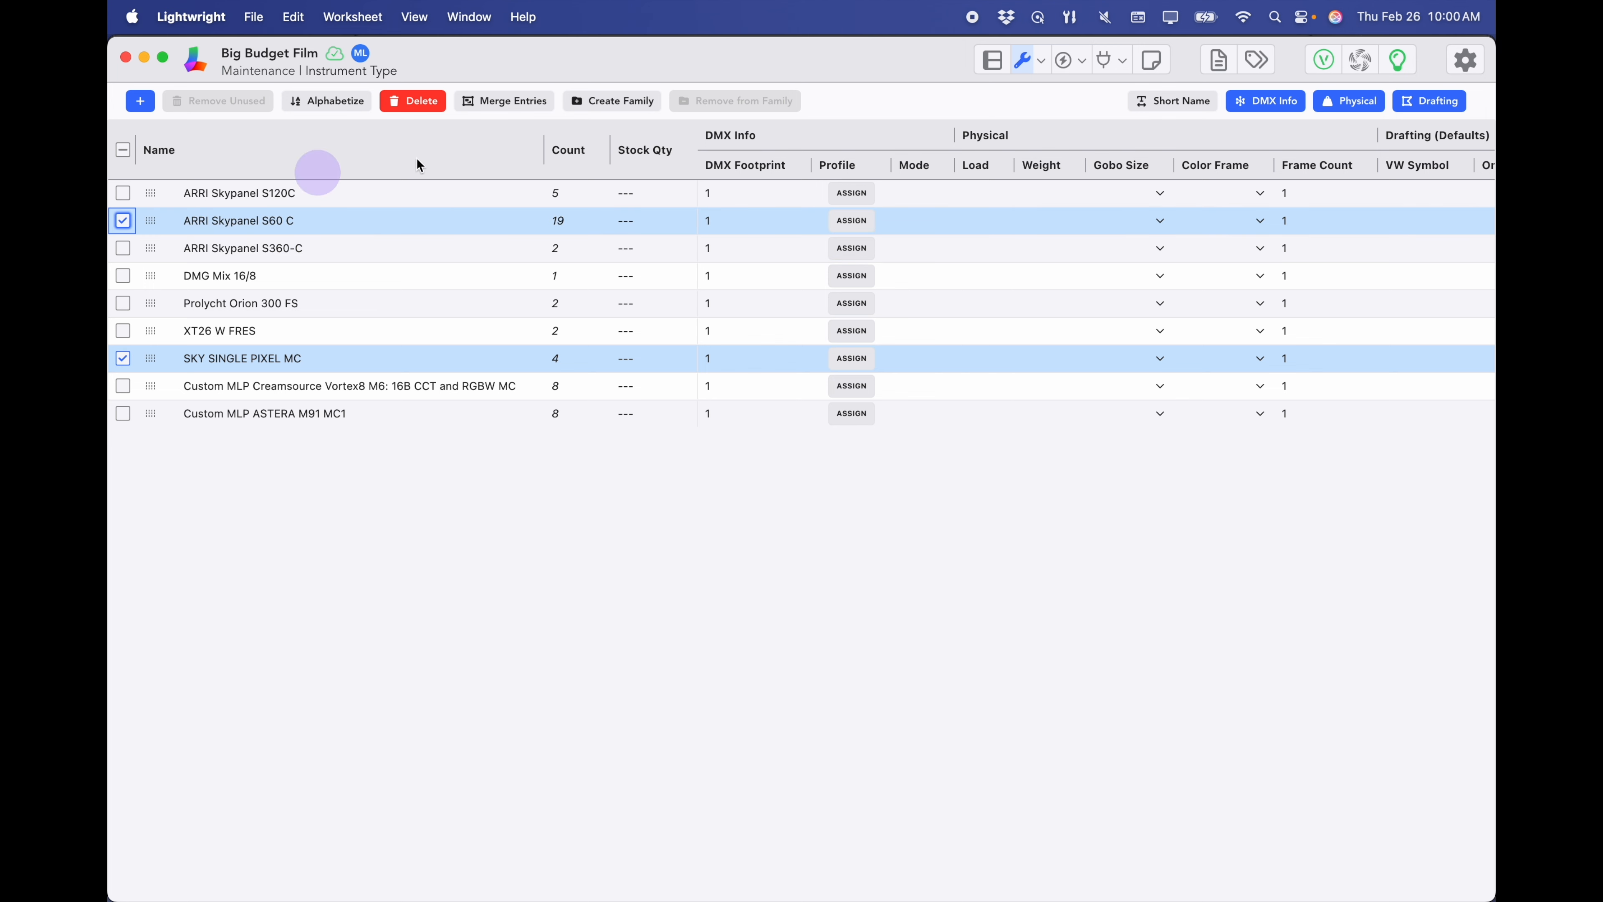
left_click(535, 105)
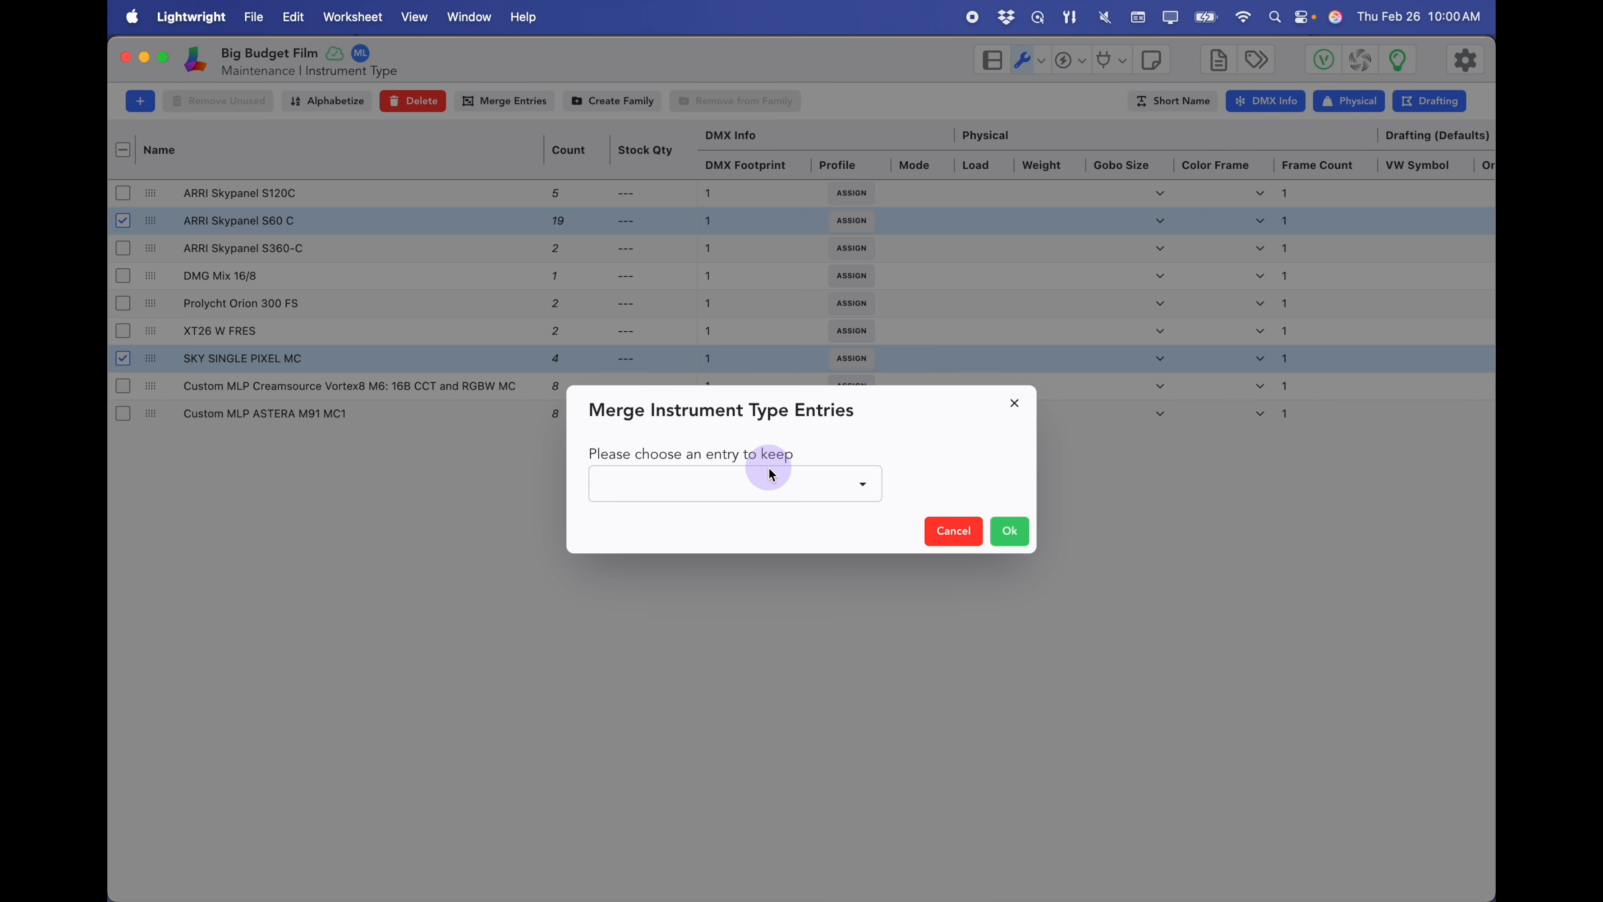
left_click(763, 480)
left_click(754, 505)
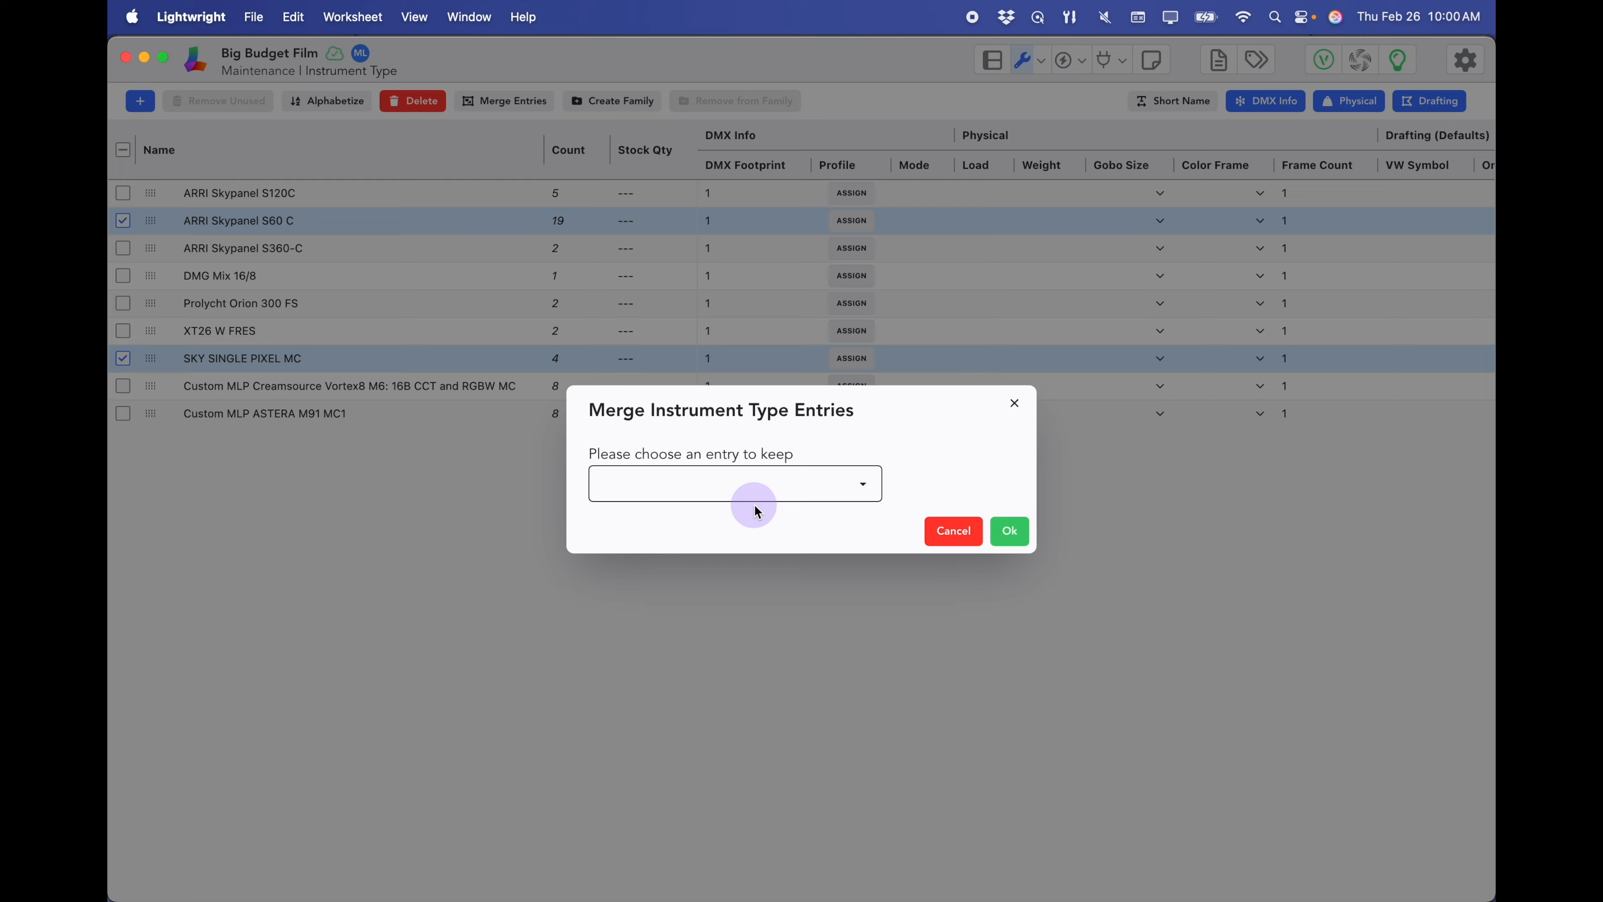
left_click(1018, 541)
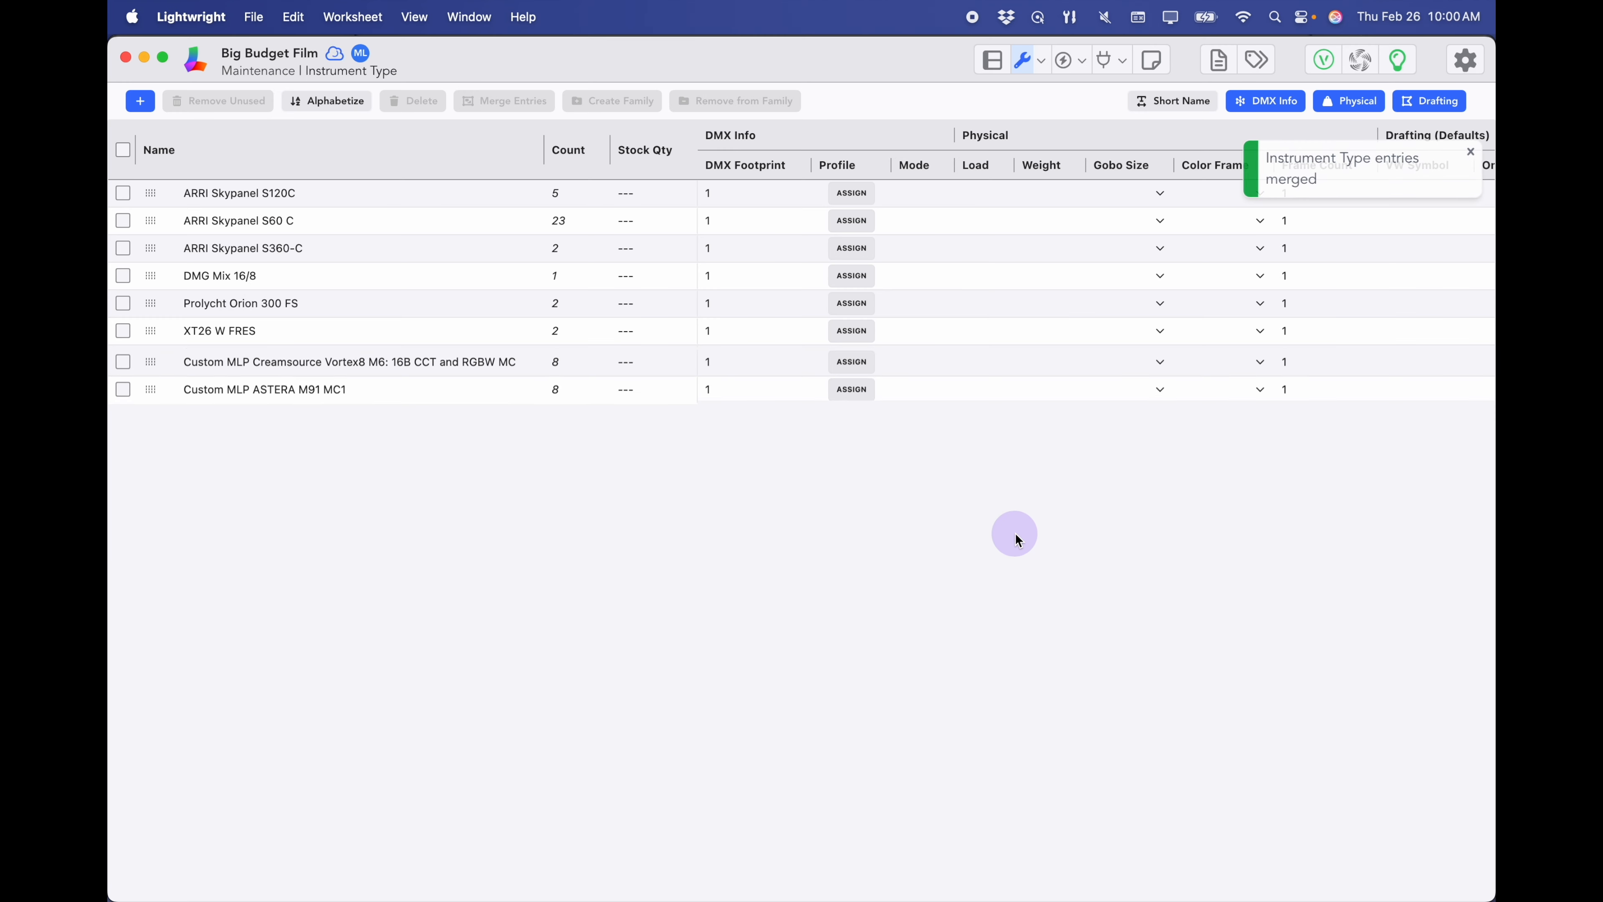
- Rename the Creamsource type to Vortex8 and the Astera type to Titan Tube
left_click(248, 360)
left_click(288, 360)
key("BackSpace")
key("BackSpace")
key("BackSpace")
key("BackSpace")
key("BackSpace")
key("BackSpace")
key("BackSpace")
key("BackSpace")
key("BackSpace")
key("BackSpace")
key("BackSpace")
key("BackSpace")
key("BackSpace")
key("BackSpace")
key("BackSpace")
key("BackSpace")
key("BackSpace")
key("BackSpace")
key("BackSpace")
key("BackSpace")
key("BackSpace")
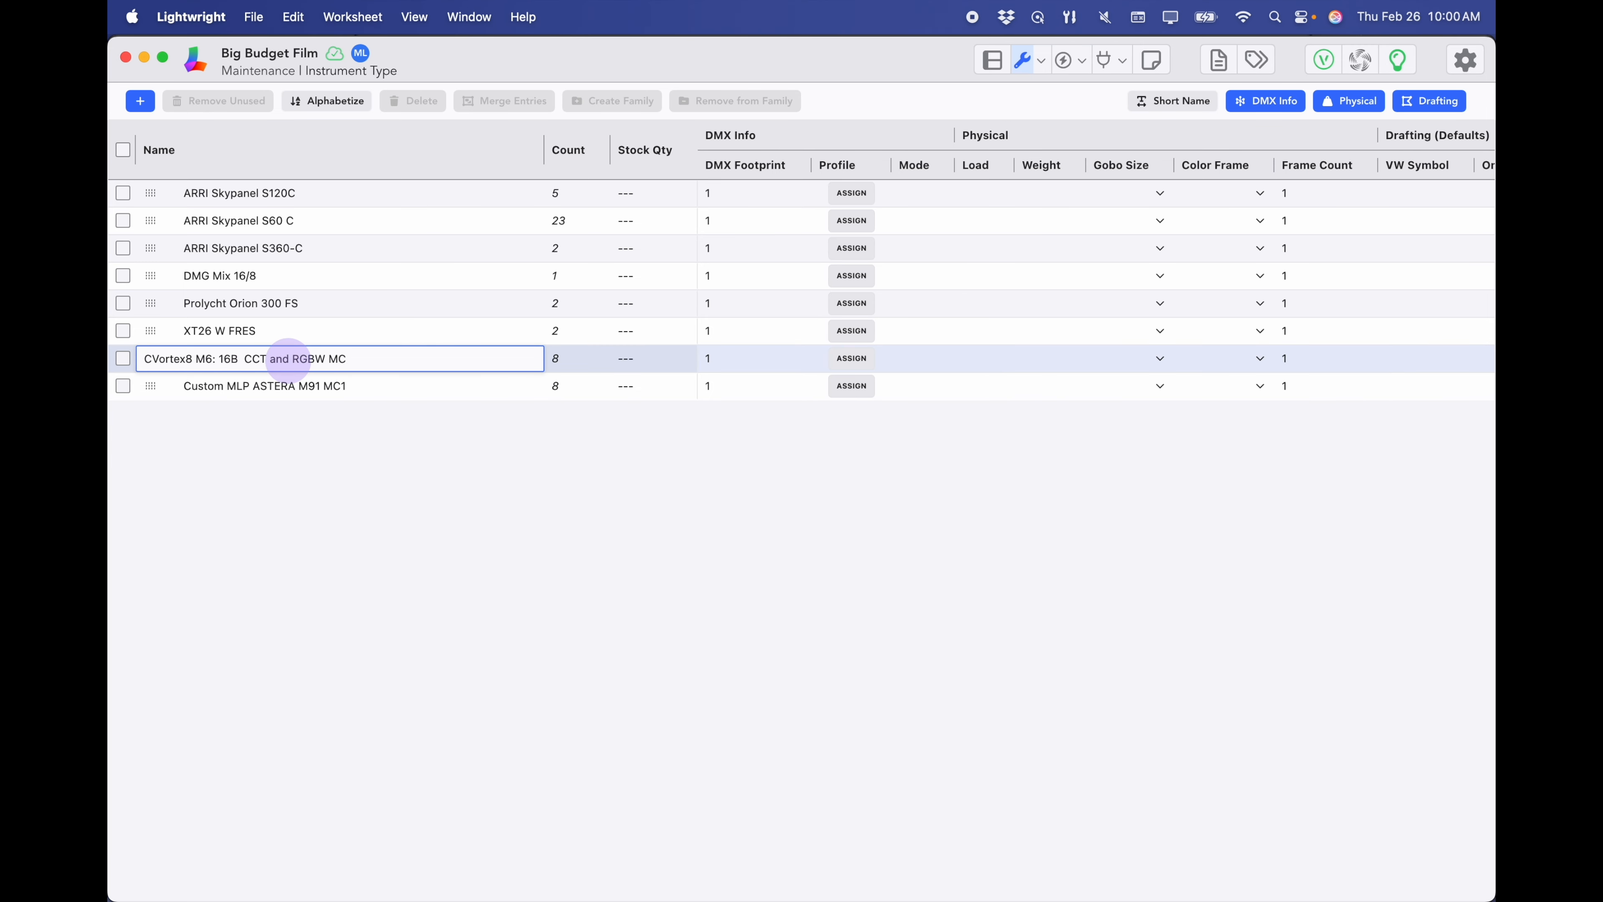
key("BackSpace")
key("BackSpace")
key("BackSpace")
key("BackSpace")
key("Return")
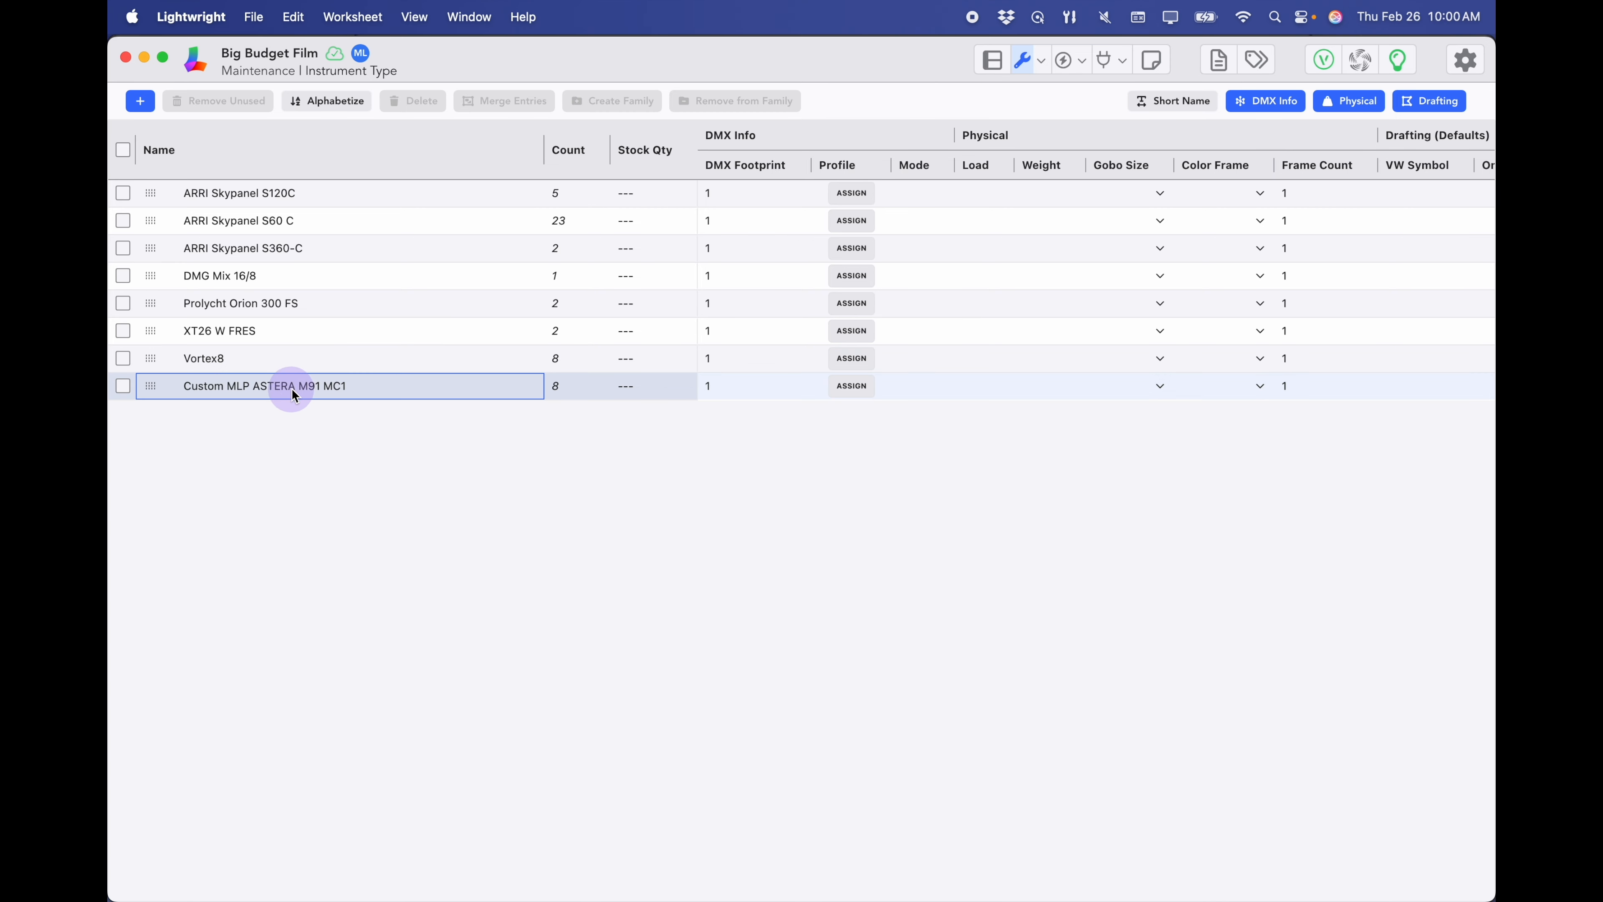
double_click(273, 386)
left_click_drag(308, 386, 129, 387)
type("Titan Tube")
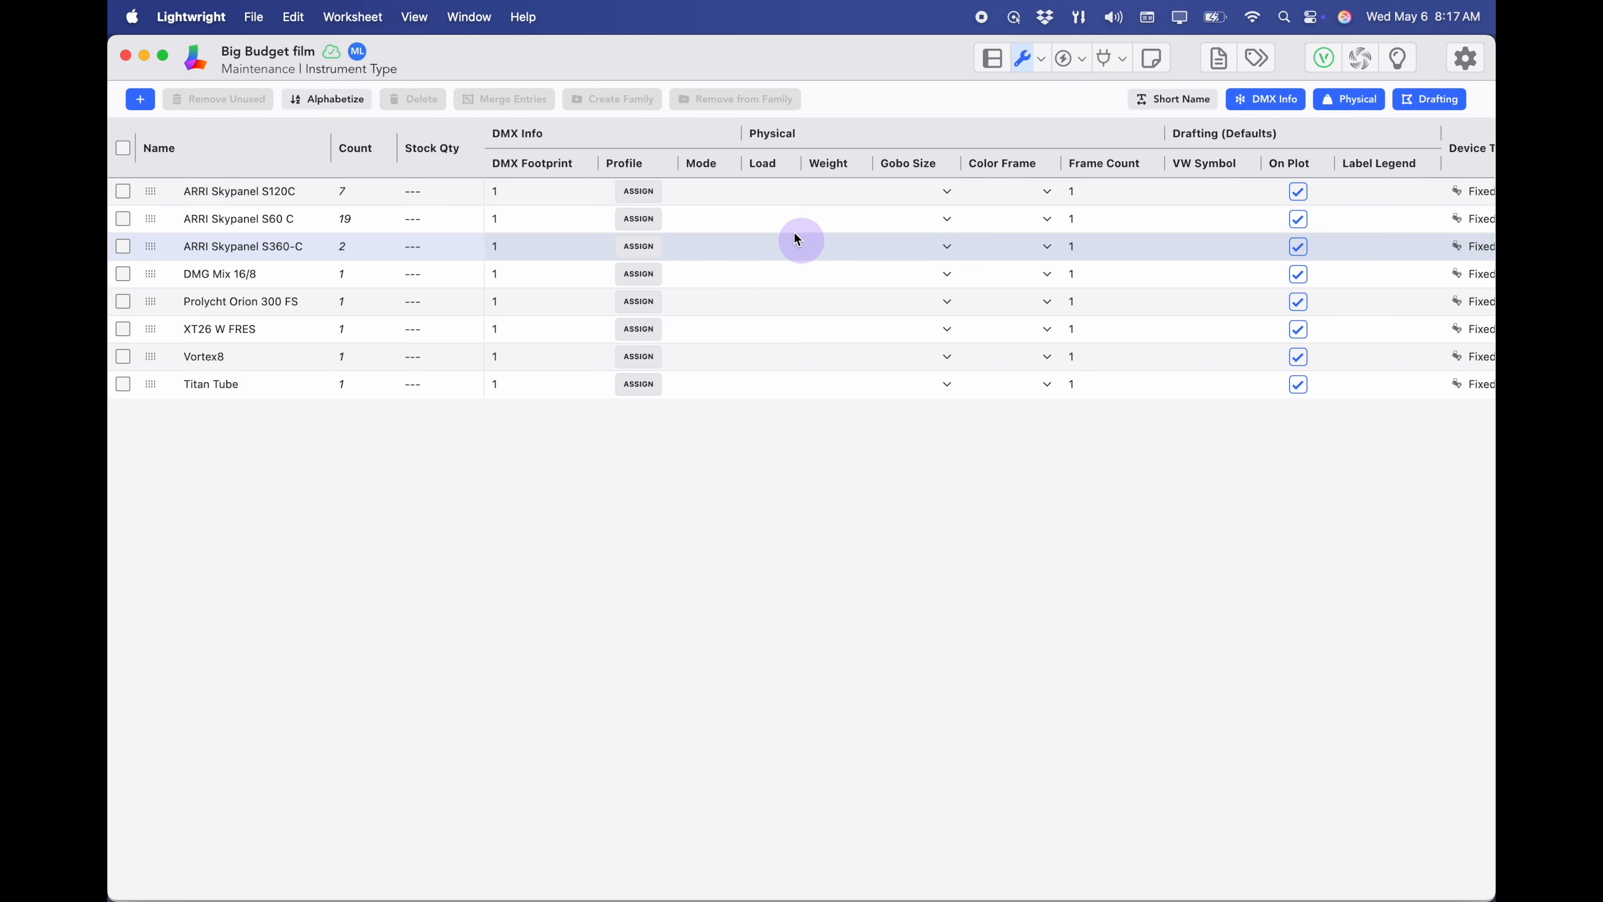
- Assign ARRI Skypanel S60 C the Skypanel S60-C profile in Mode6:CCT RGBW 16Bit (20 Ch)
left_click(639, 219)
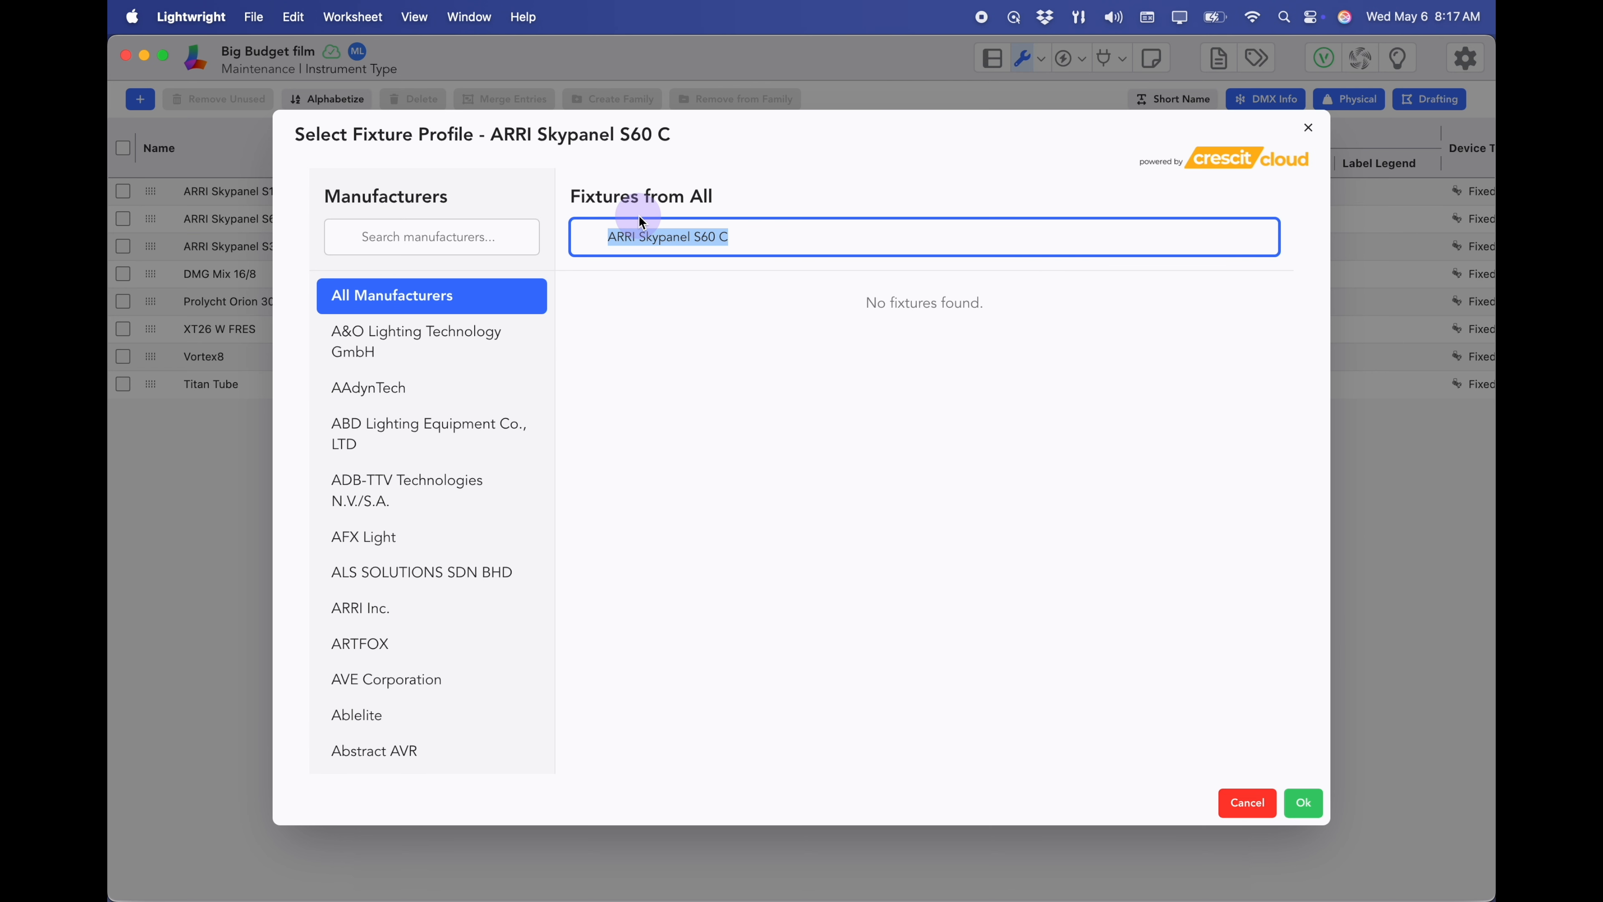
left_click(639, 240)
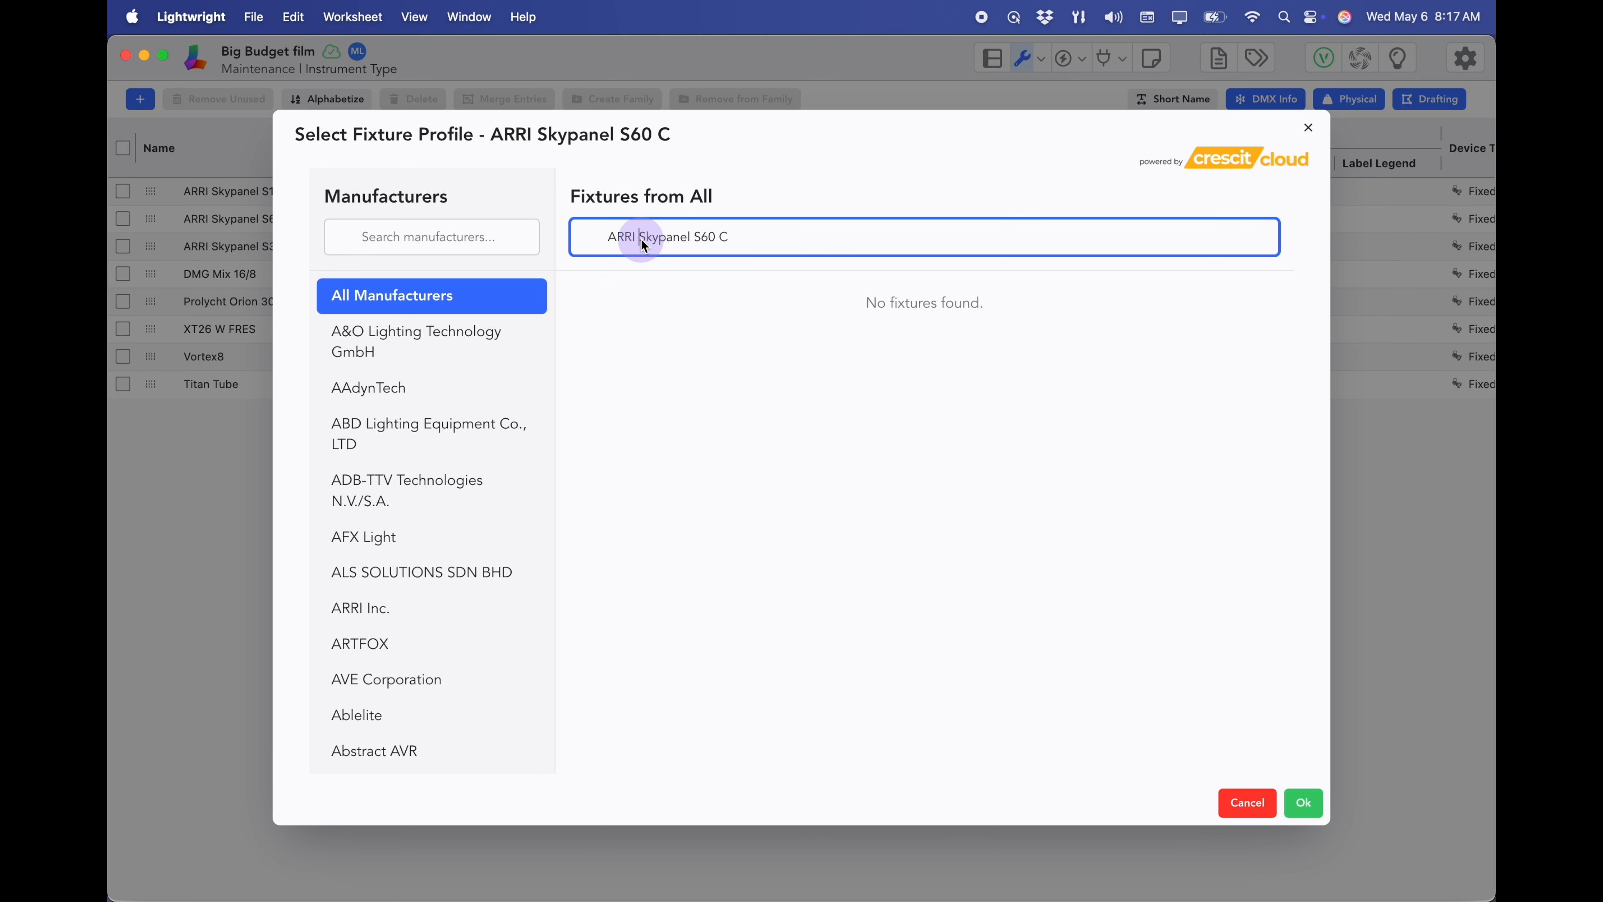
key("BackSpace")
key("BackSpace")
key("BackSpace")
key("BackSpace")
key("BackSpace")
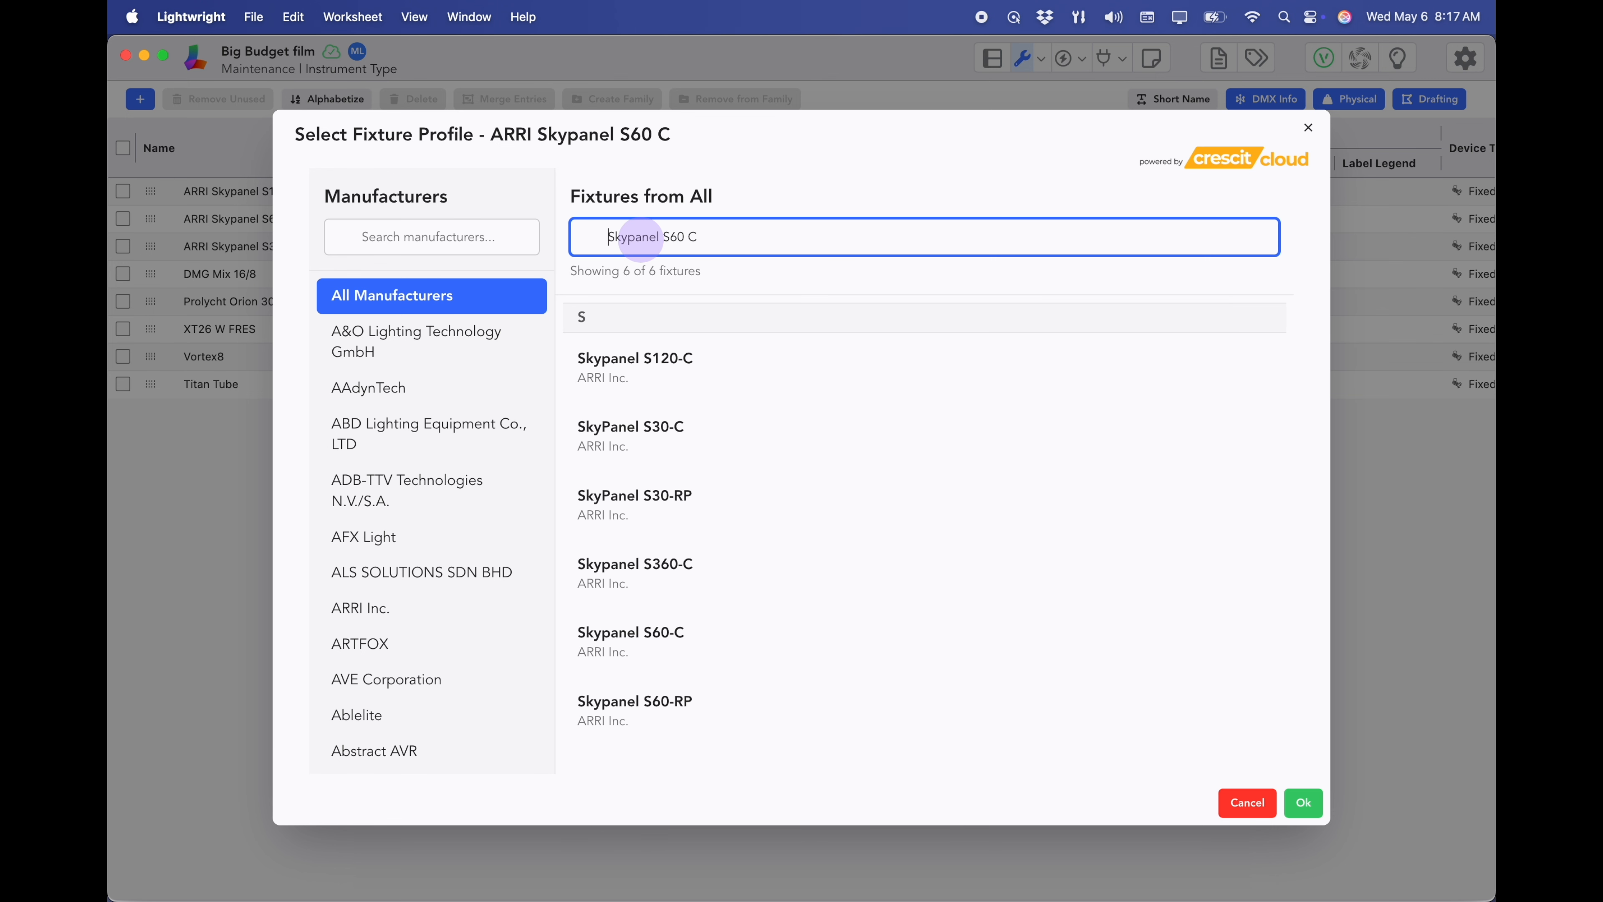
left_click(707, 643)
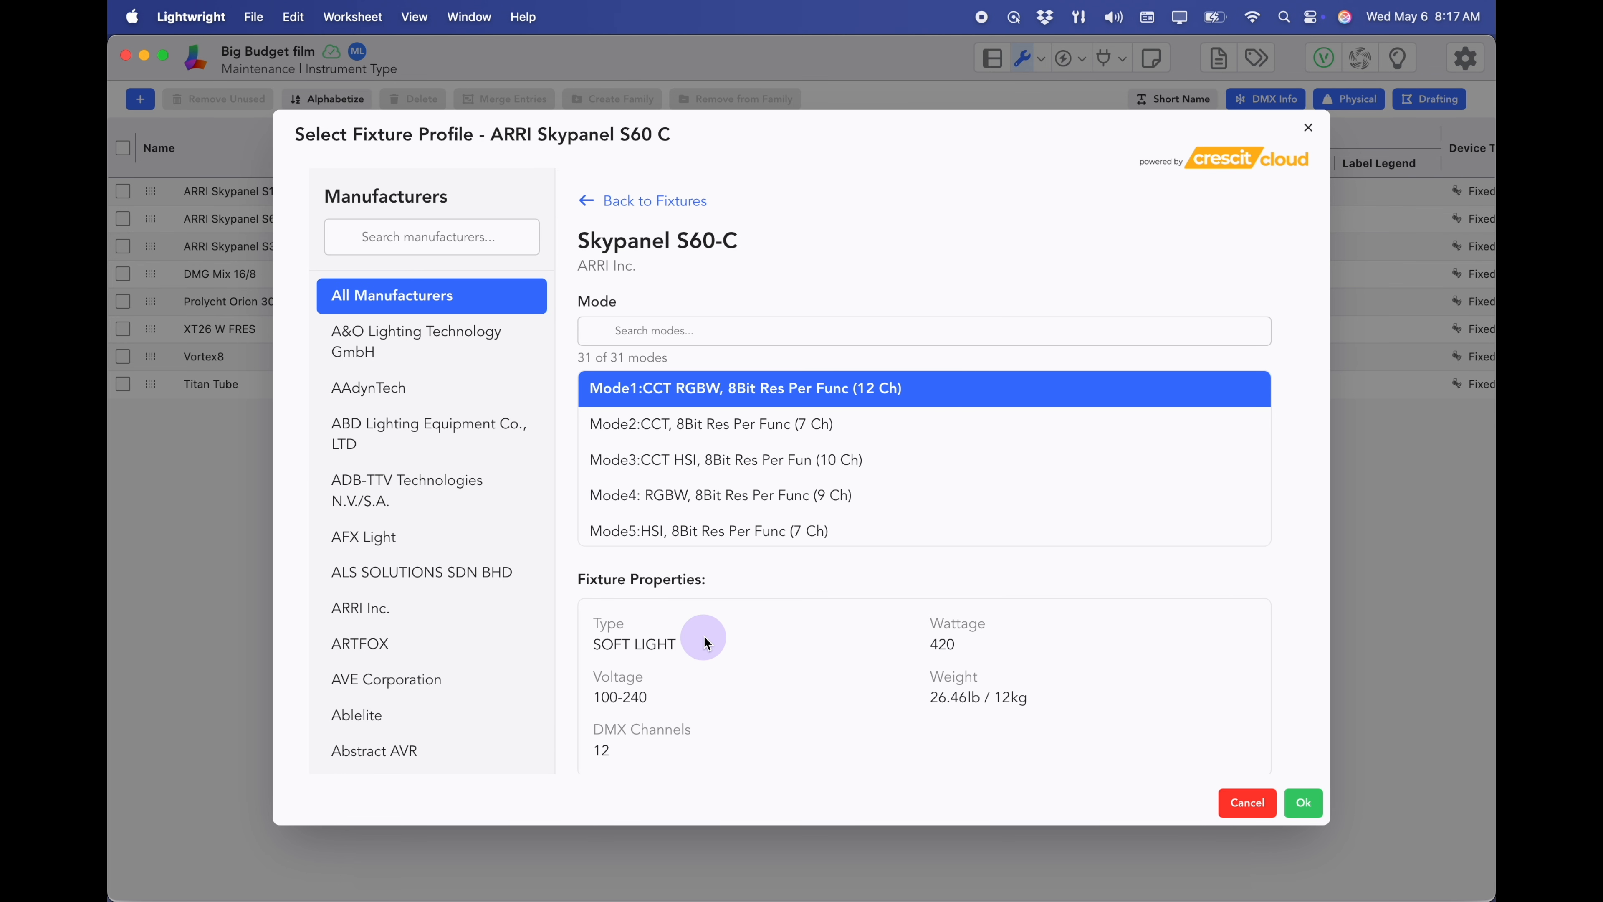
scroll(764, 502, "down", 1)
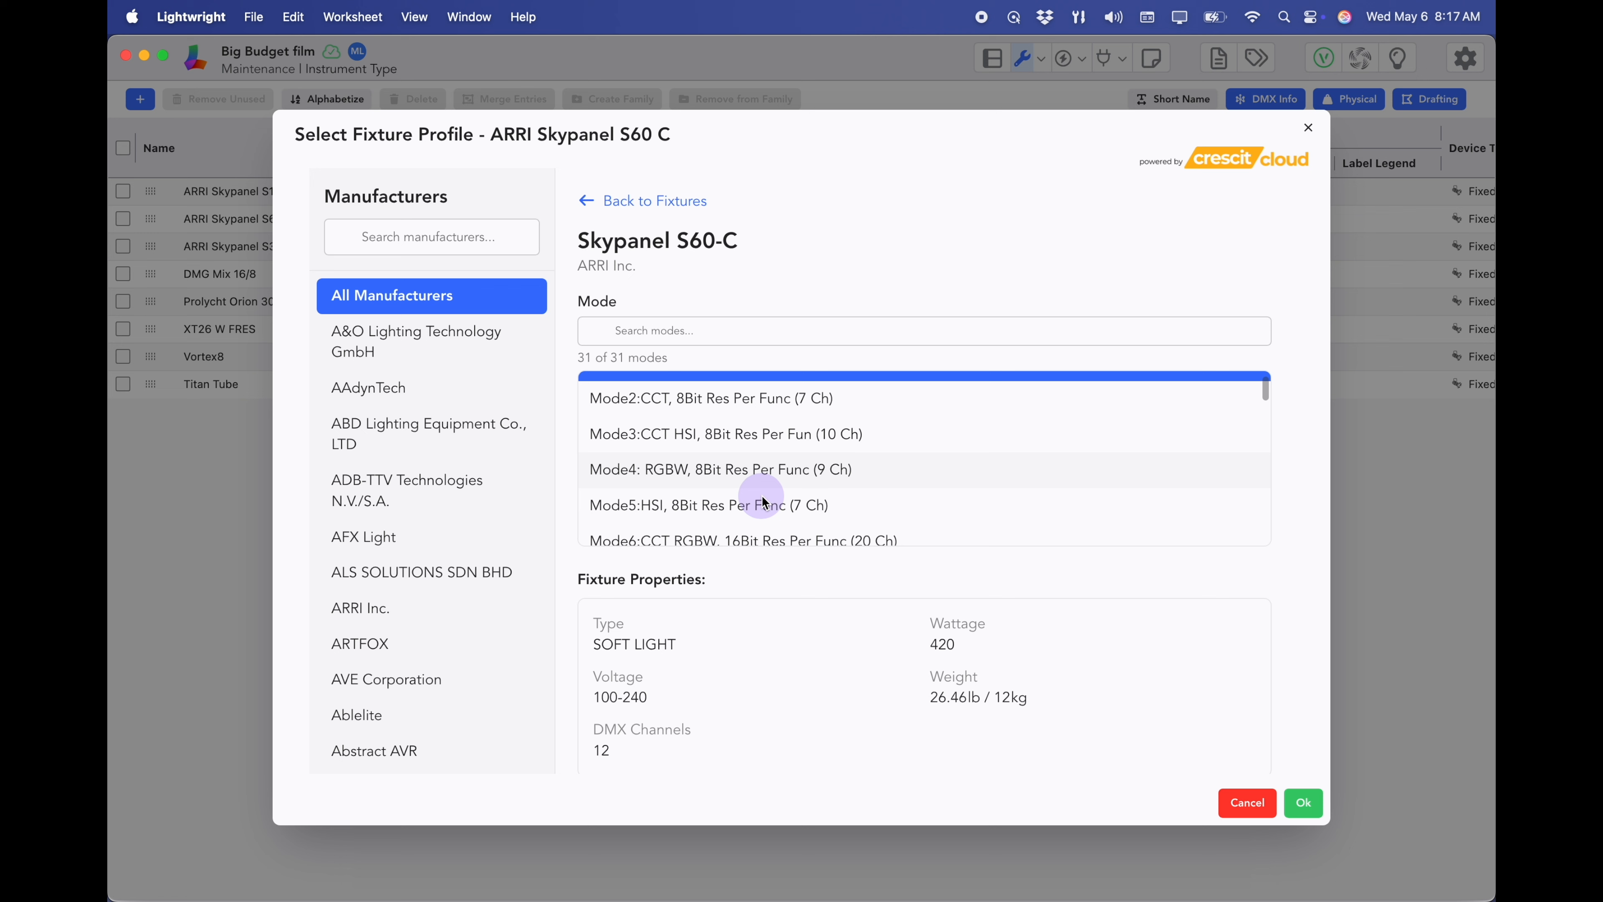
scroll(764, 502, "down", 1)
left_click(761, 522)
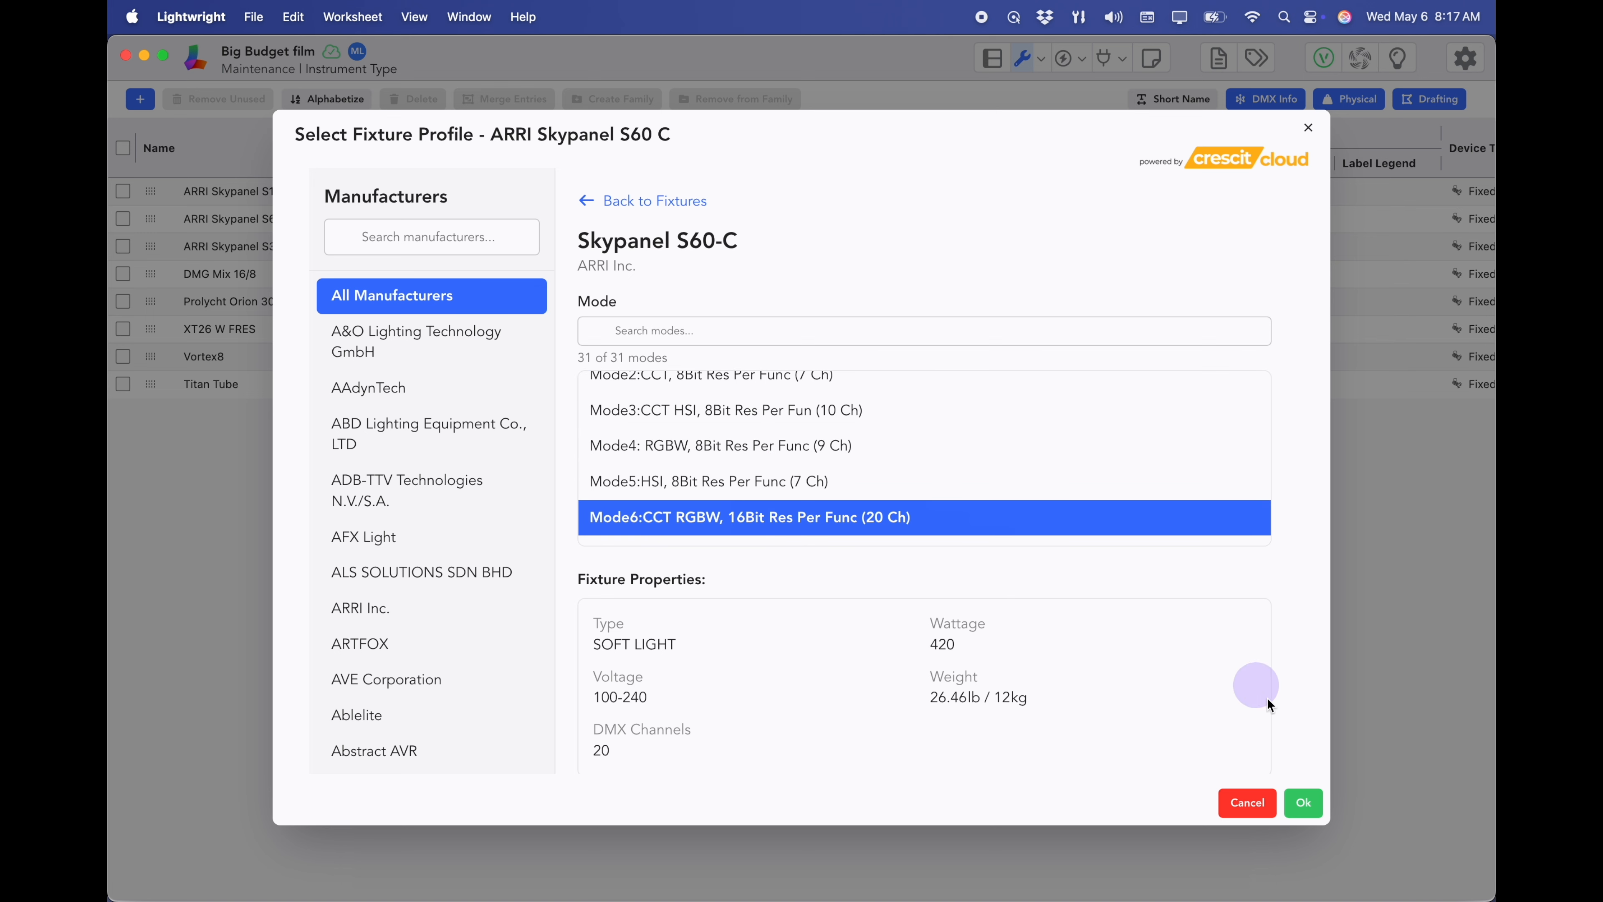
left_click(1302, 803)
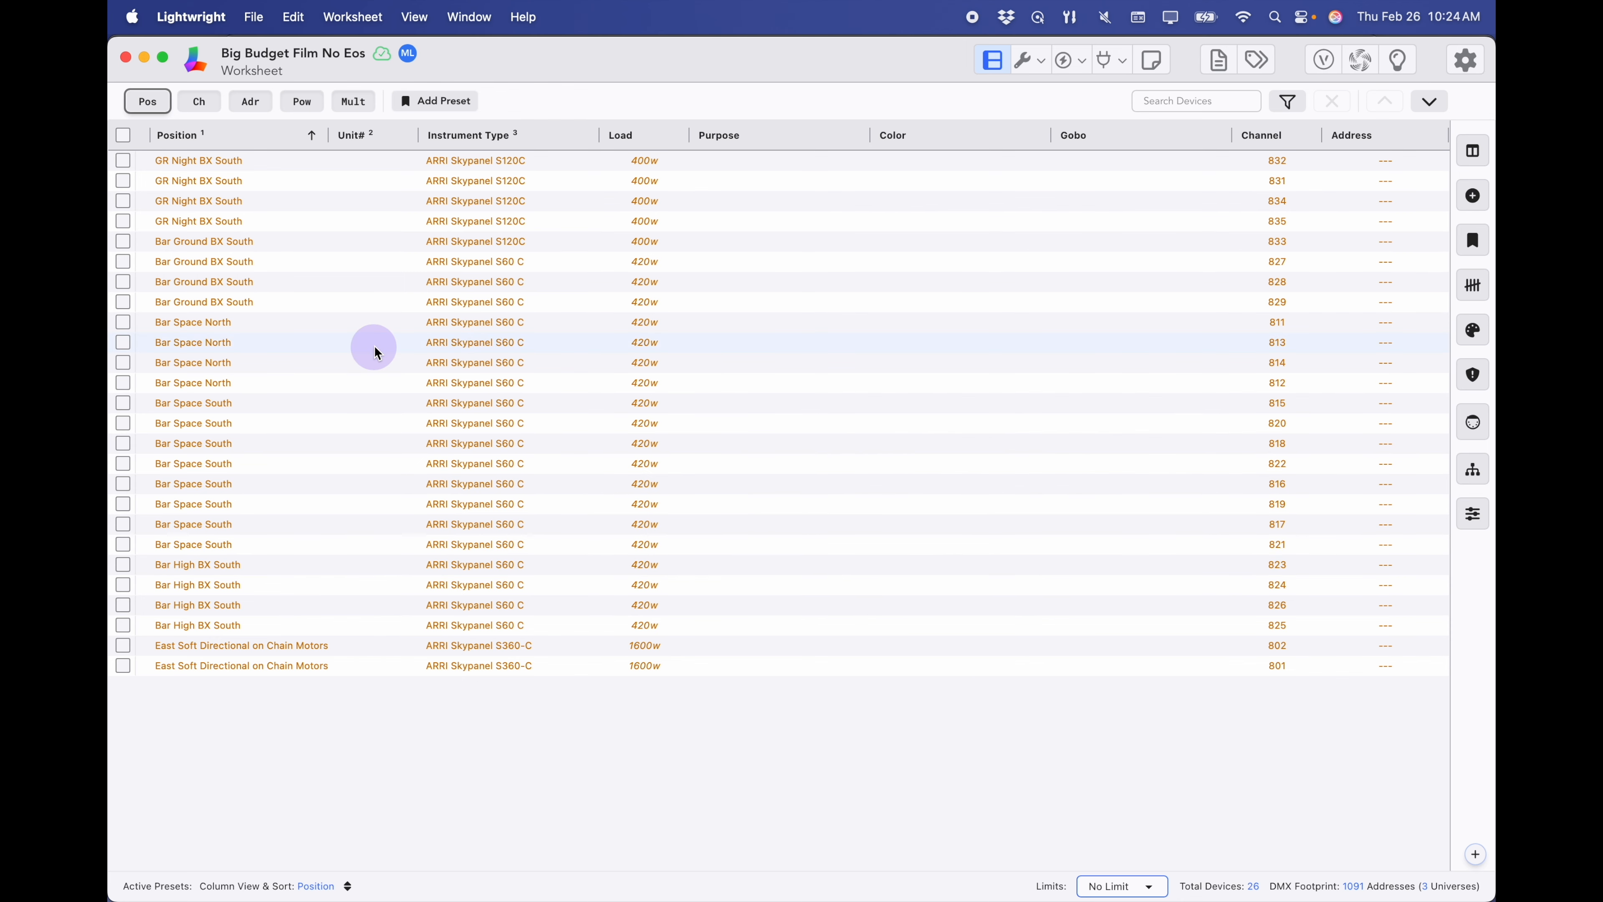
- Bring the Small Truck Pack spreadsheet in Numbers to the front
key("super+Tab")
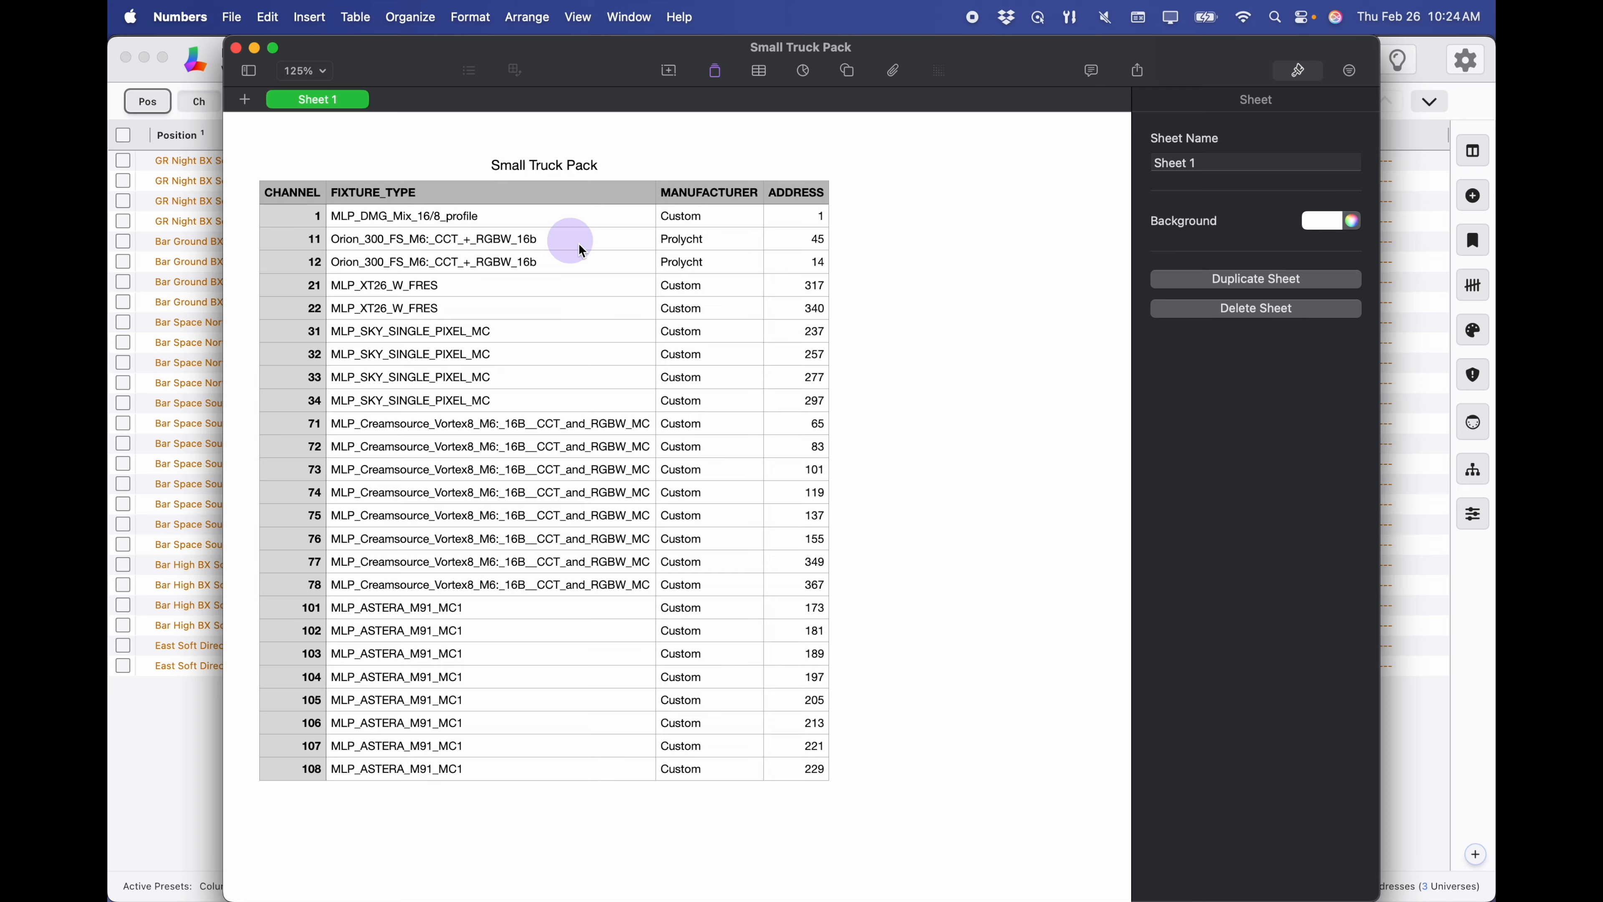
- Delete the MANUFACTURER column (column C) from the Small Truck Pack table
left_click(711, 199)
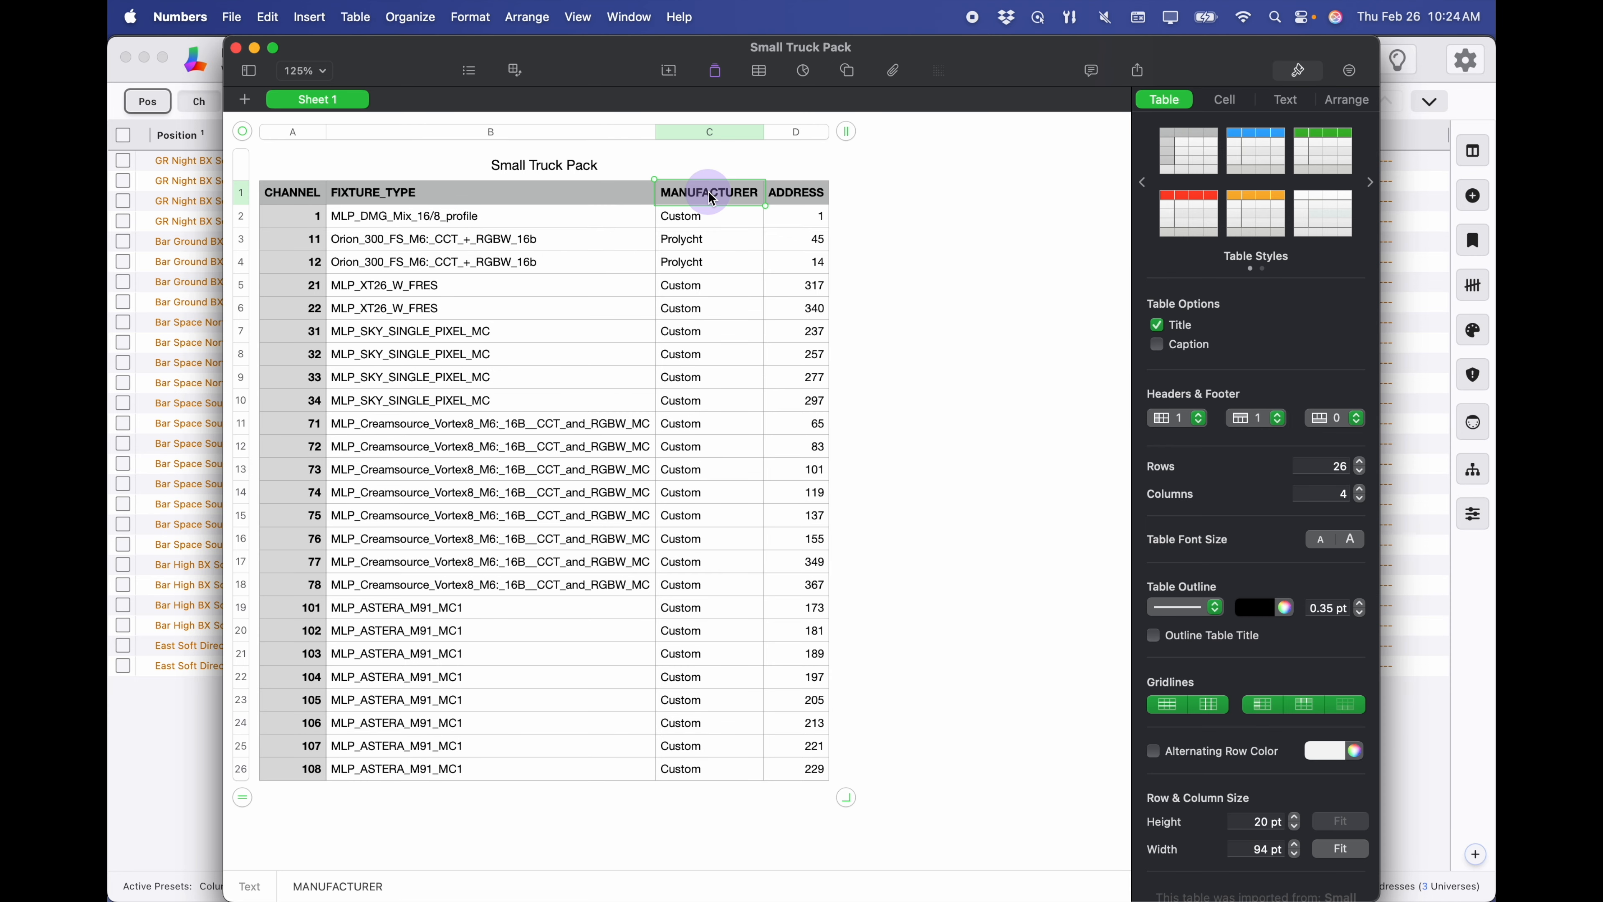
left_click(755, 135)
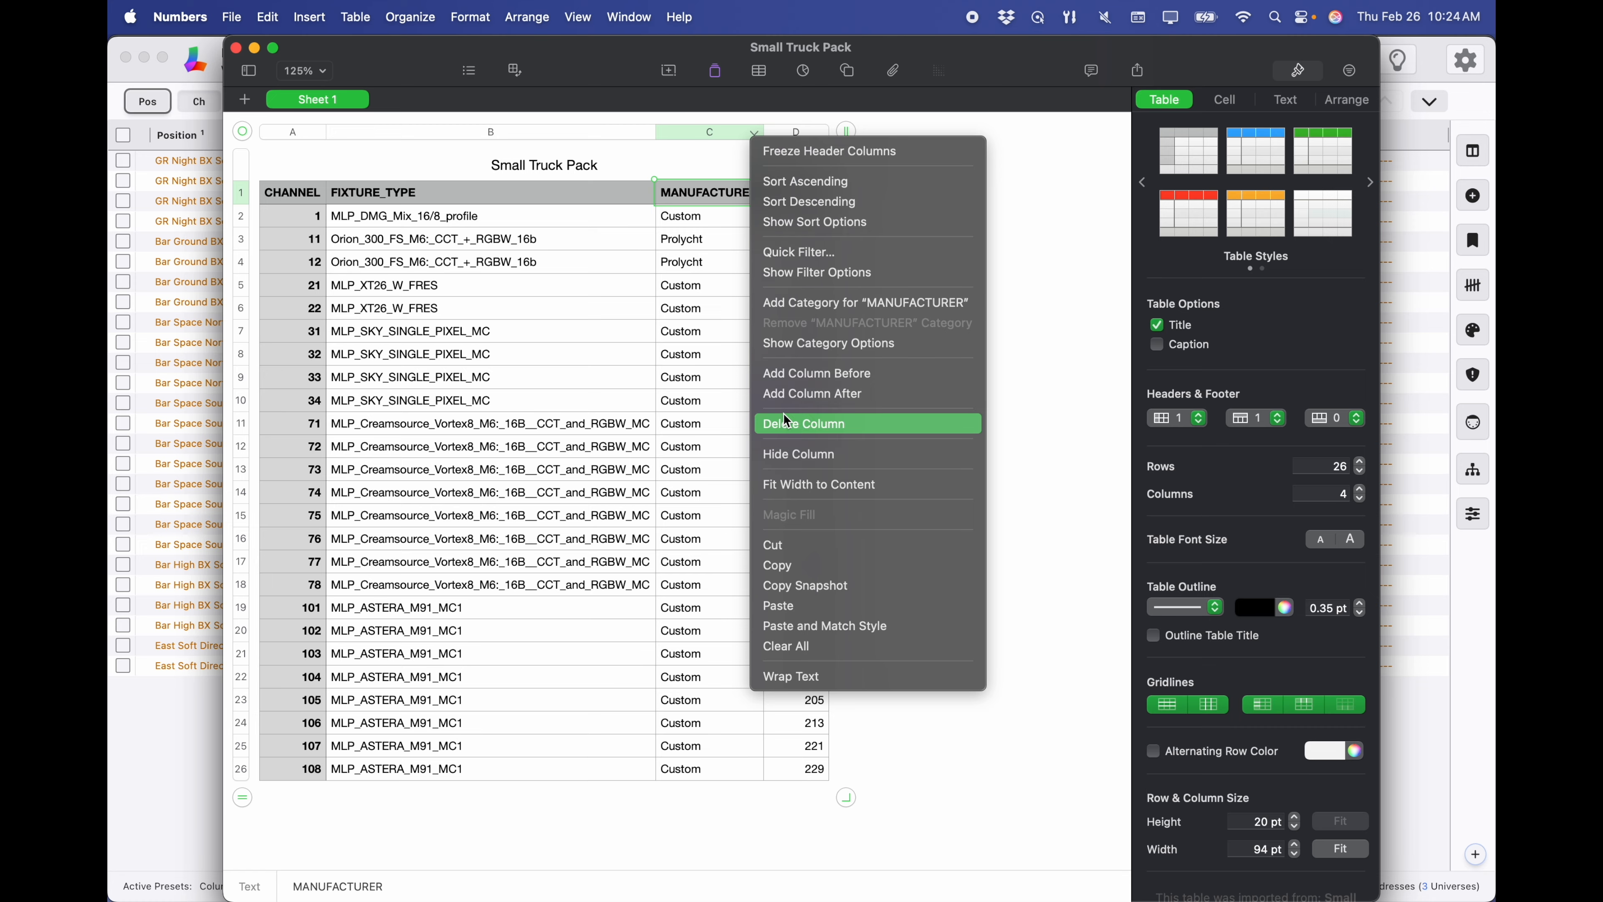
left_click(787, 427)
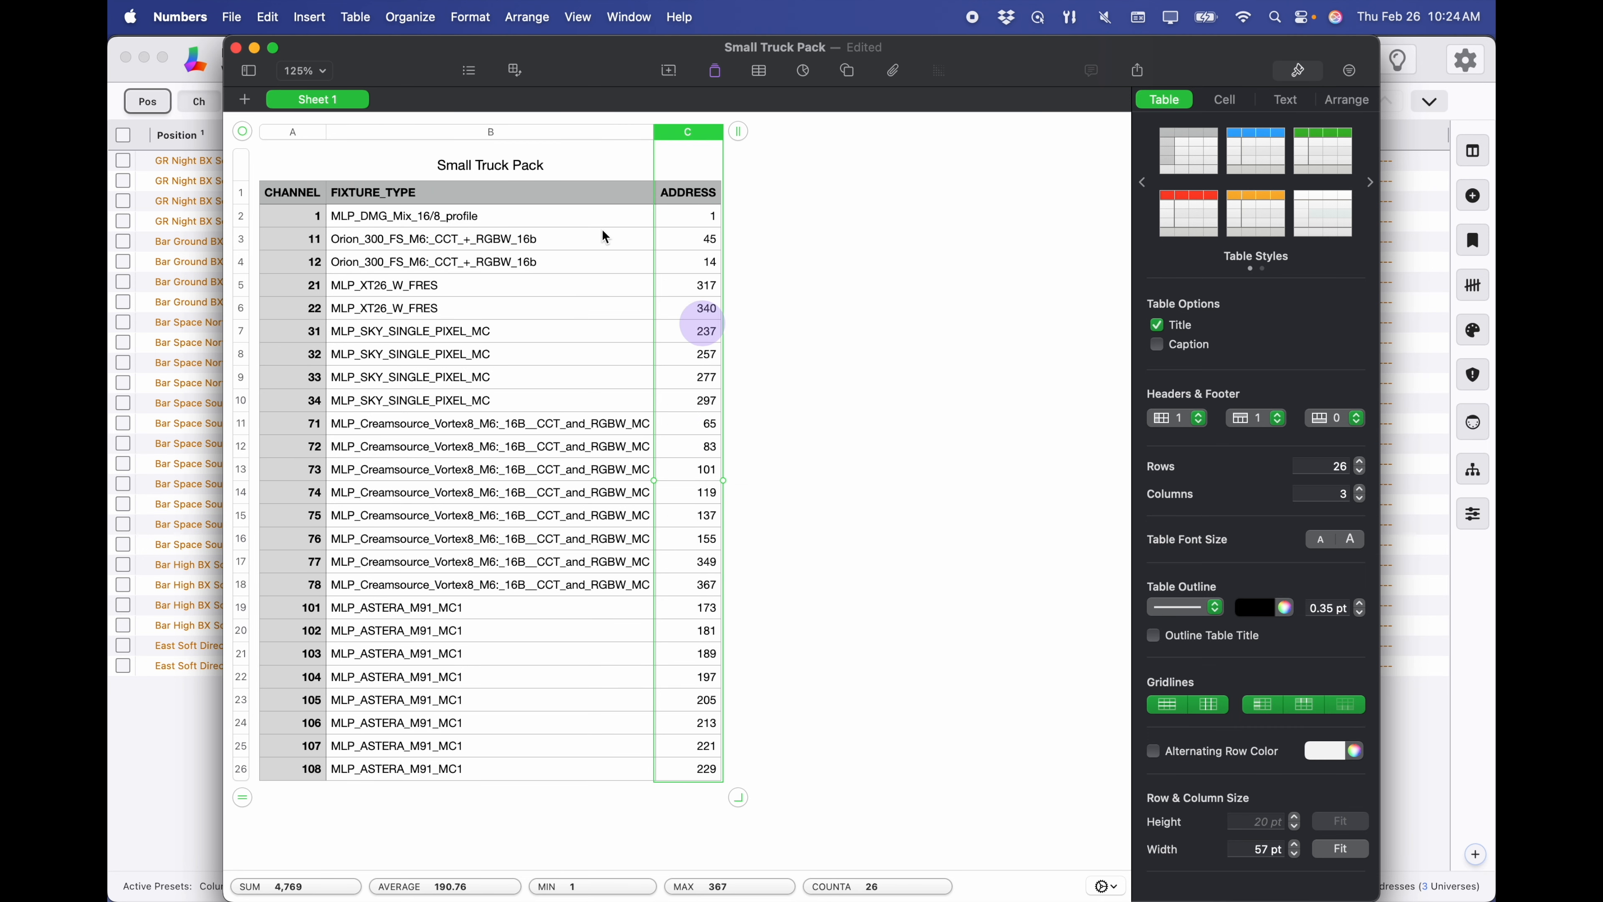
- Export the spreadsheet as CSV to the Desktop, replacing the existing file
left_click(231, 17)
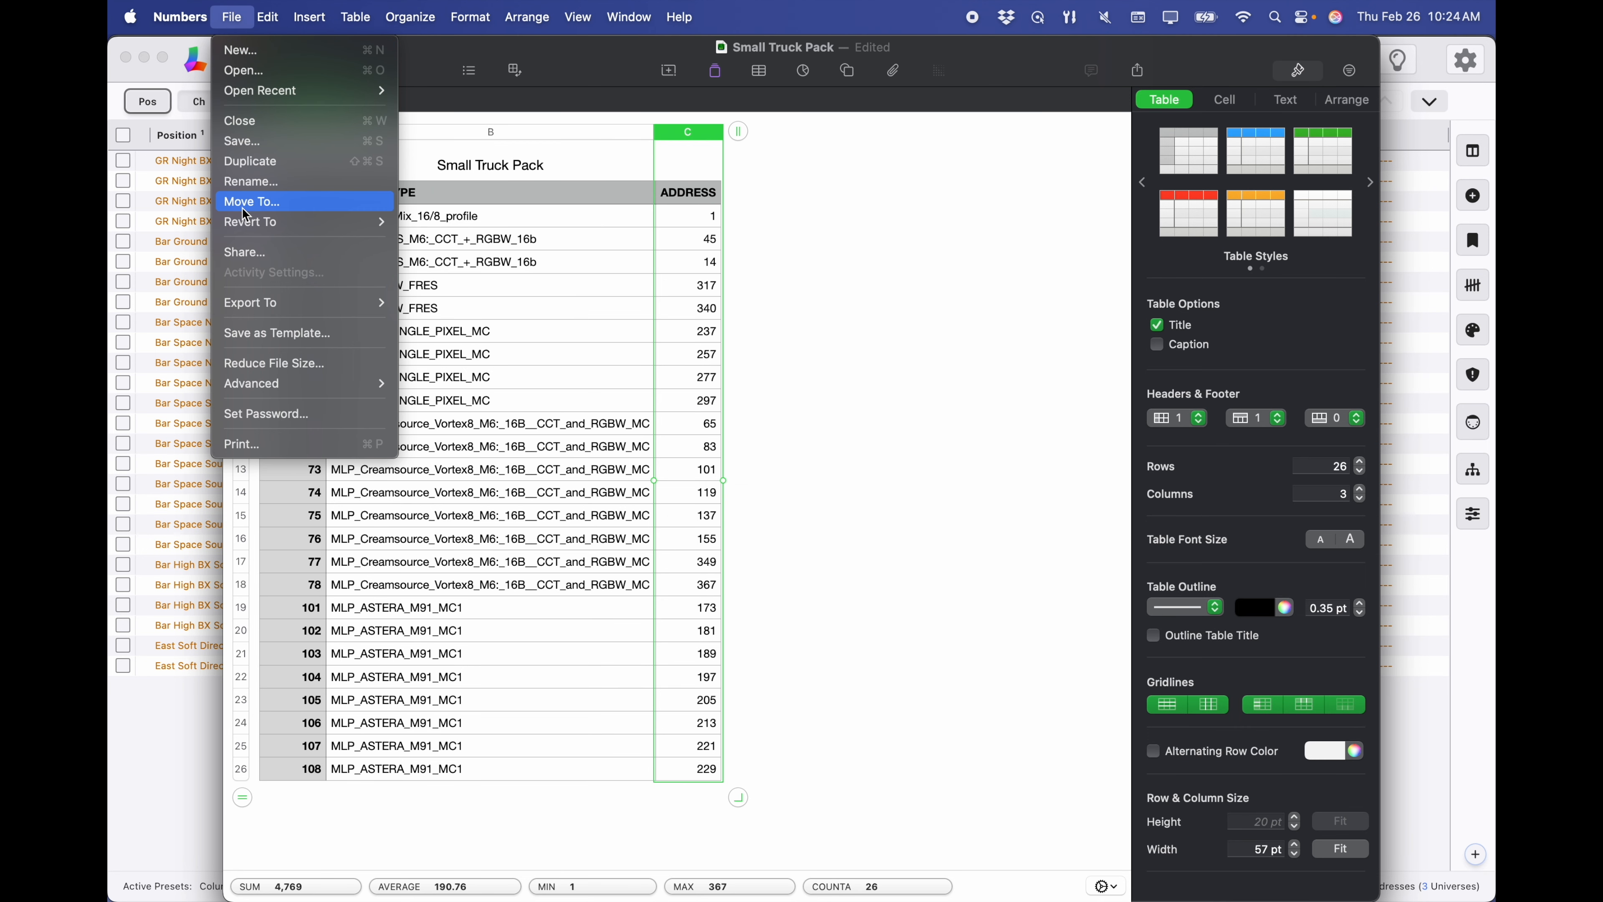
mouse_move(257, 303)
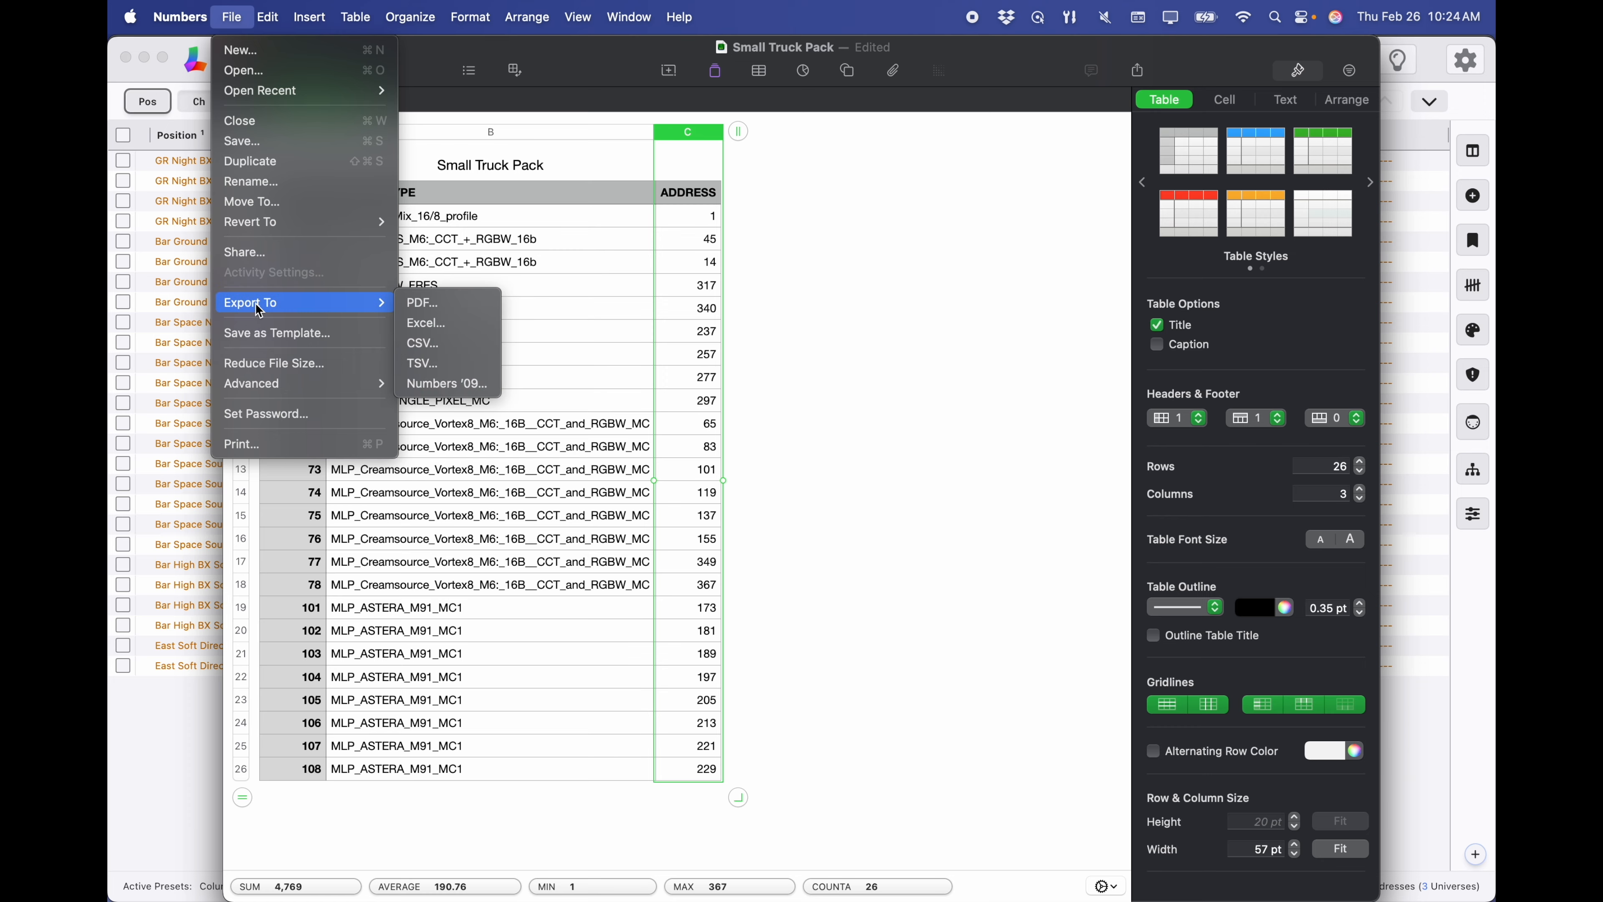
left_click(447, 342)
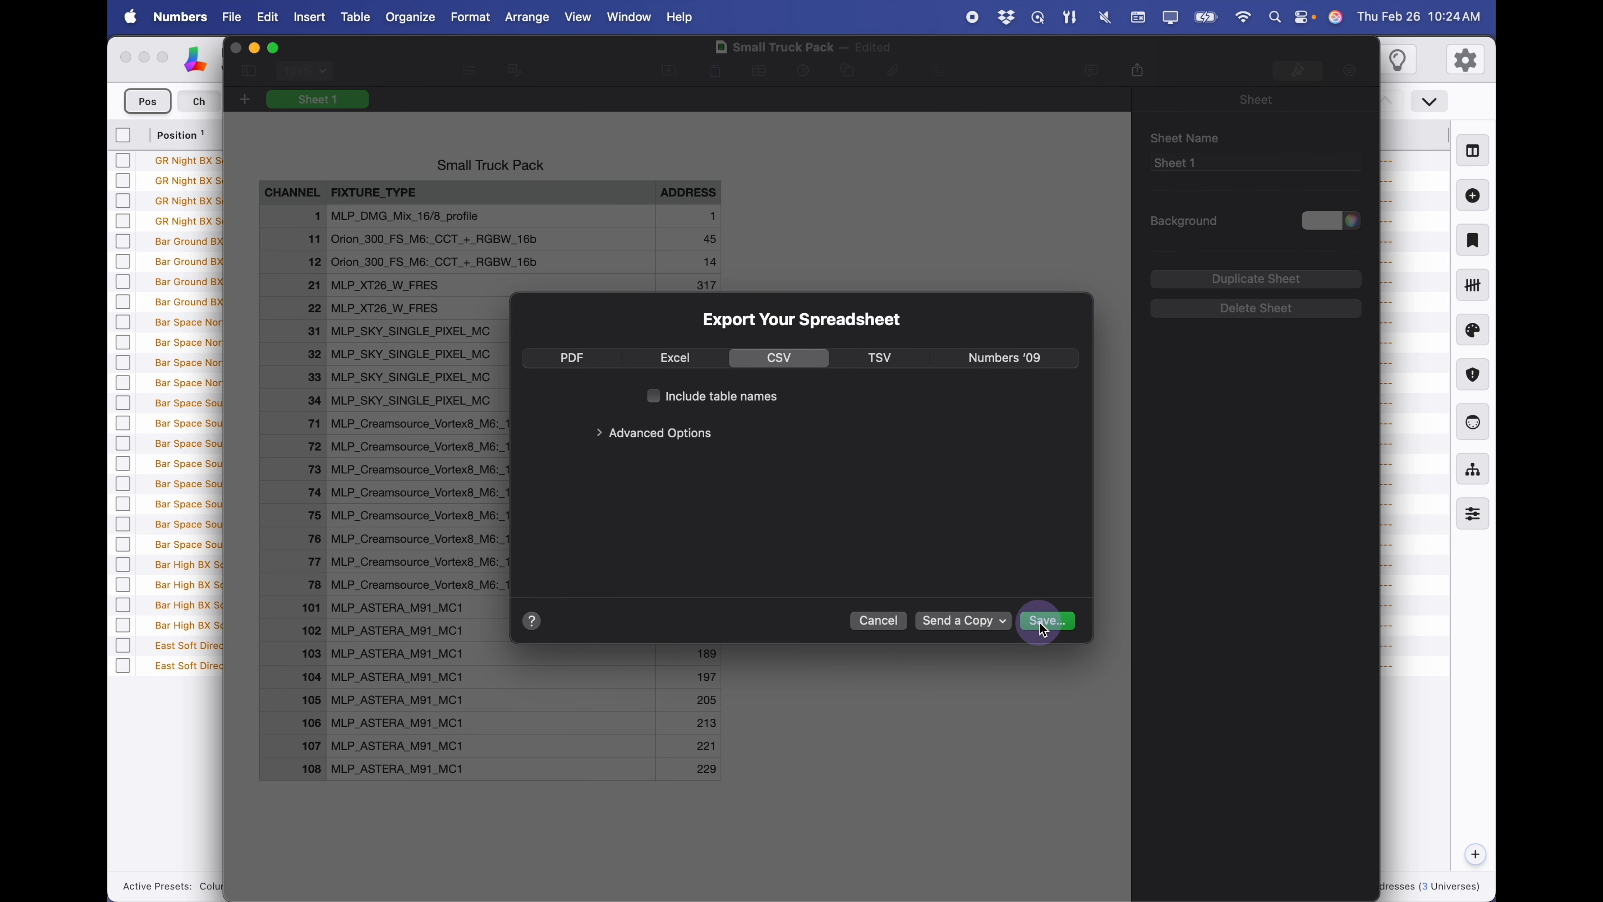
left_click(1044, 619)
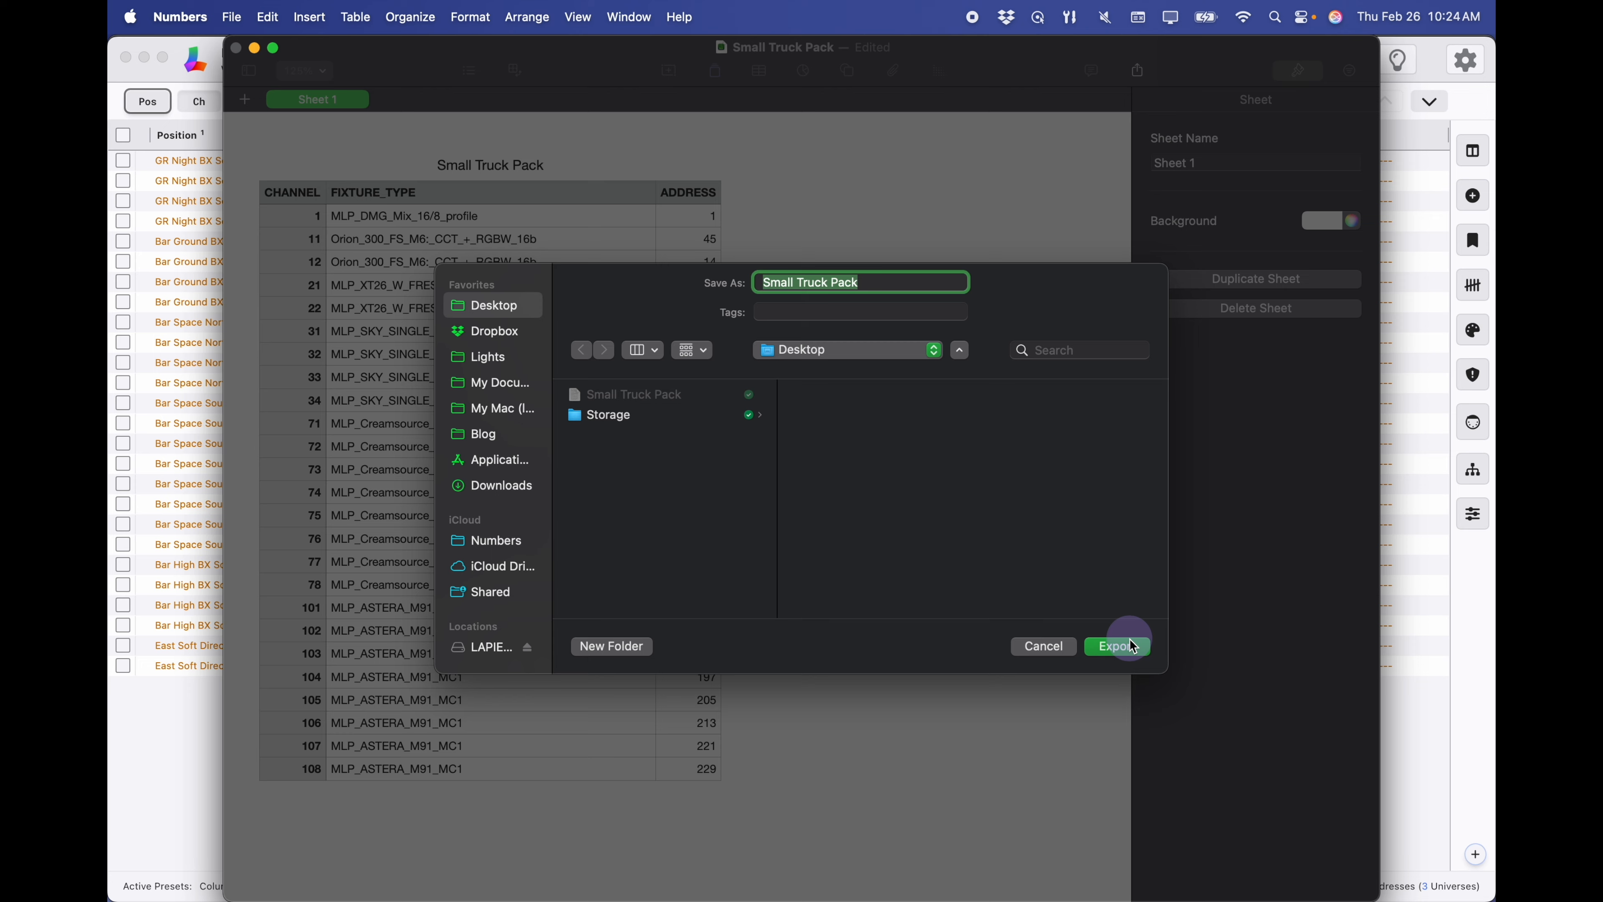
left_click(1119, 647)
left_click(857, 540)
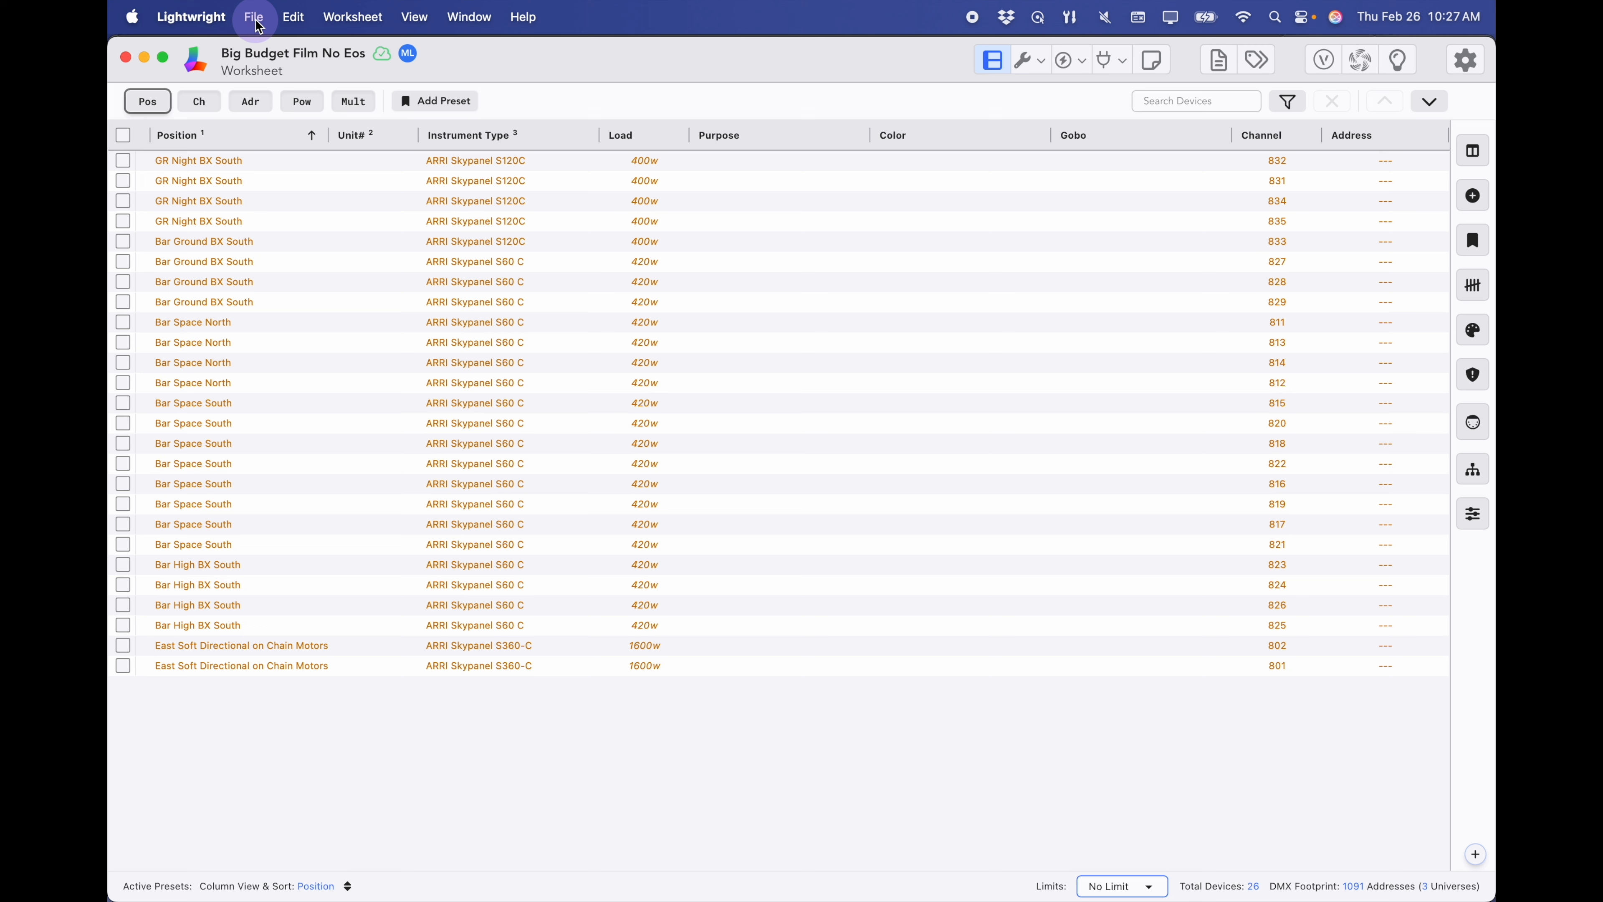
- Start a CSV import in Lightwright using the Small Truck Pack file
left_click(255, 17)
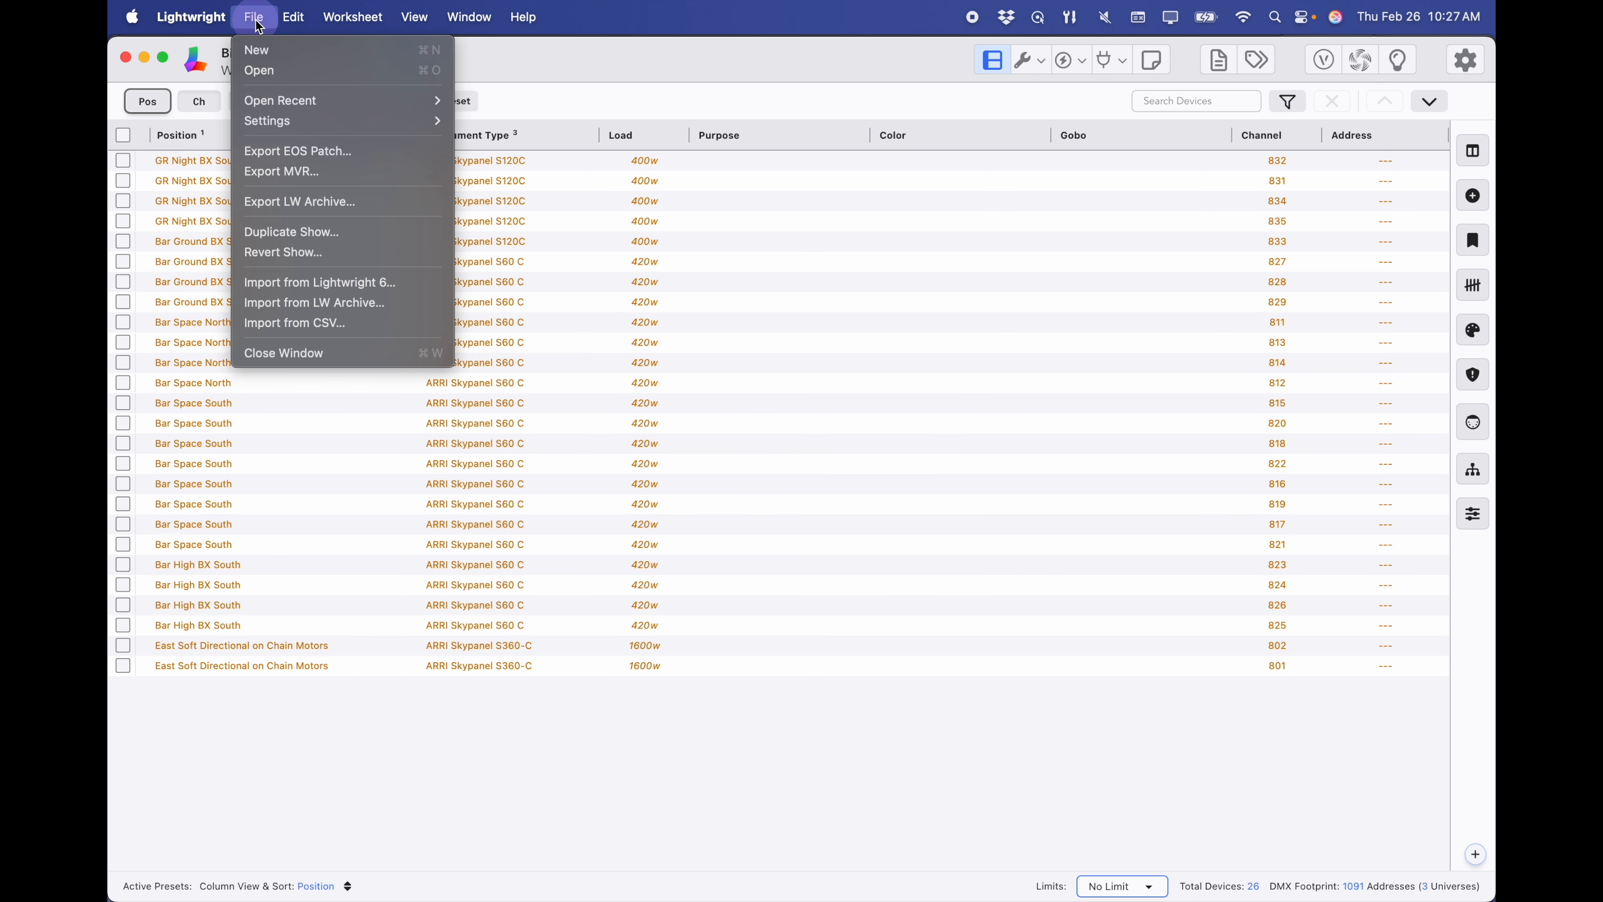
left_click(304, 322)
left_click(673, 361)
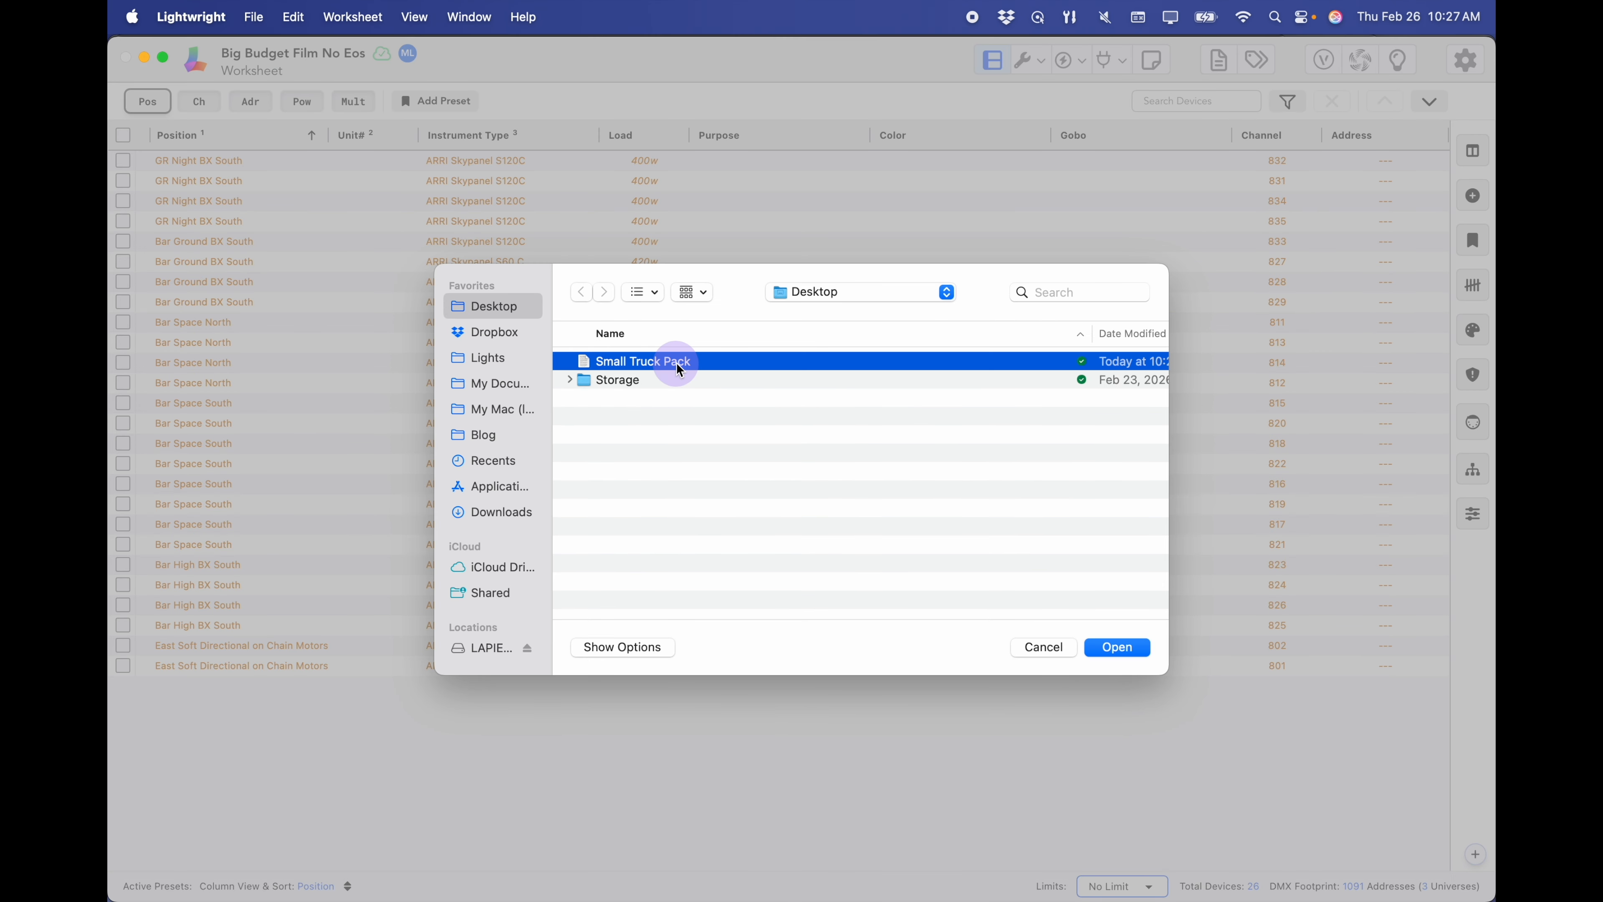
left_click(1130, 648)
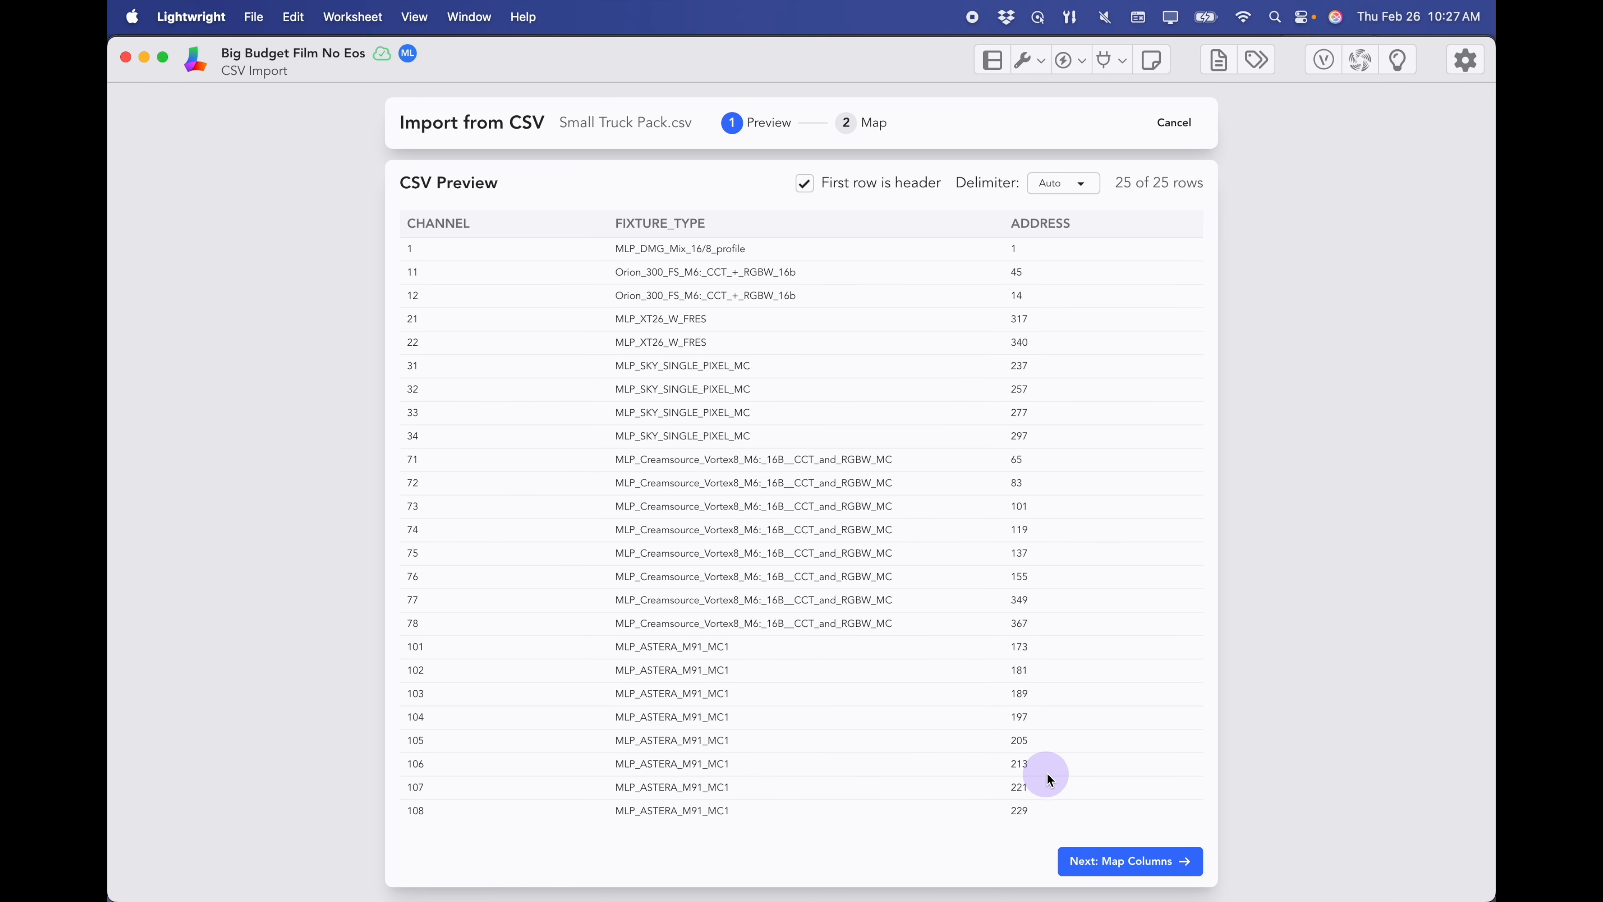
- Map FIXTURE_TYPE to Instrument Type and import the 25 rows as new devices
left_click(1150, 869)
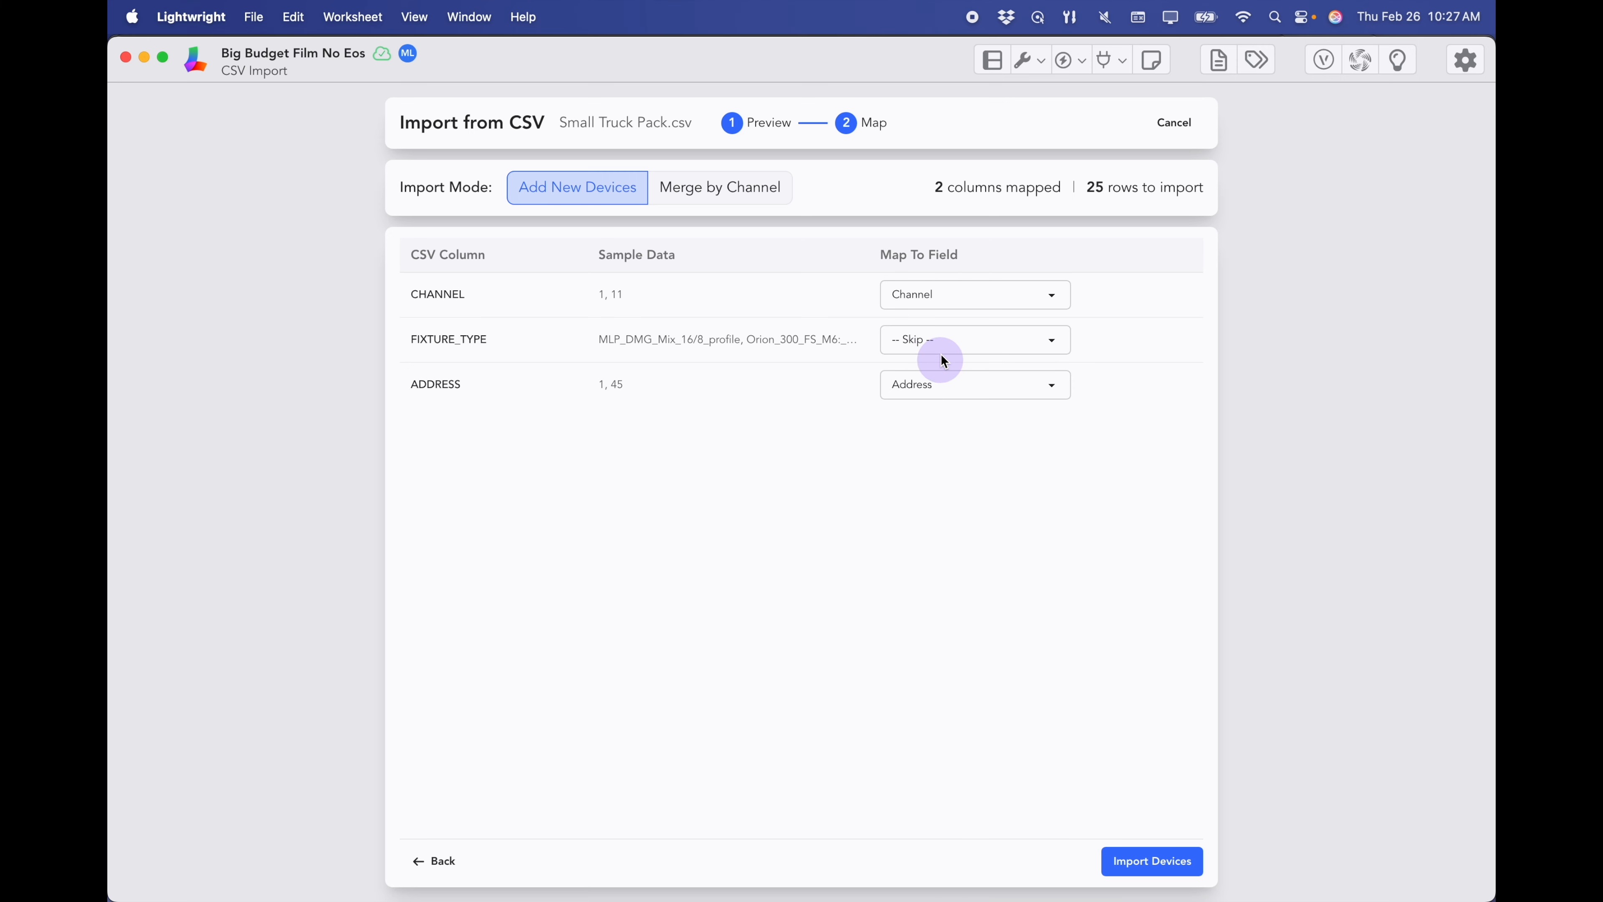
left_click(924, 338)
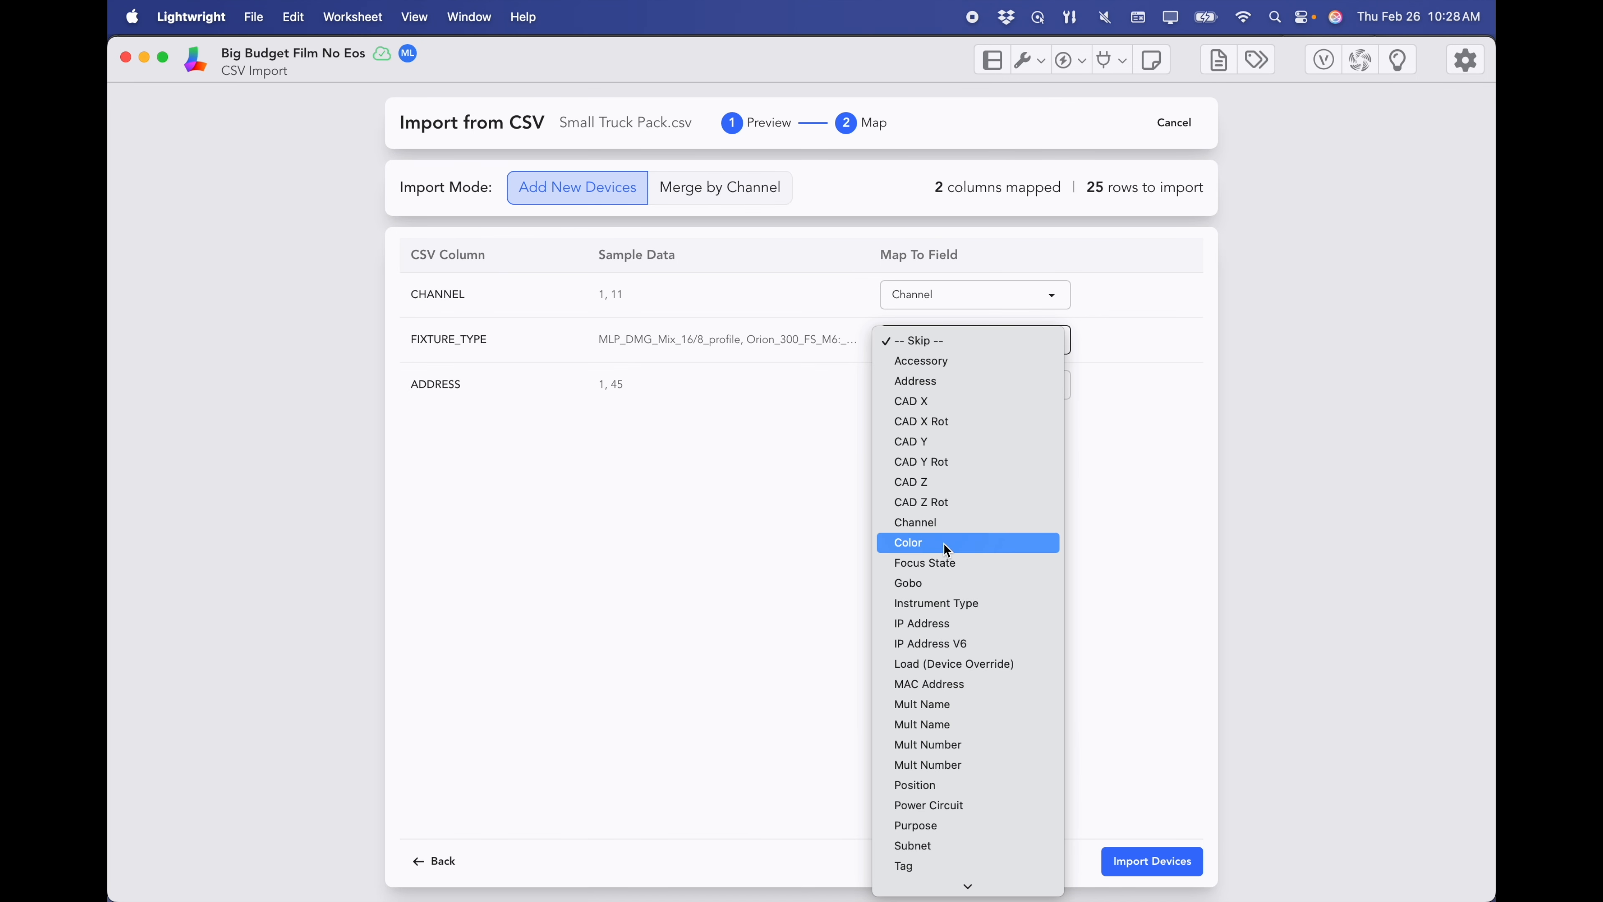
left_click(953, 604)
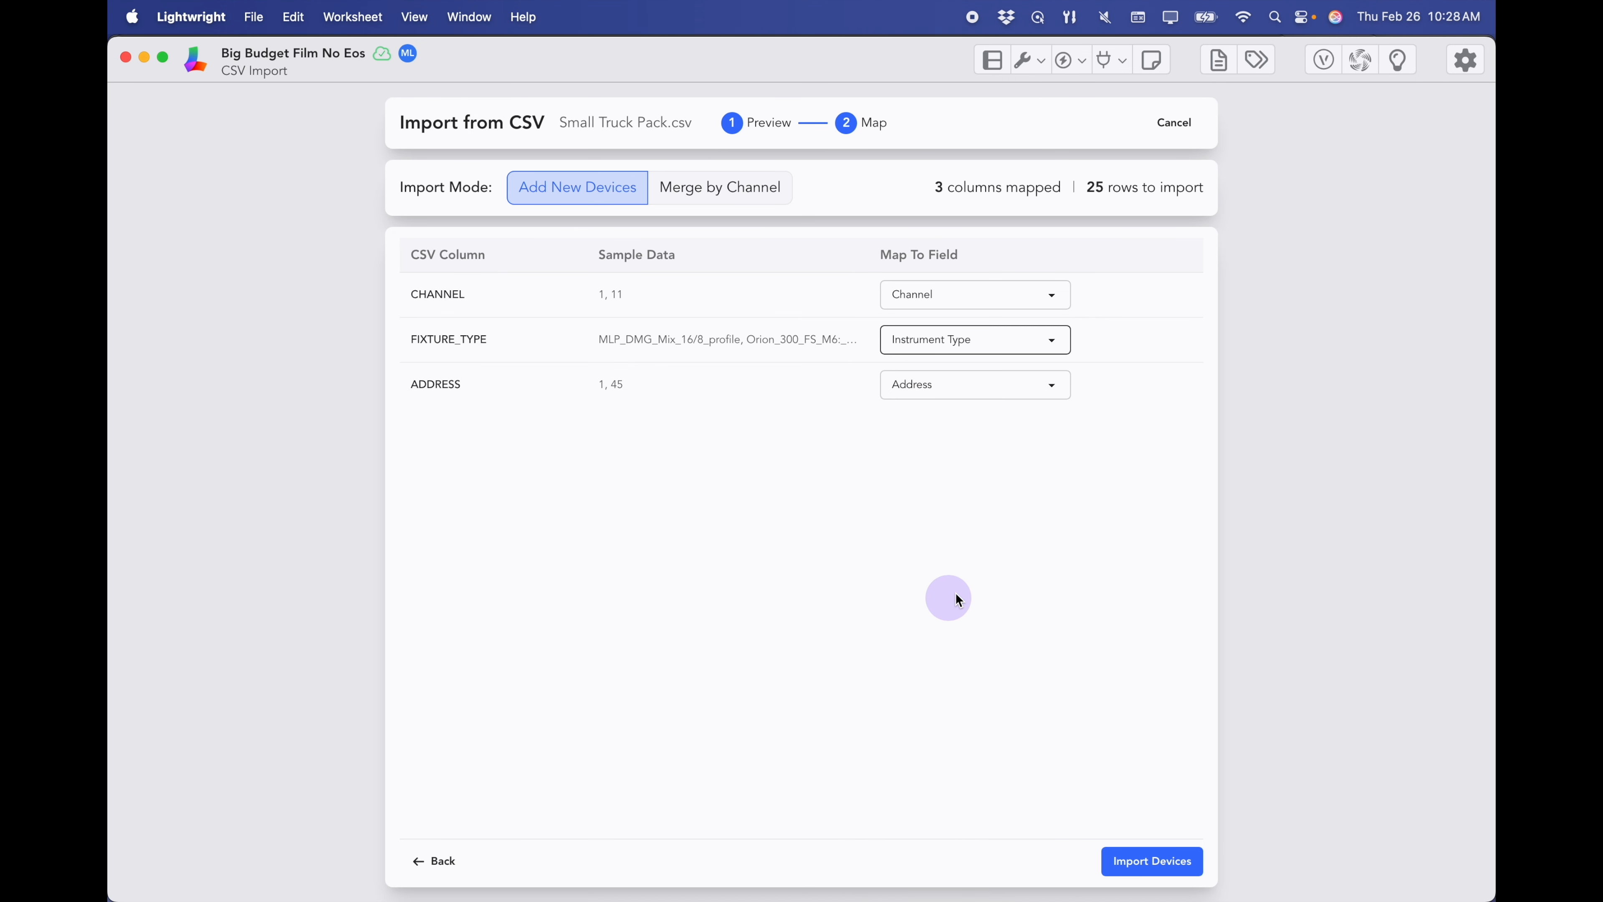
left_click(1153, 861)
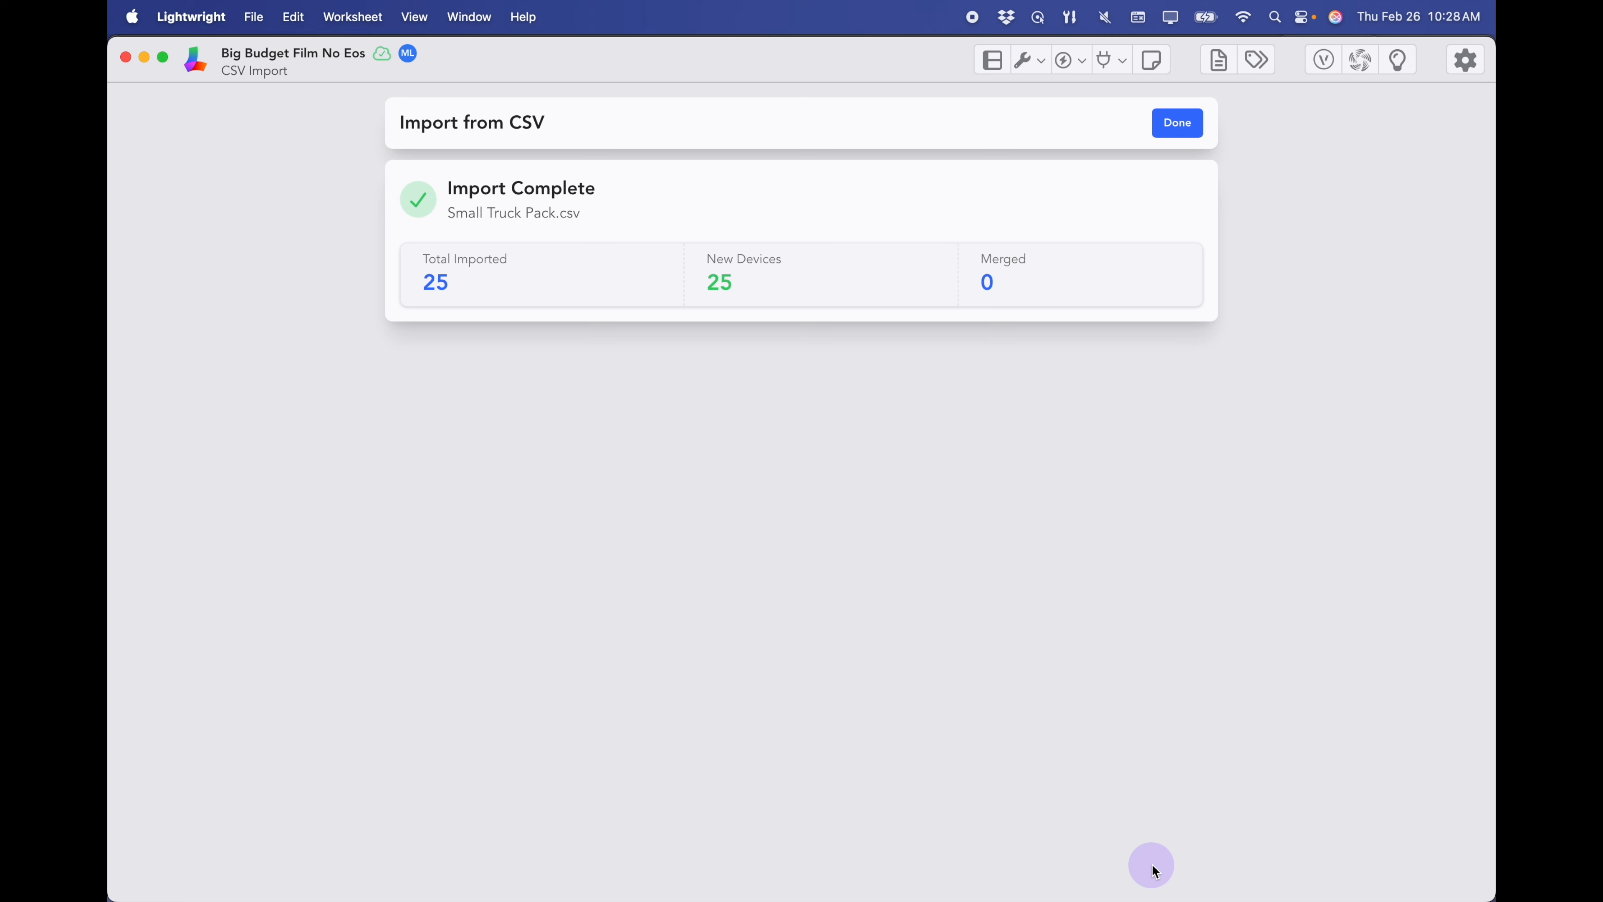
left_click(1185, 134)
- Review the new devices, then show the Instrument Type list with six unprofiled imported types
left_click(834, 430)
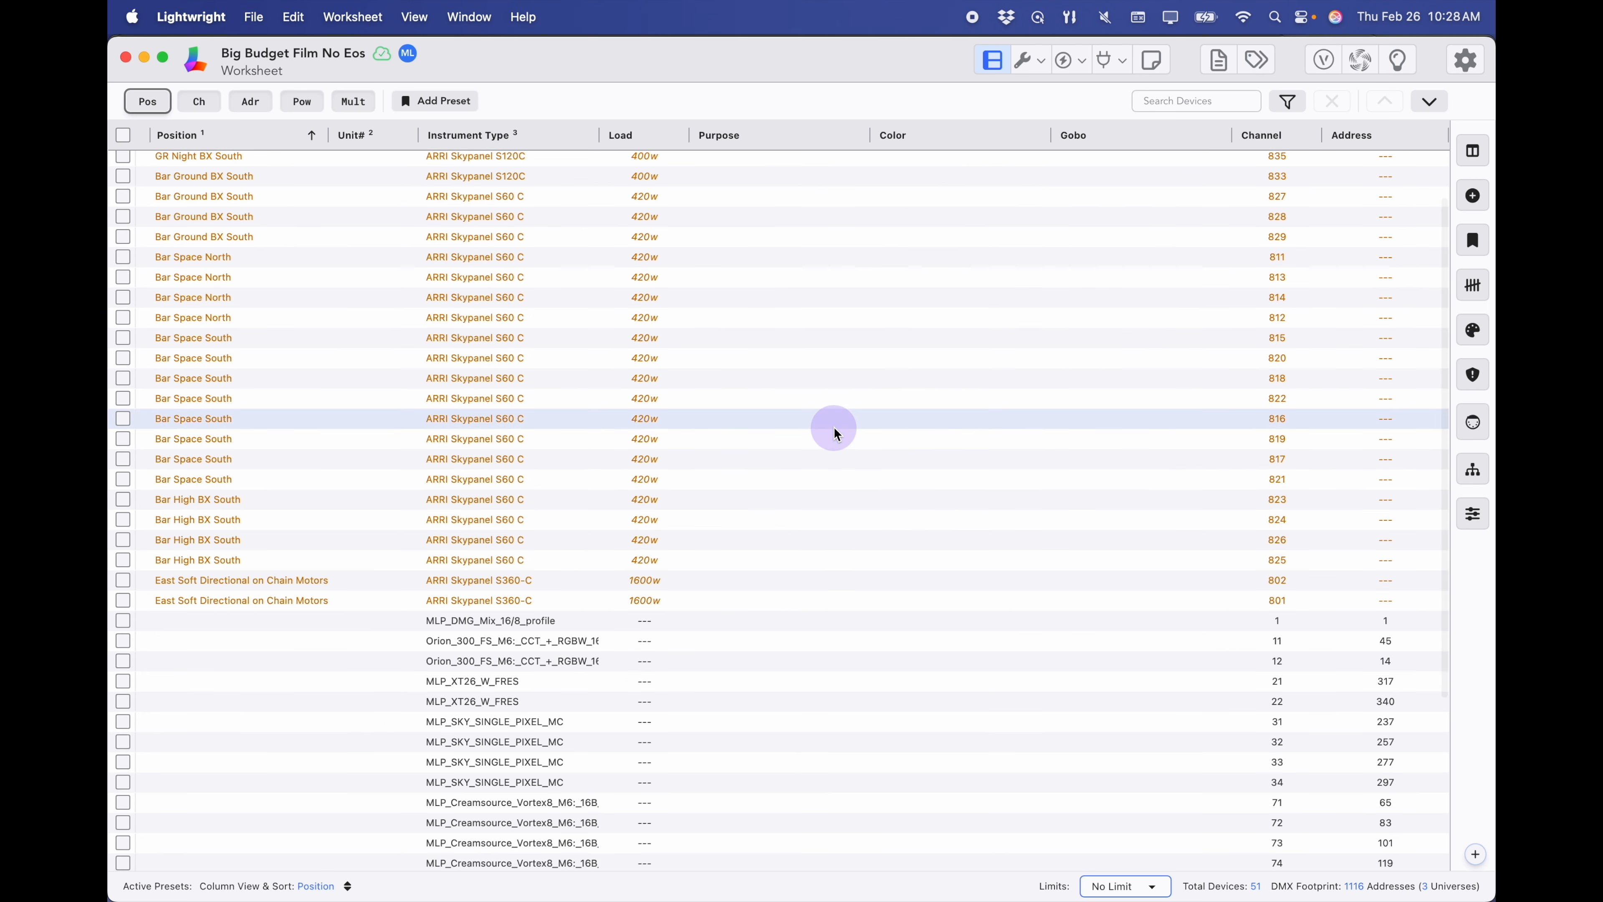
scroll(834, 430, "down", 4)
left_click(512, 365)
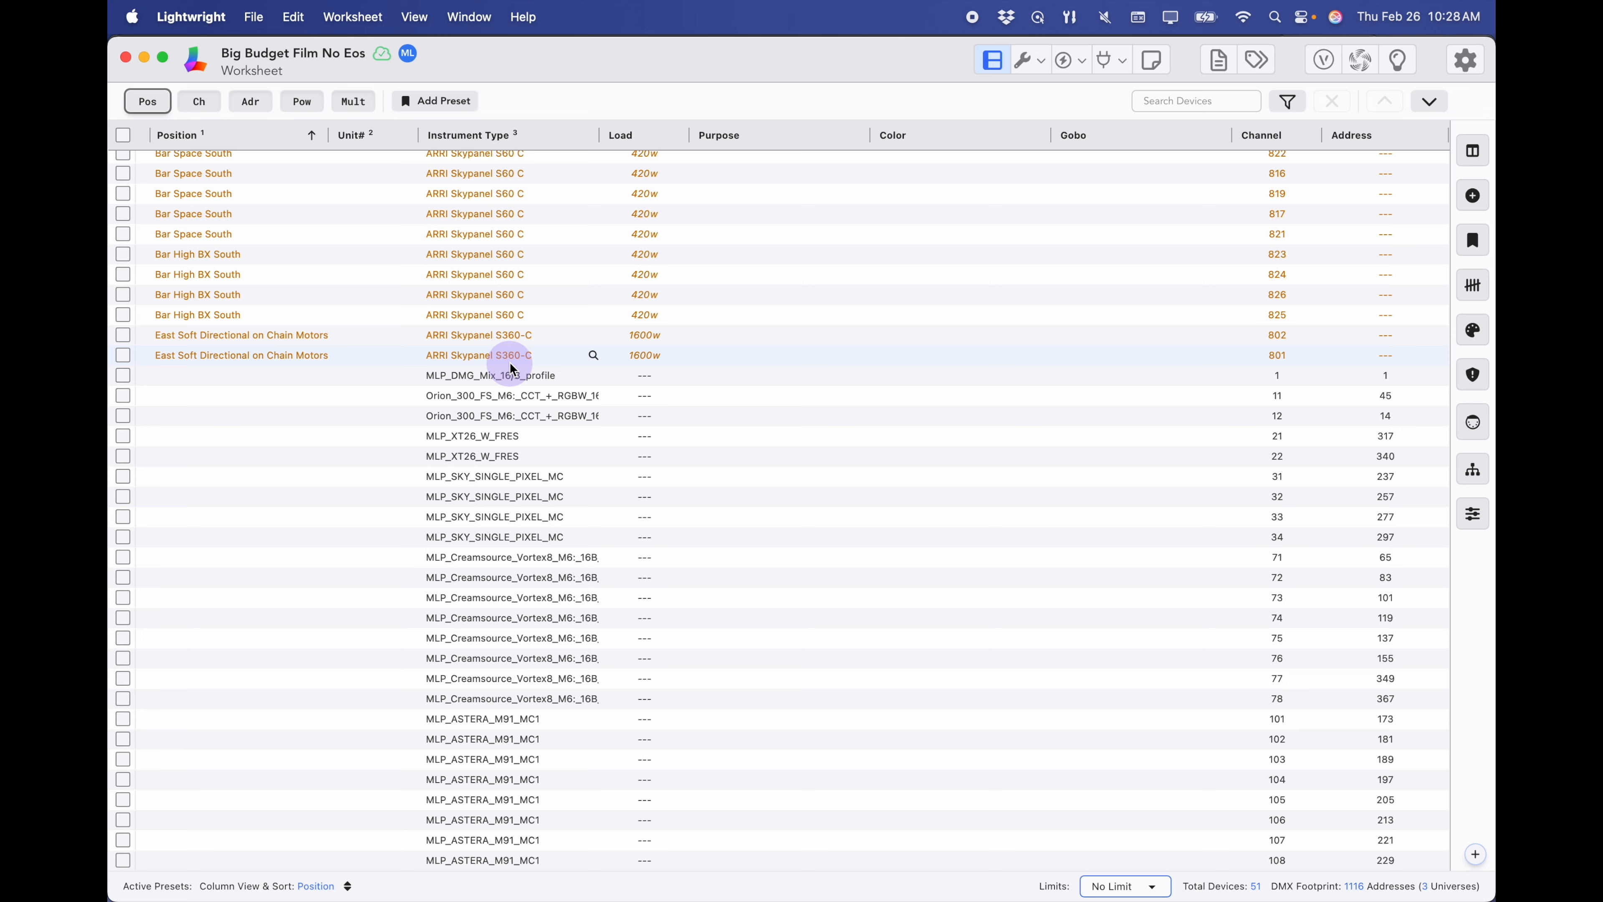
scroll(1037, 243, "up", 1)
left_click(1041, 61)
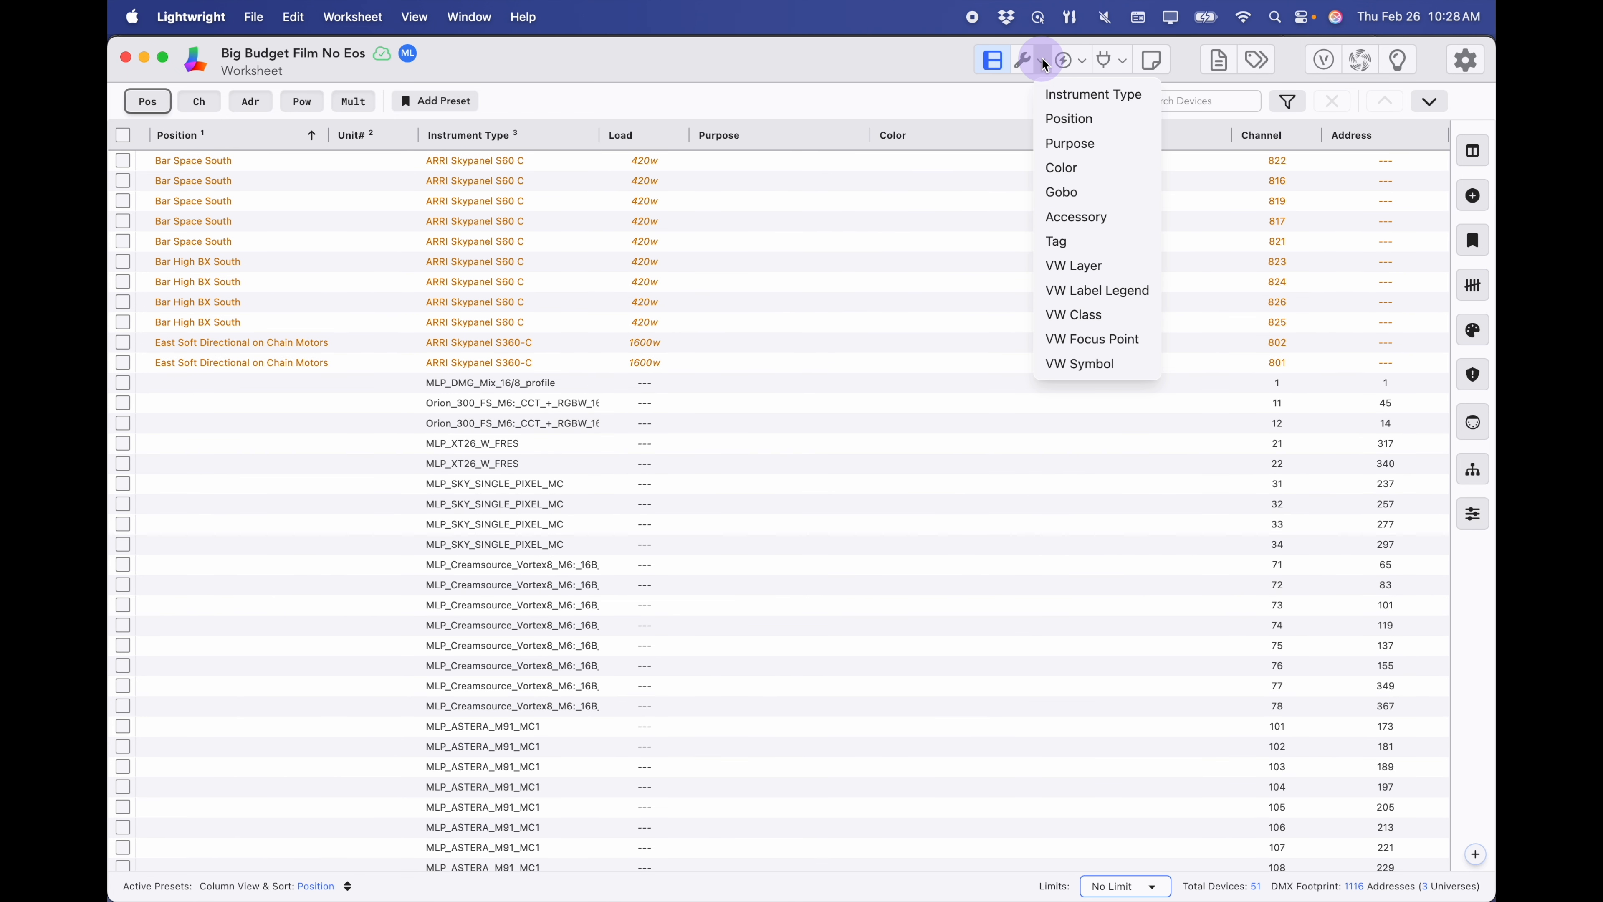
left_click(1049, 100)
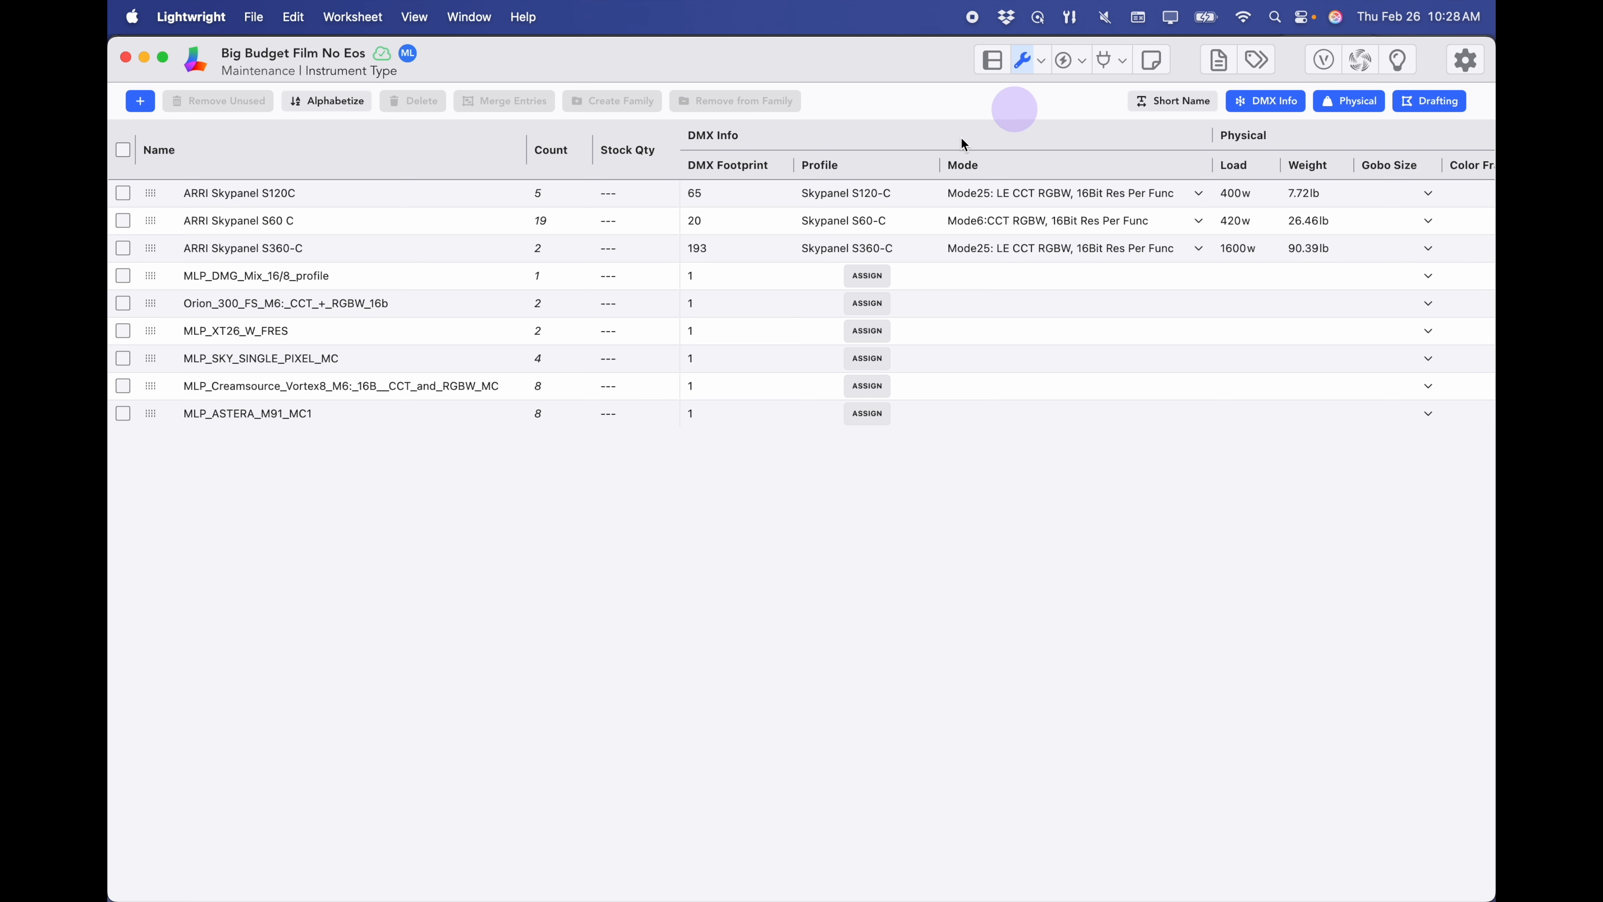
left_click(380, 397)
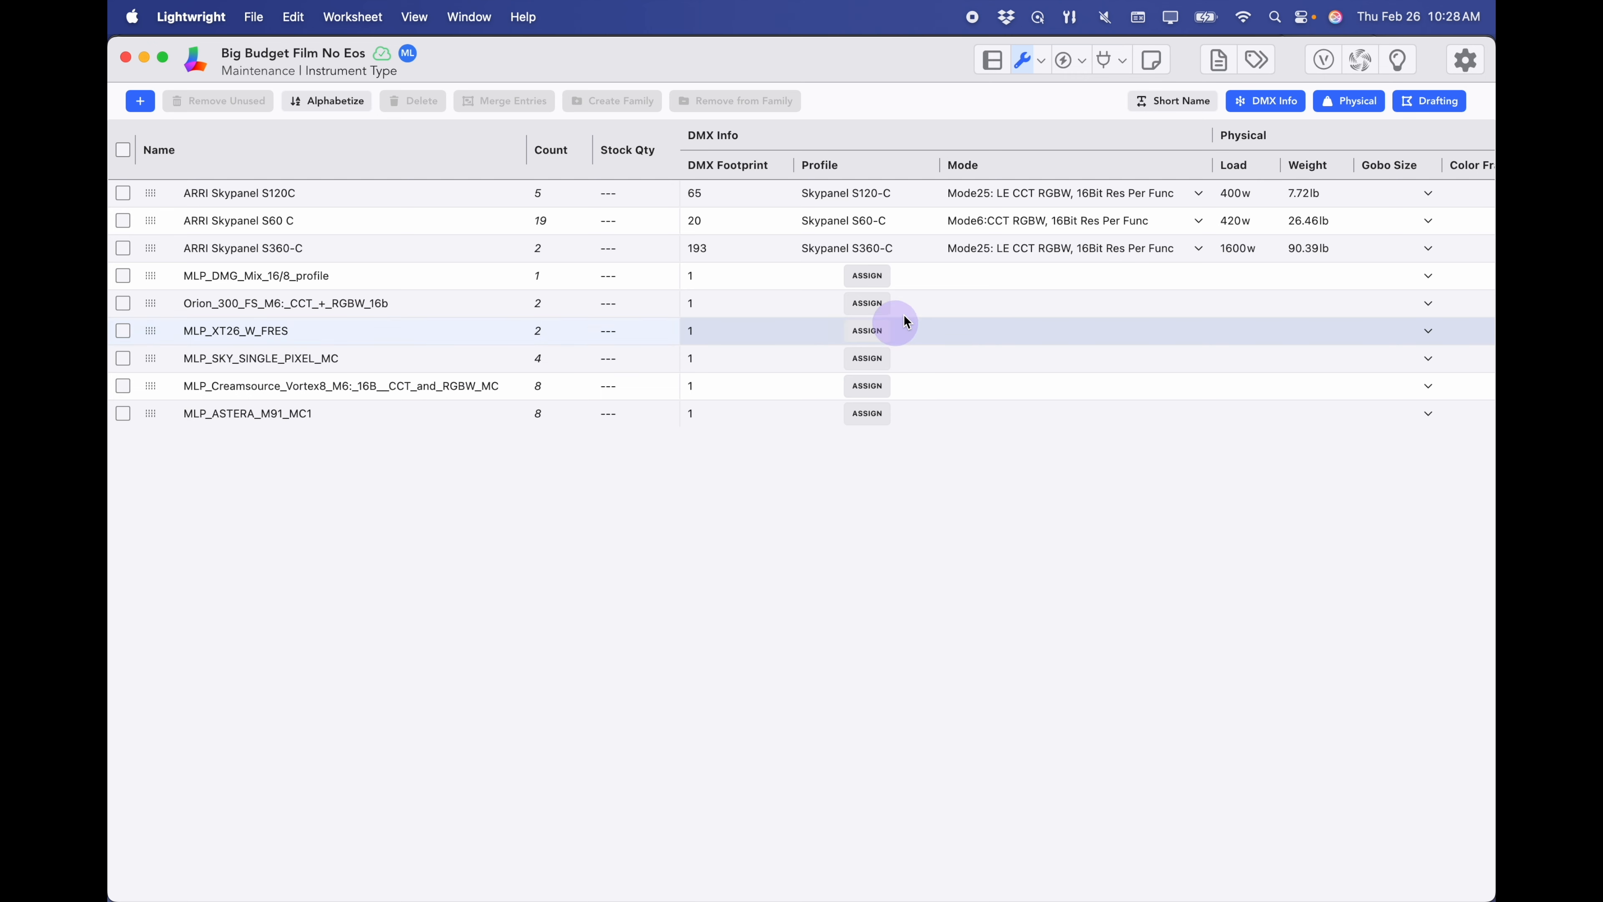
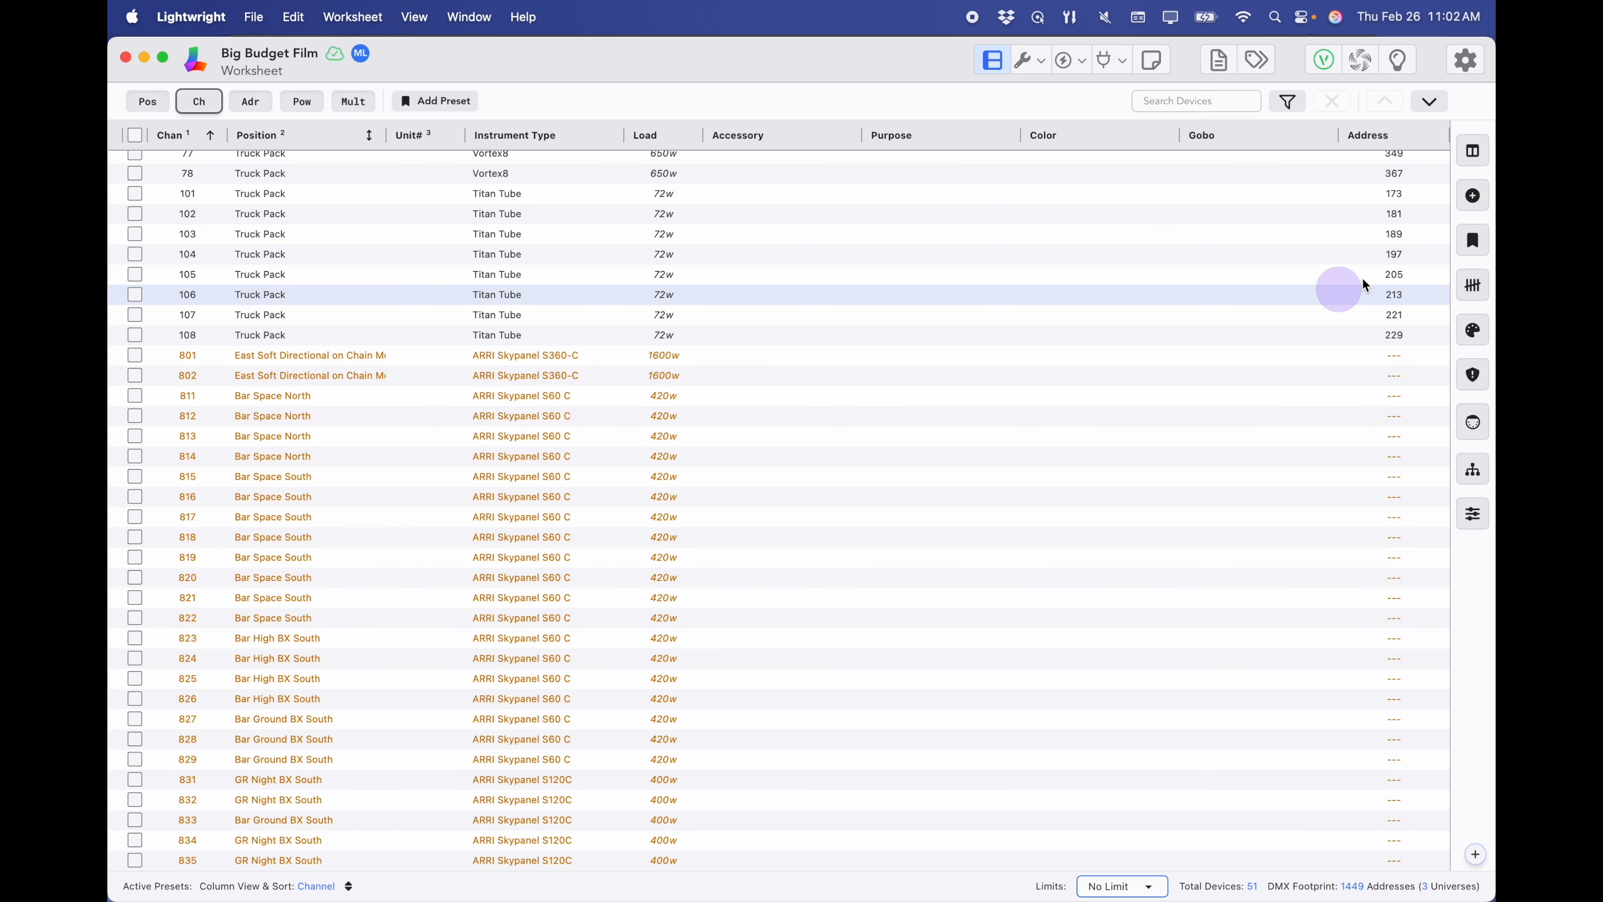
- Add two ARRI Skypanel S120C devices on channels 836–837 at GR Night BX South
left_click(1472, 201)
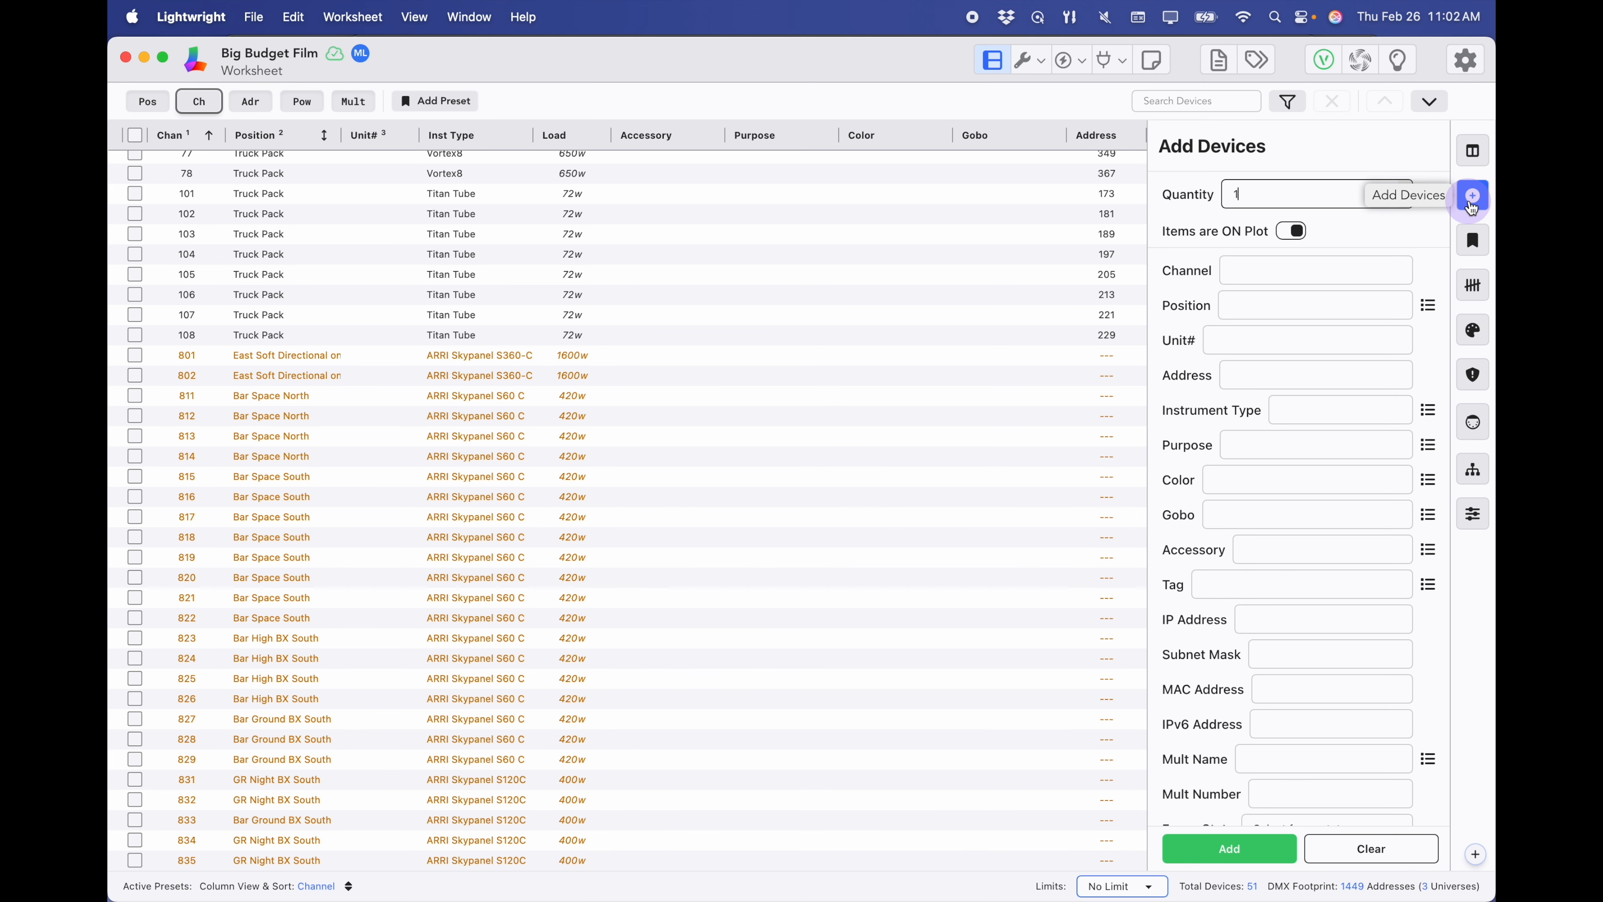
left_click(1407, 187)
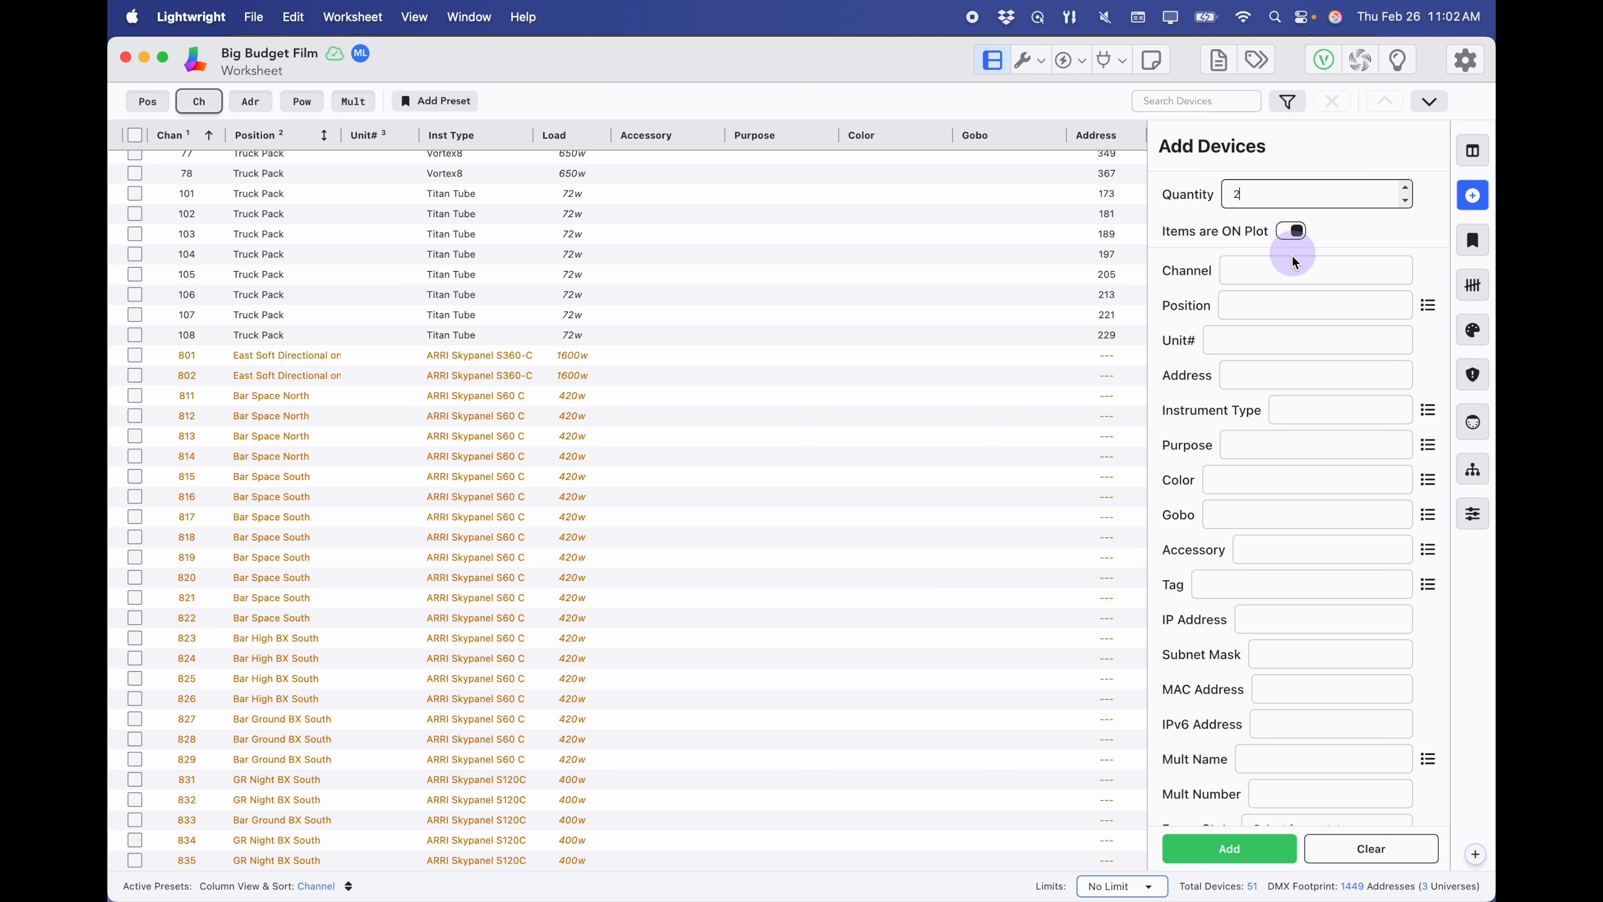
left_click(1250, 277)
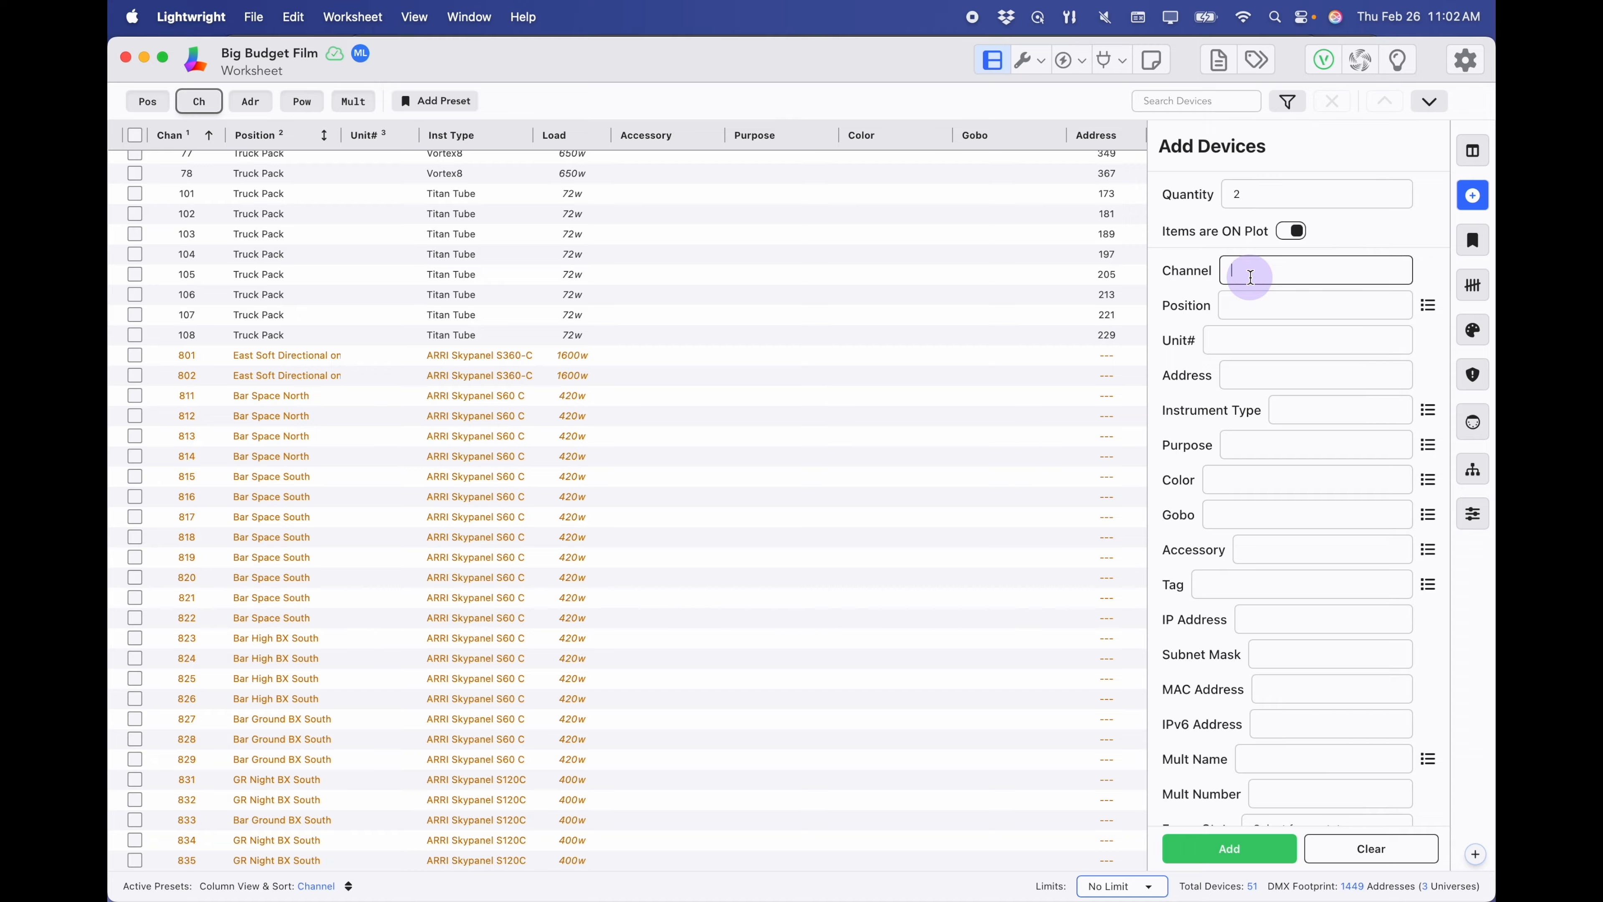
type("836+")
left_click(1235, 307)
type("GR")
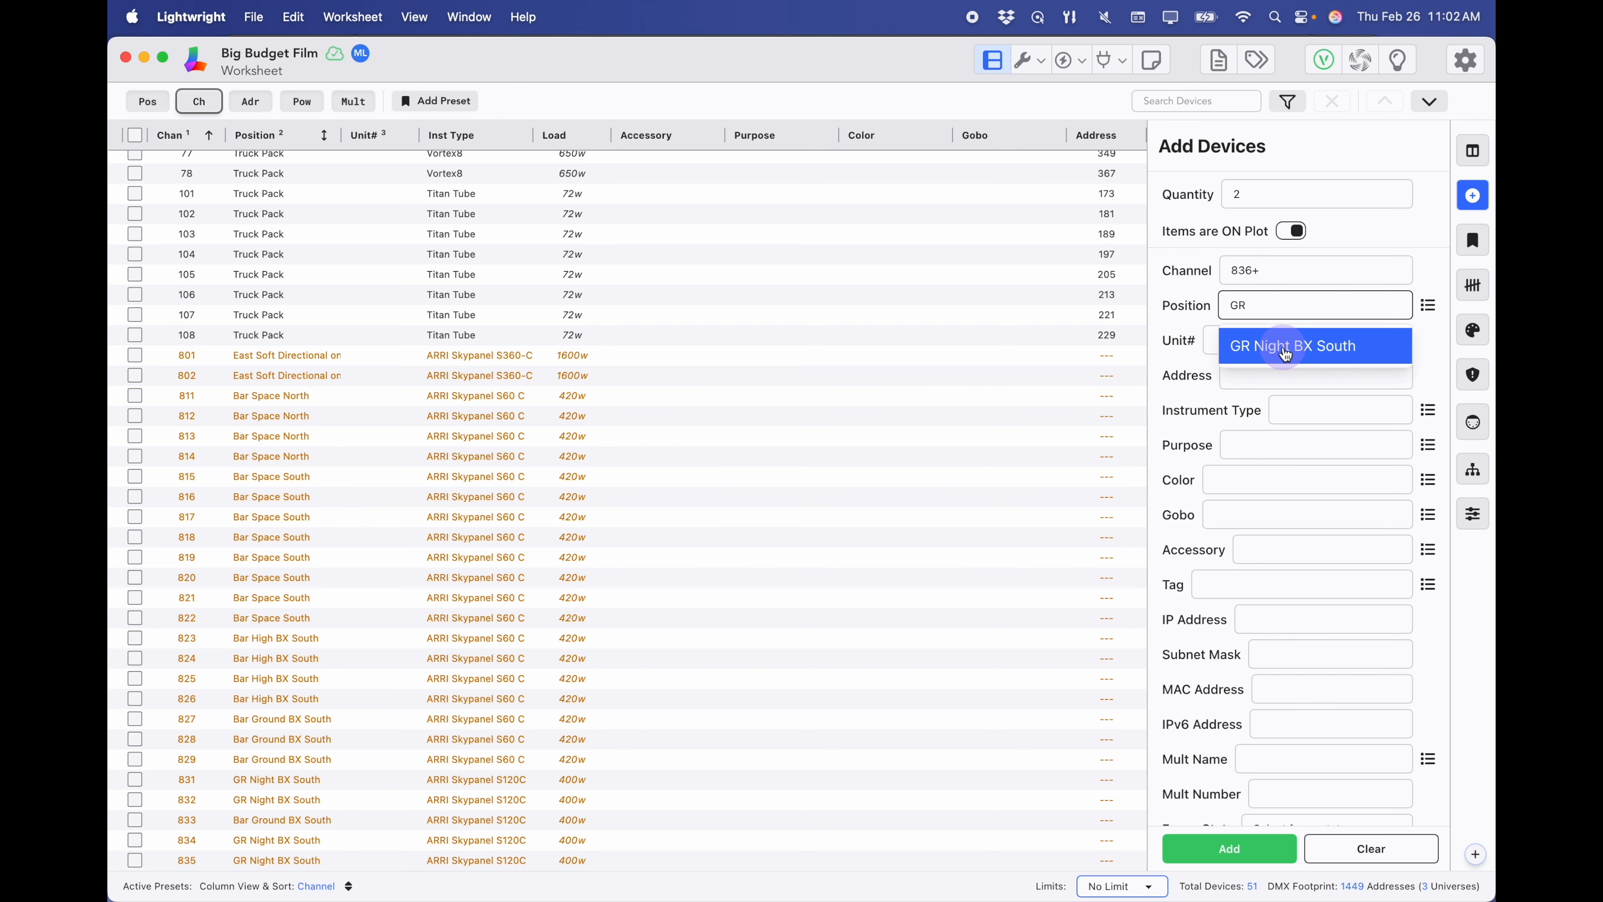
left_click(1284, 351)
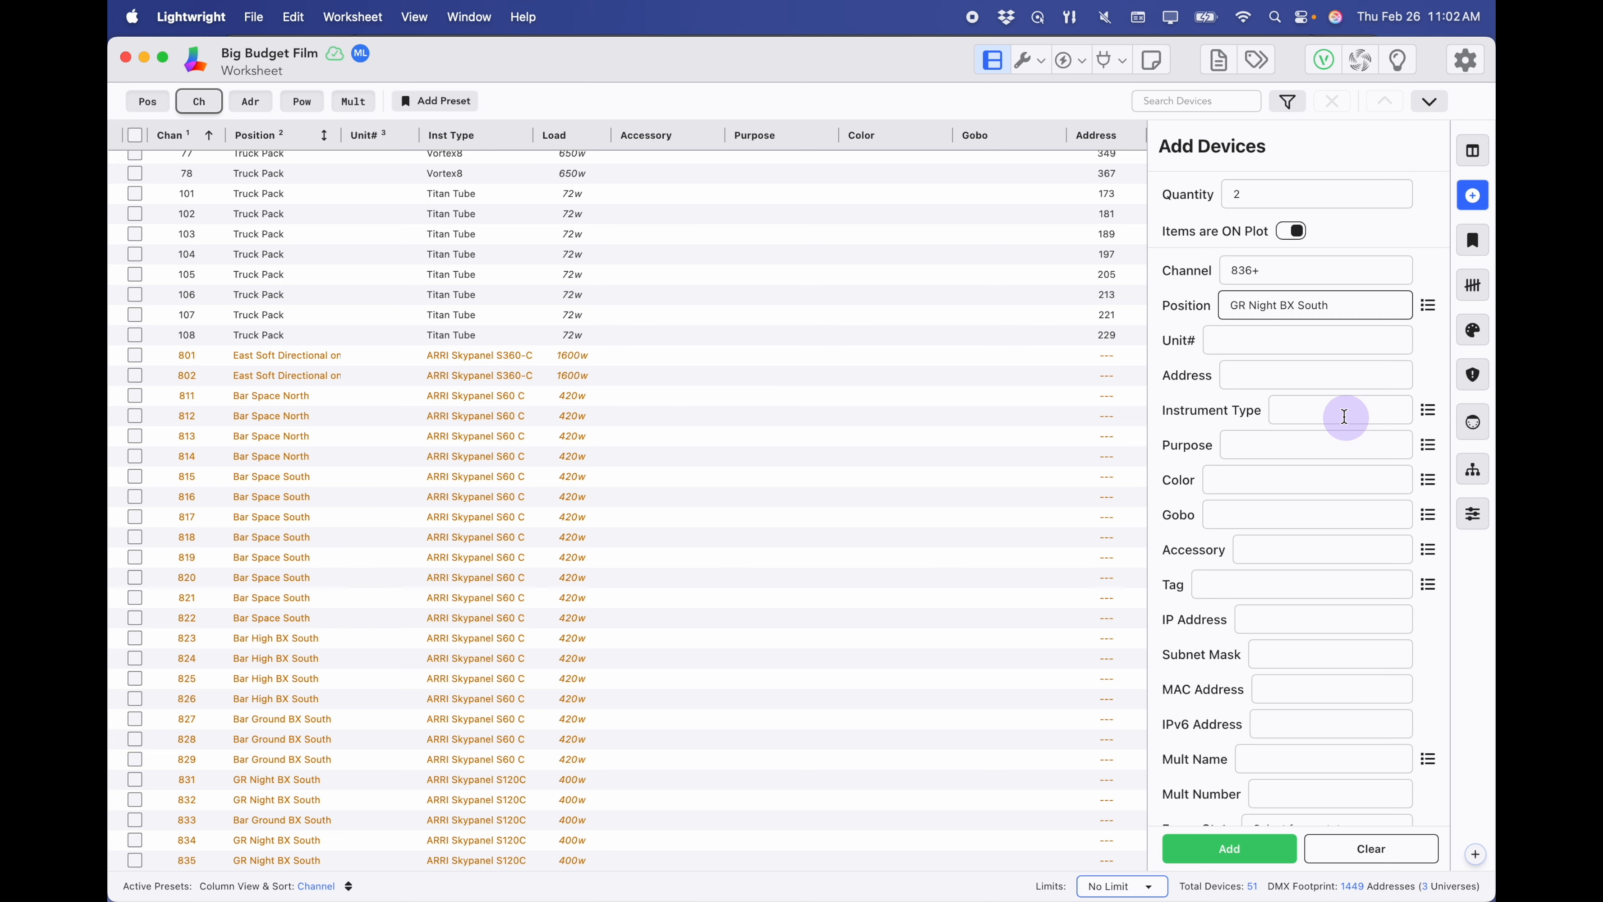
left_click(1429, 411)
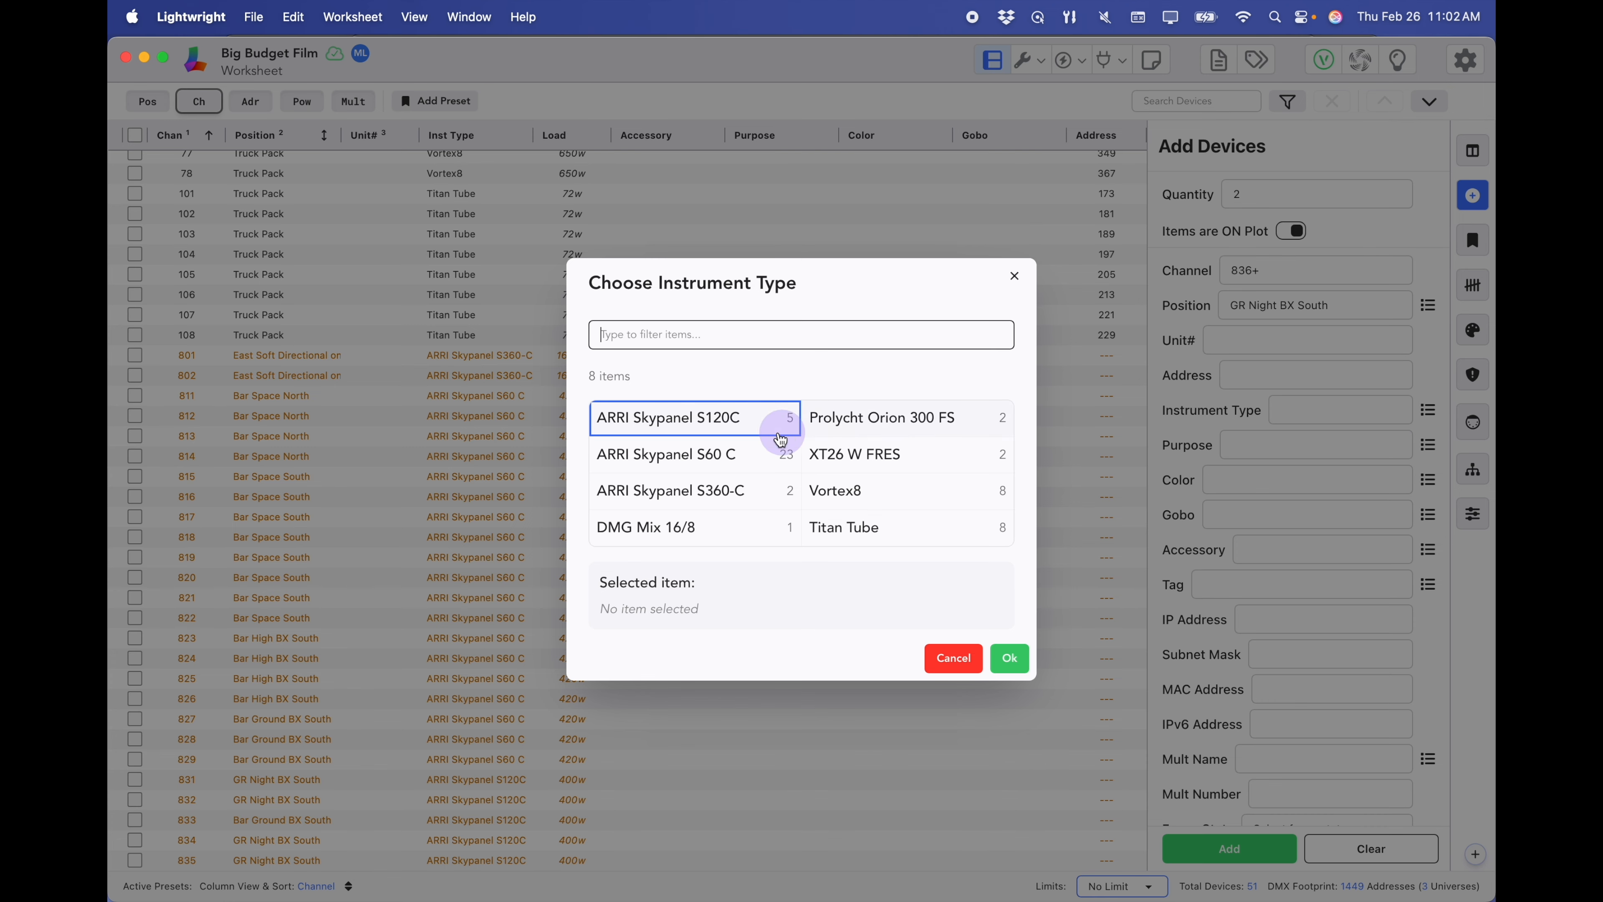
left_click(757, 419)
left_click(1009, 658)
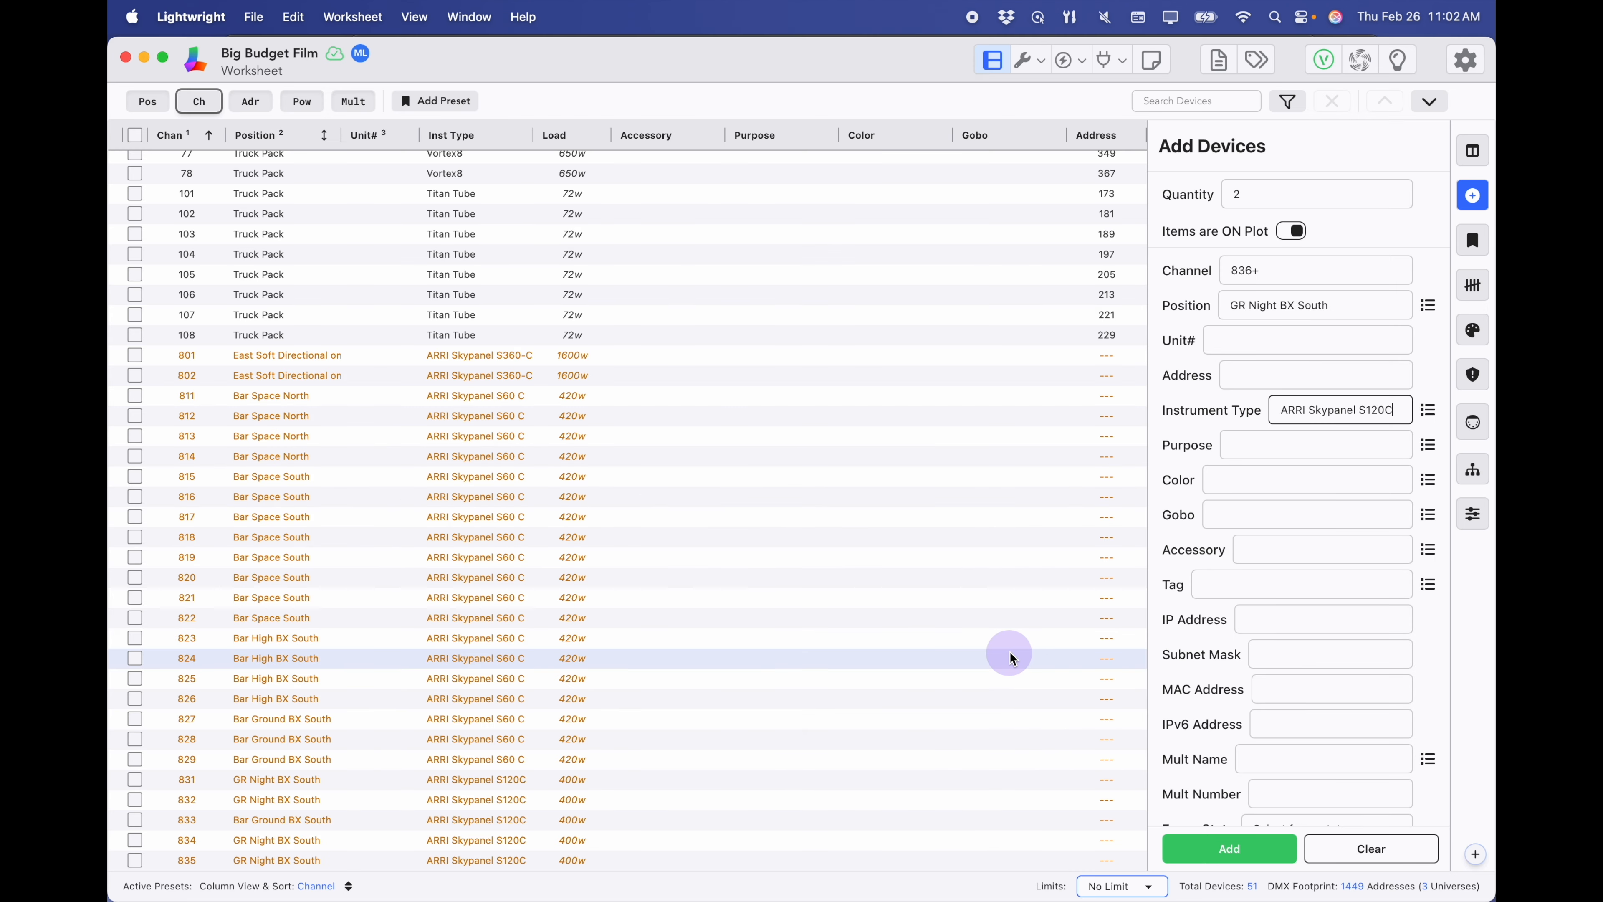
left_click(1258, 858)
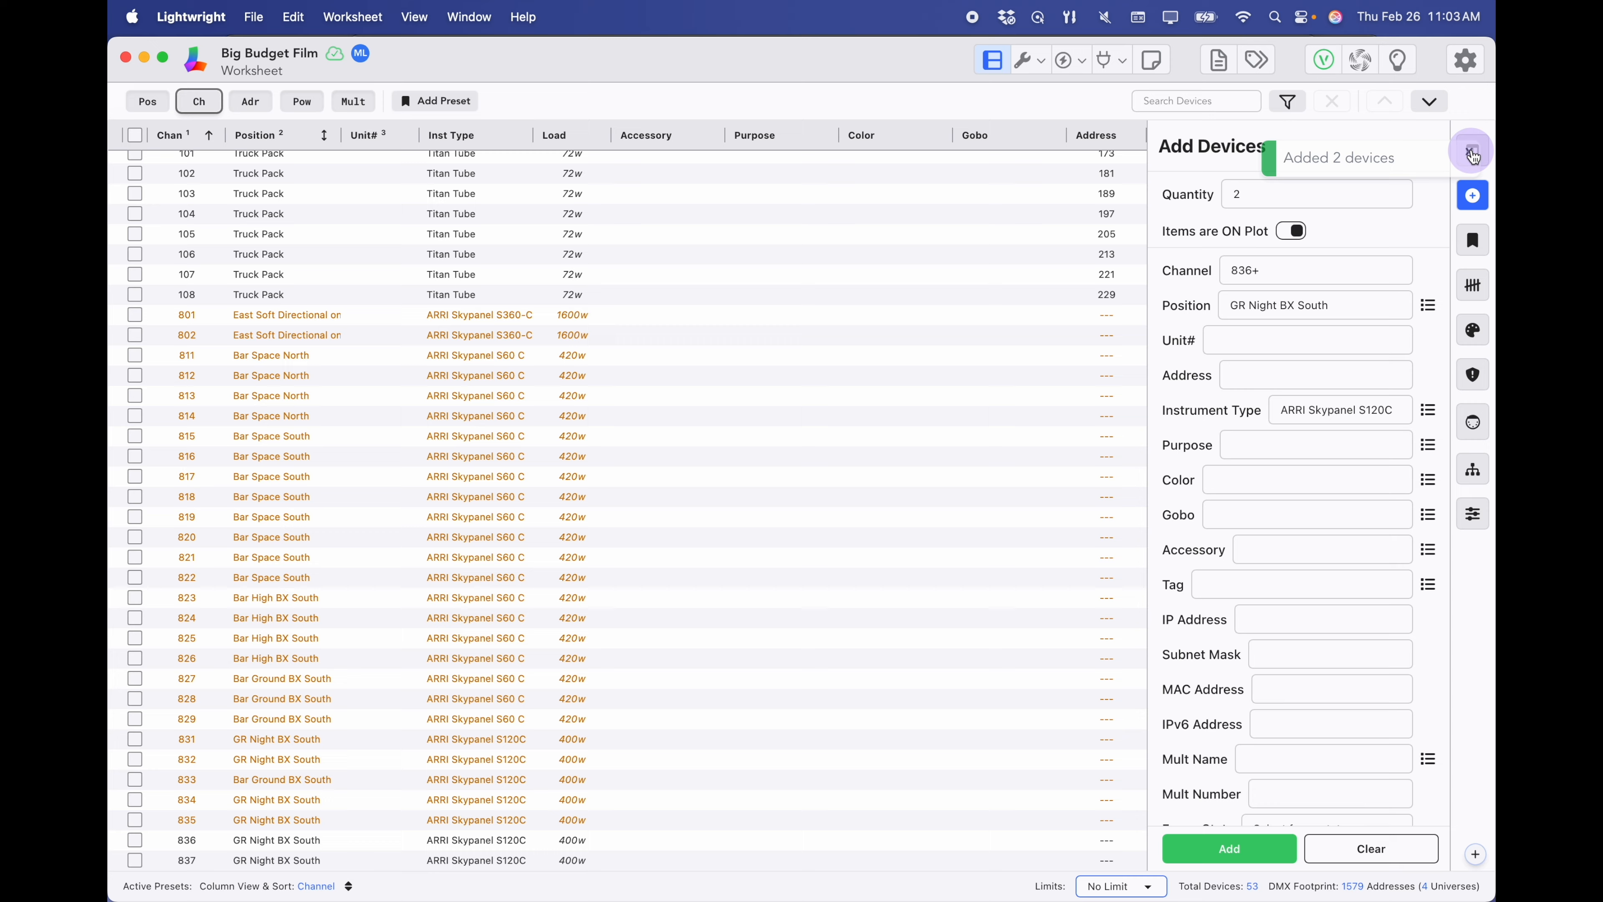
- Auto-fill DMX addresses starting at 21/1+ down the Address cells for channels 801–837
left_click(1473, 197)
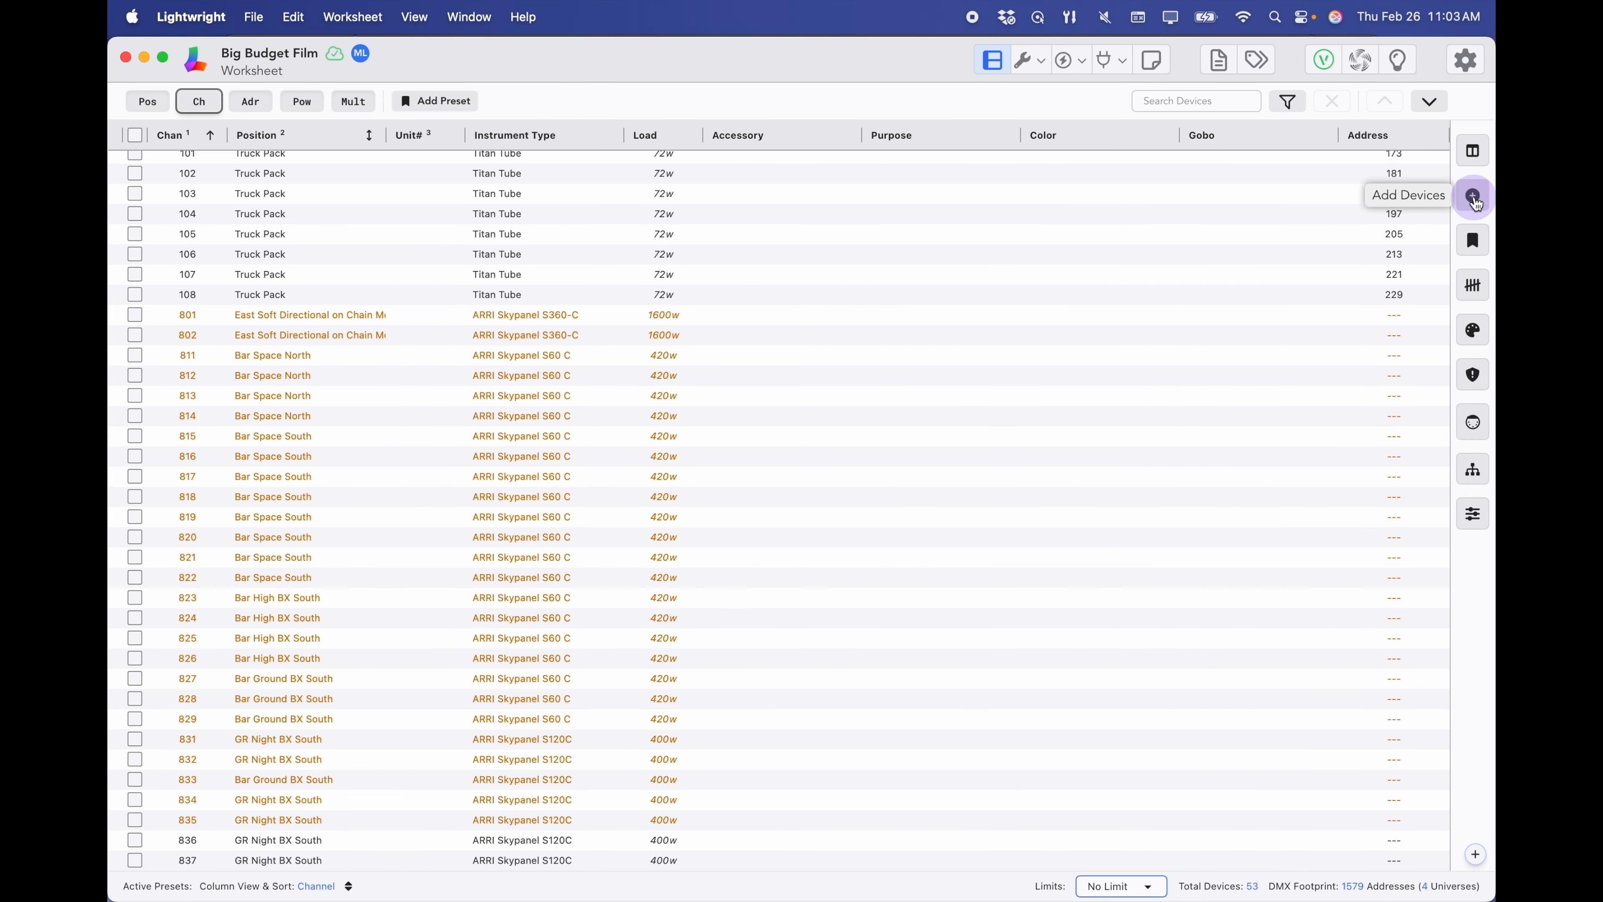
left_click(1392, 319)
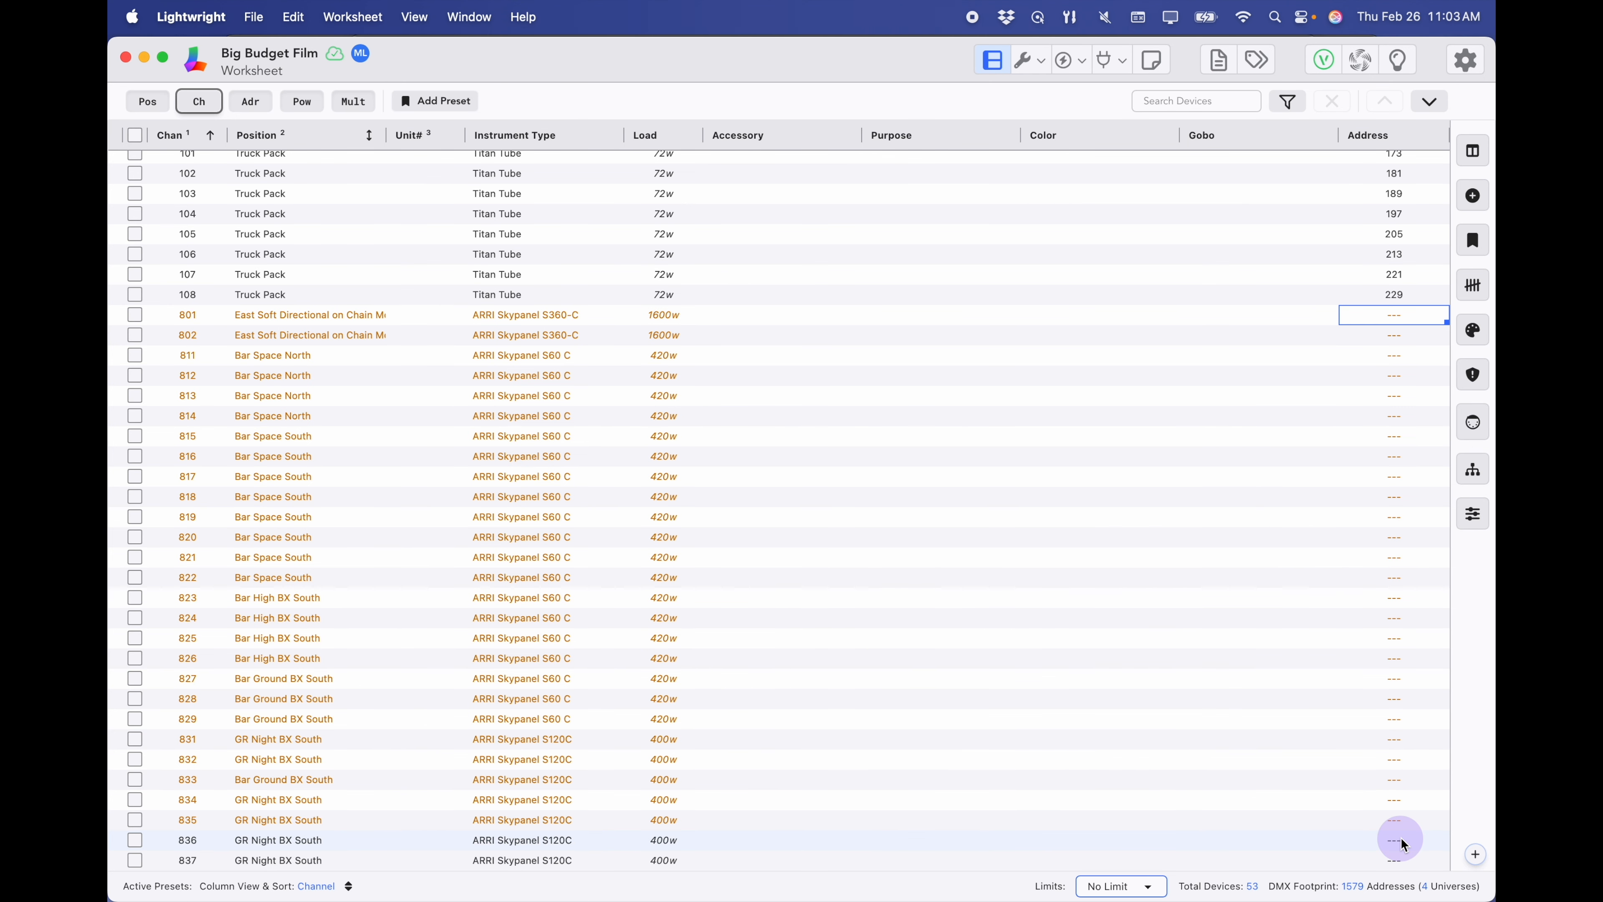
left_click(1400, 864, "shift")
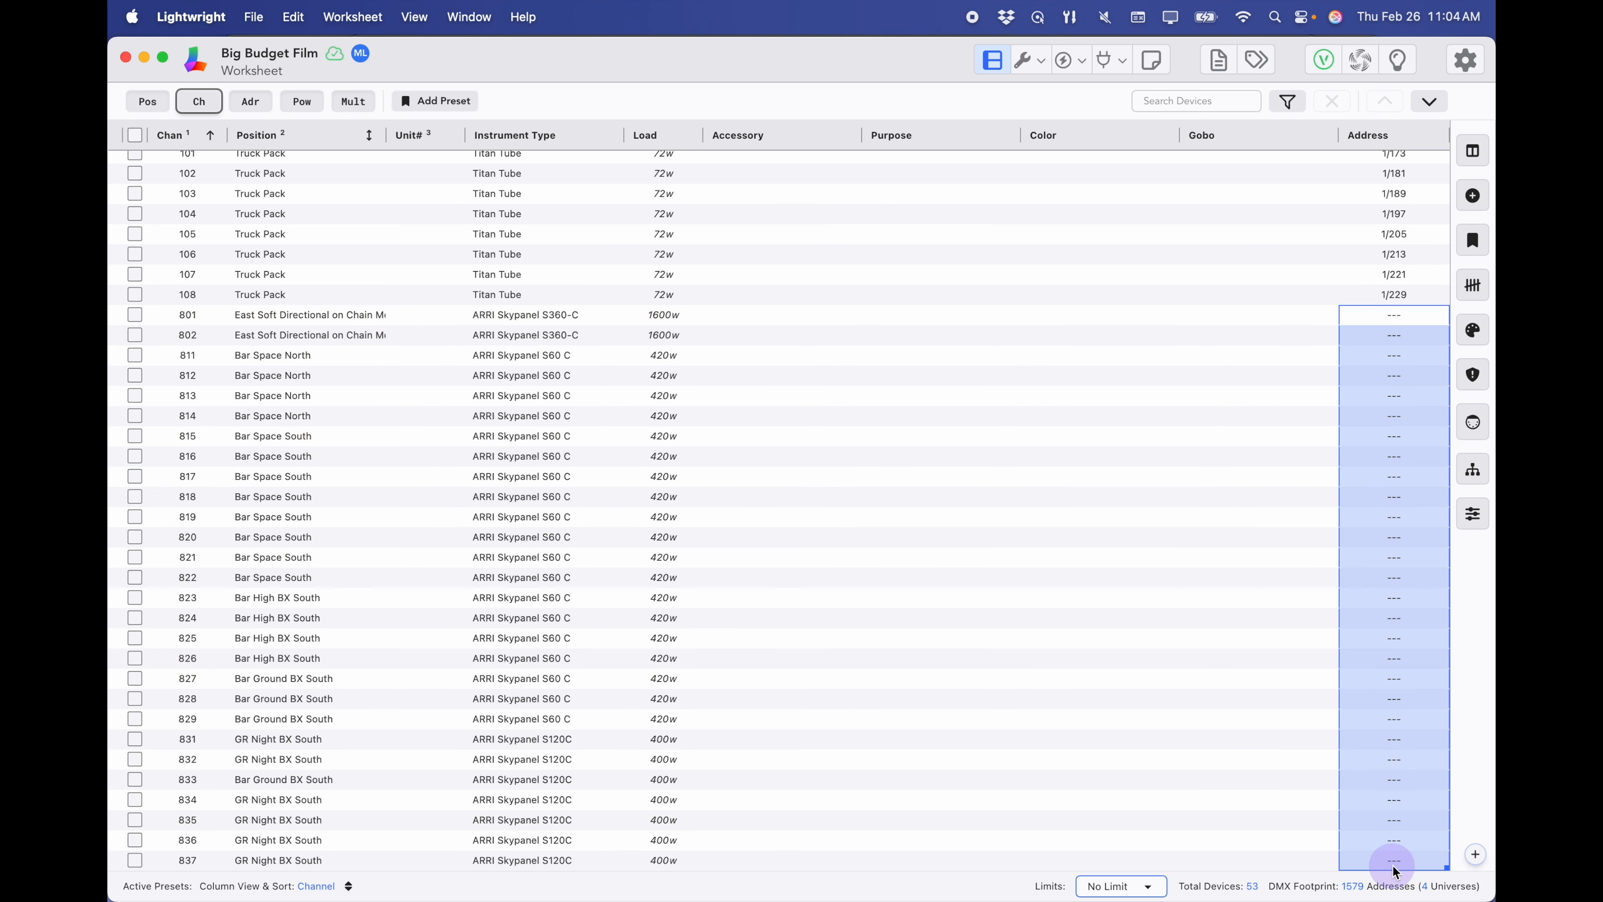
type("21/1+")
key("Return")
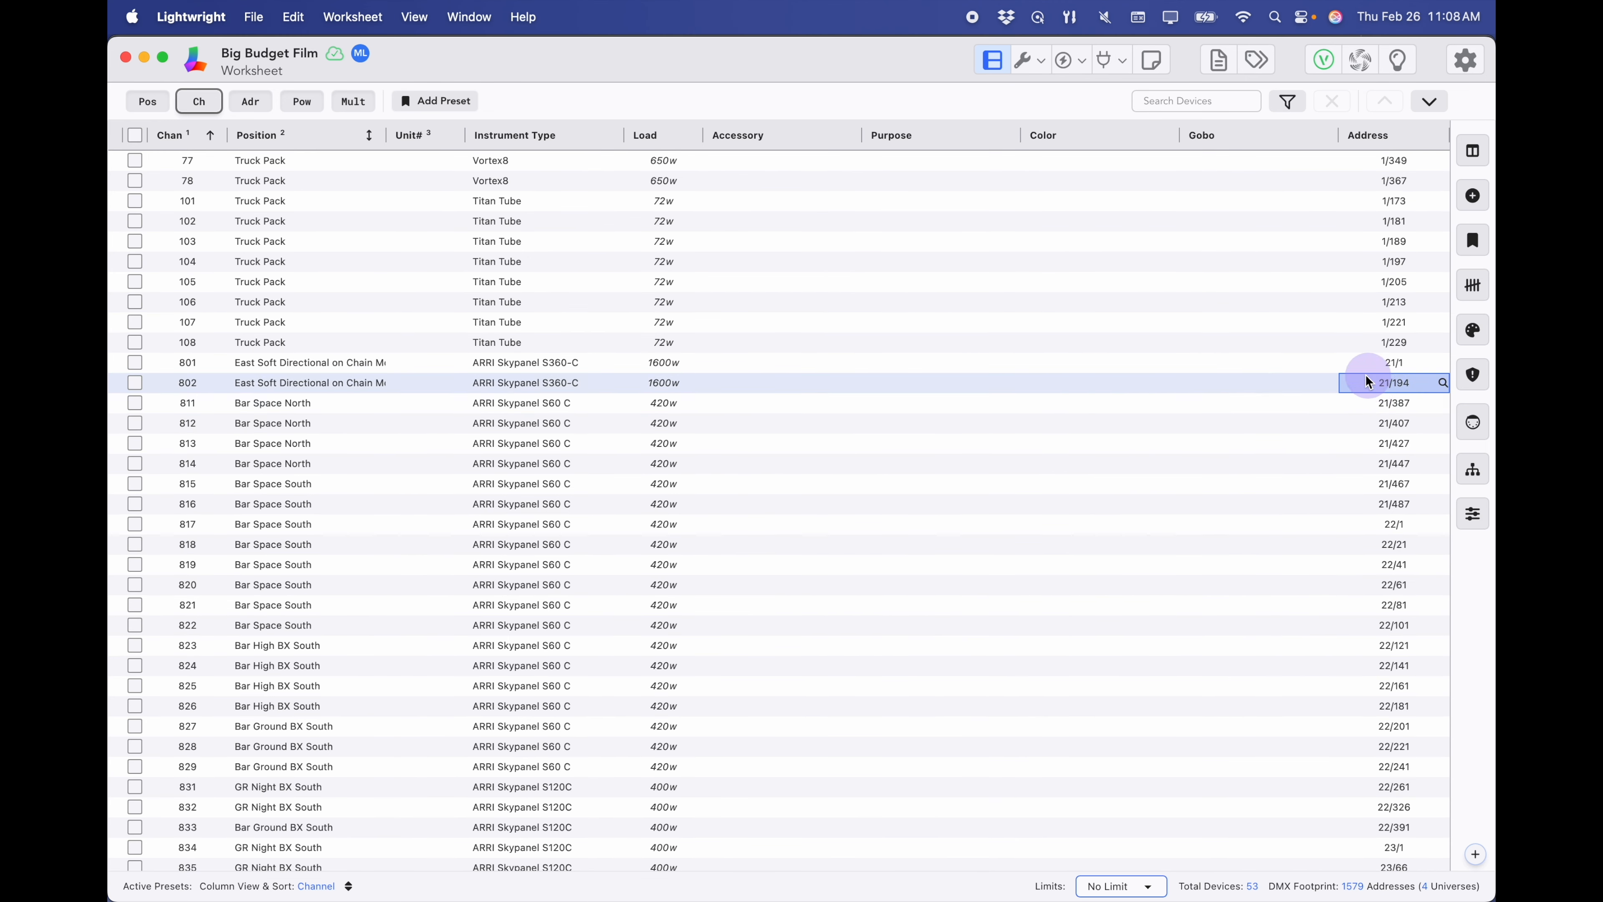
left_click(1382, 383)
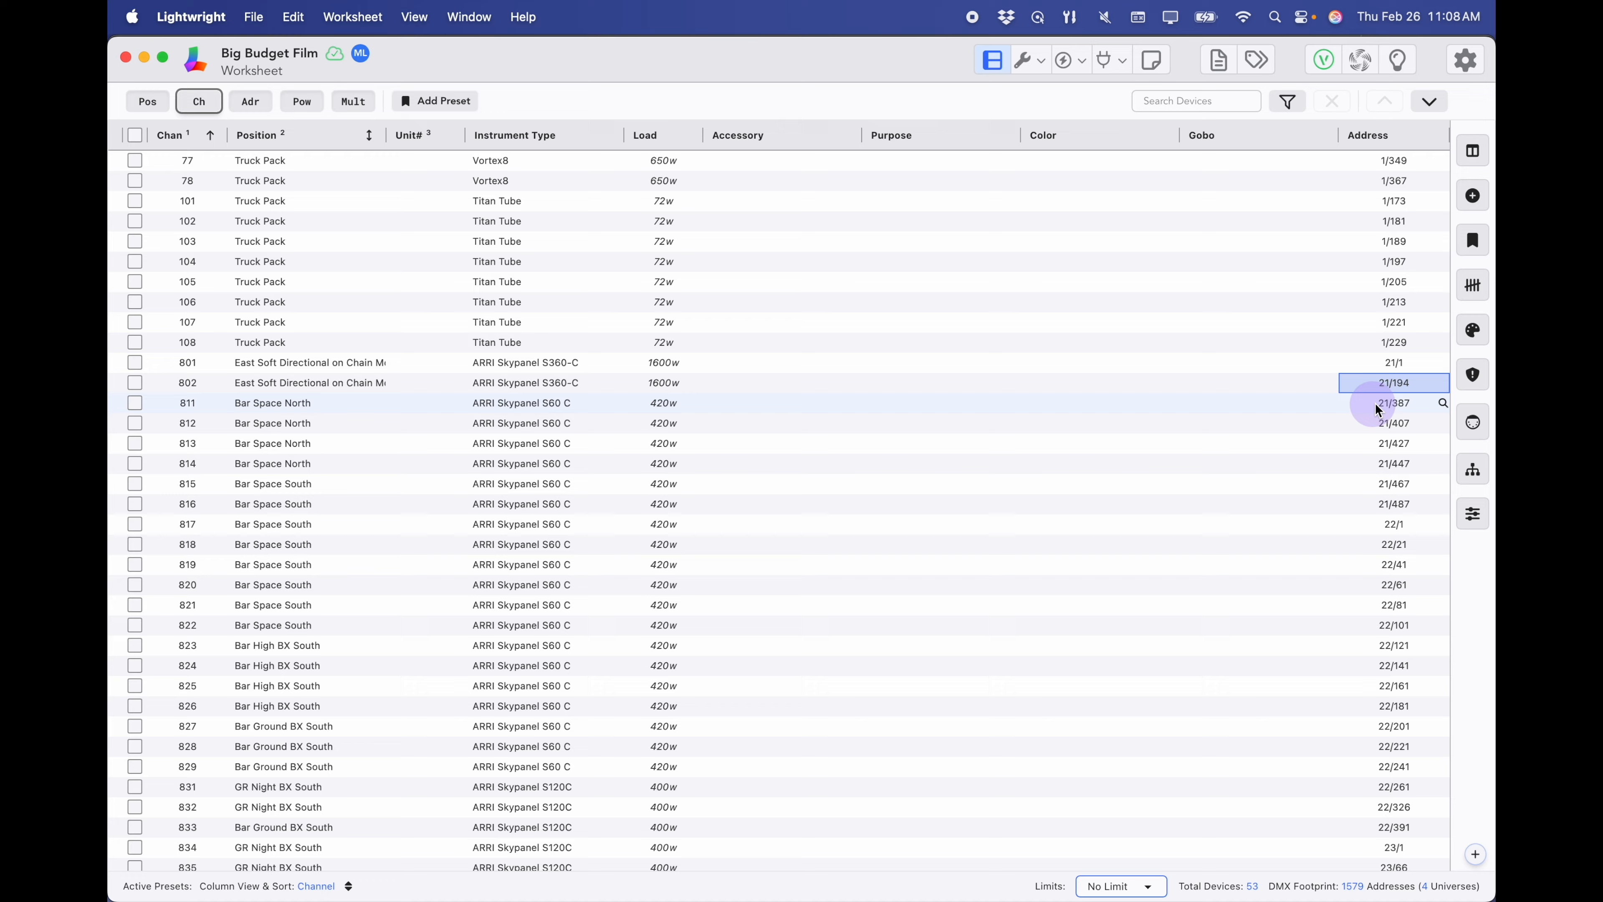
key("super+Tab")
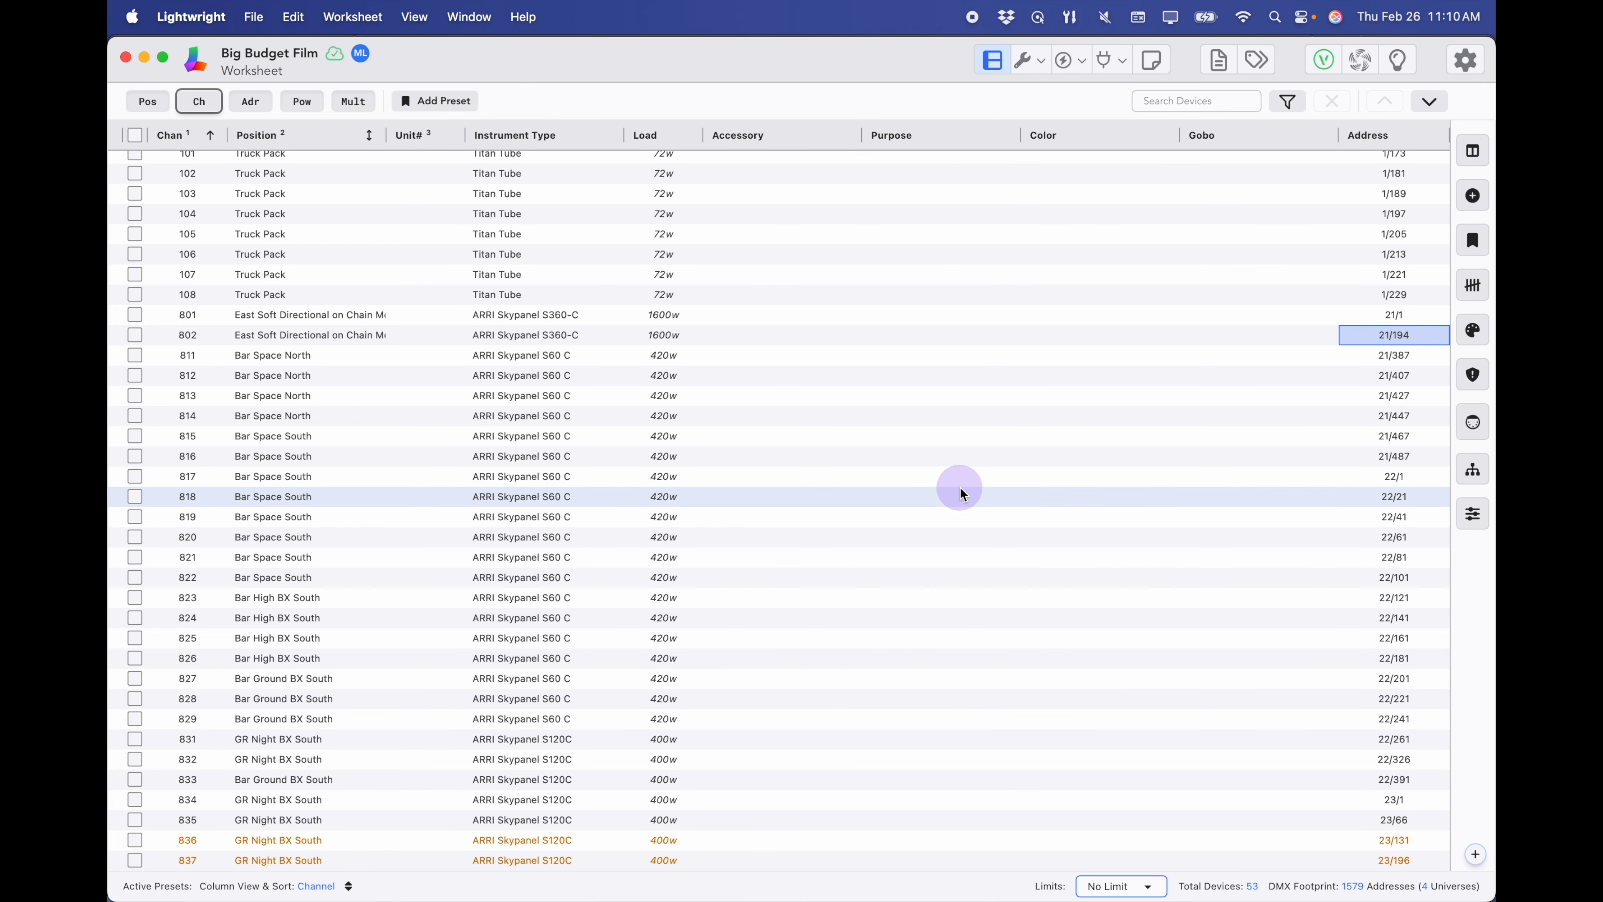
- Add a new user column in the show's Column Setup preferences
scroll(959, 494, "up", 6)
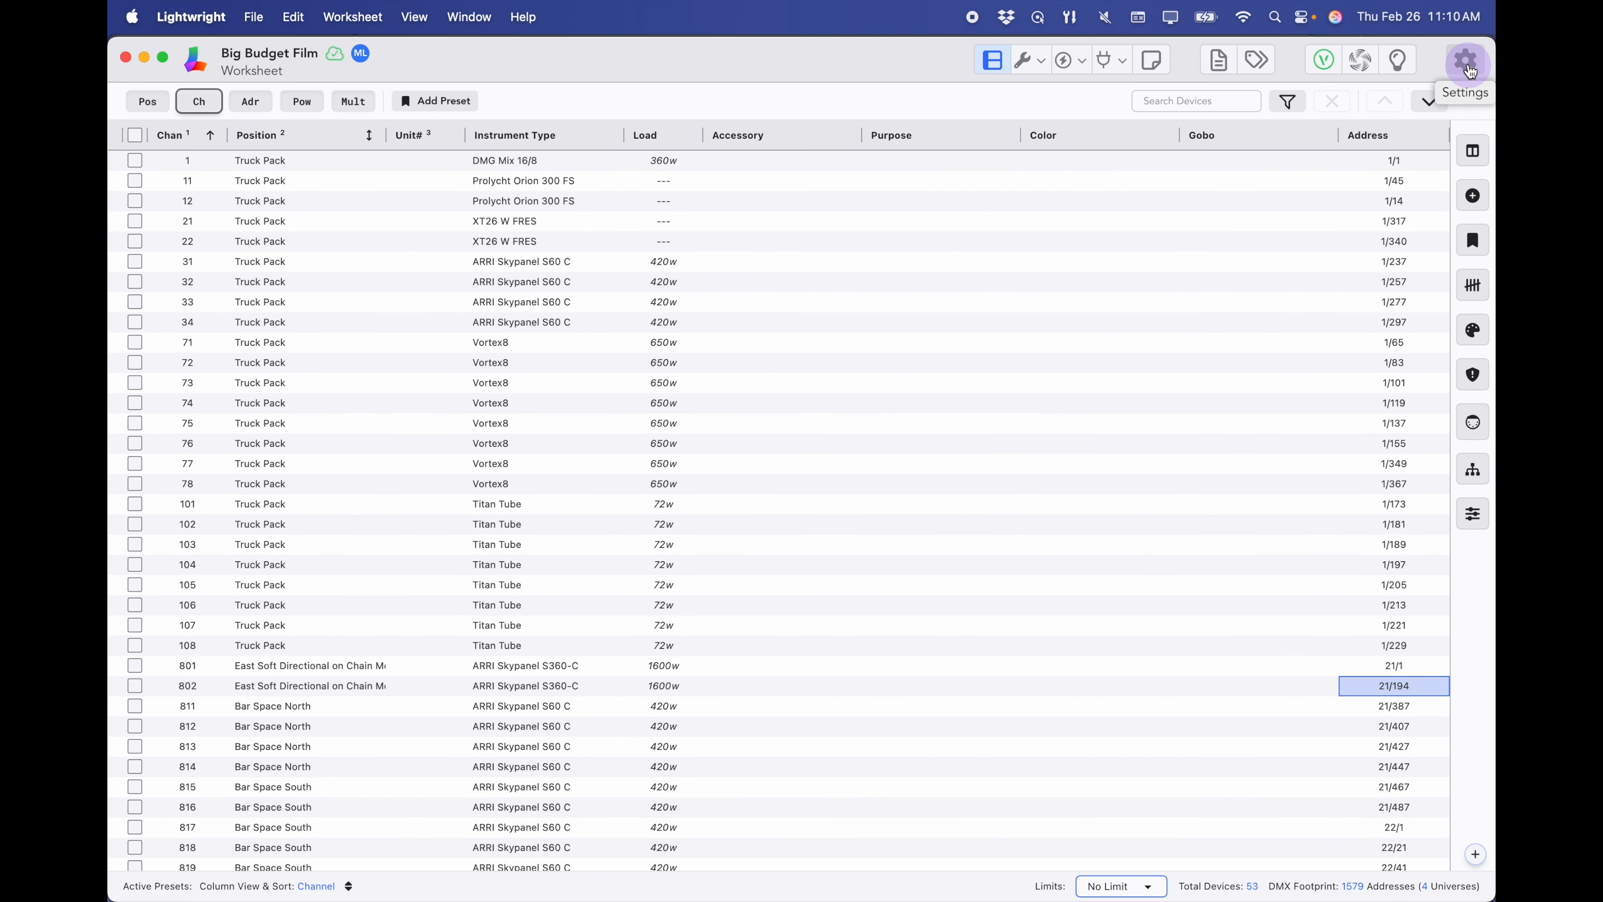
left_click(1467, 63)
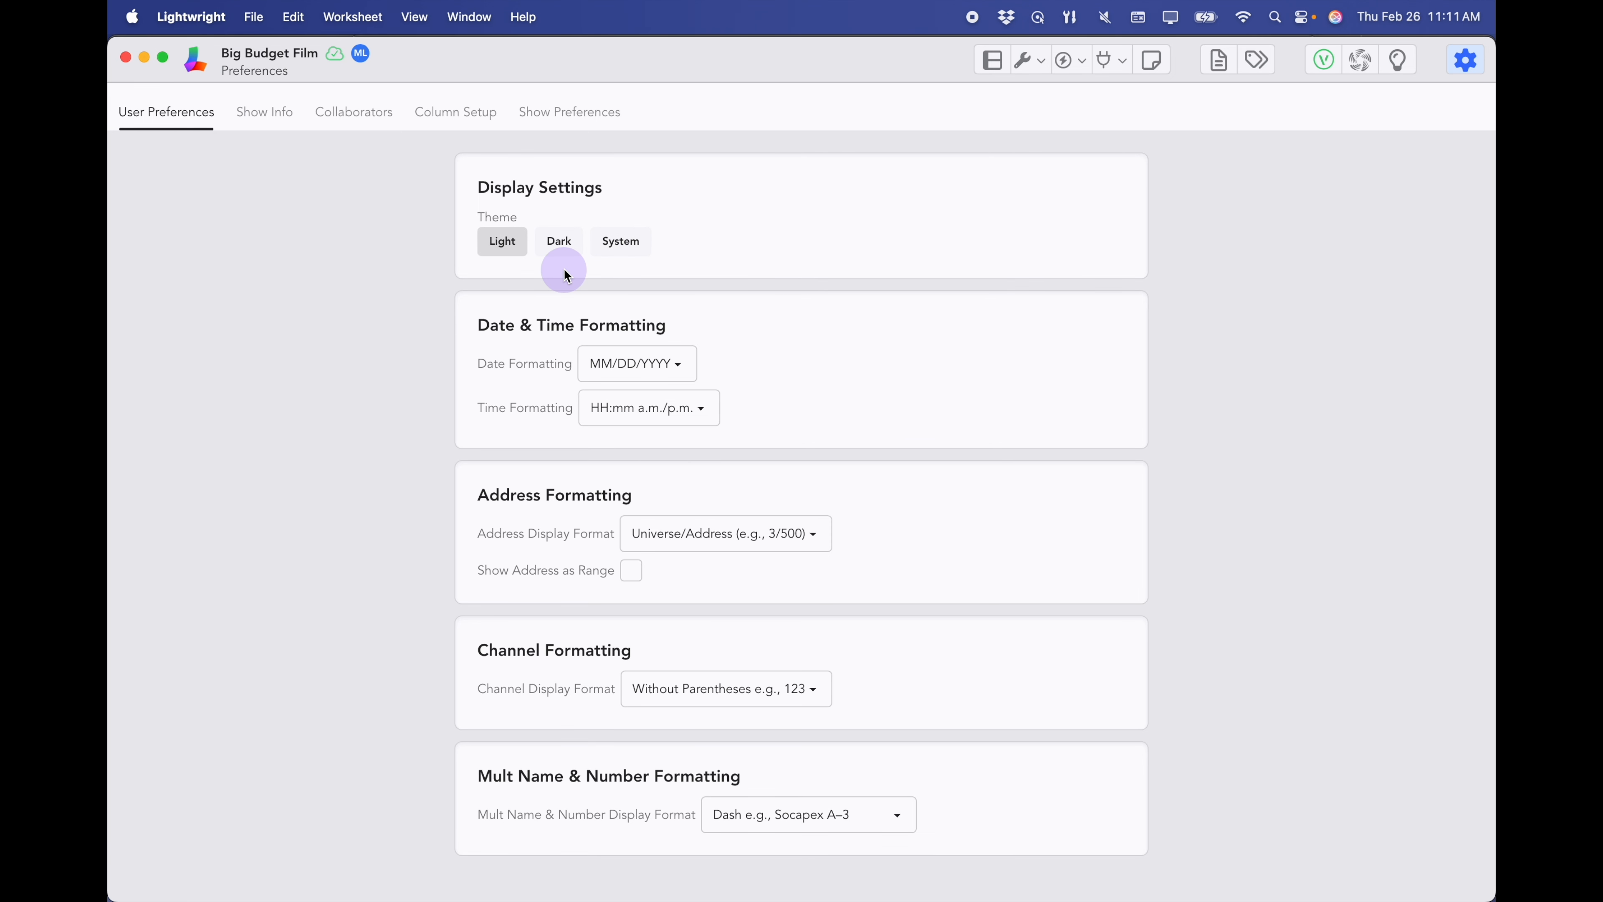
left_click(571, 256)
left_click(456, 112)
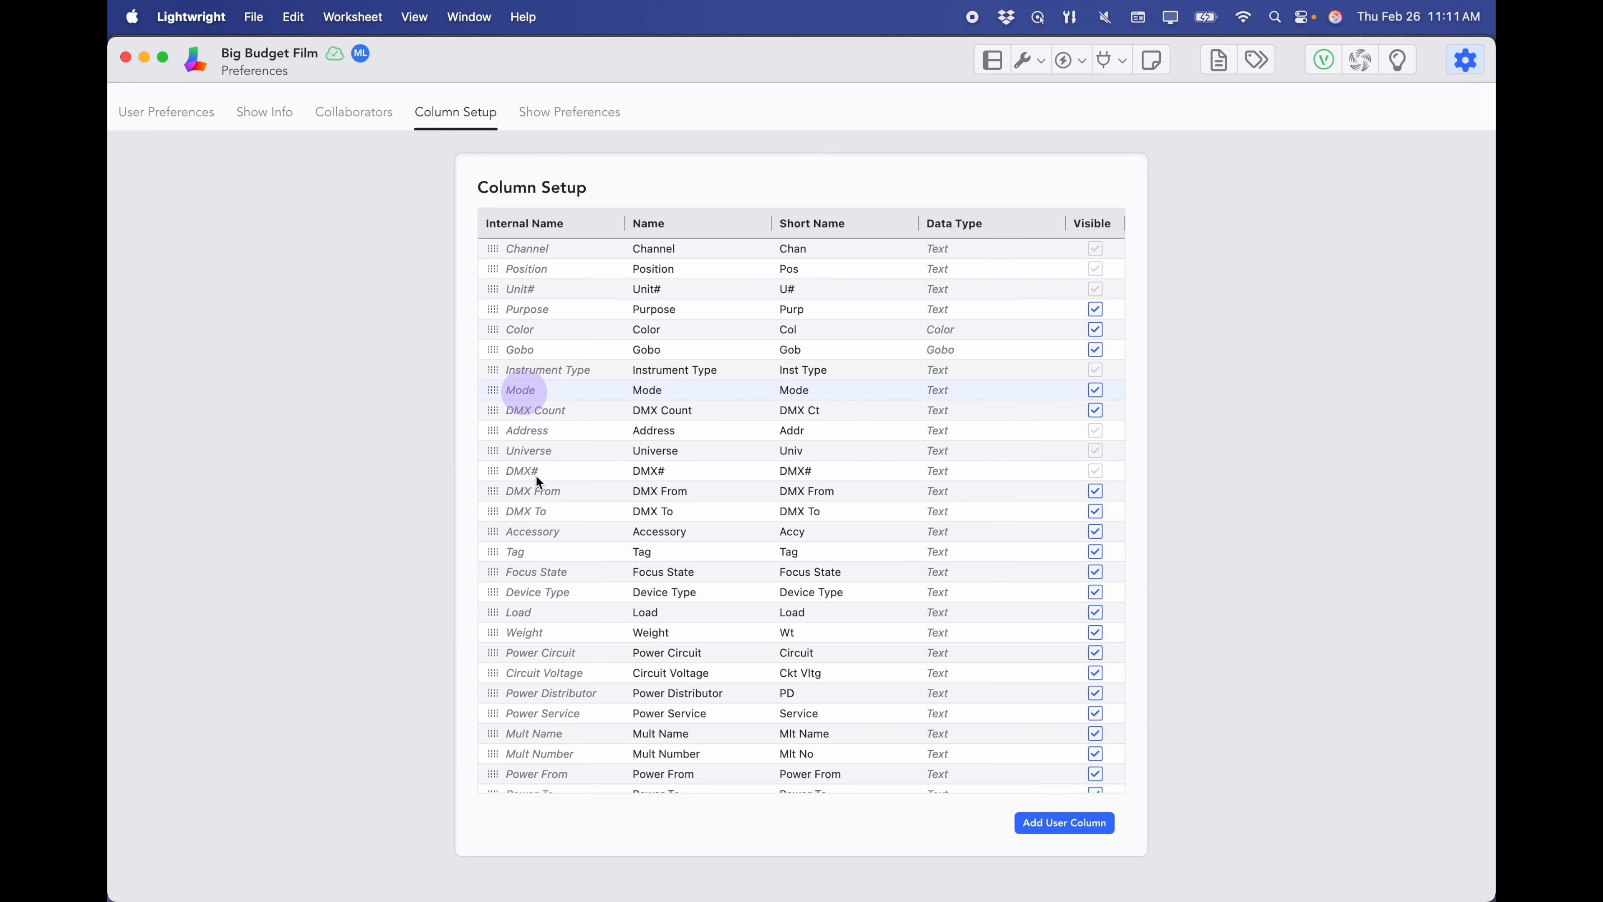
scroll(571, 675, "down", 10)
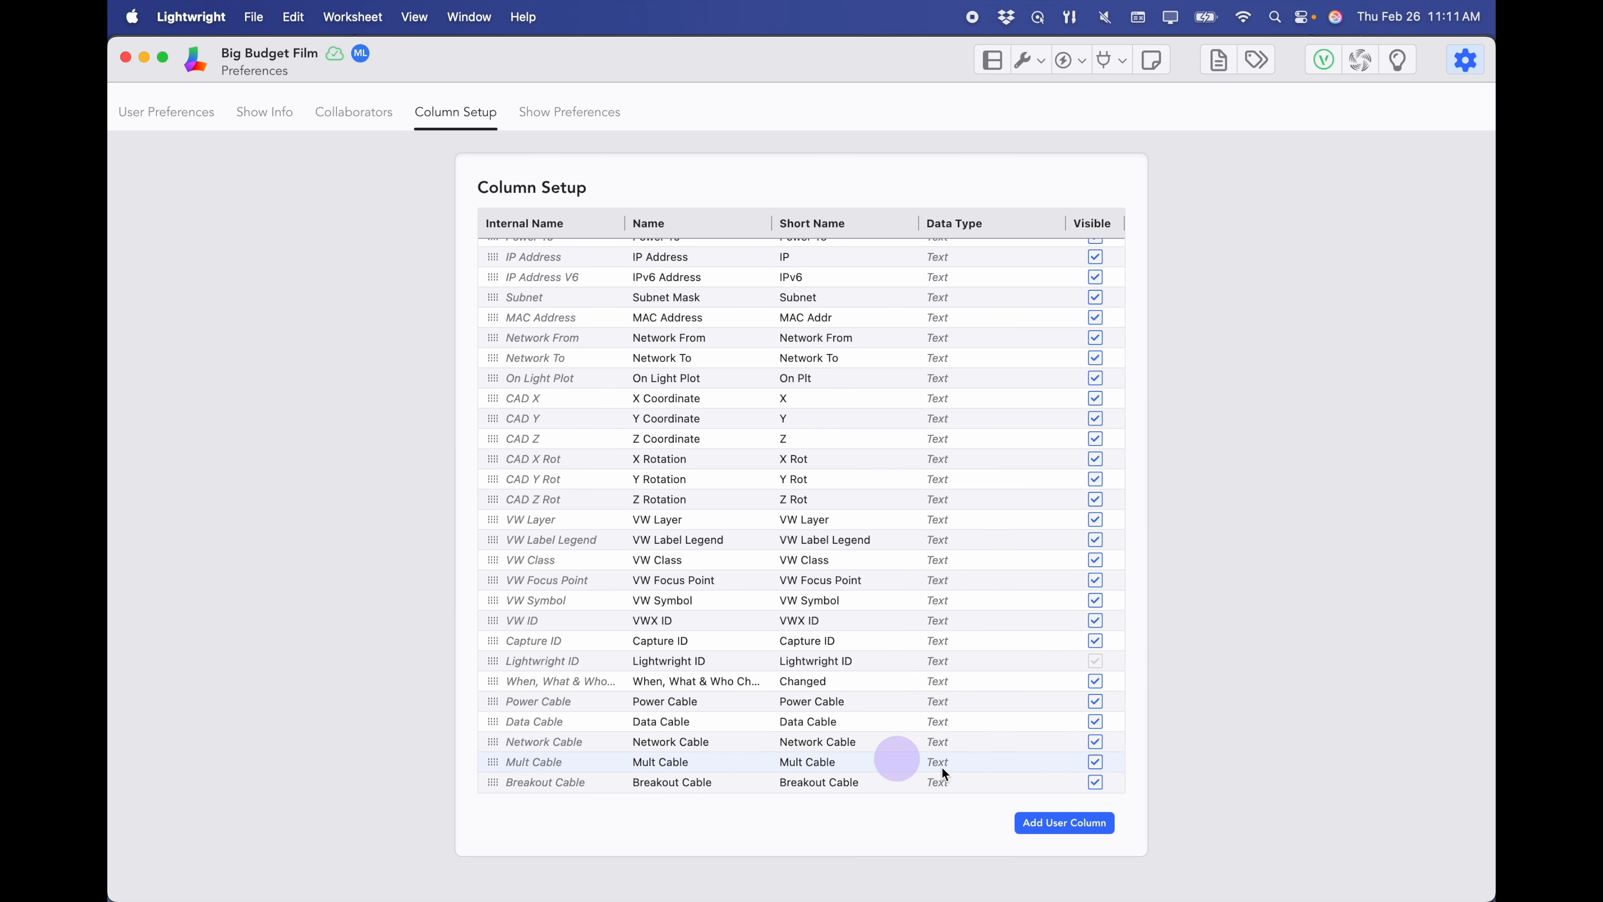
left_click(1046, 816)
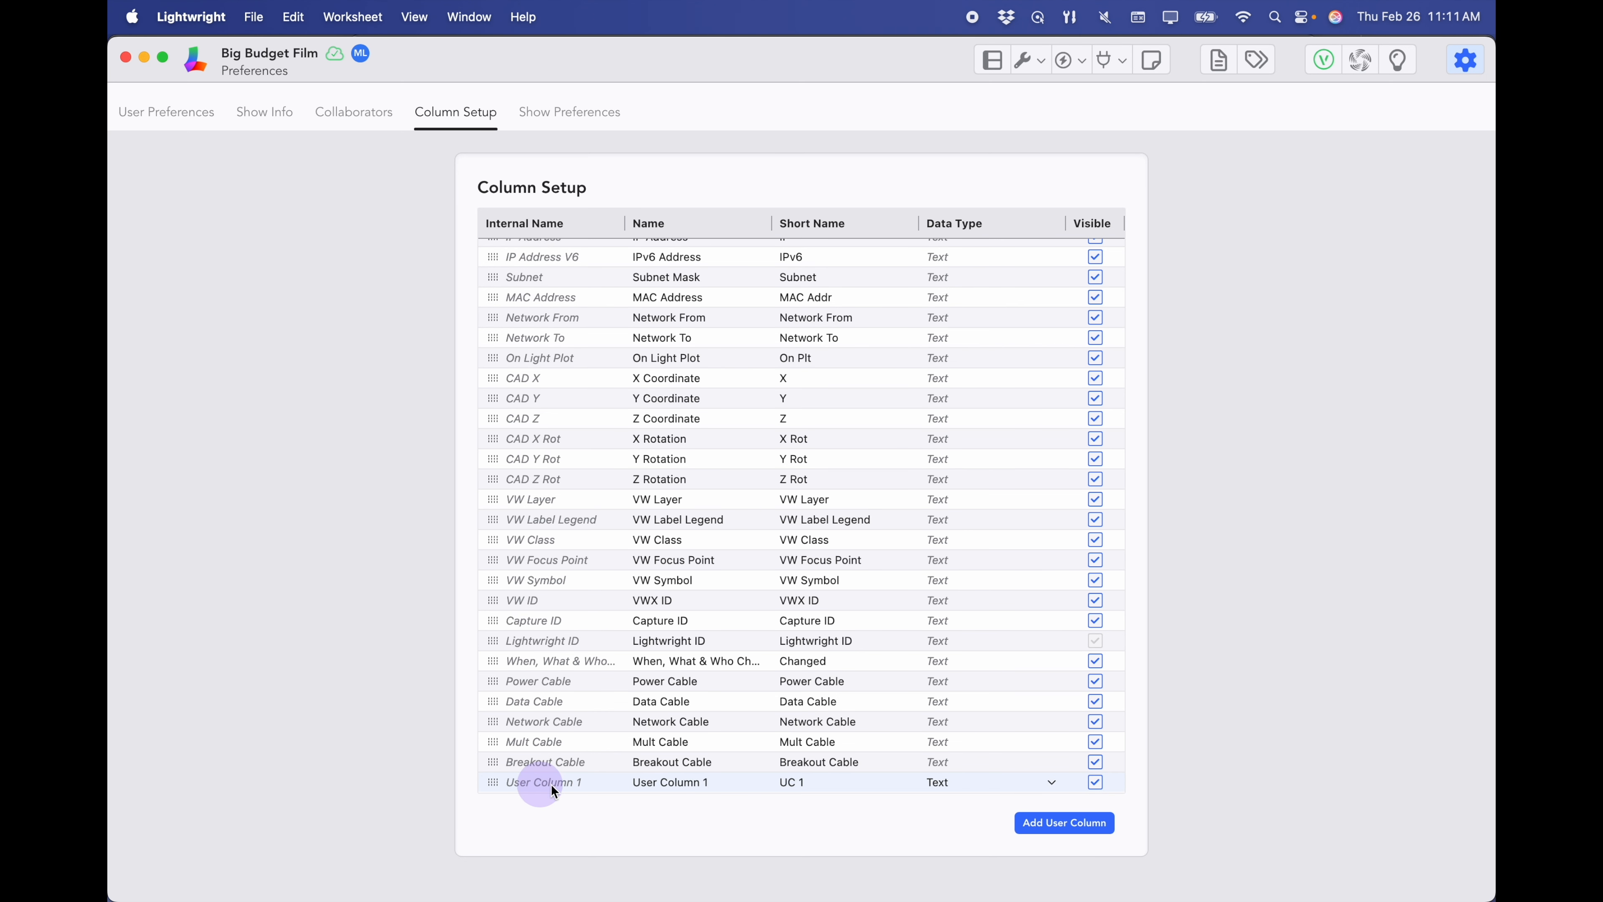
- Name the new user column 'Linking Key' with the short name 'Link'
double_click(688, 783)
key("BackSpace")
type("Link")
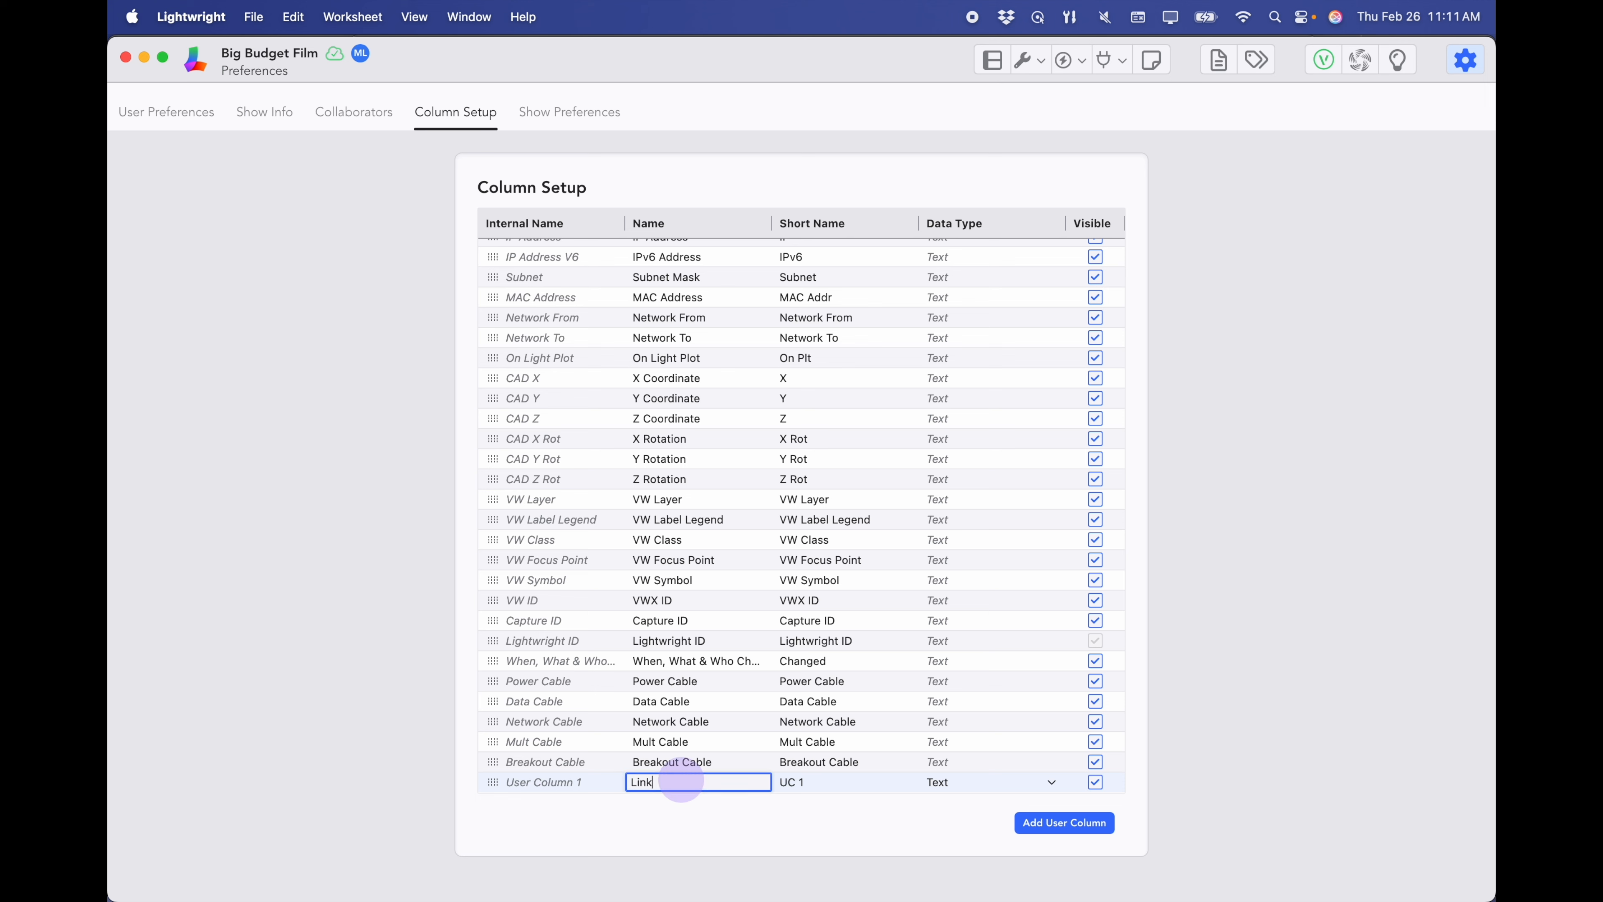
type("ing Key")
double_click(808, 781)
type("Link")
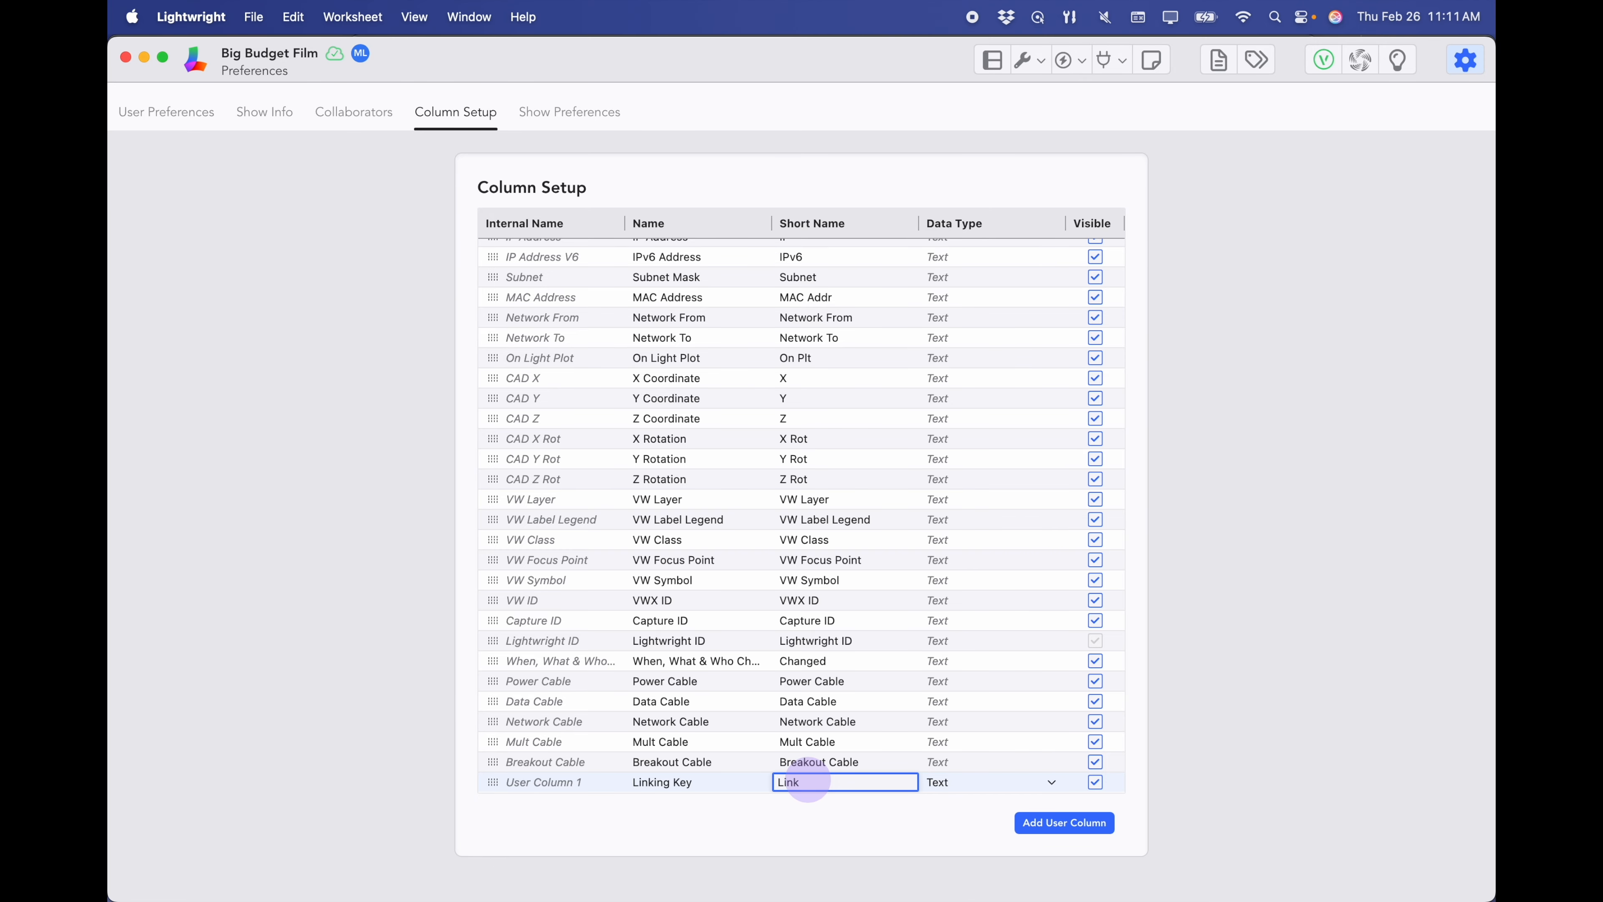
key("Return")
- Show the Linking Key column in the device worksheet
left_click(992, 60)
left_click(1472, 155)
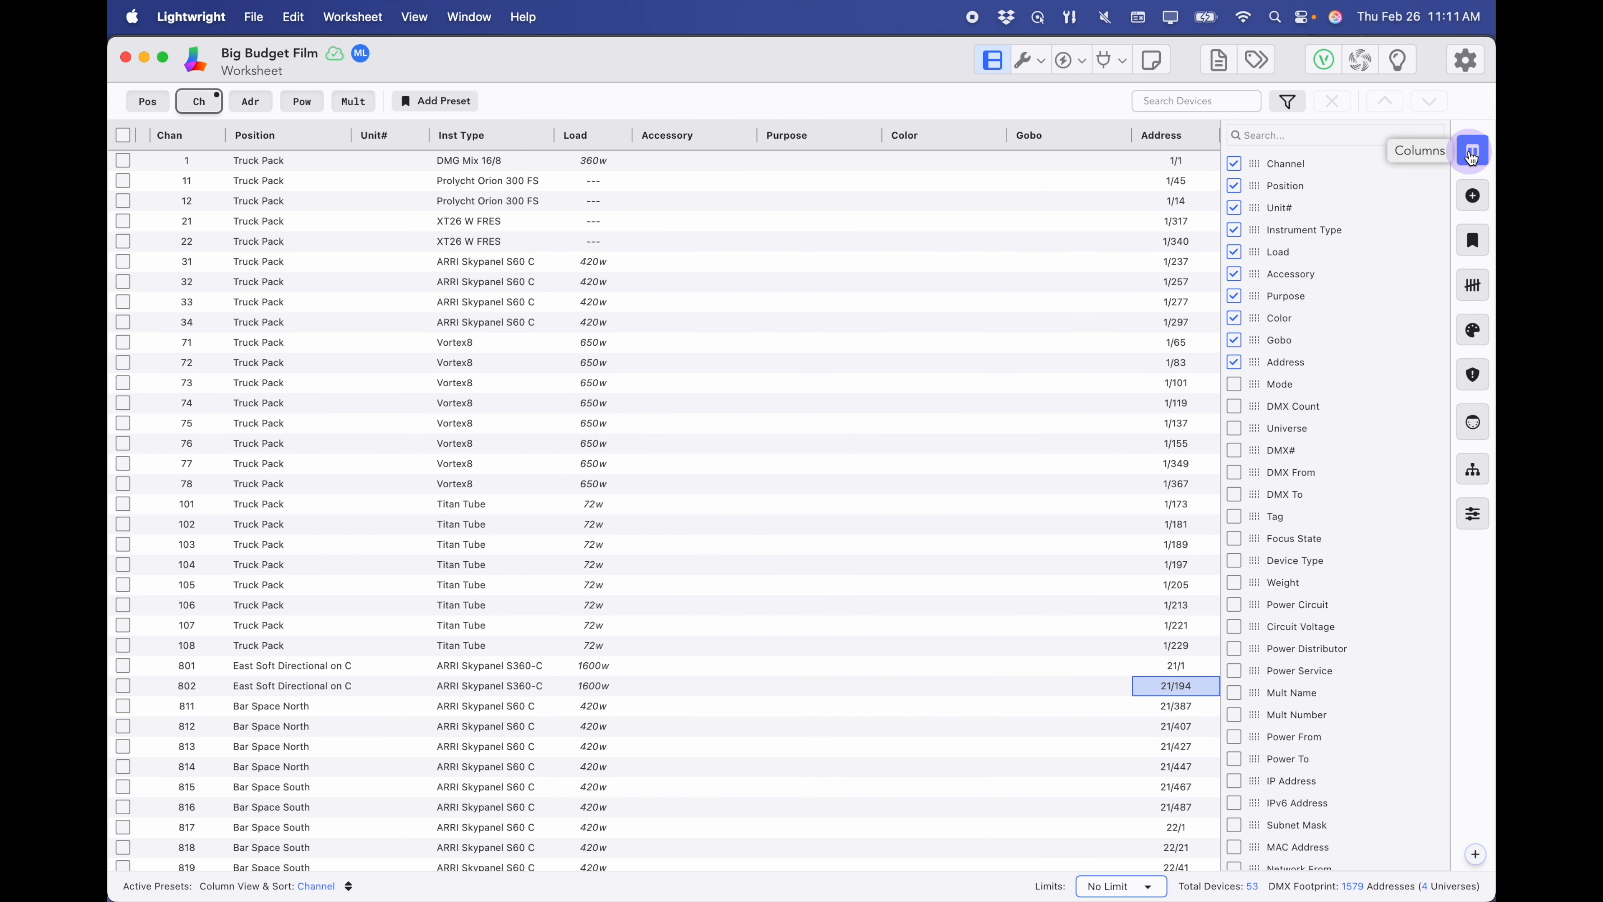
scroll(1336, 458, "down", 10)
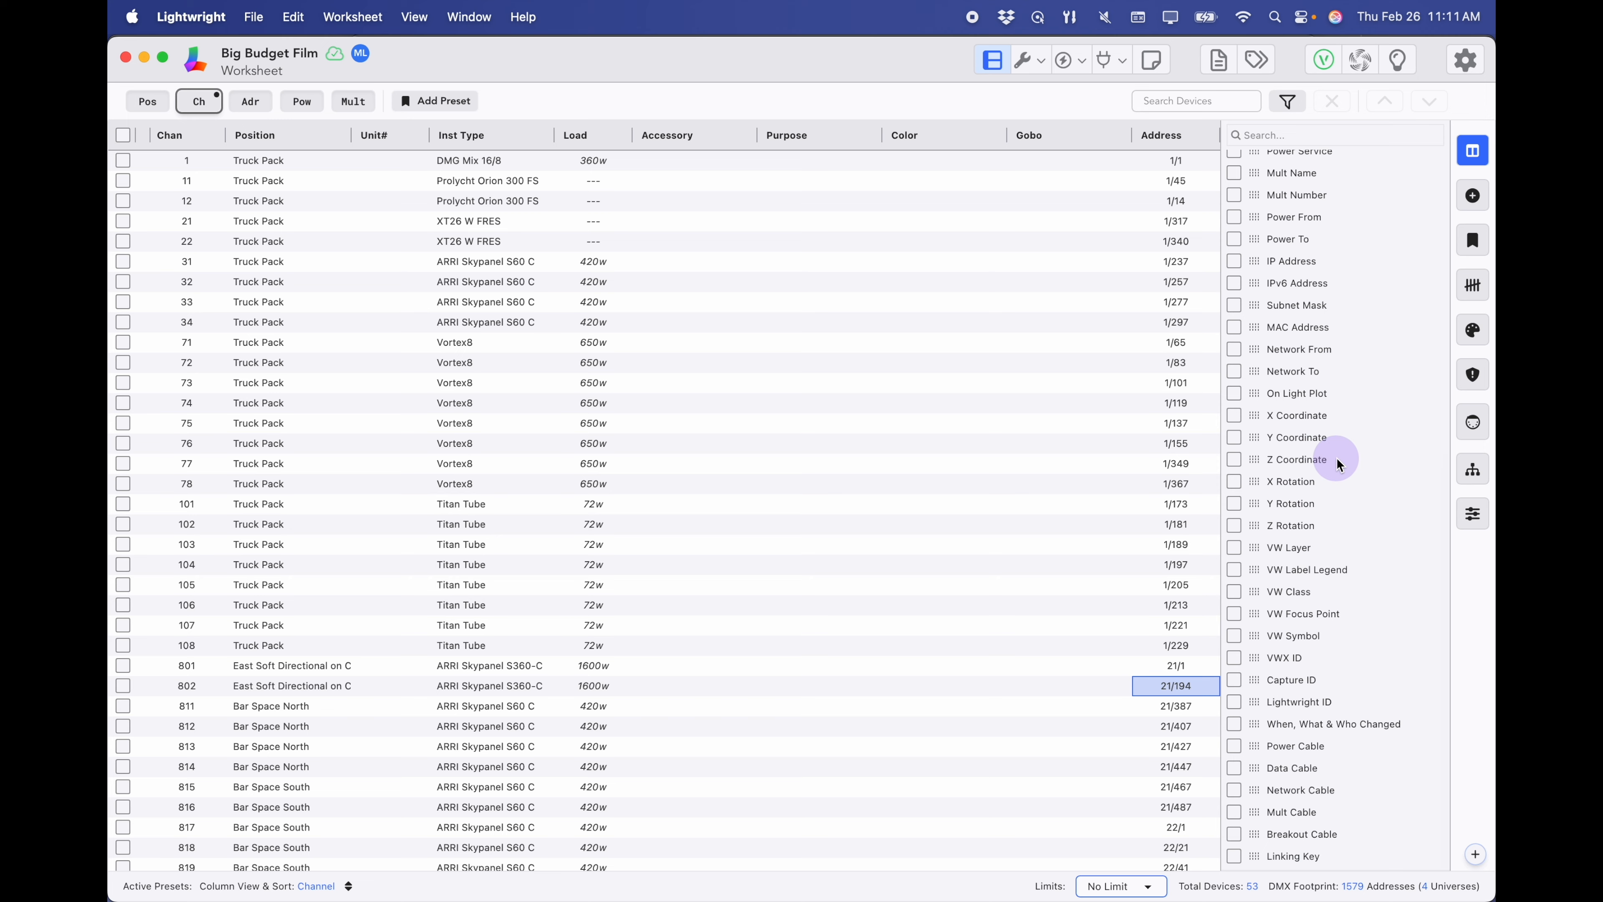
left_click(1234, 856)
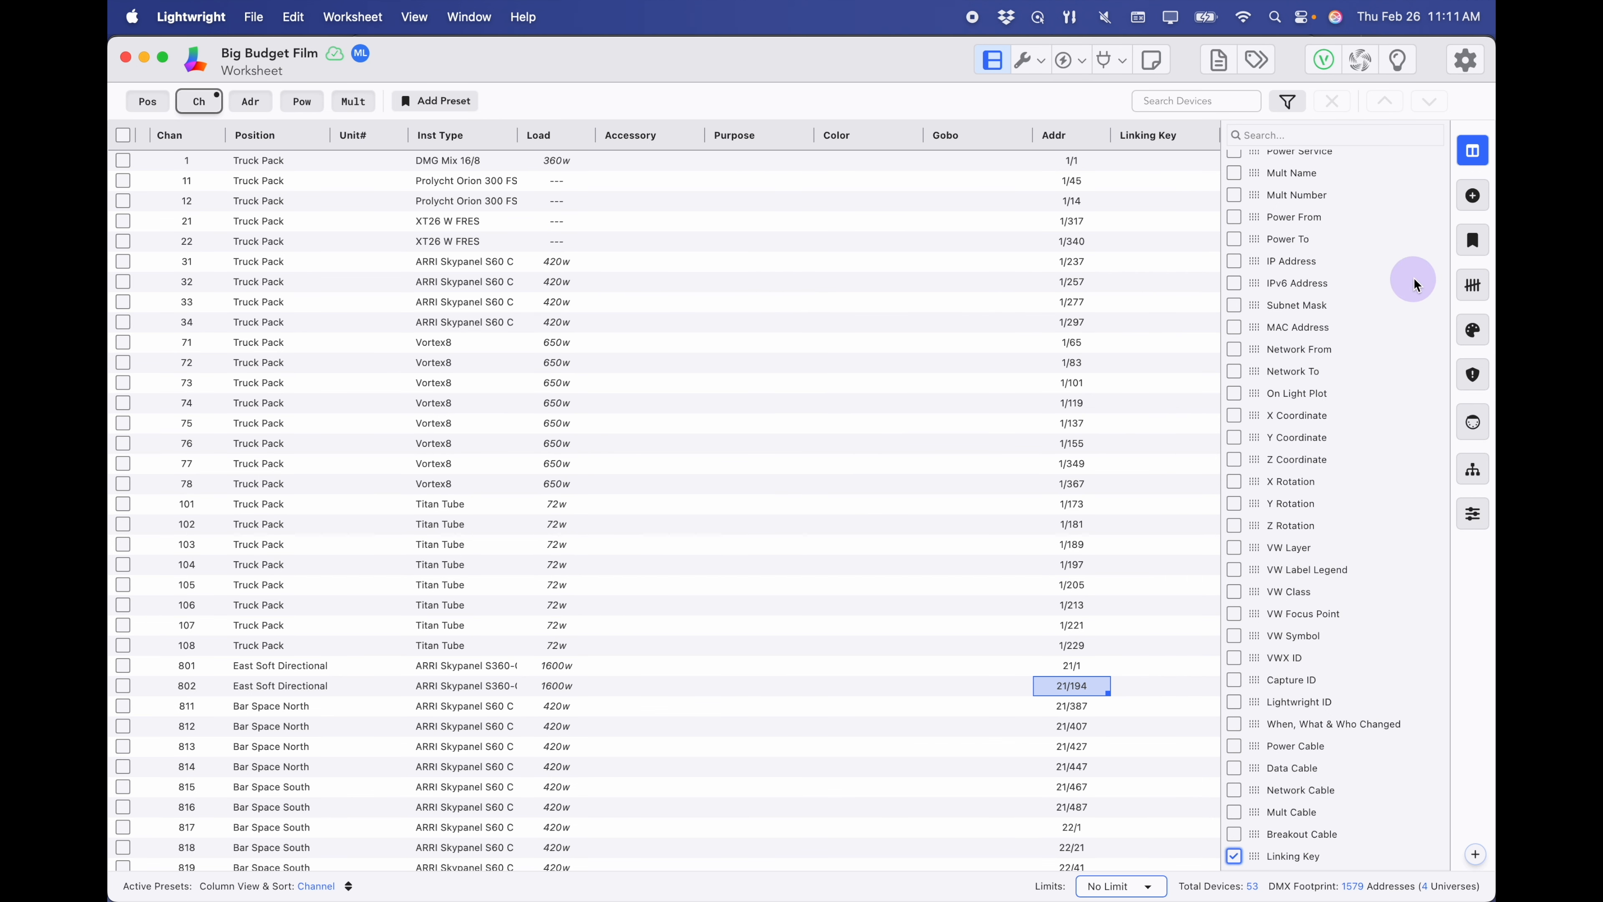
left_click(1472, 150)
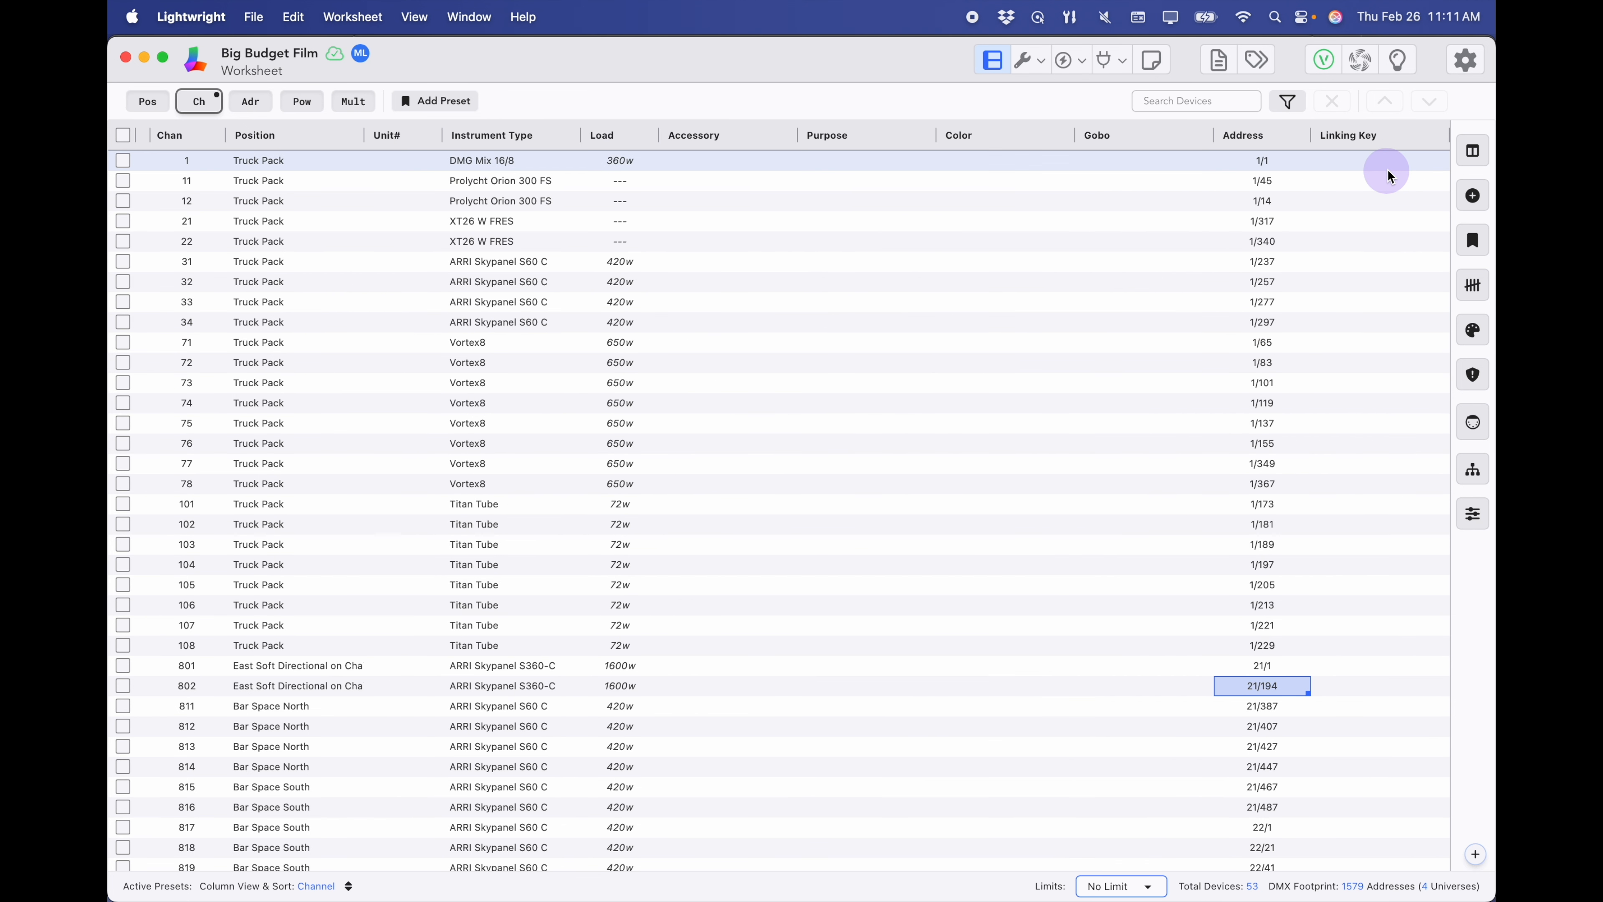
left_click_drag(1364, 167, 1358, 644)
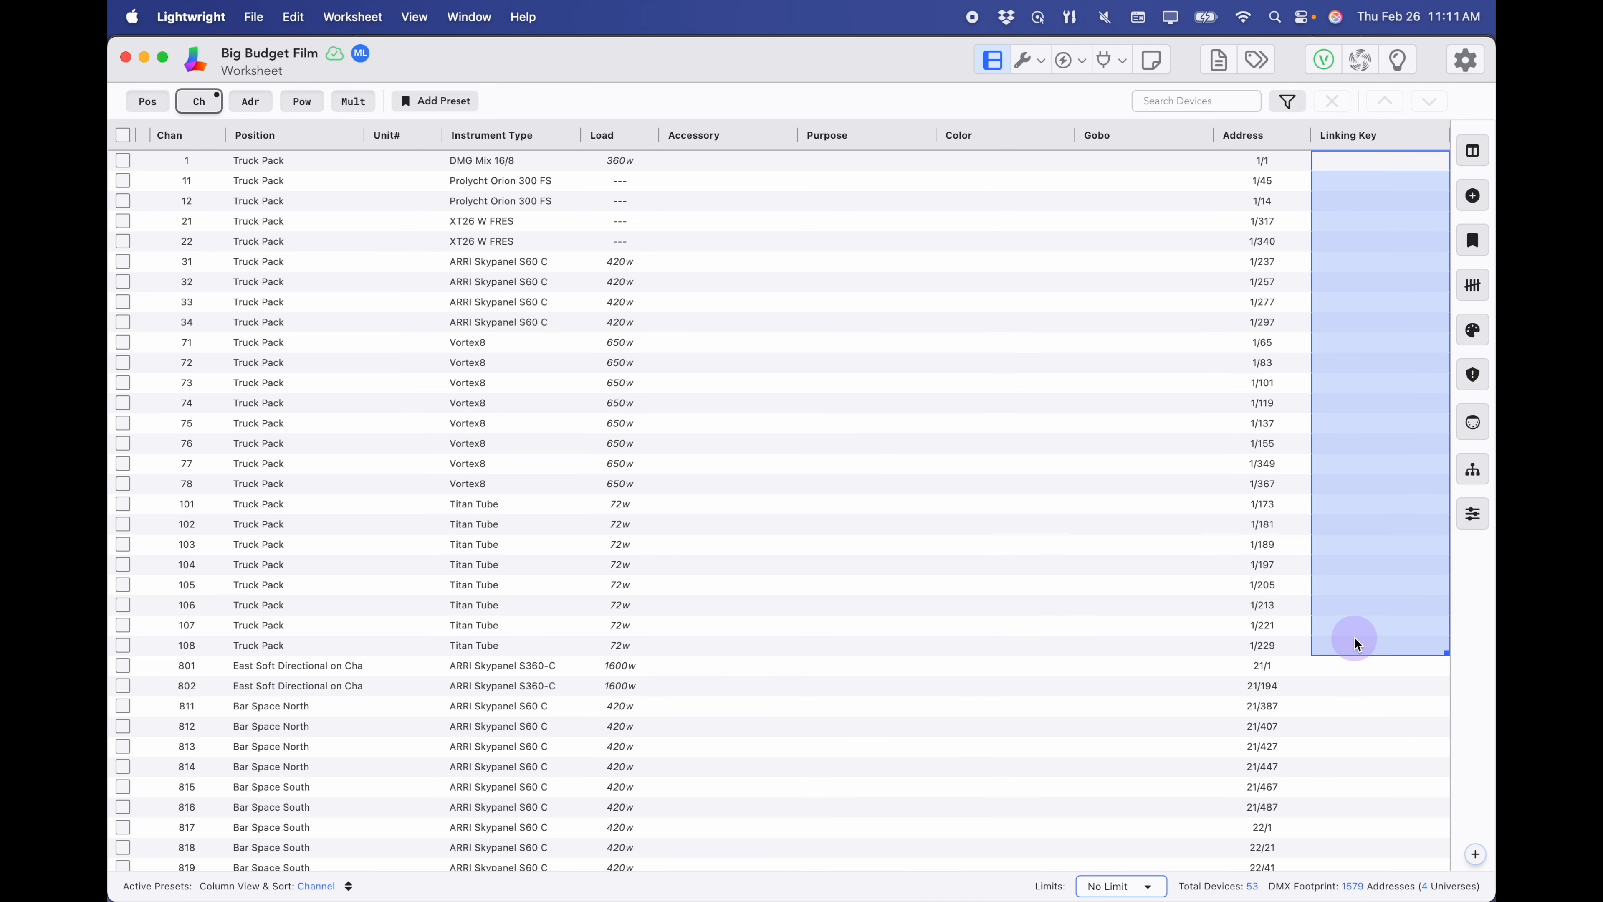
type("11111111")
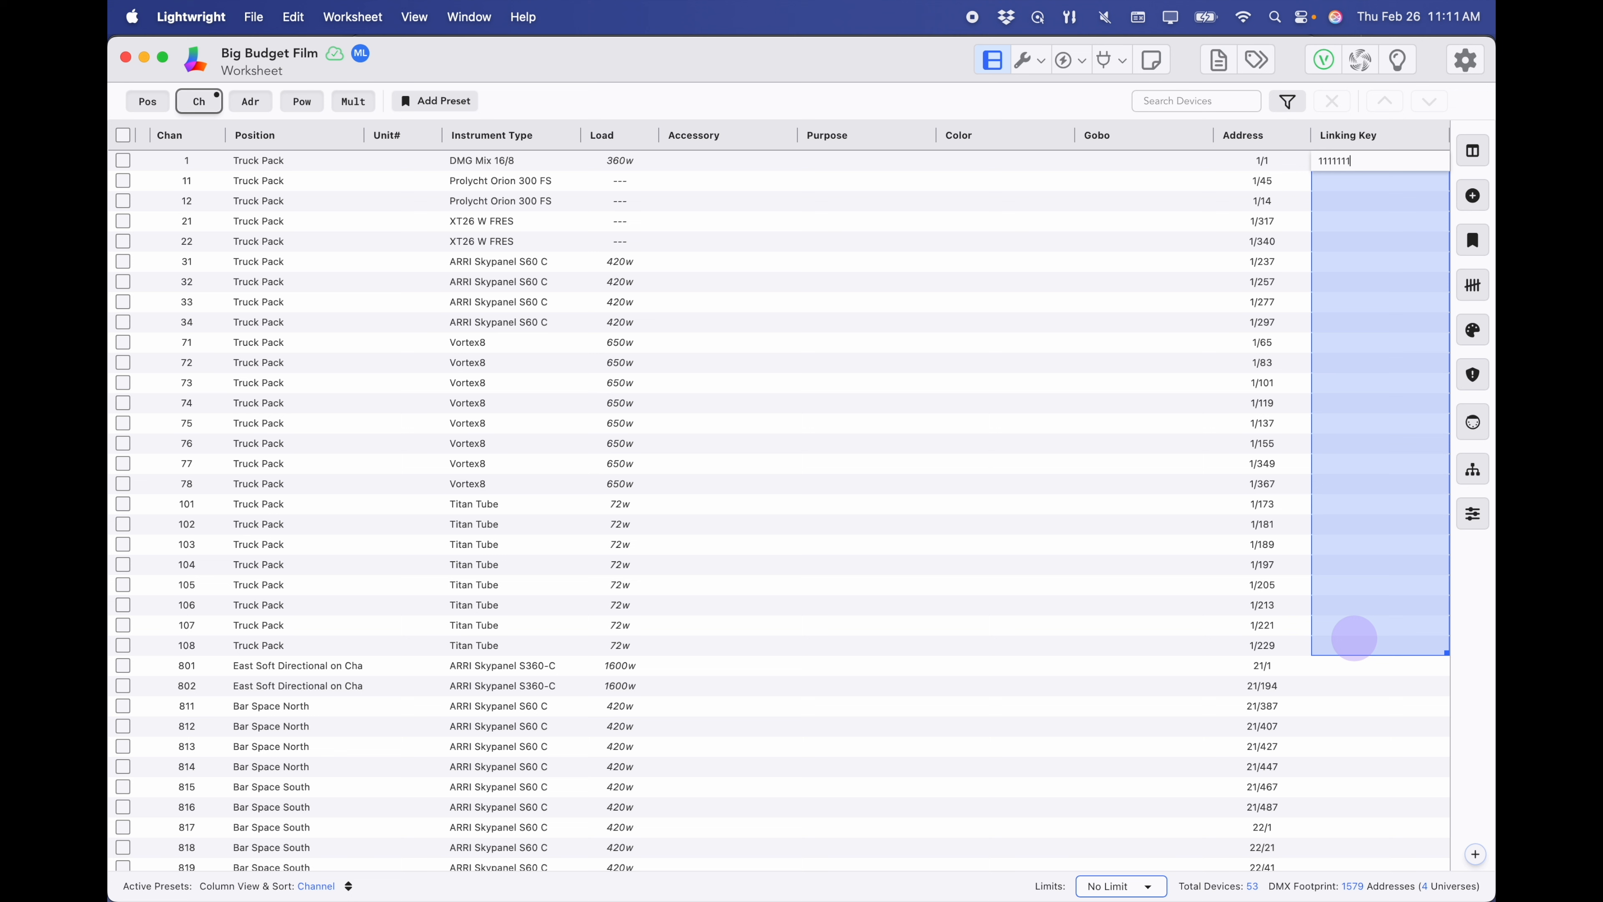
key("Return")
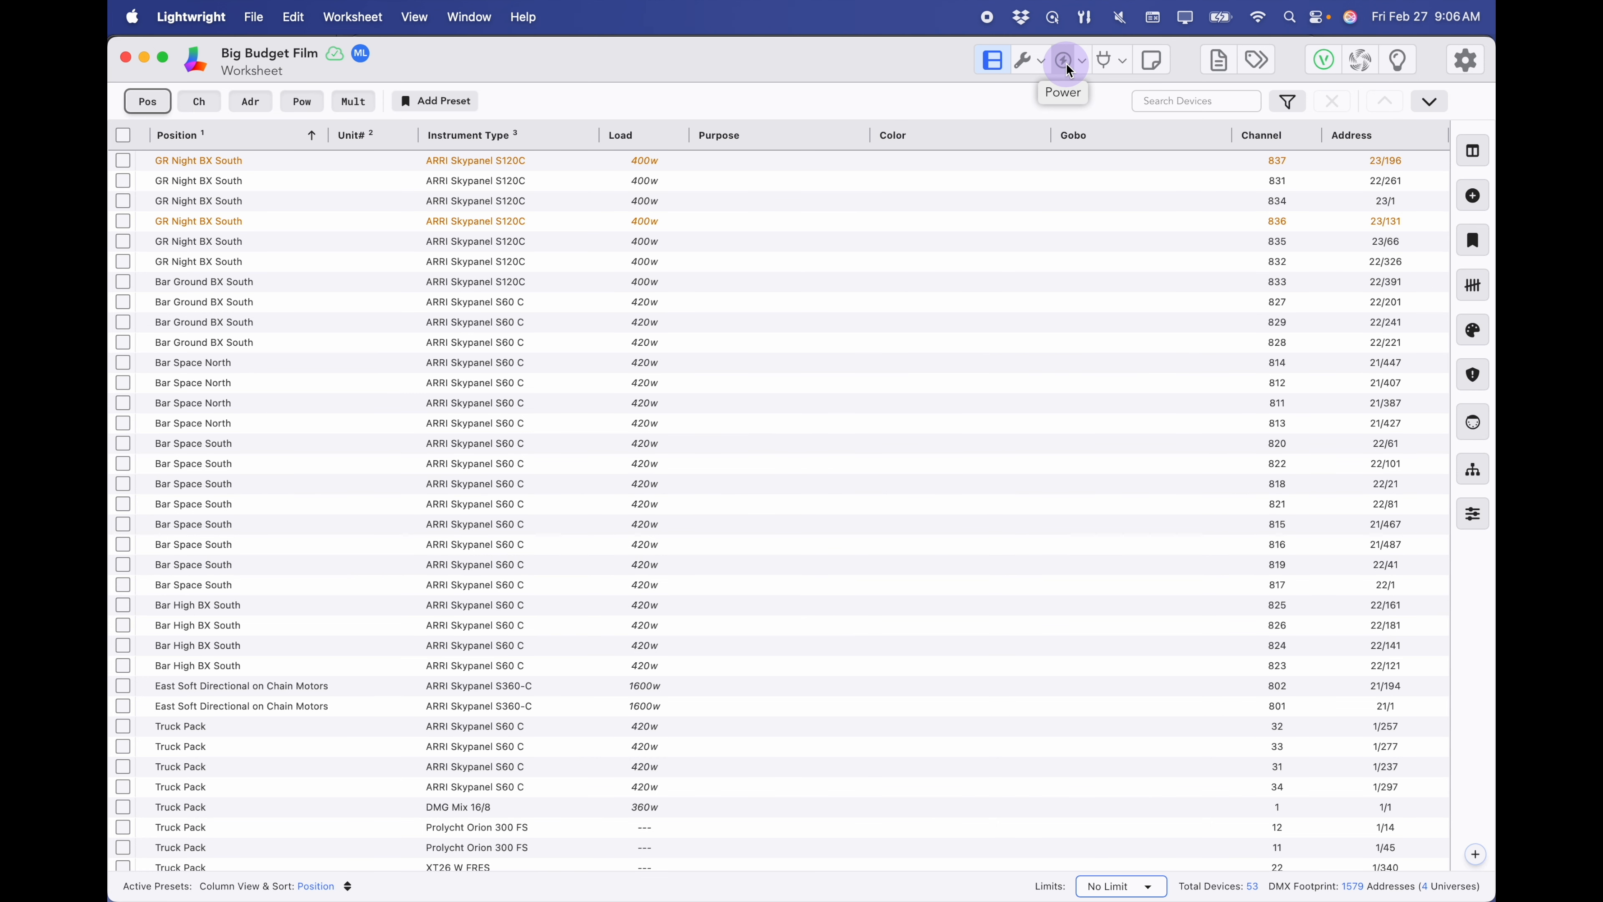
- Add a power service named 'South Wall 200 amp' in the Power Plan
left_click(1066, 63)
left_click(524, 157)
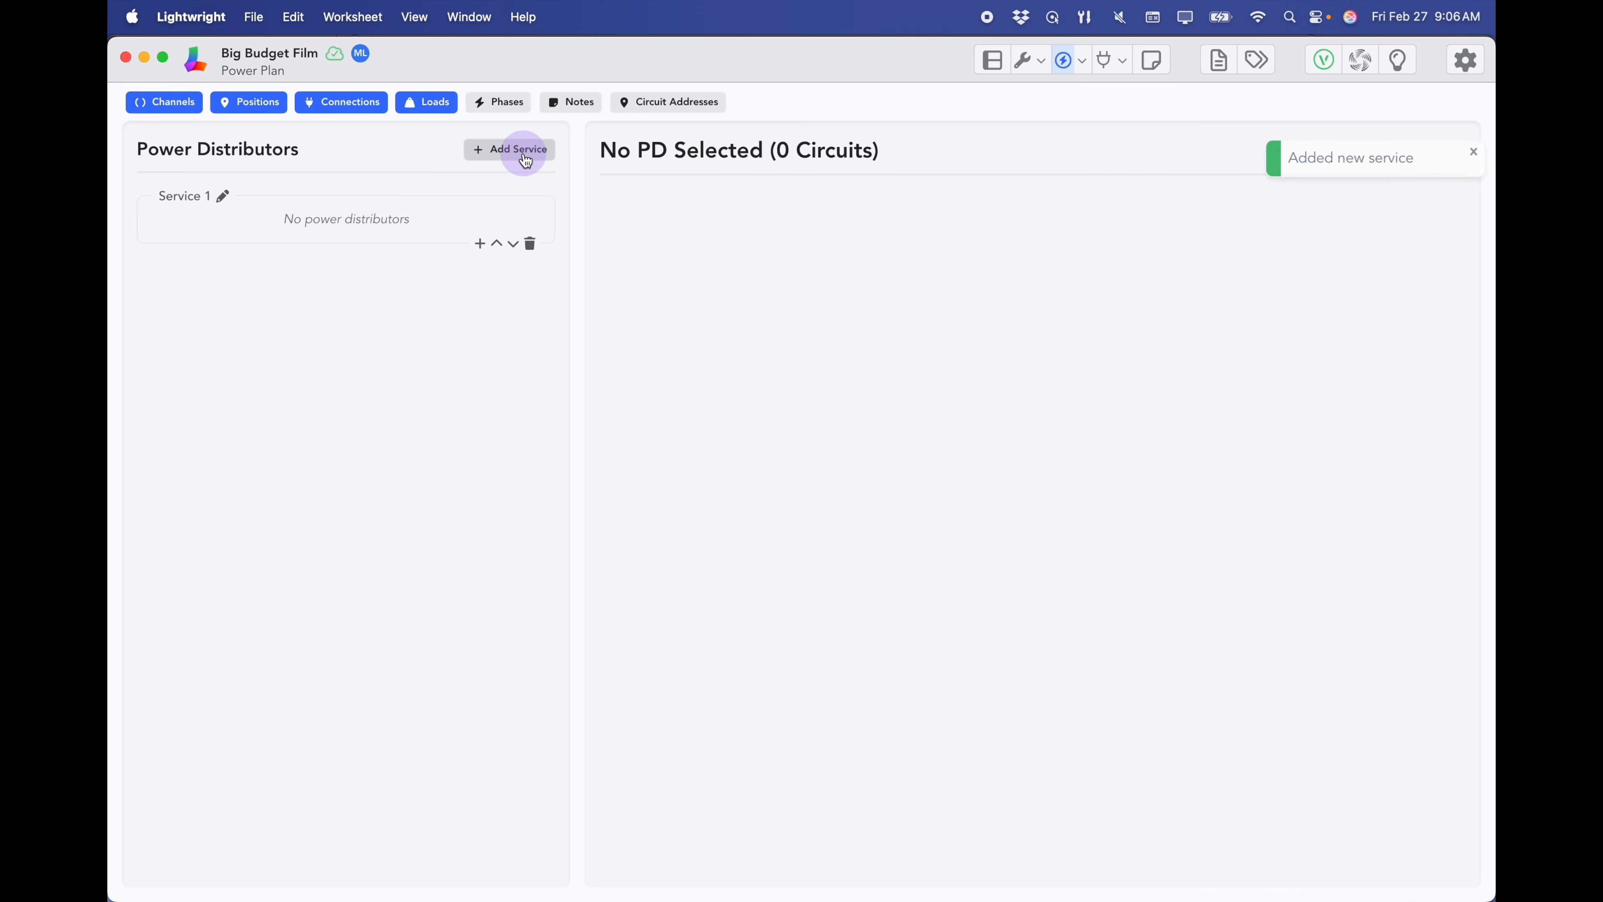
left_click(222, 196)
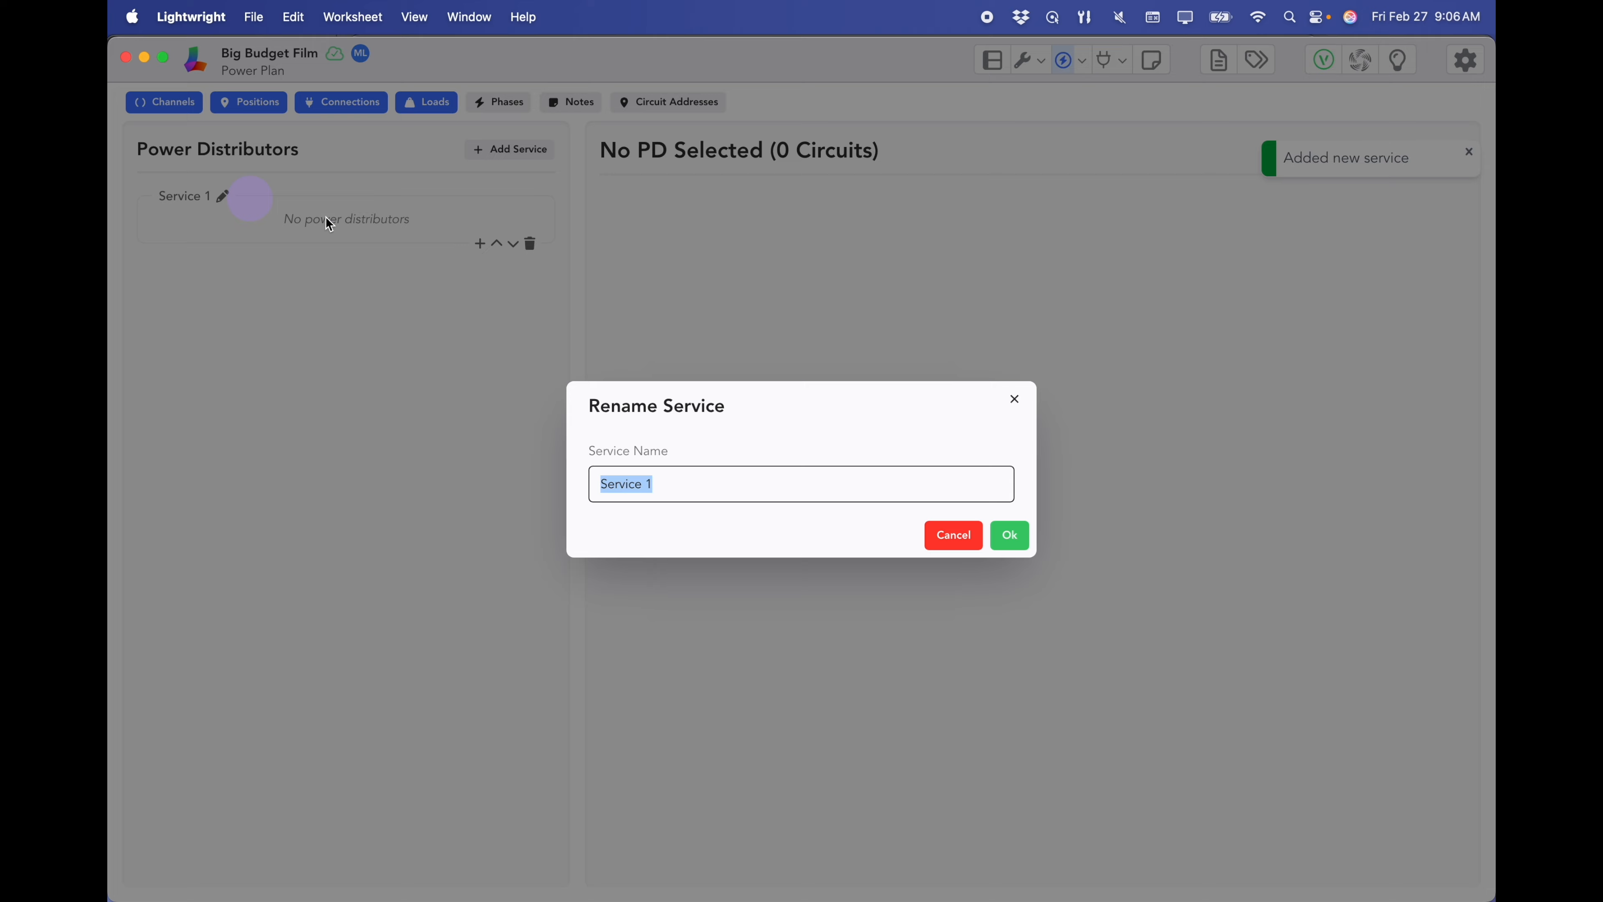
type("S")
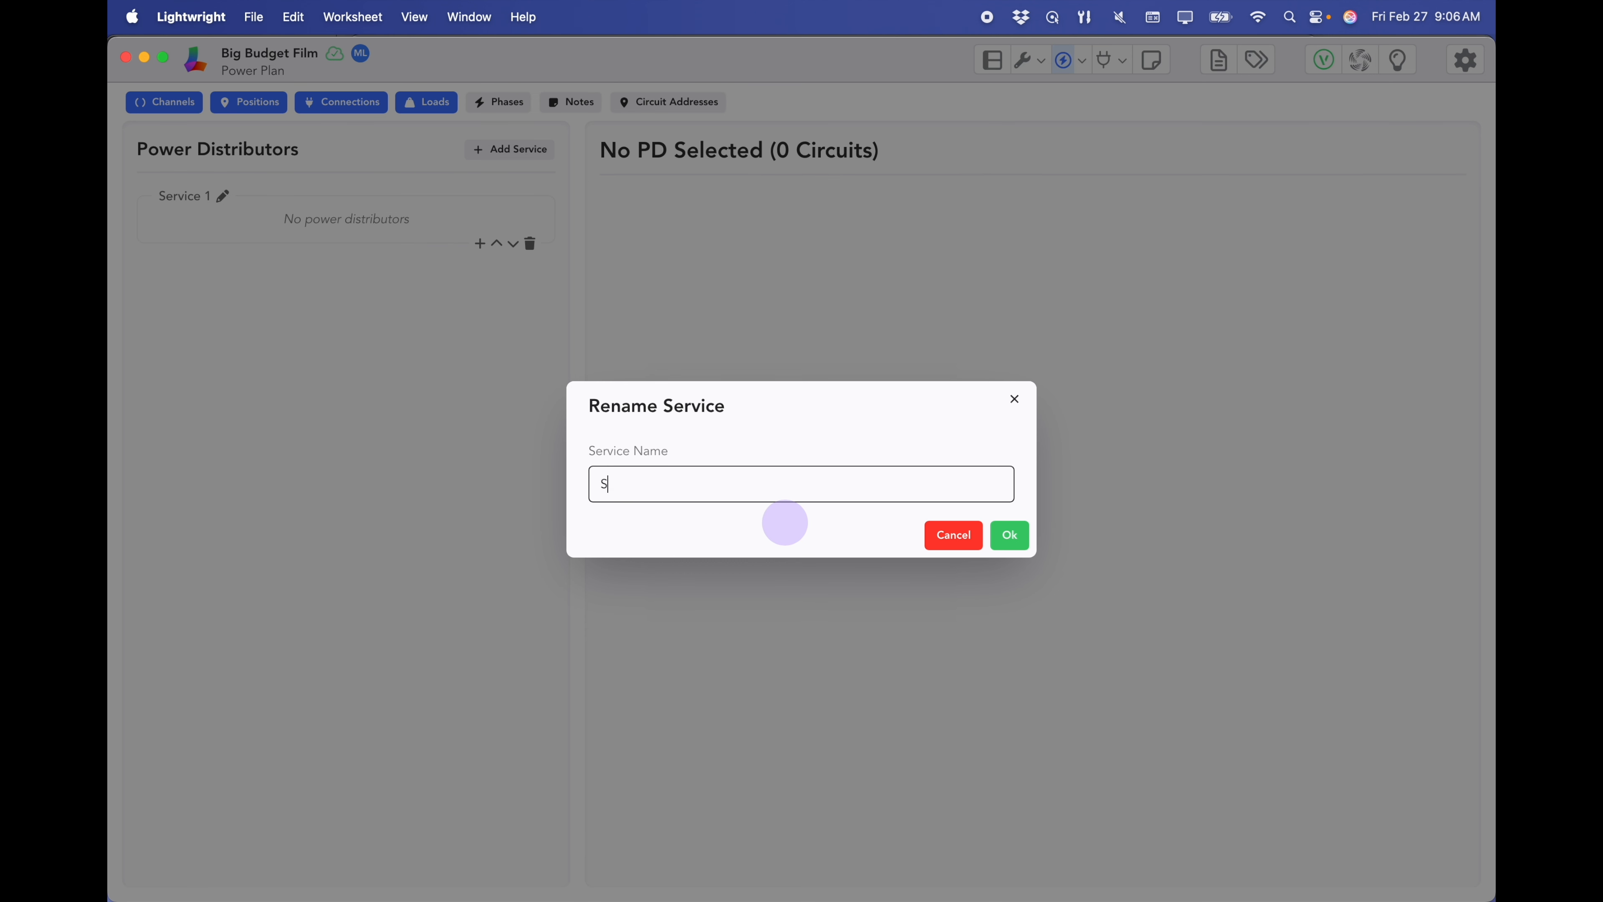
type("outh Wall 200 amp")
left_click(1009, 536)
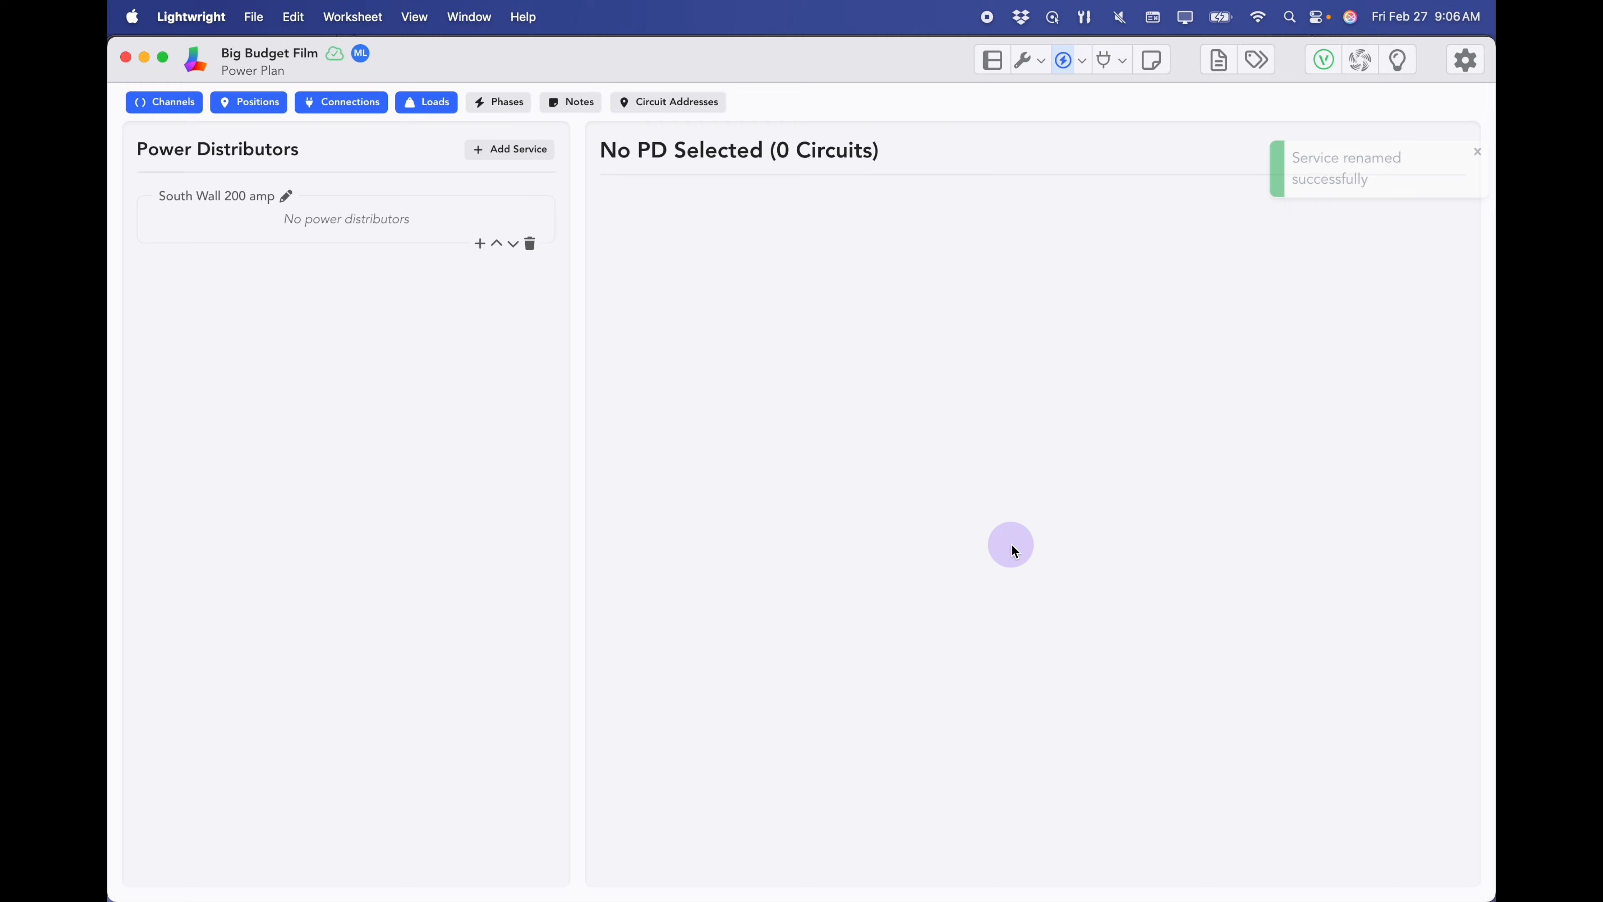
- Start distributor LED Power South with 200 A capacity, 20 A breakers, AC Three Phase
left_click(480, 244)
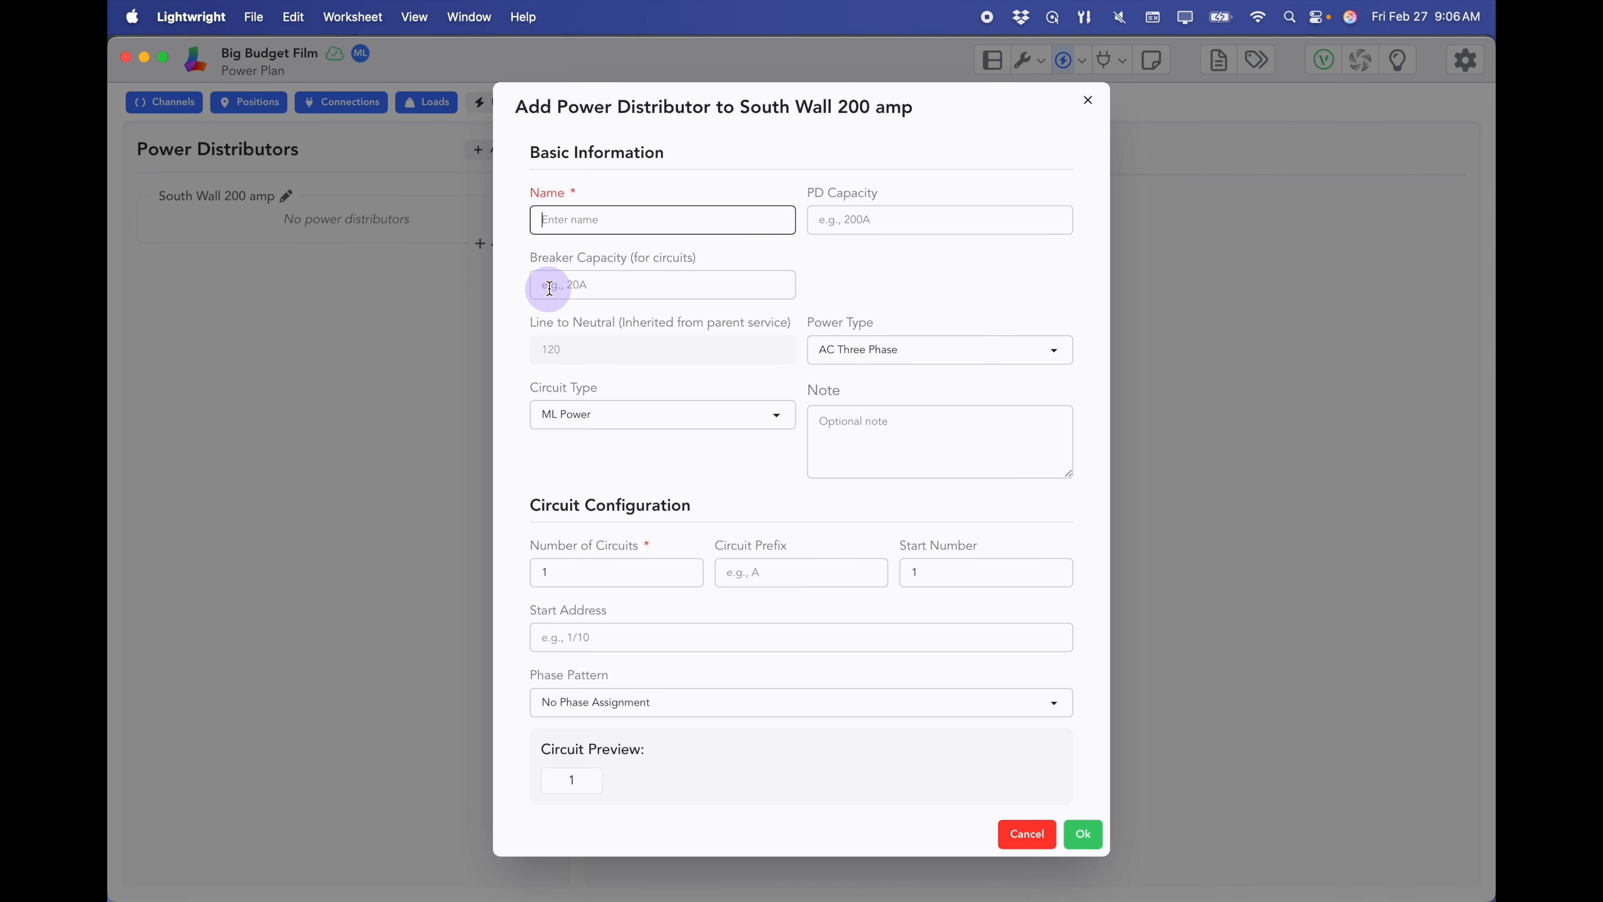
type("LED Power South")
key("Tab")
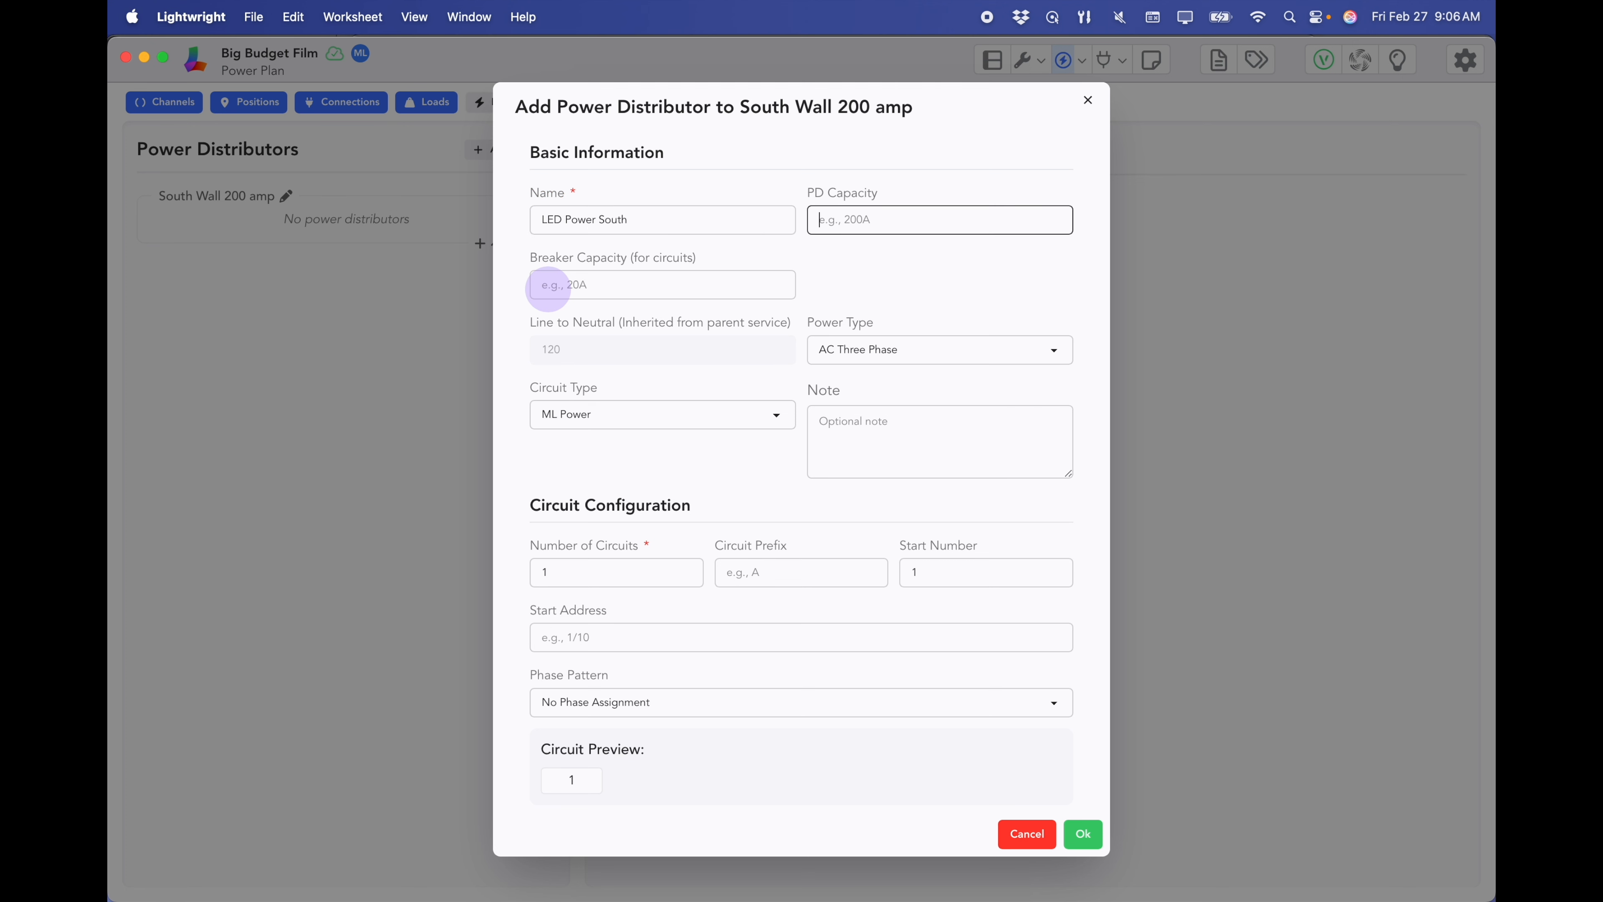
type("200")
key("Tab")
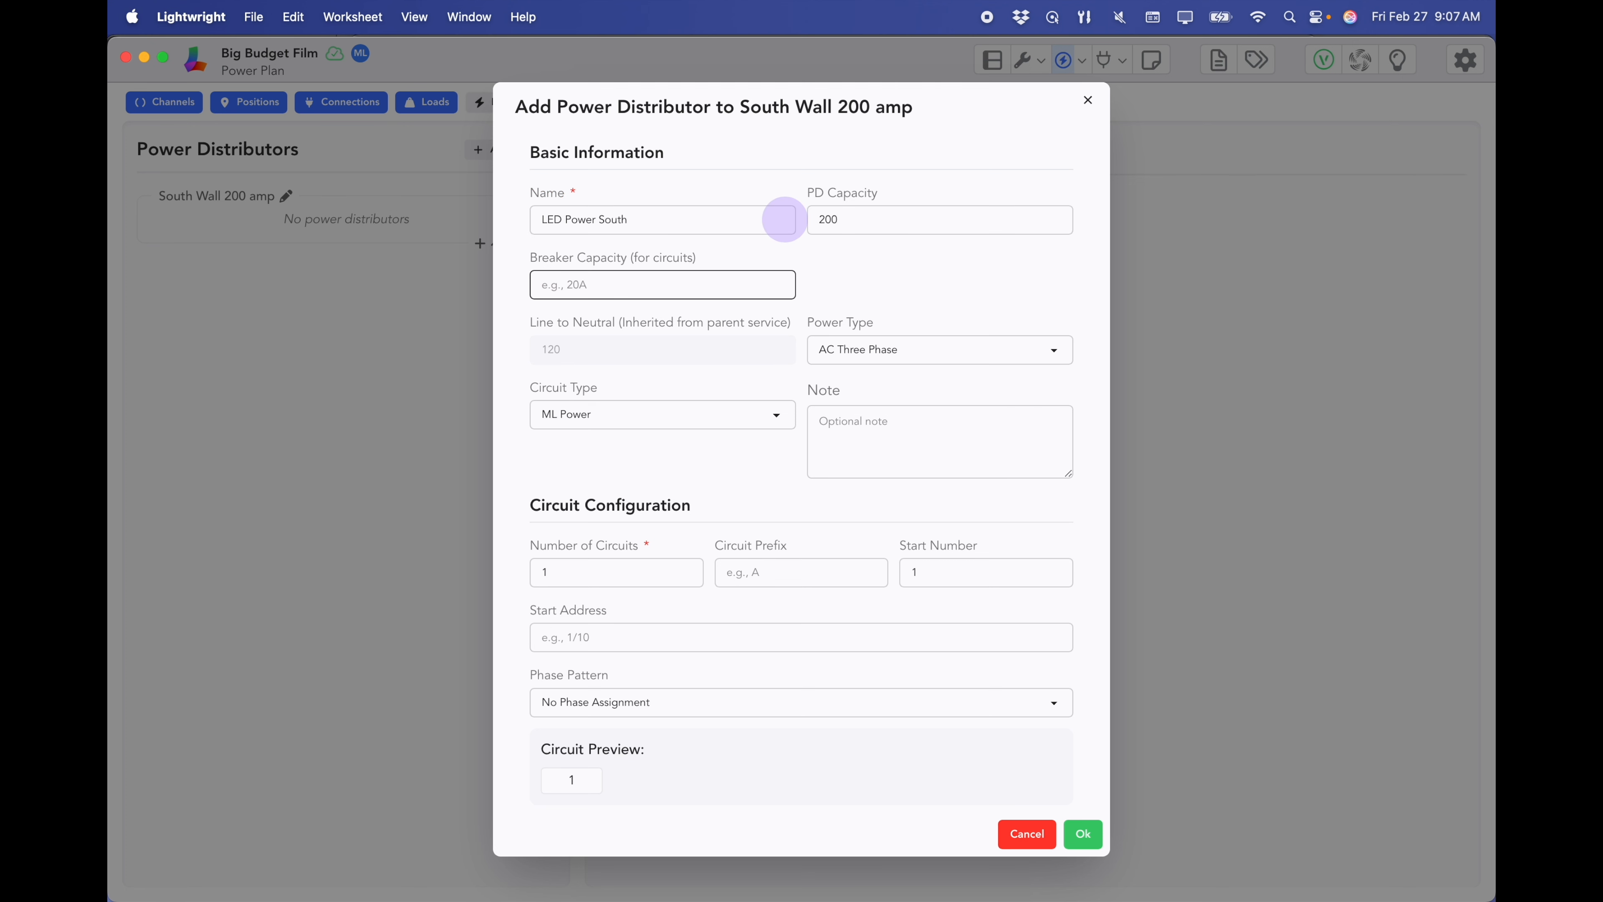
type("20")
left_click(899, 349)
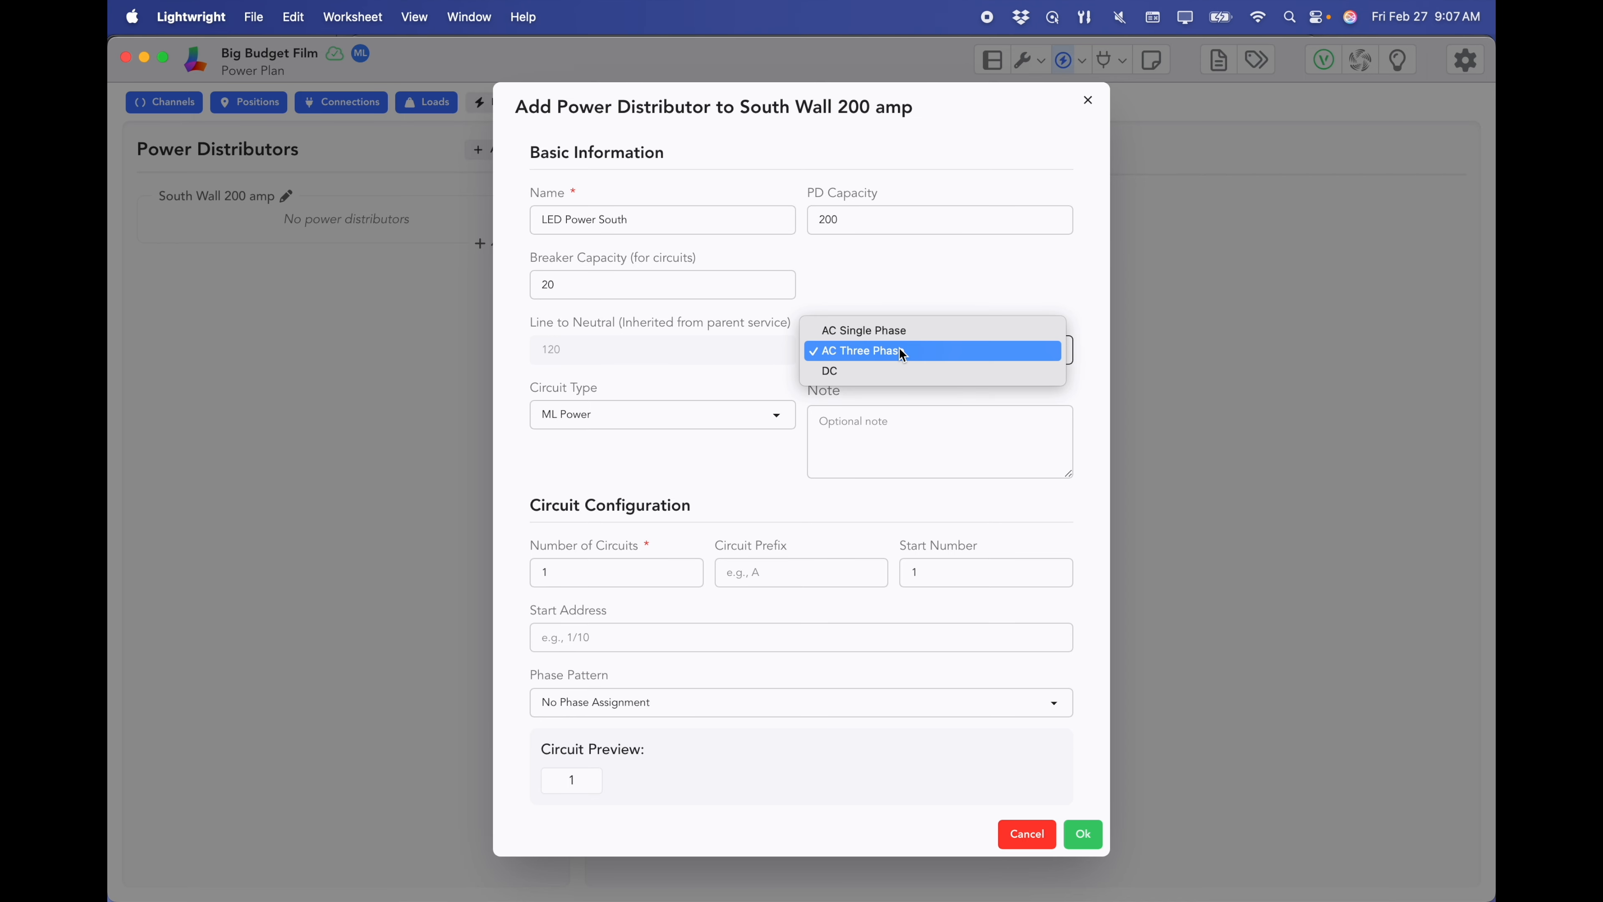
left_click(899, 348)
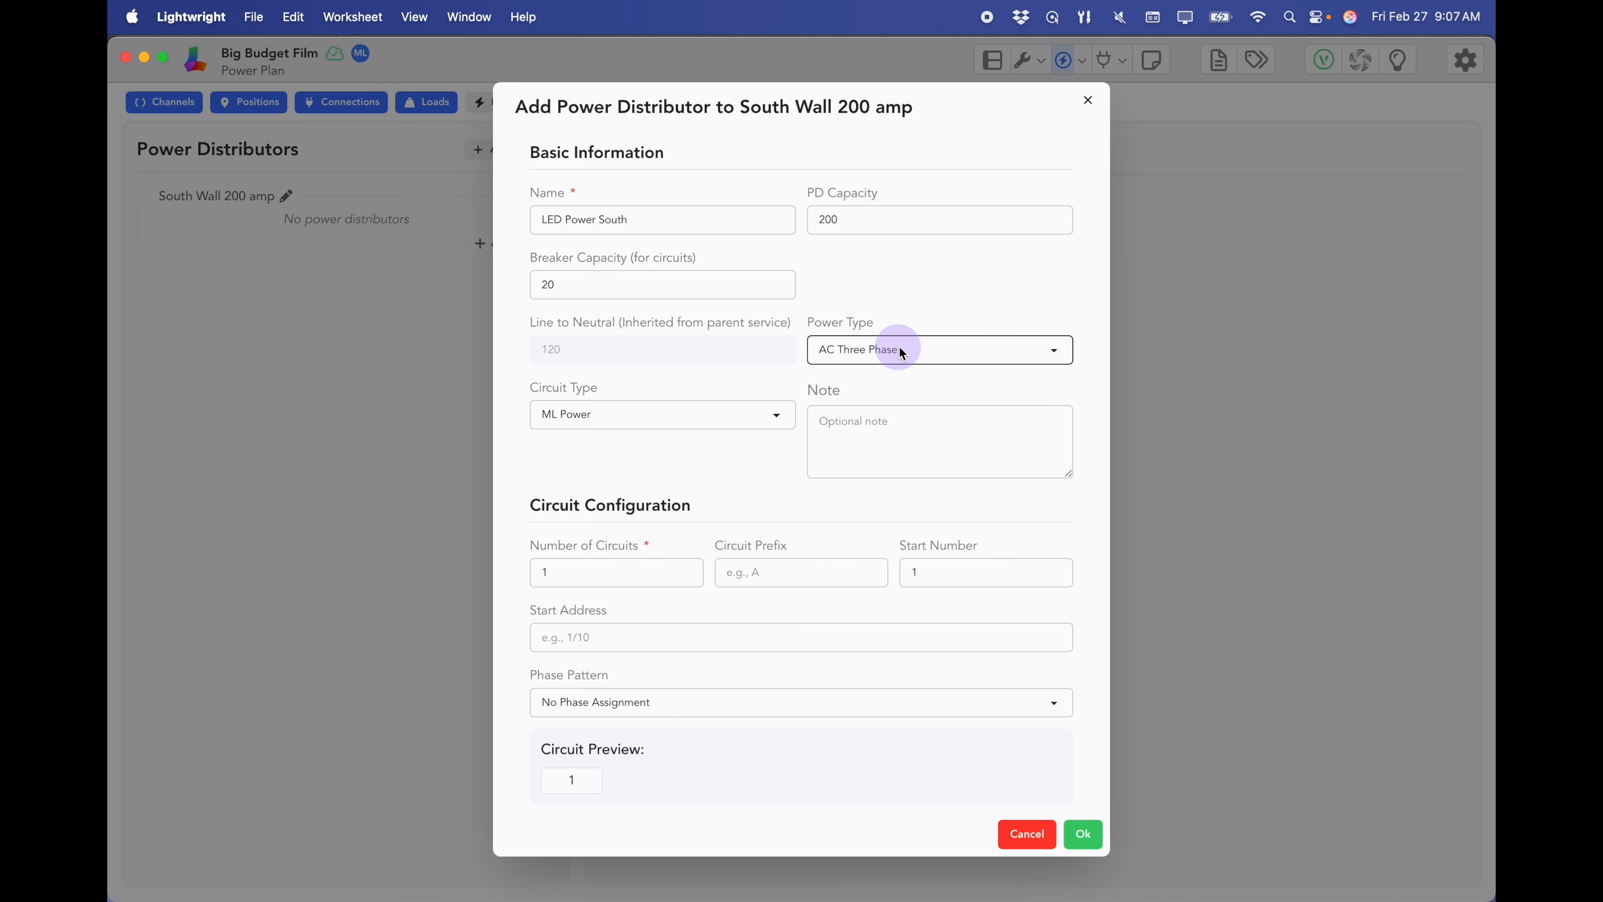
- Give it 48 circuits with prefix A and the Standard 120 Rack phase pattern, then create it
left_click(583, 574)
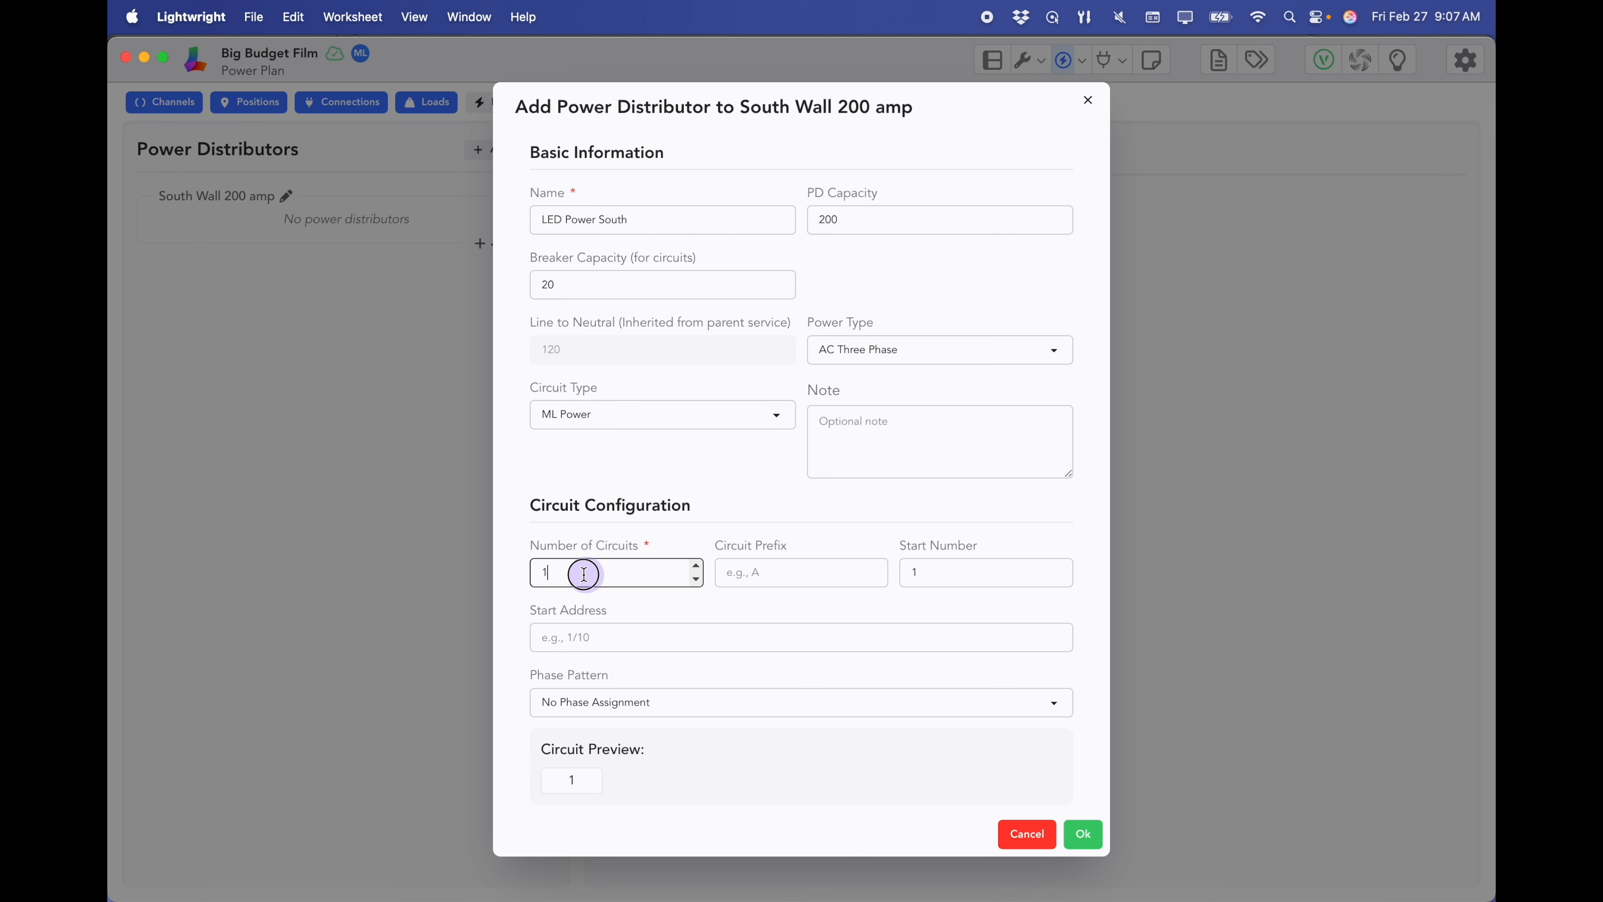
key("BackSpace")
type("48")
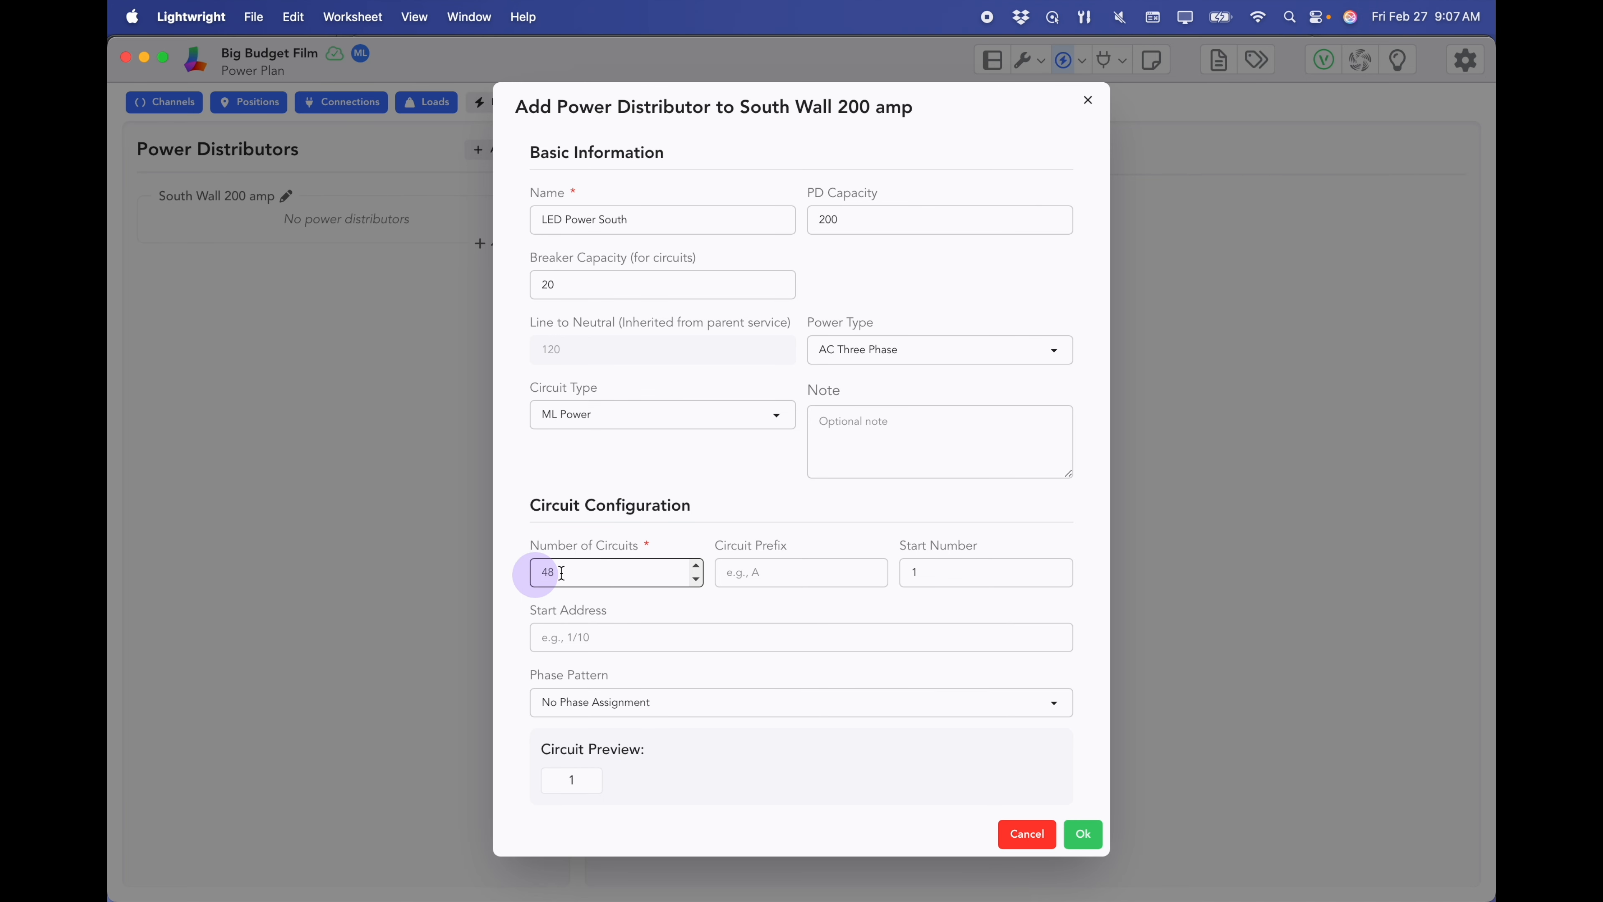
left_click(735, 571)
type("A")
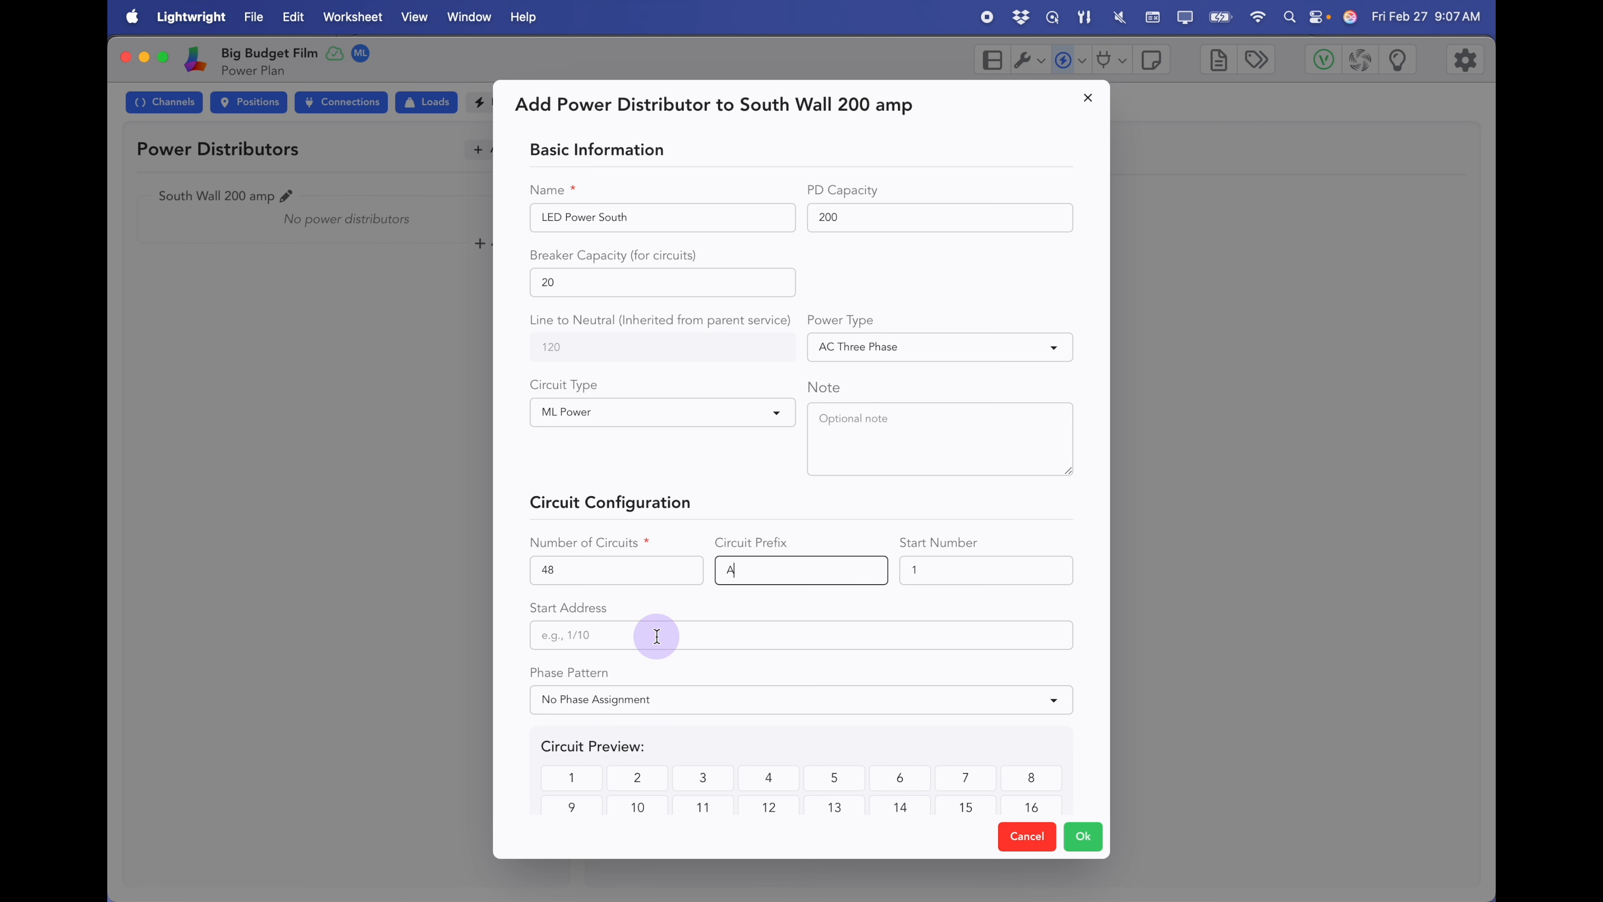
scroll(630, 637, "down", 2)
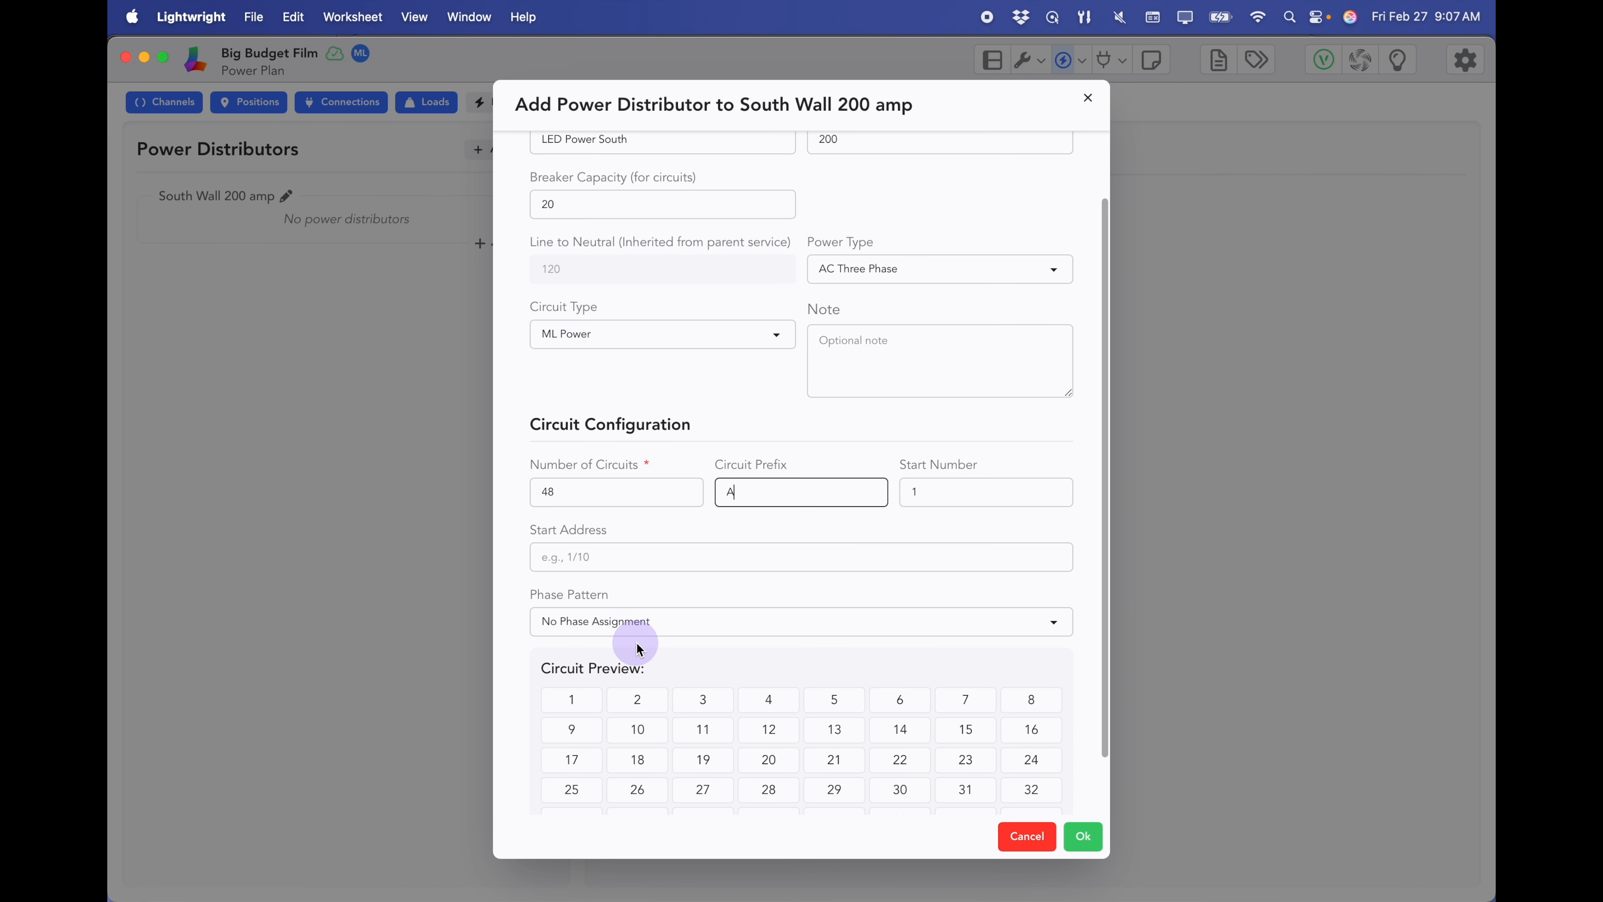
left_click(671, 622)
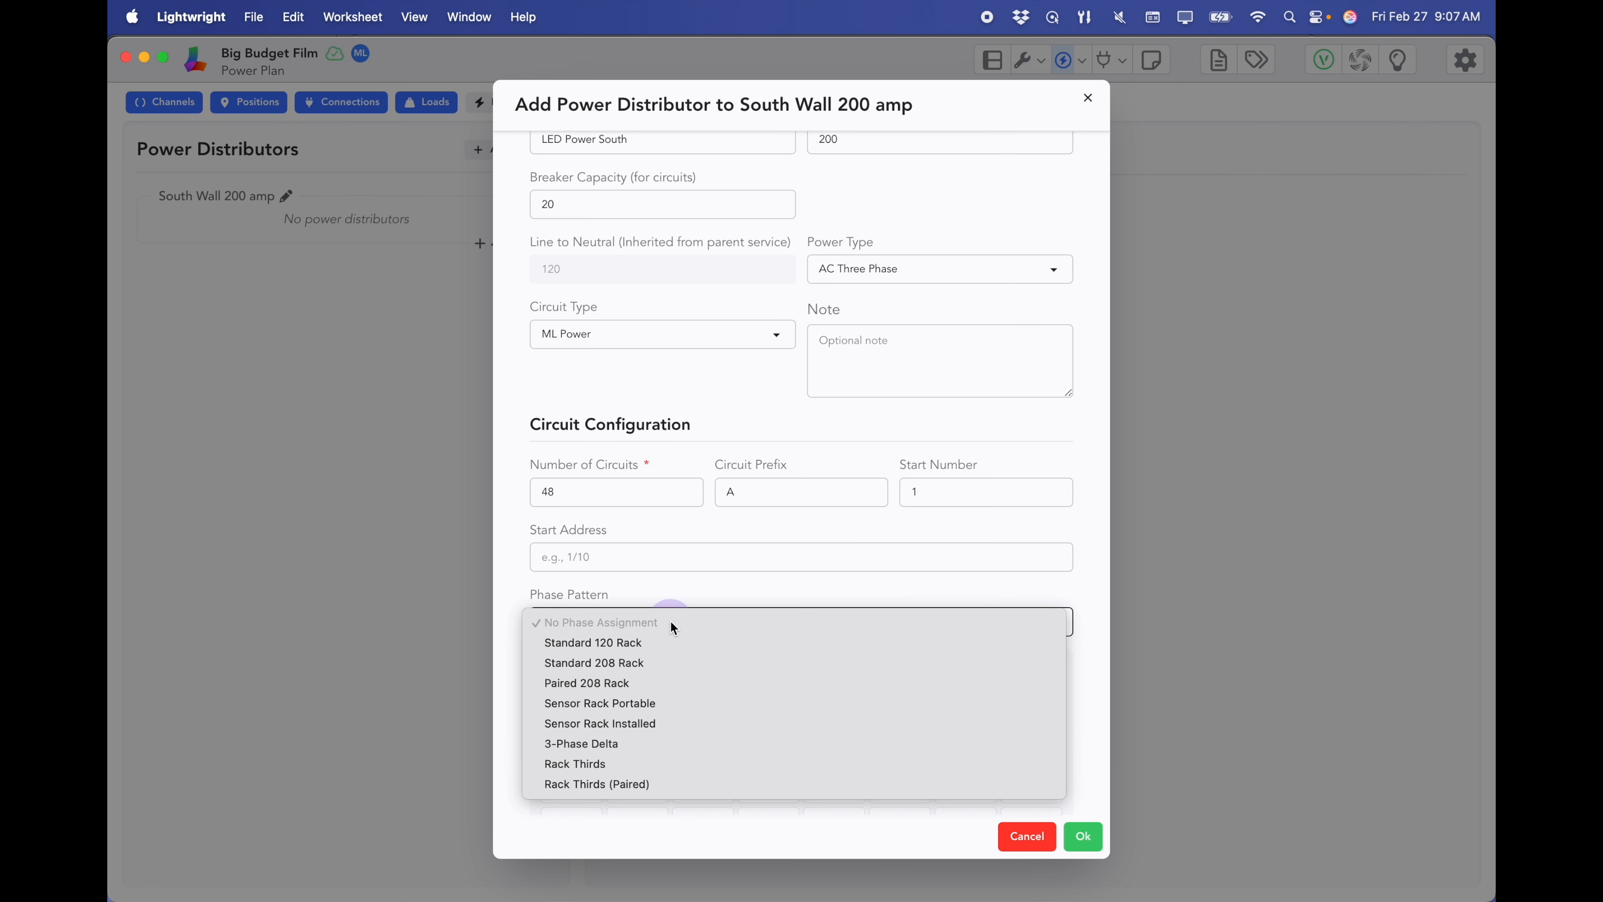
left_click(626, 644)
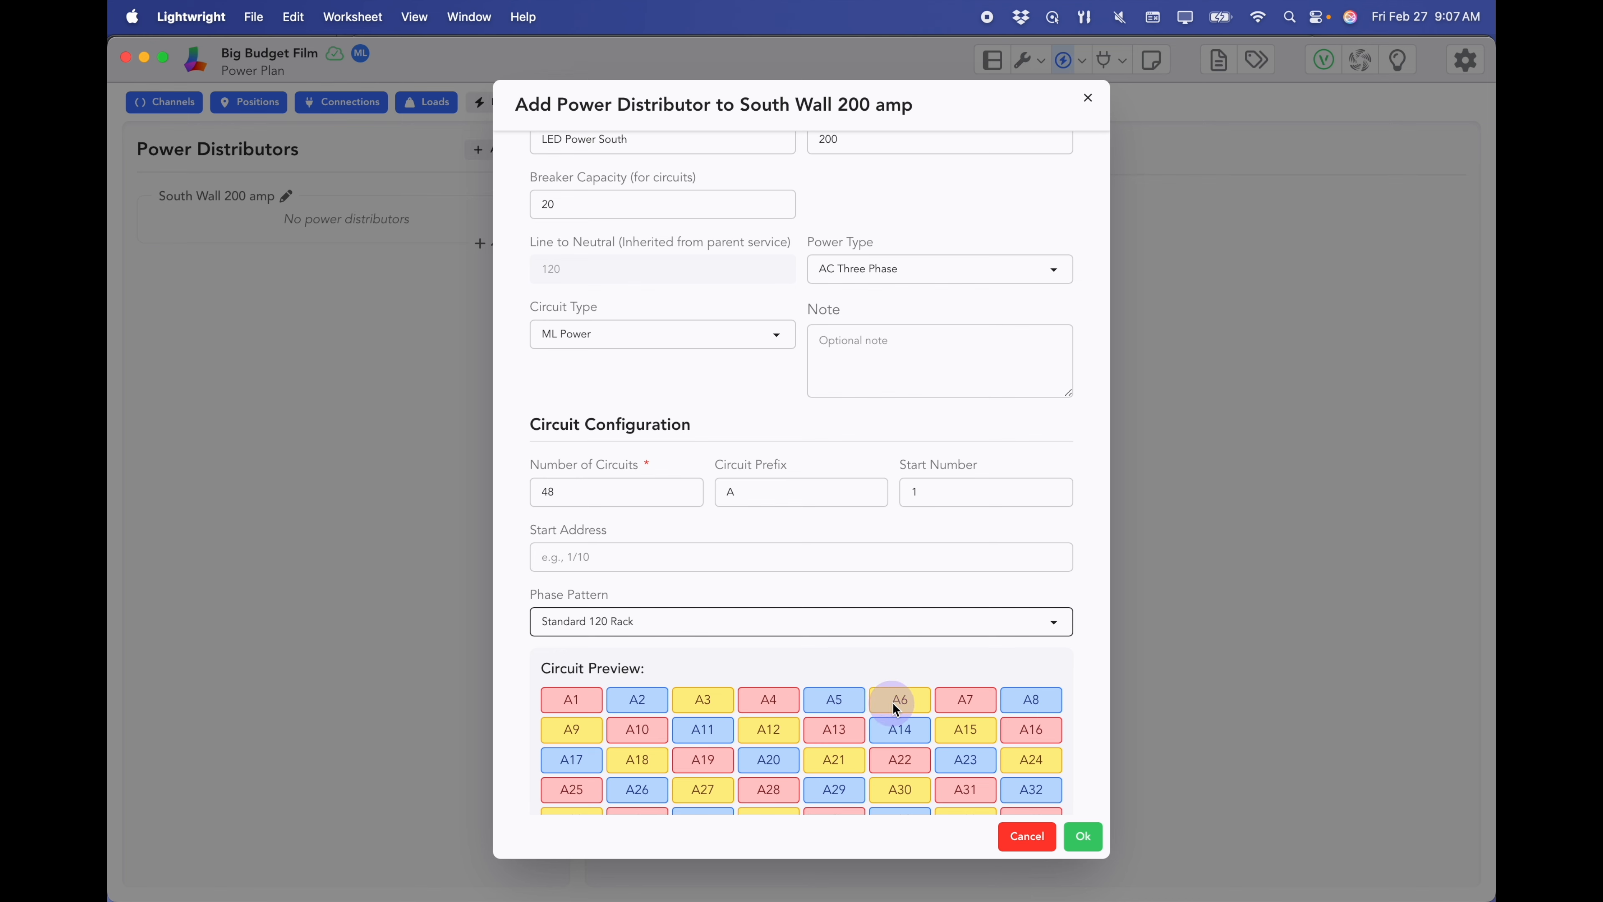
left_click(1086, 837)
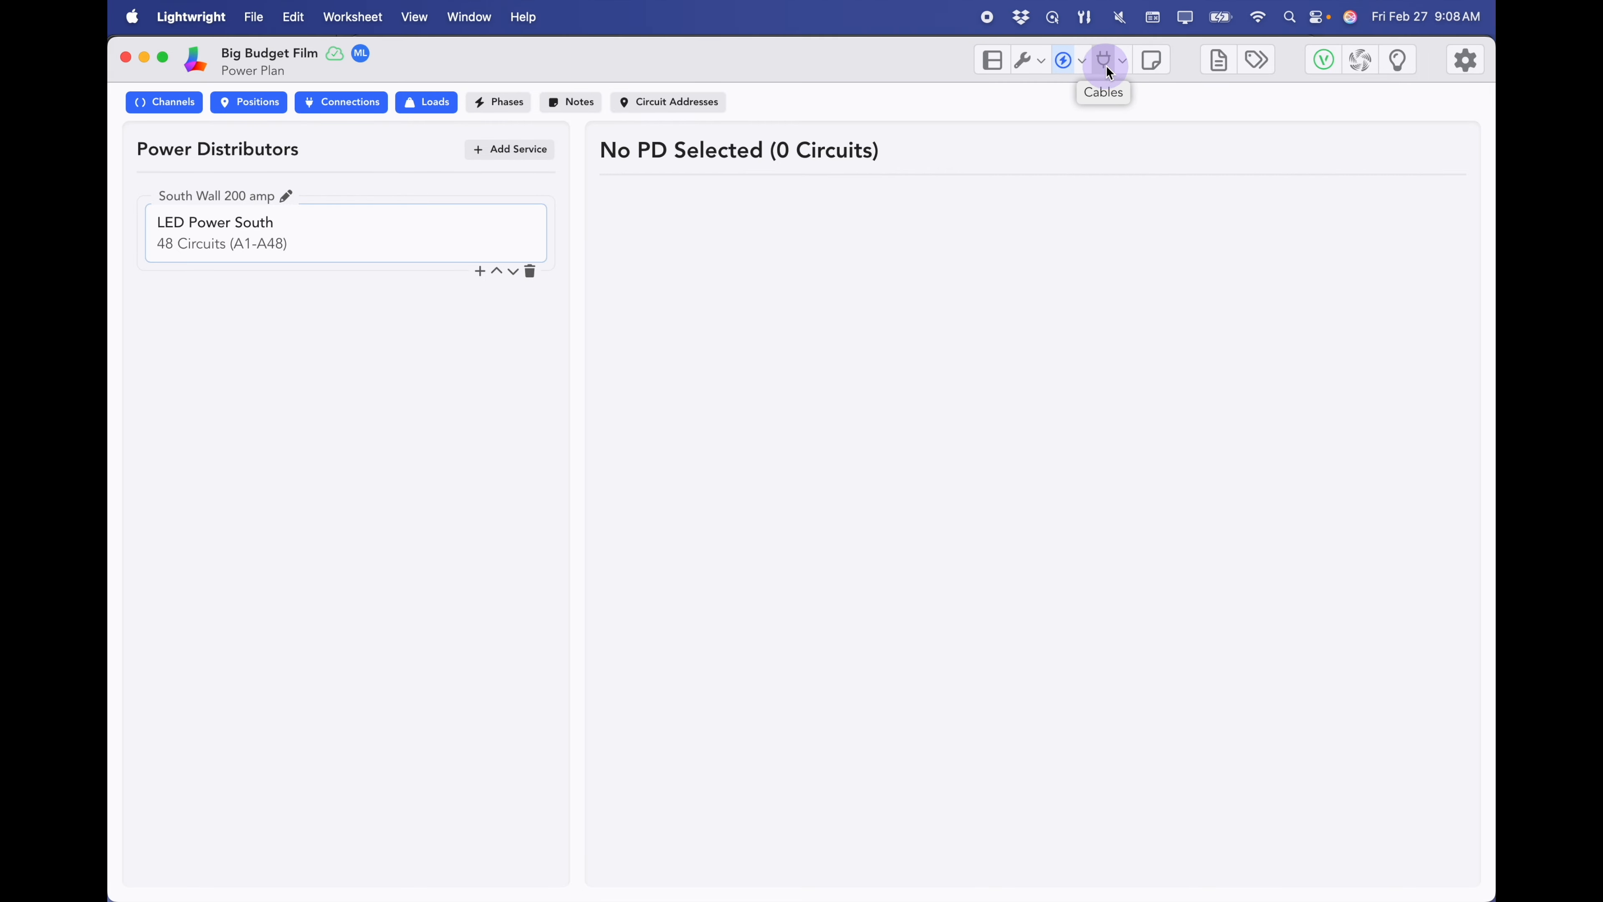
- Create a 100' cable type for a new mult and start its chain at device 815
left_click(1107, 69)
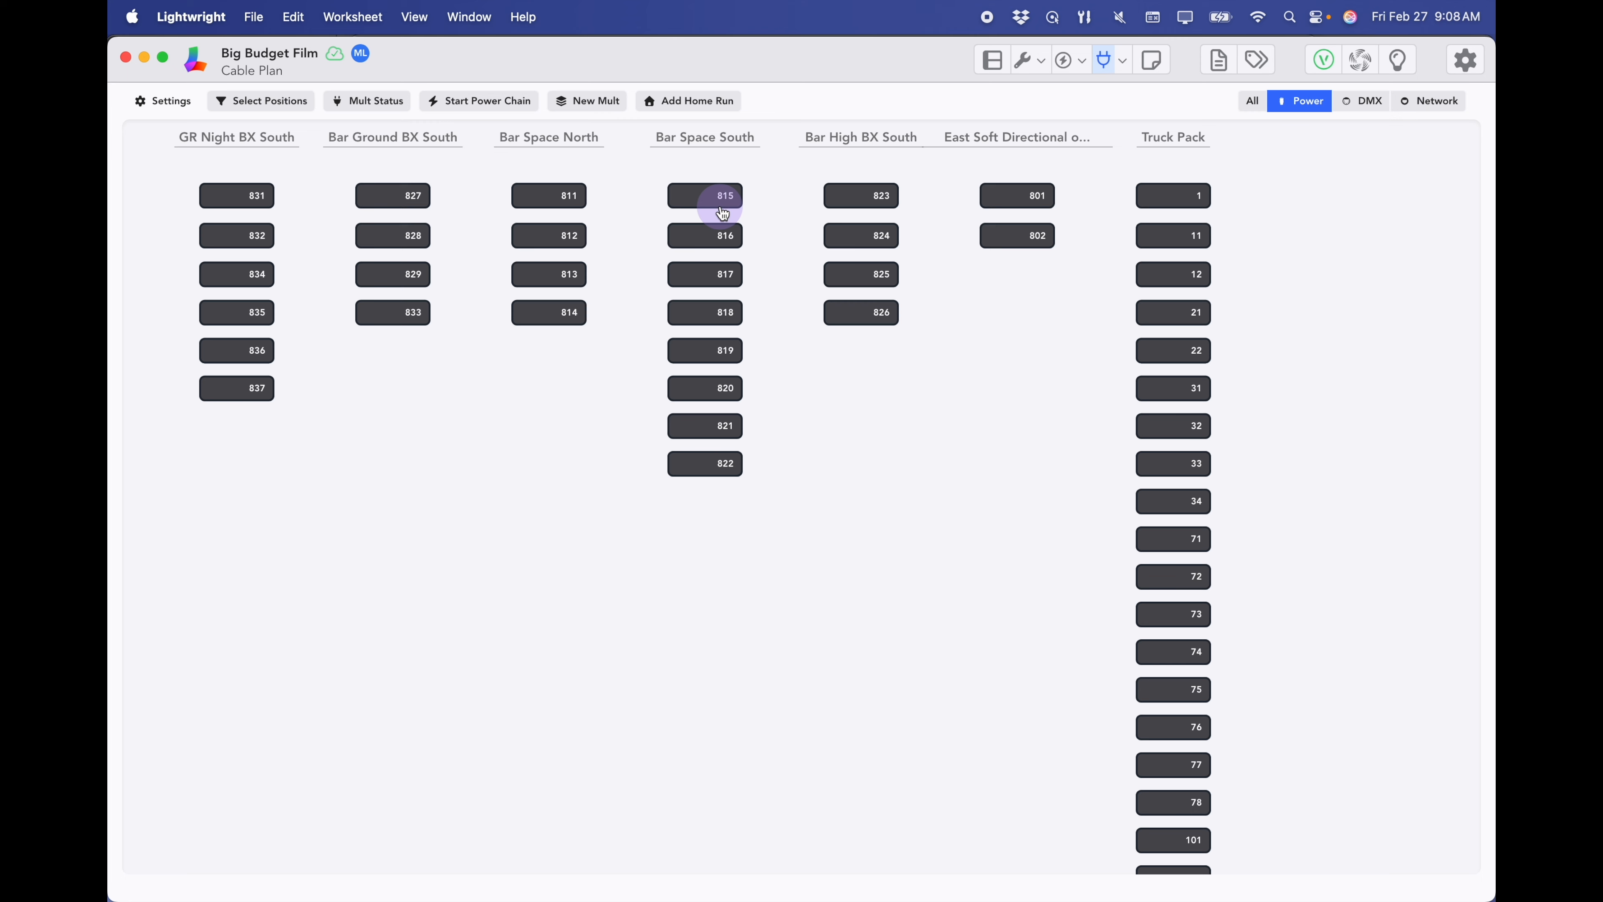
left_click(593, 104)
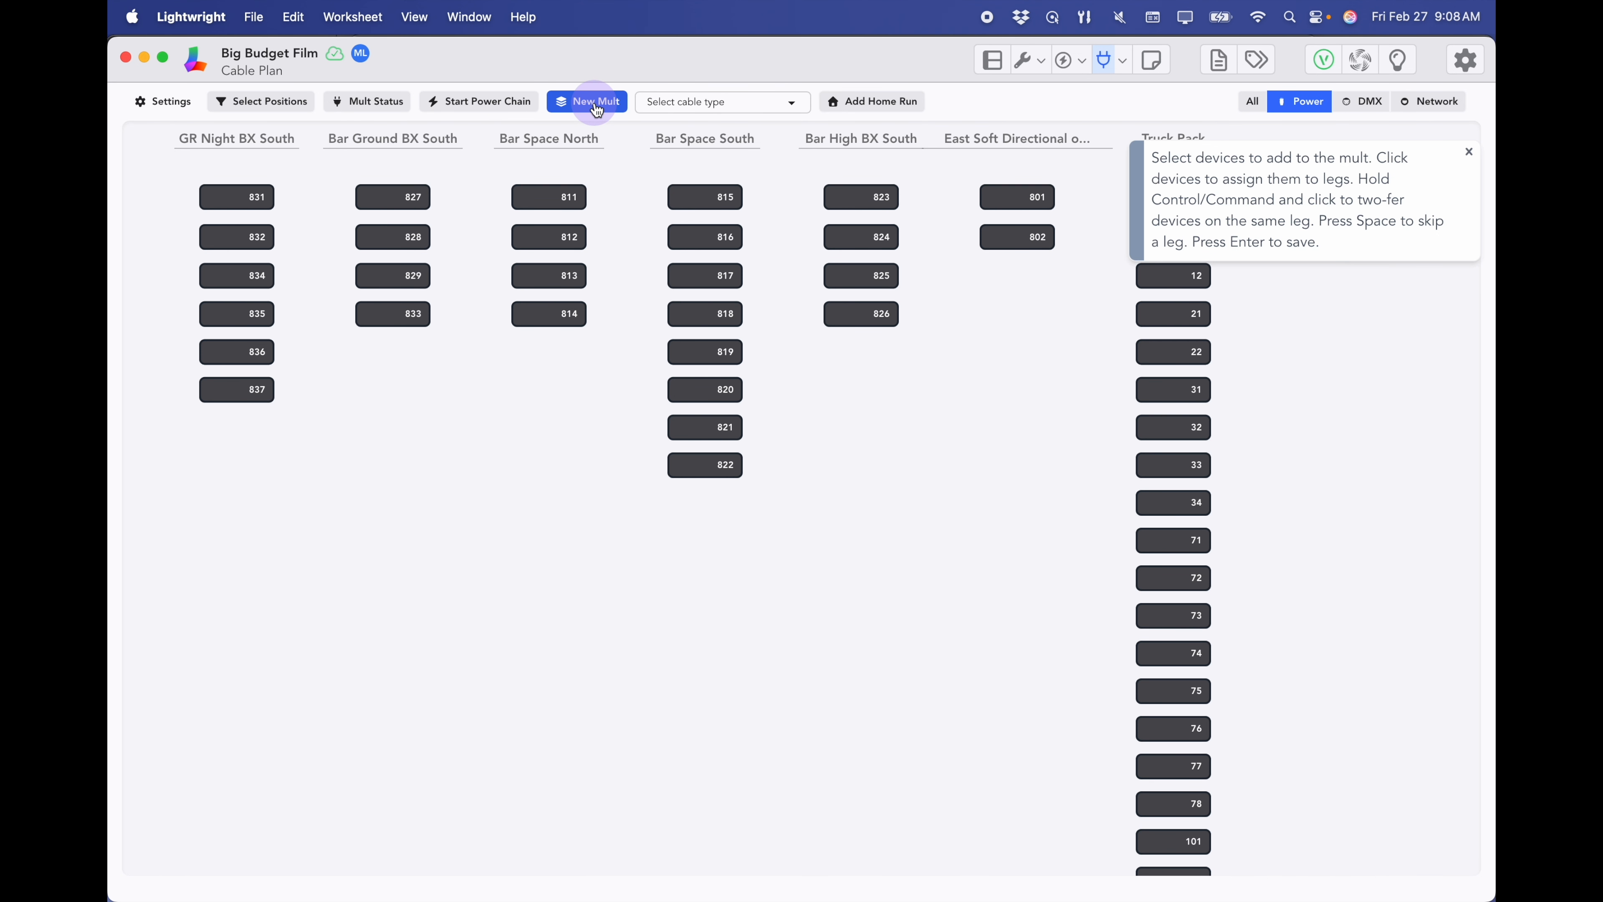
left_click(791, 104)
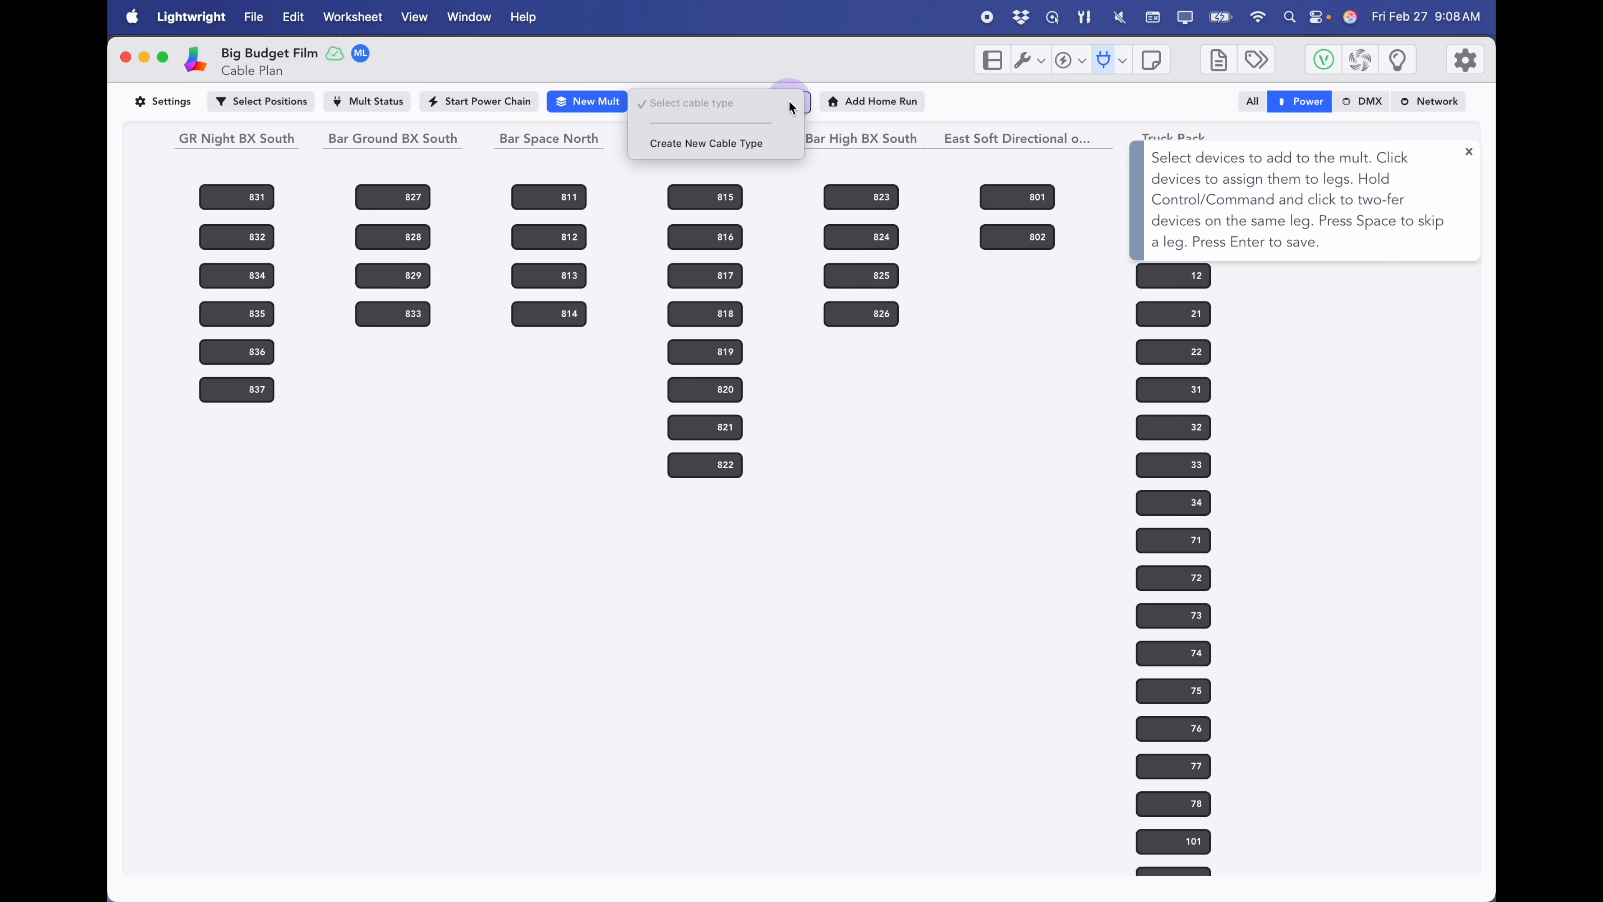
left_click(751, 145)
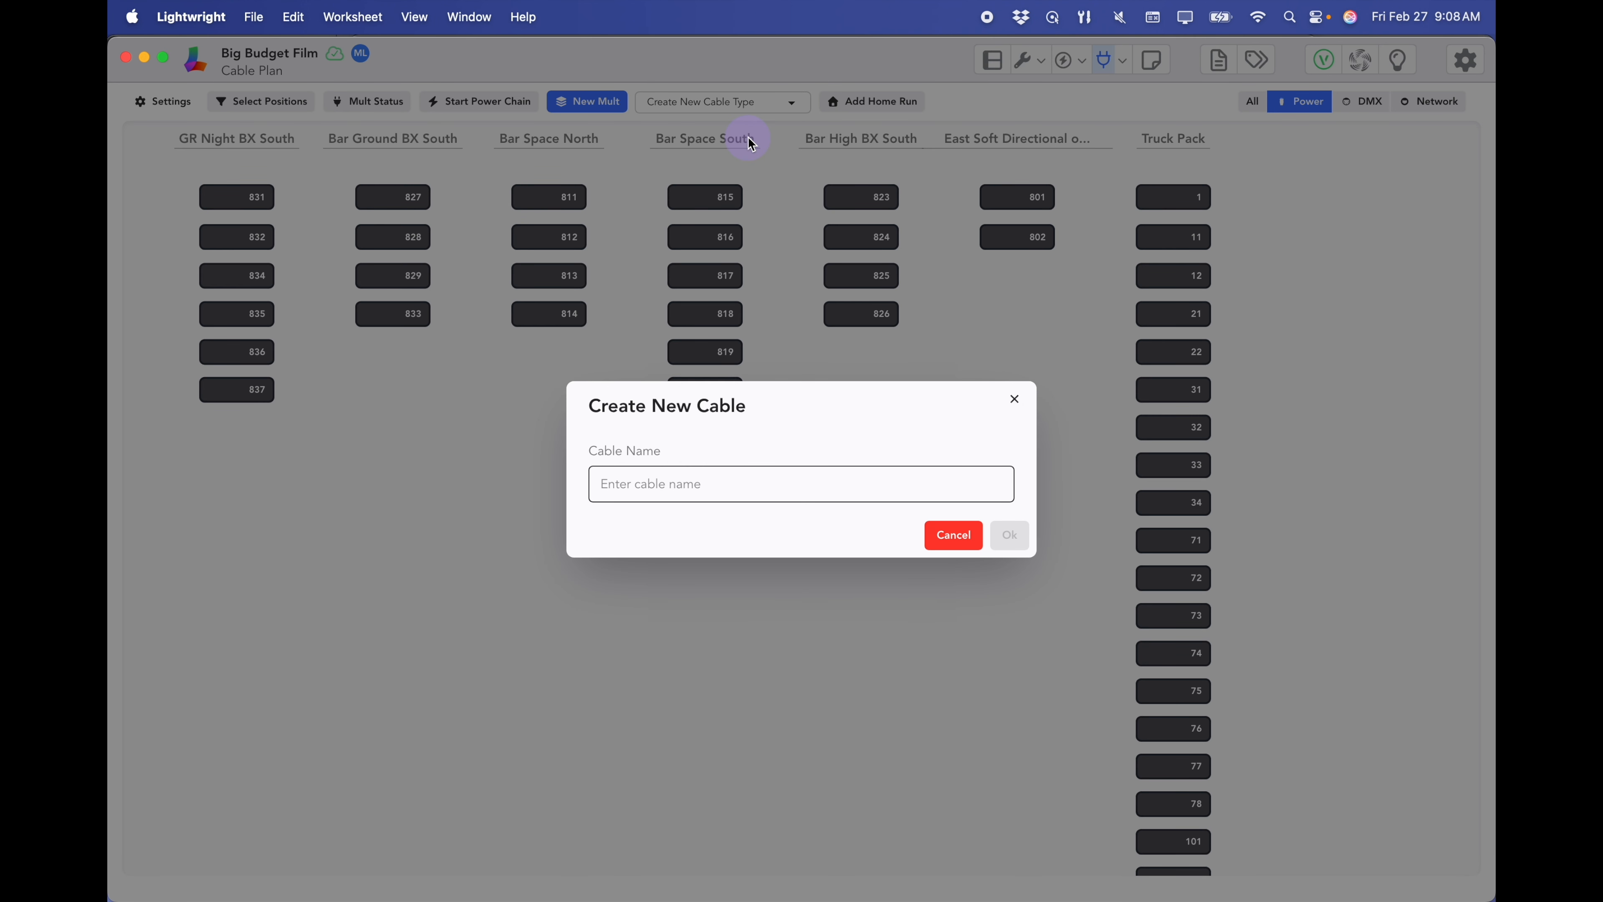
type("100")
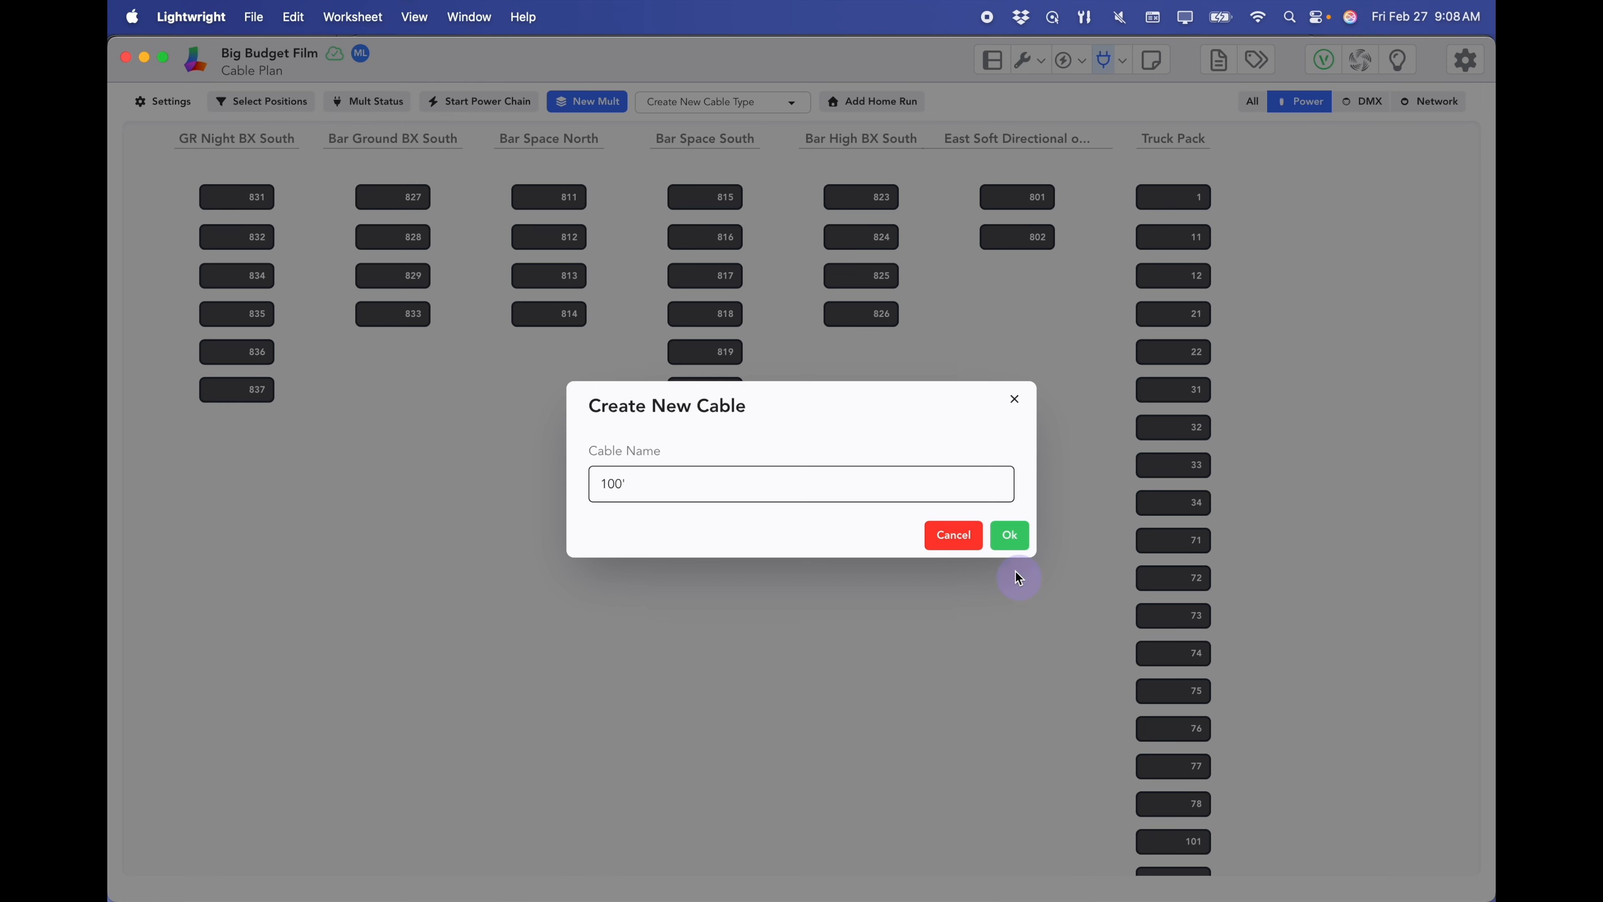
left_click(1010, 535)
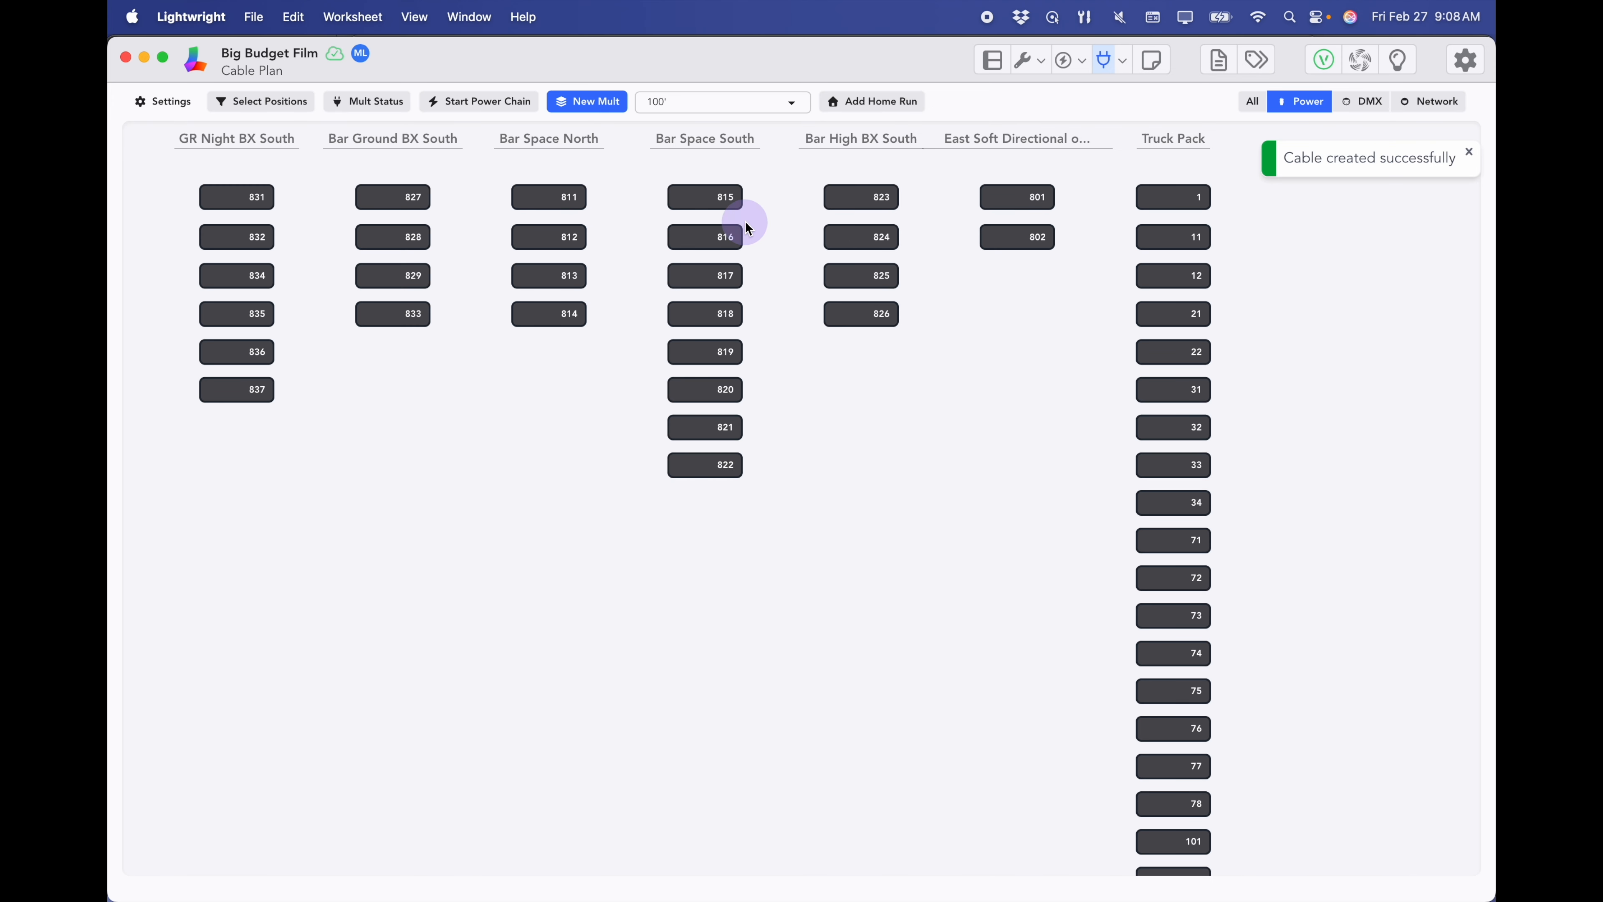
left_click(708, 207)
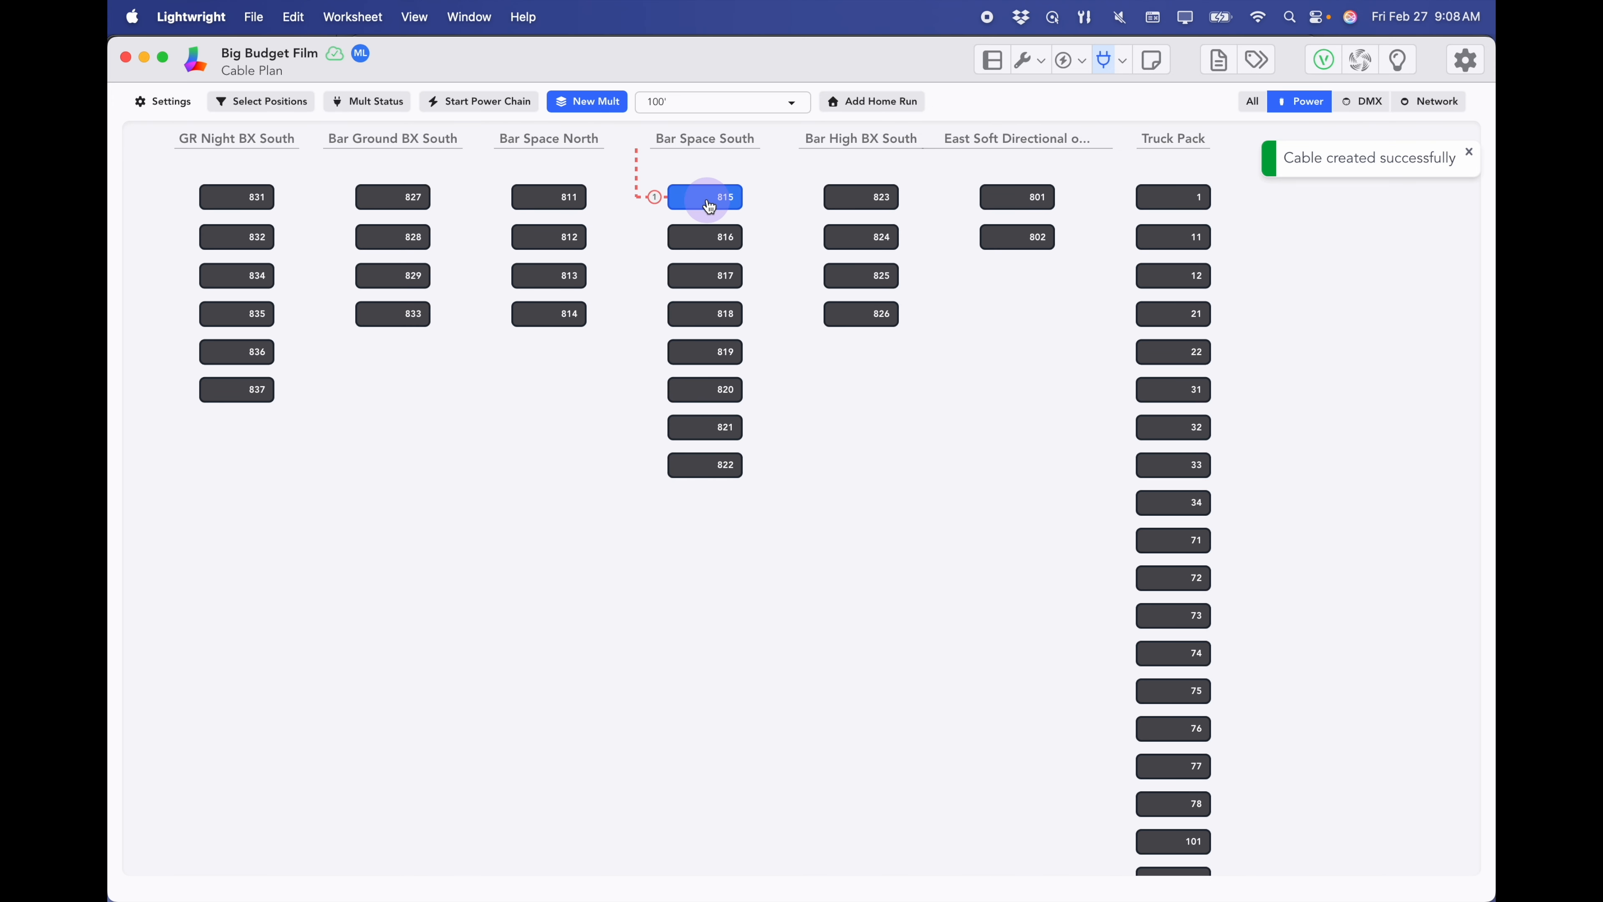
- Chain devices 816–822 into a six-leg mult, two-fering 819/820 and 821/822, and save it
left_click(706, 244)
left_click(703, 278)
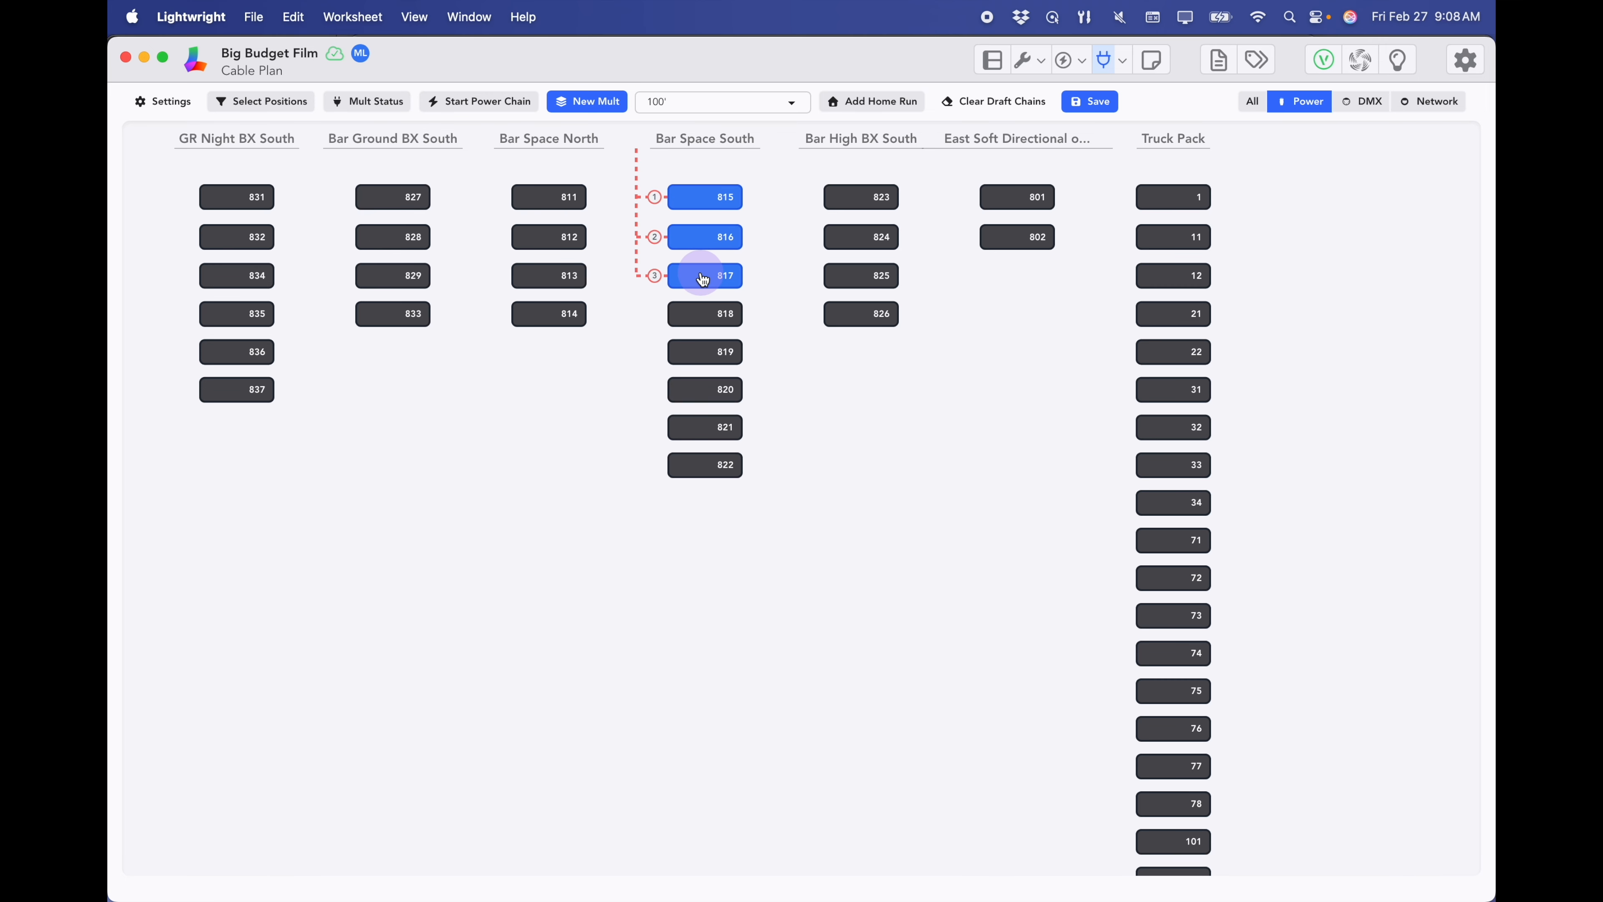
left_click(699, 316)
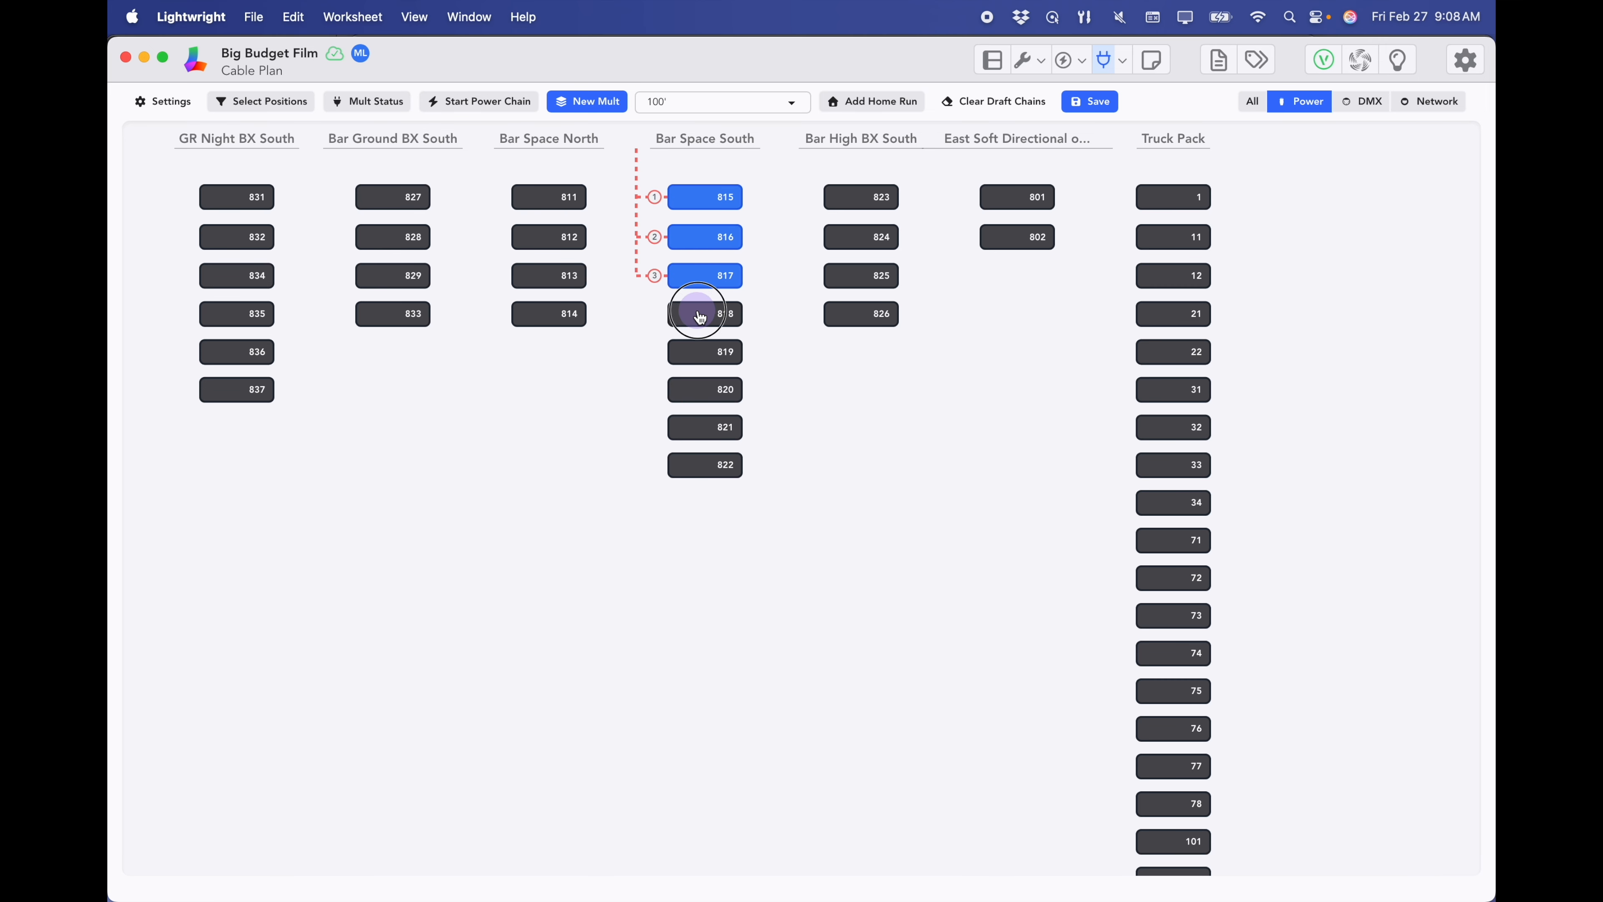
left_click(695, 355)
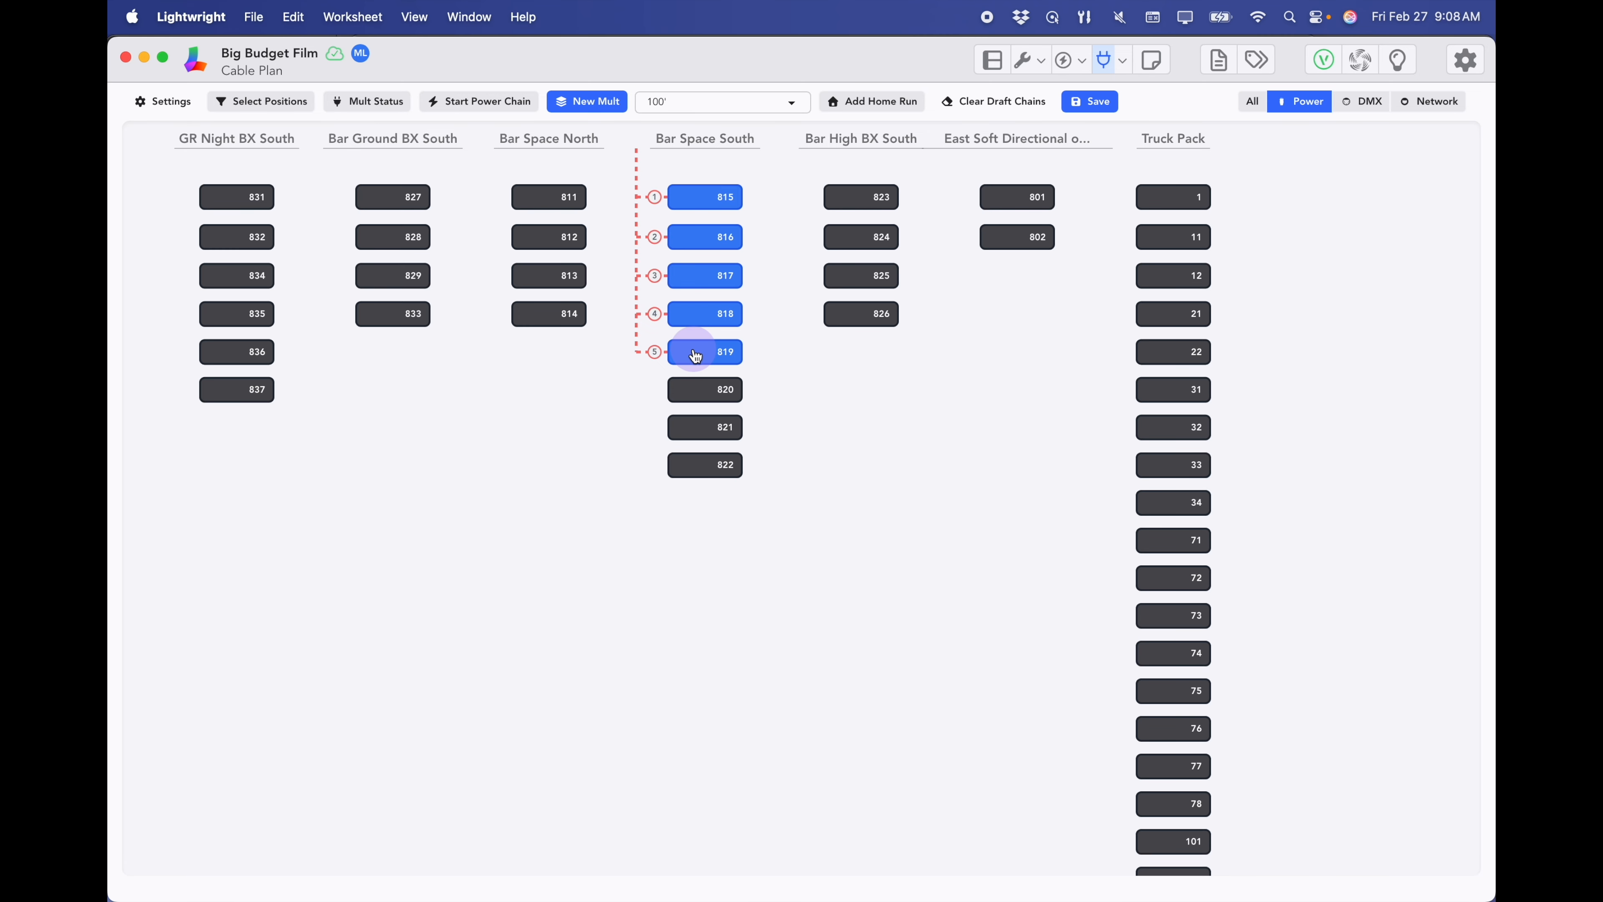
left_click(697, 396, "super")
left_click(701, 438)
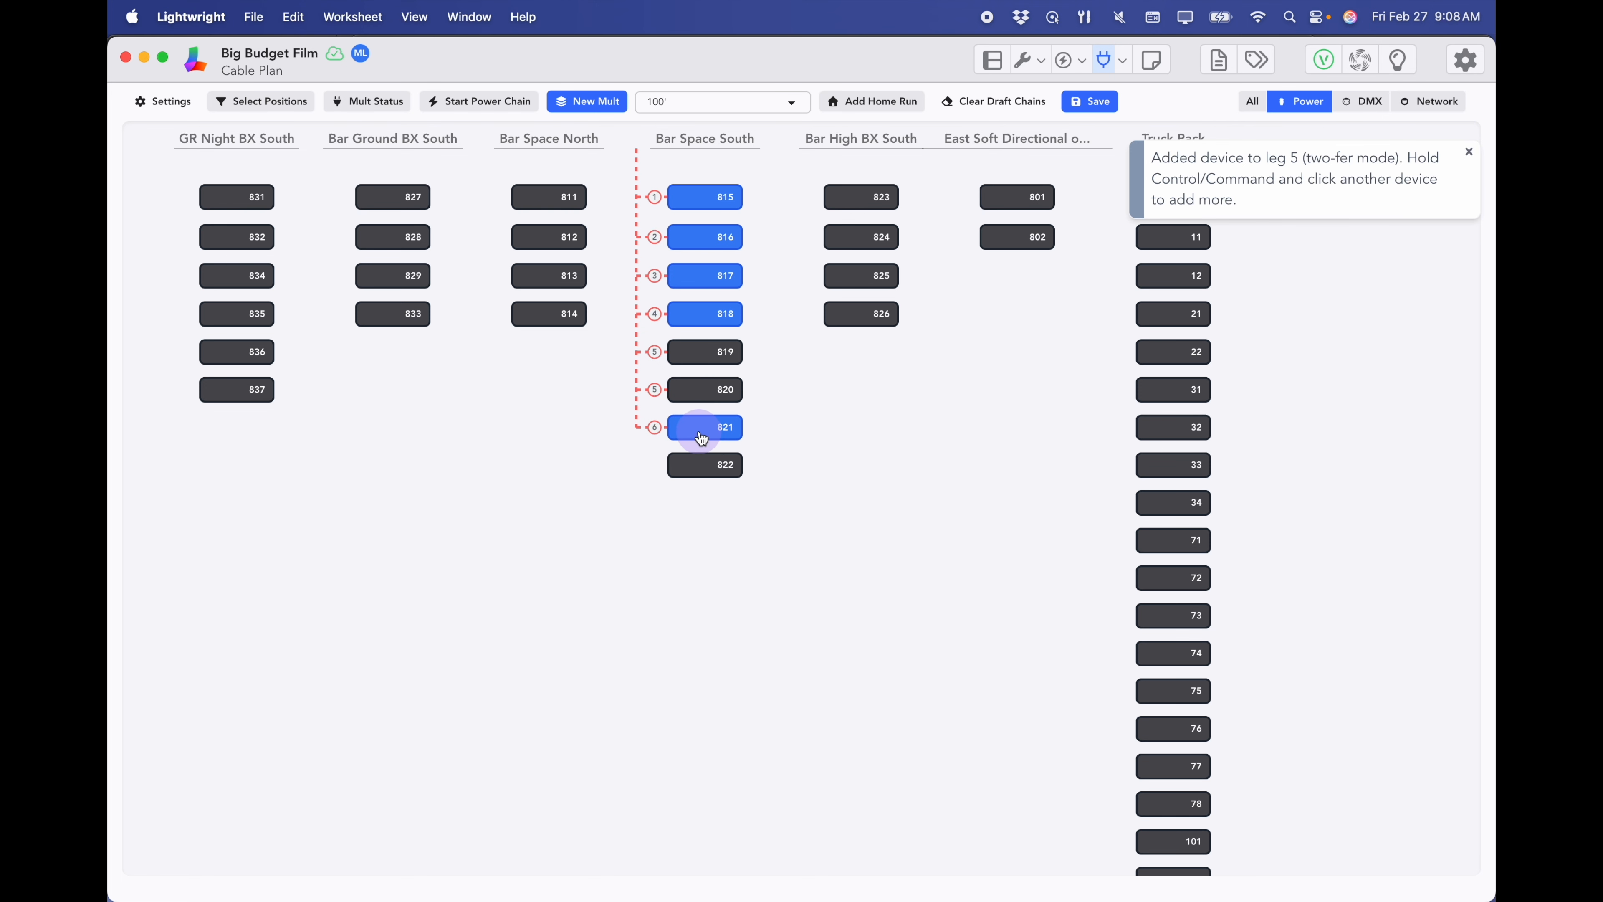
left_click(701, 471, "super")
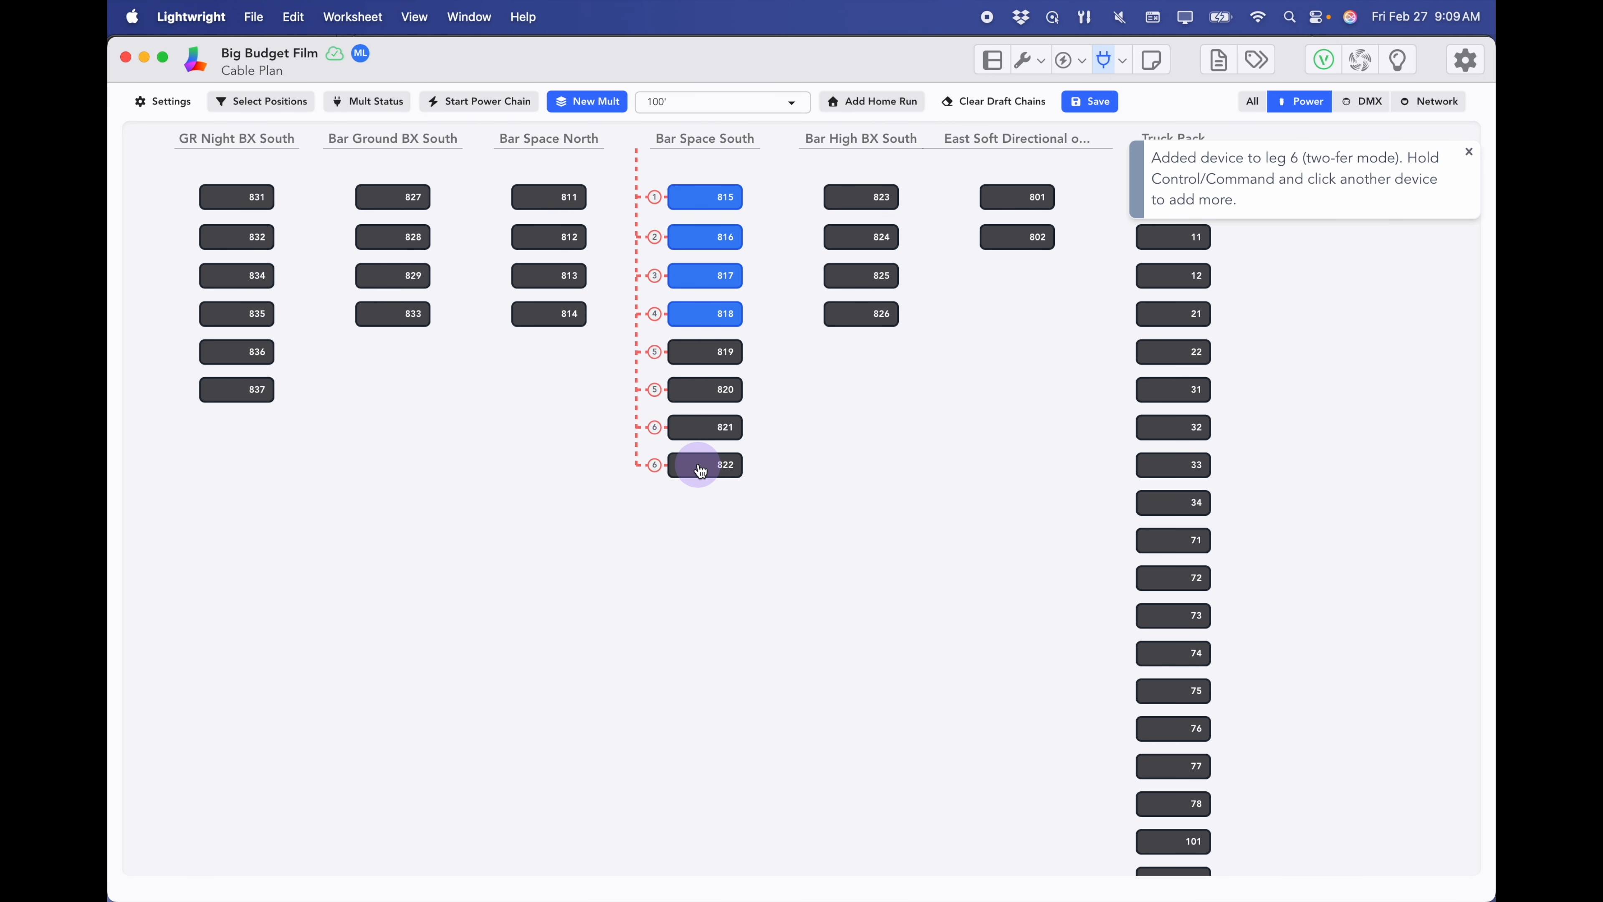
left_click(1090, 103)
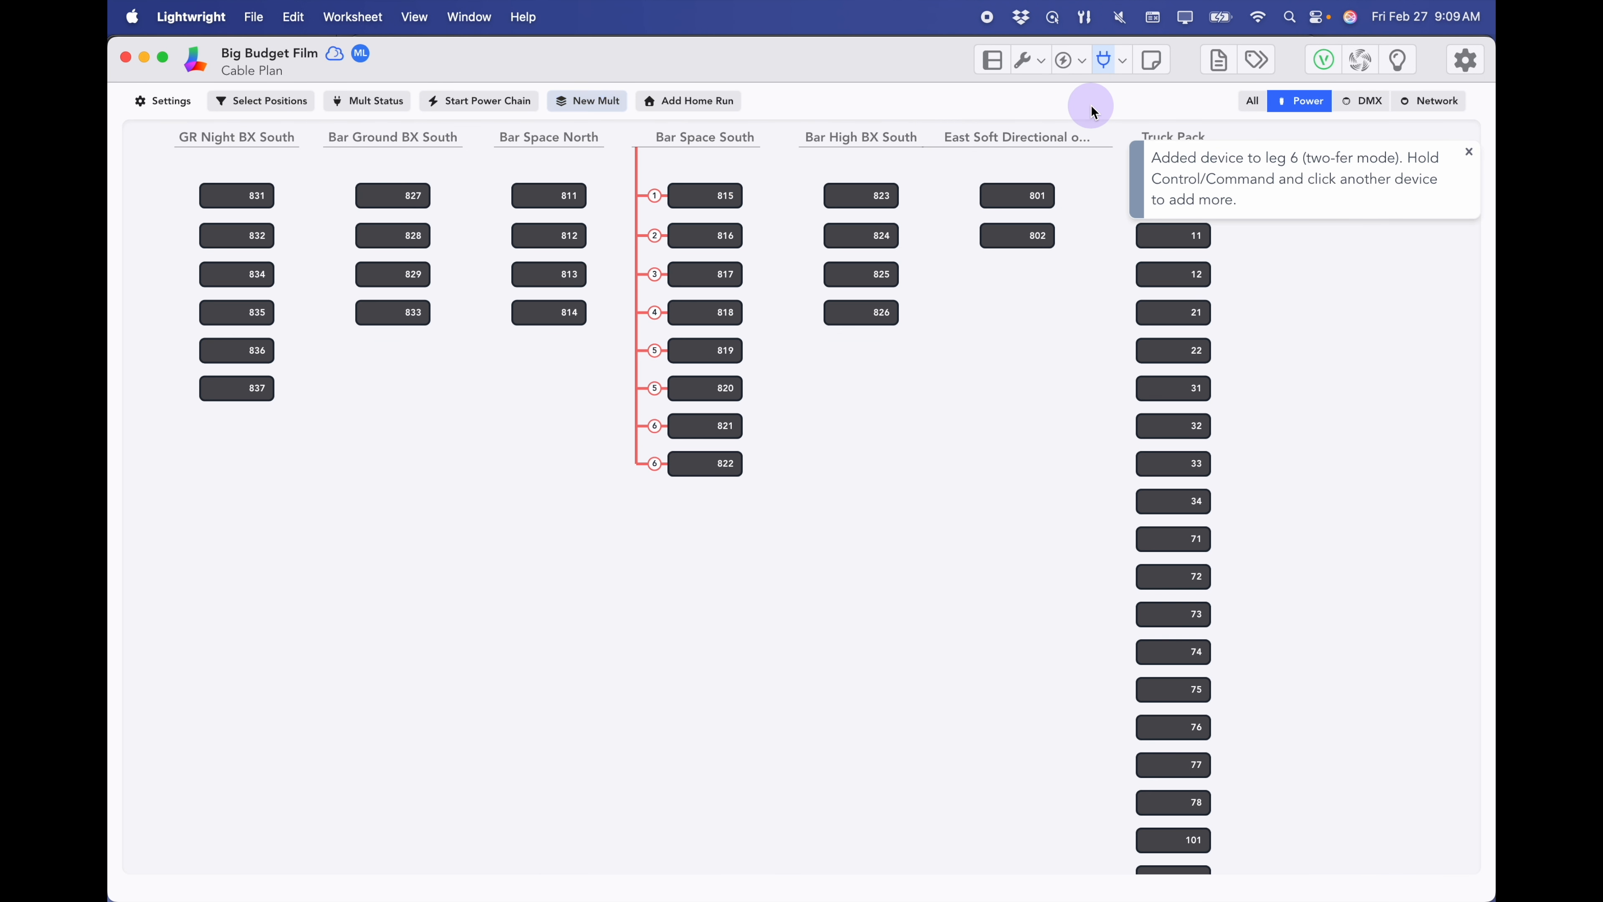
left_click(636, 243)
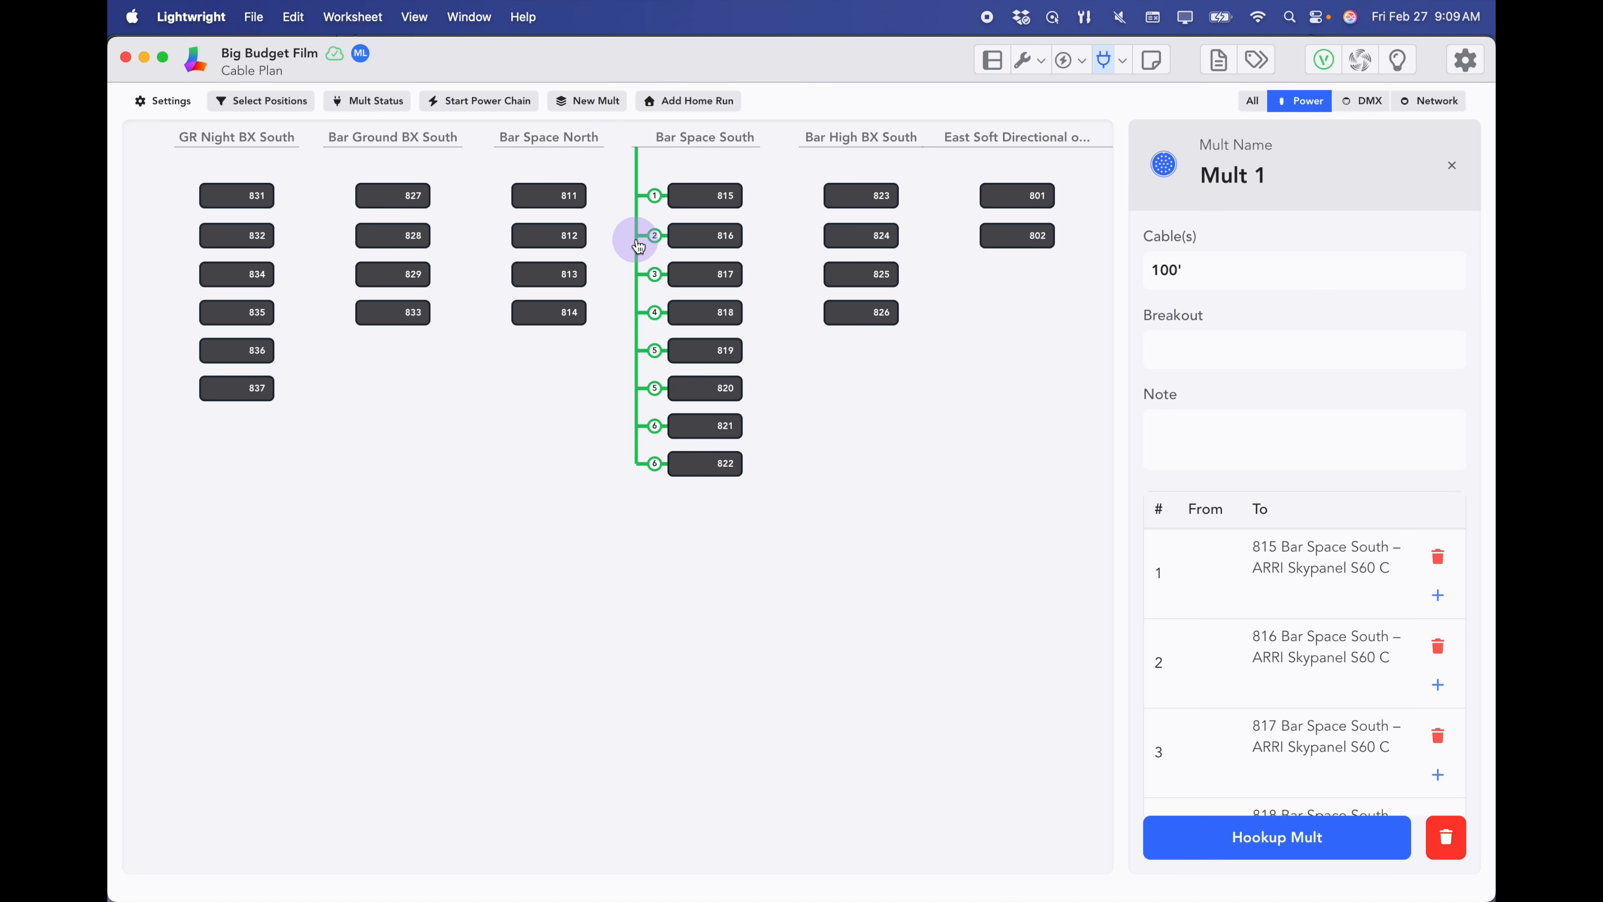
- Rename Mult 1 to 'Bar South' with an Edison breakout and open the distributor hookup
left_click(1259, 174)
left_click_drag(1273, 173, 1195, 185)
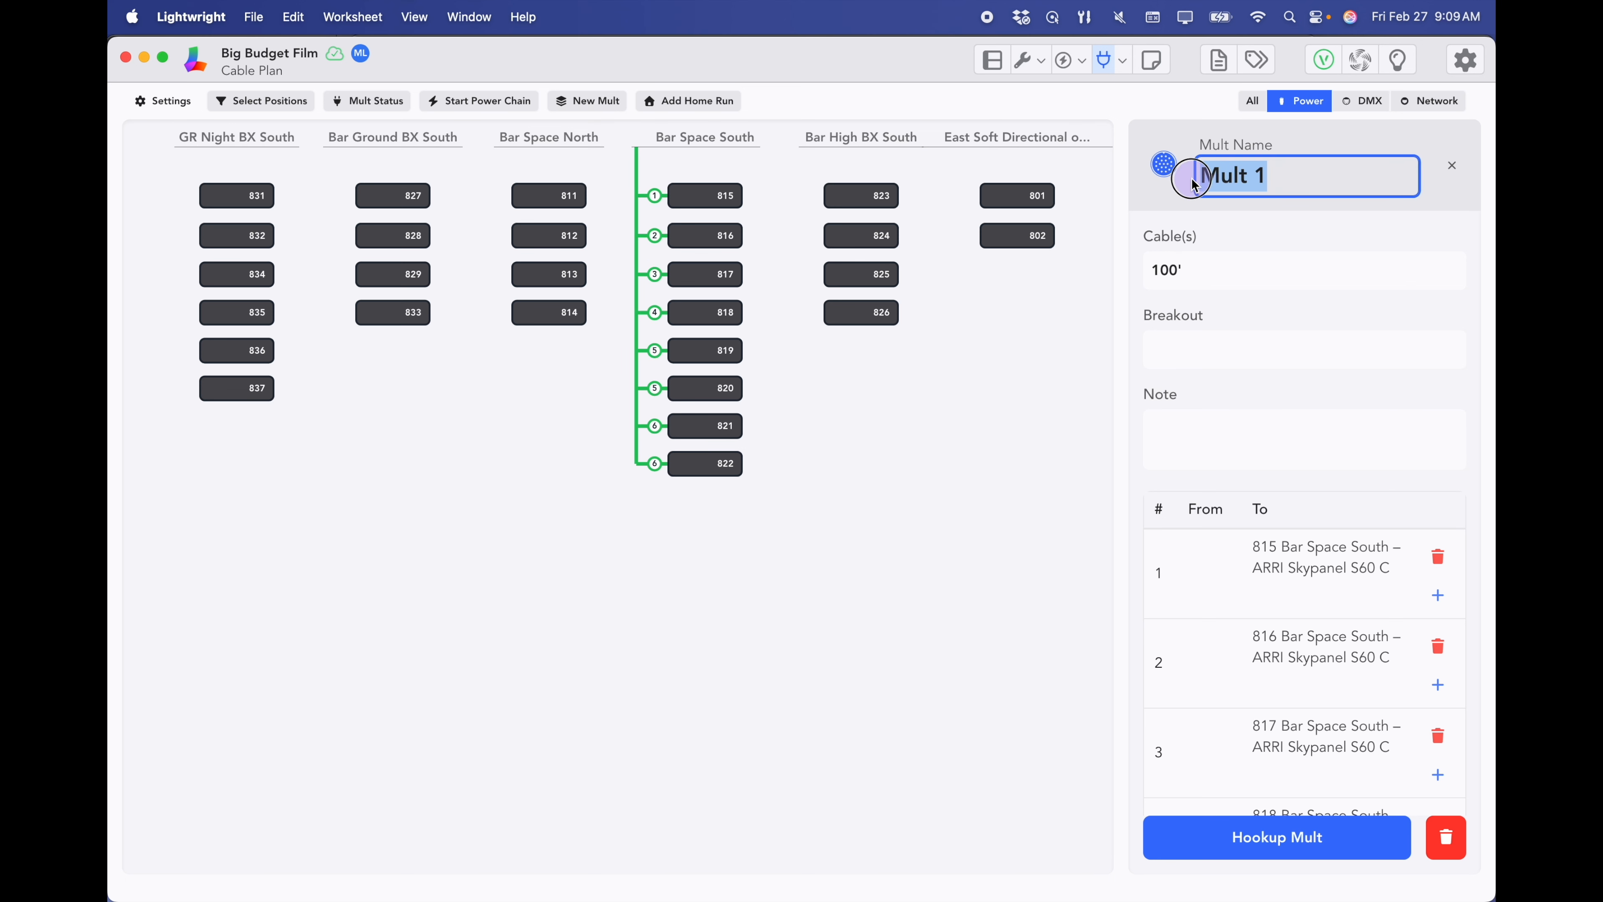
type("Bar South")
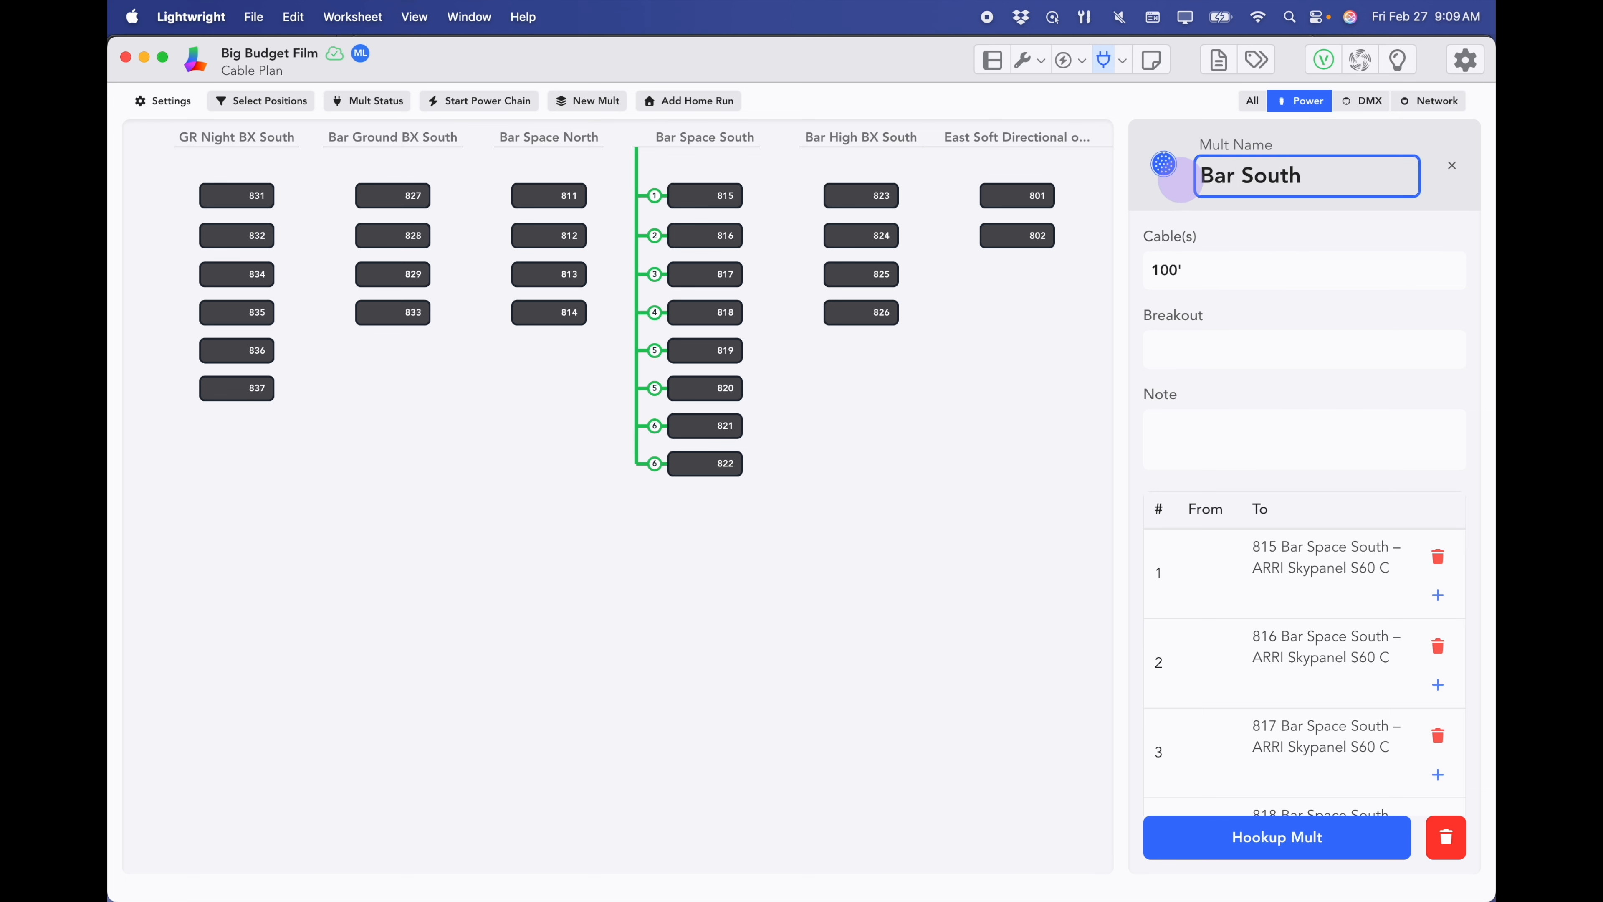
left_click(1187, 351)
type("Edison")
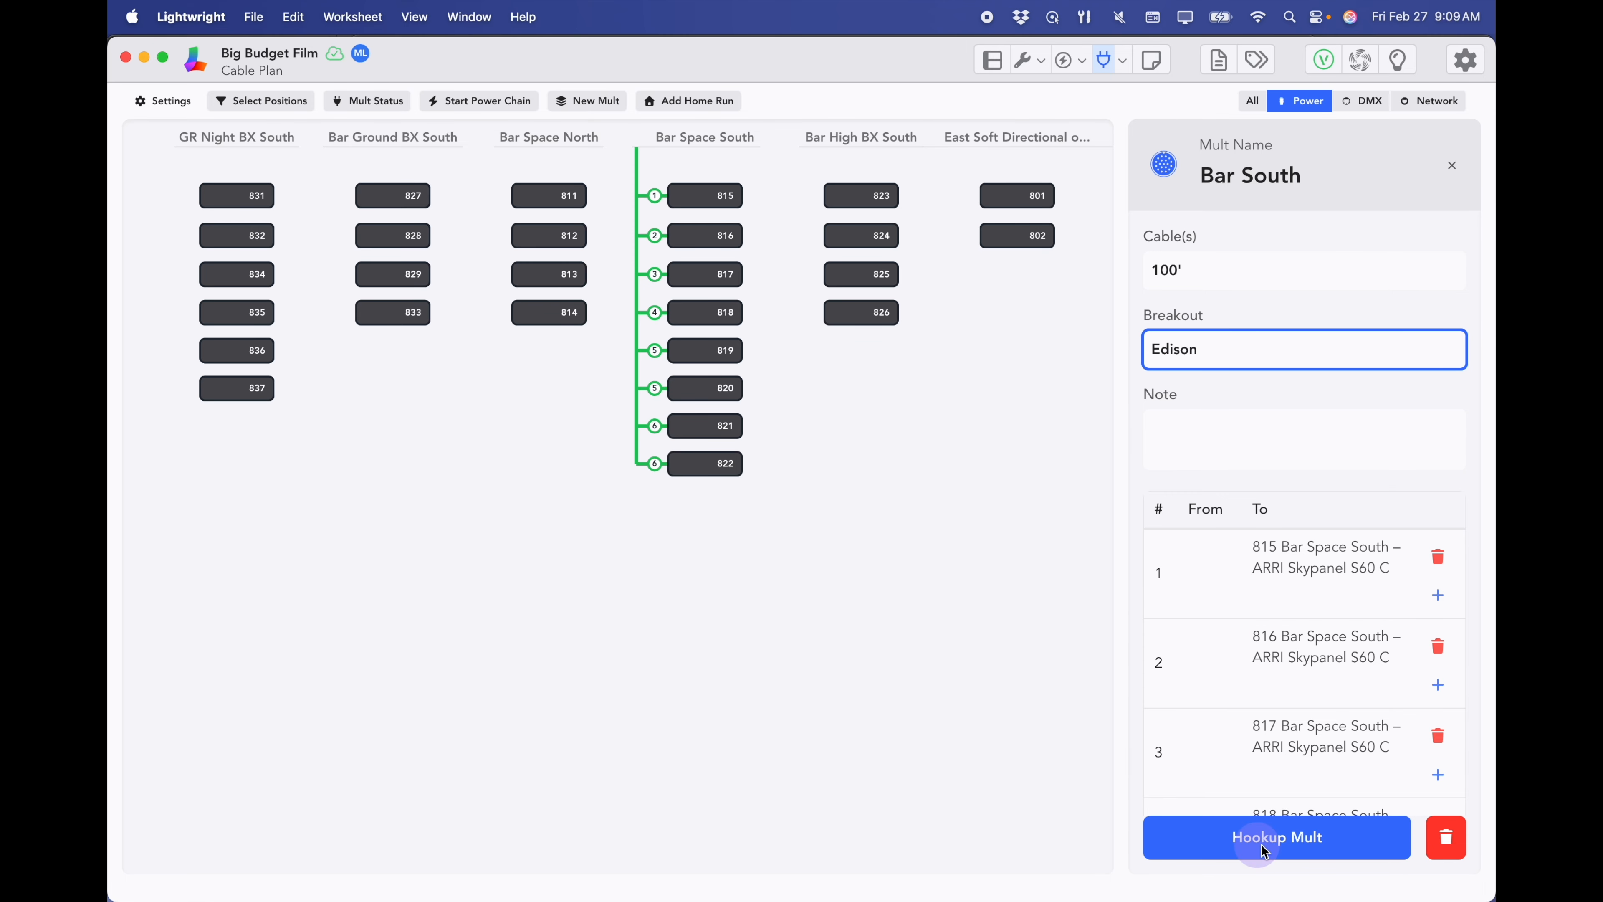
left_click(1275, 847)
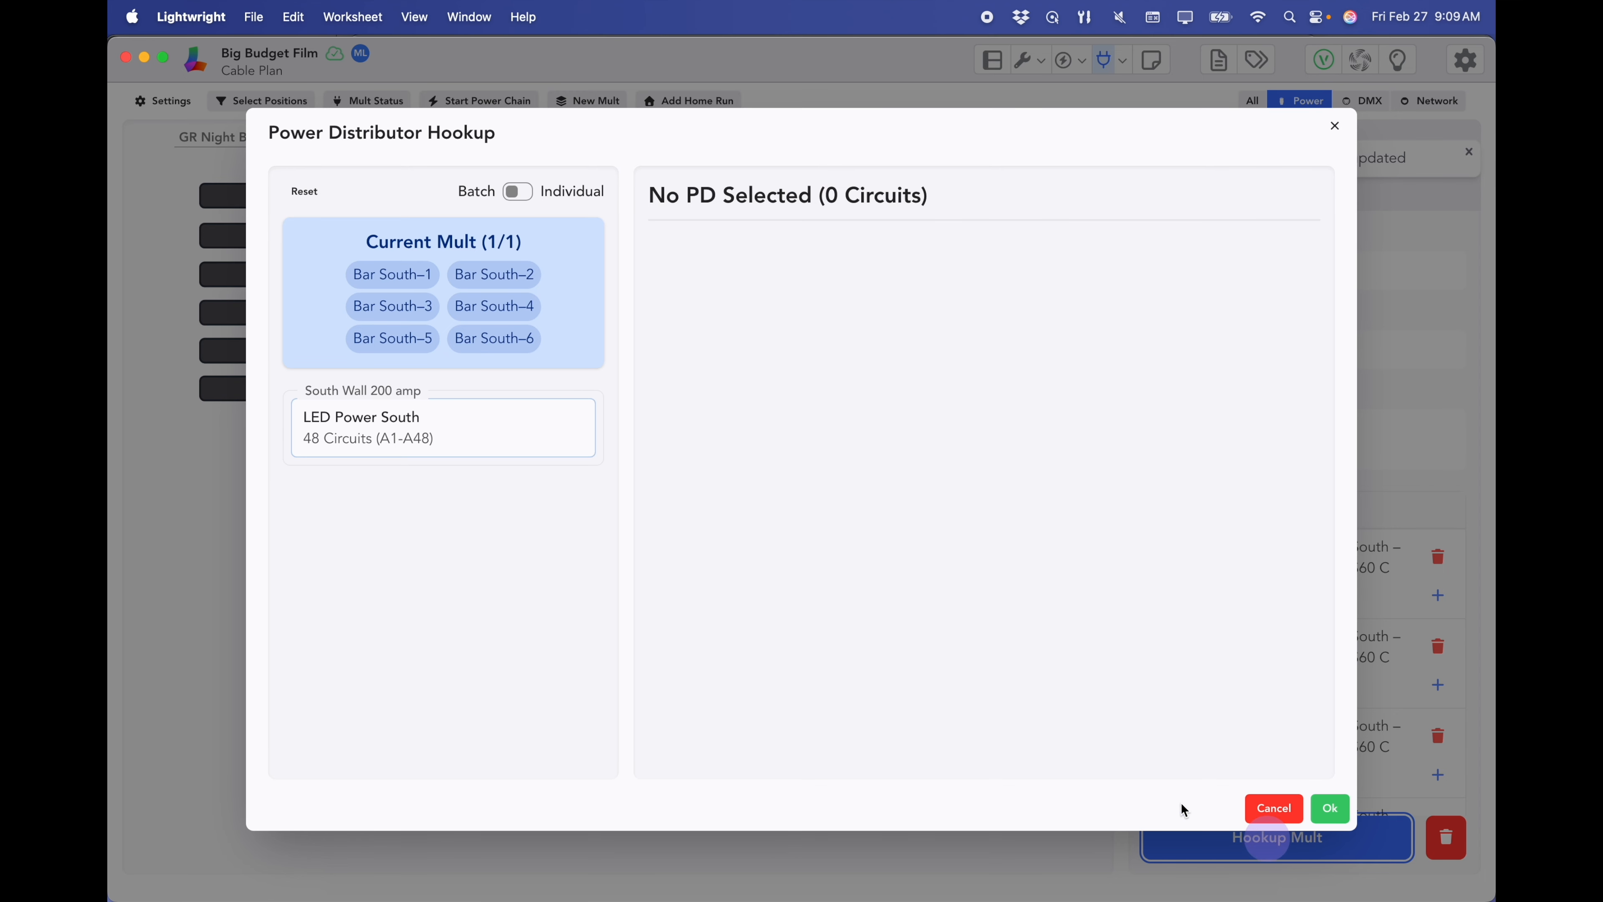
- Hook Bar South's six legs to LED Power South circuits A1–A6
left_click(448, 422)
left_click(720, 304)
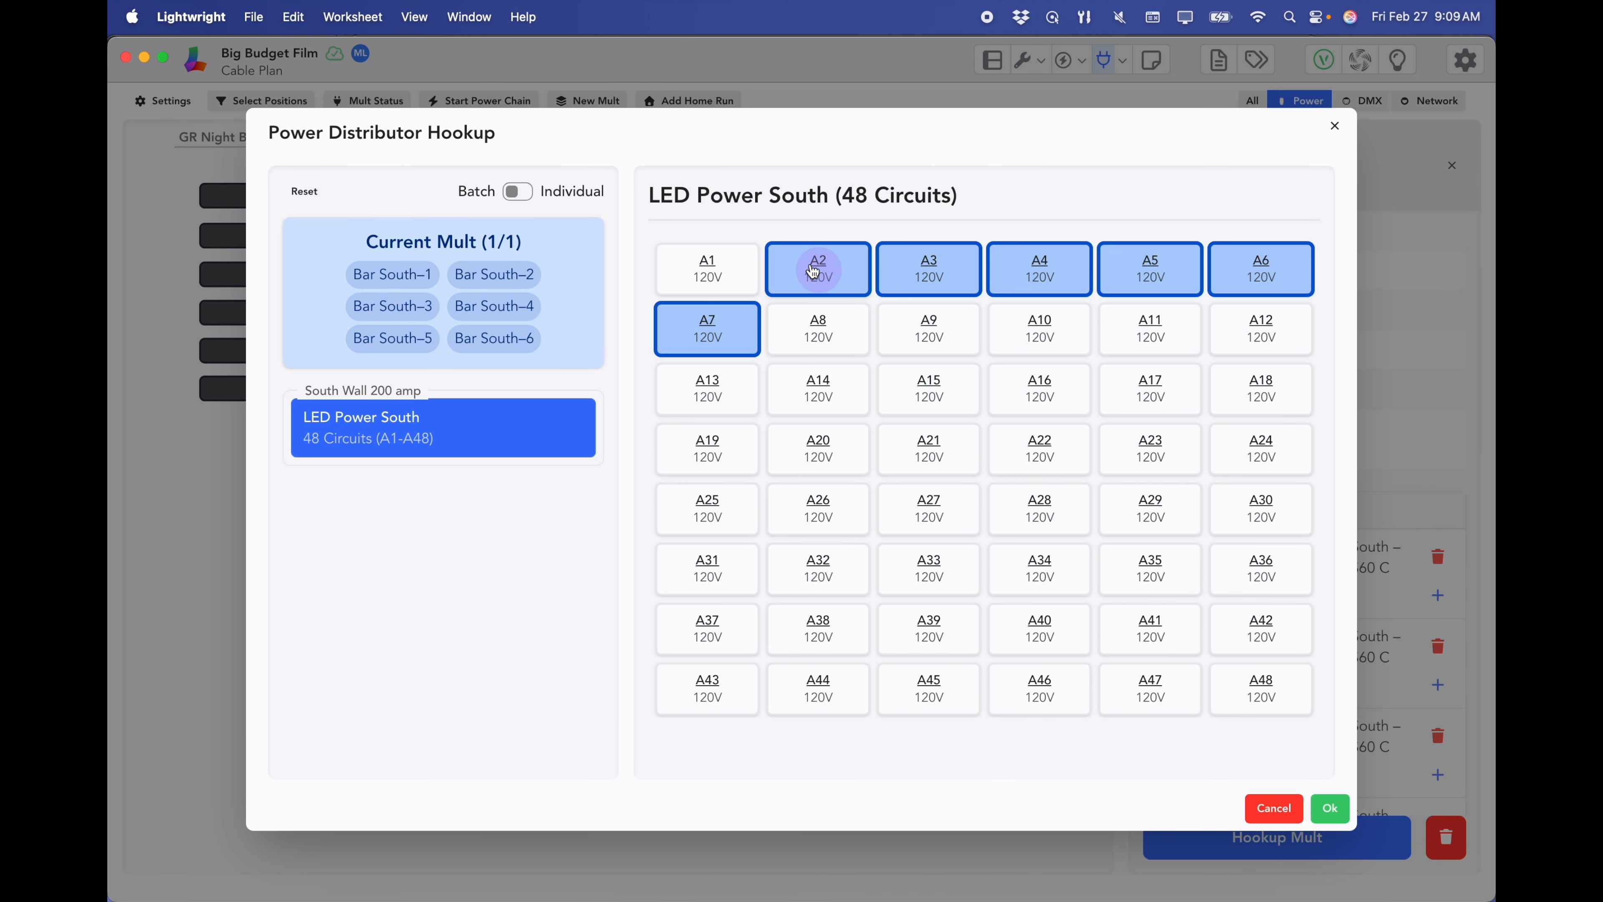
left_click(715, 276)
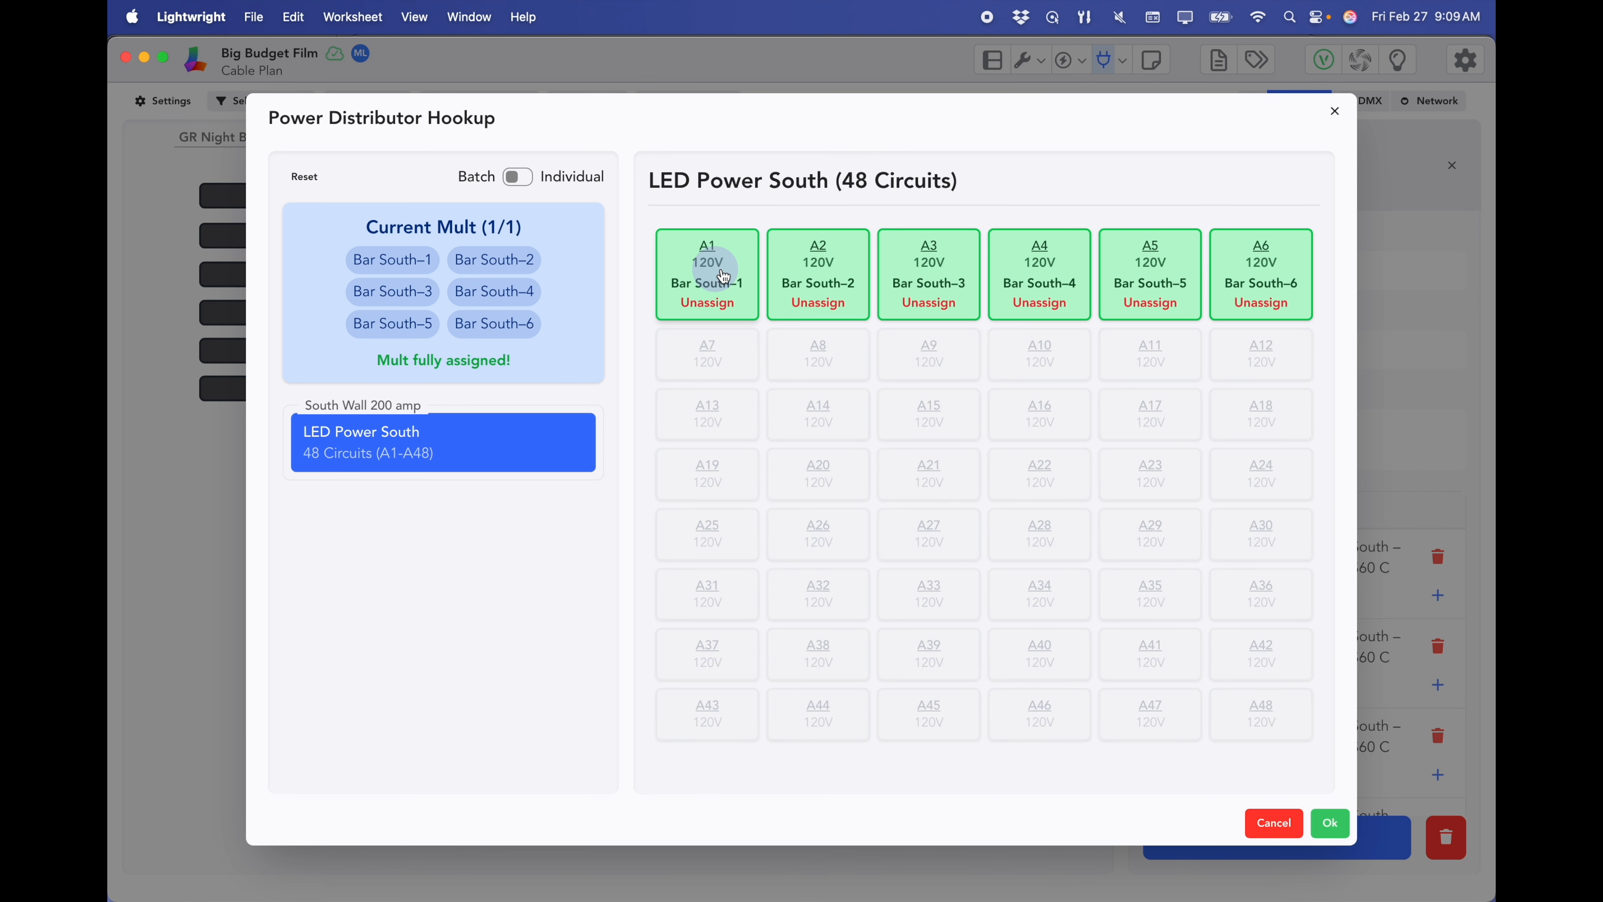
left_click(1330, 824)
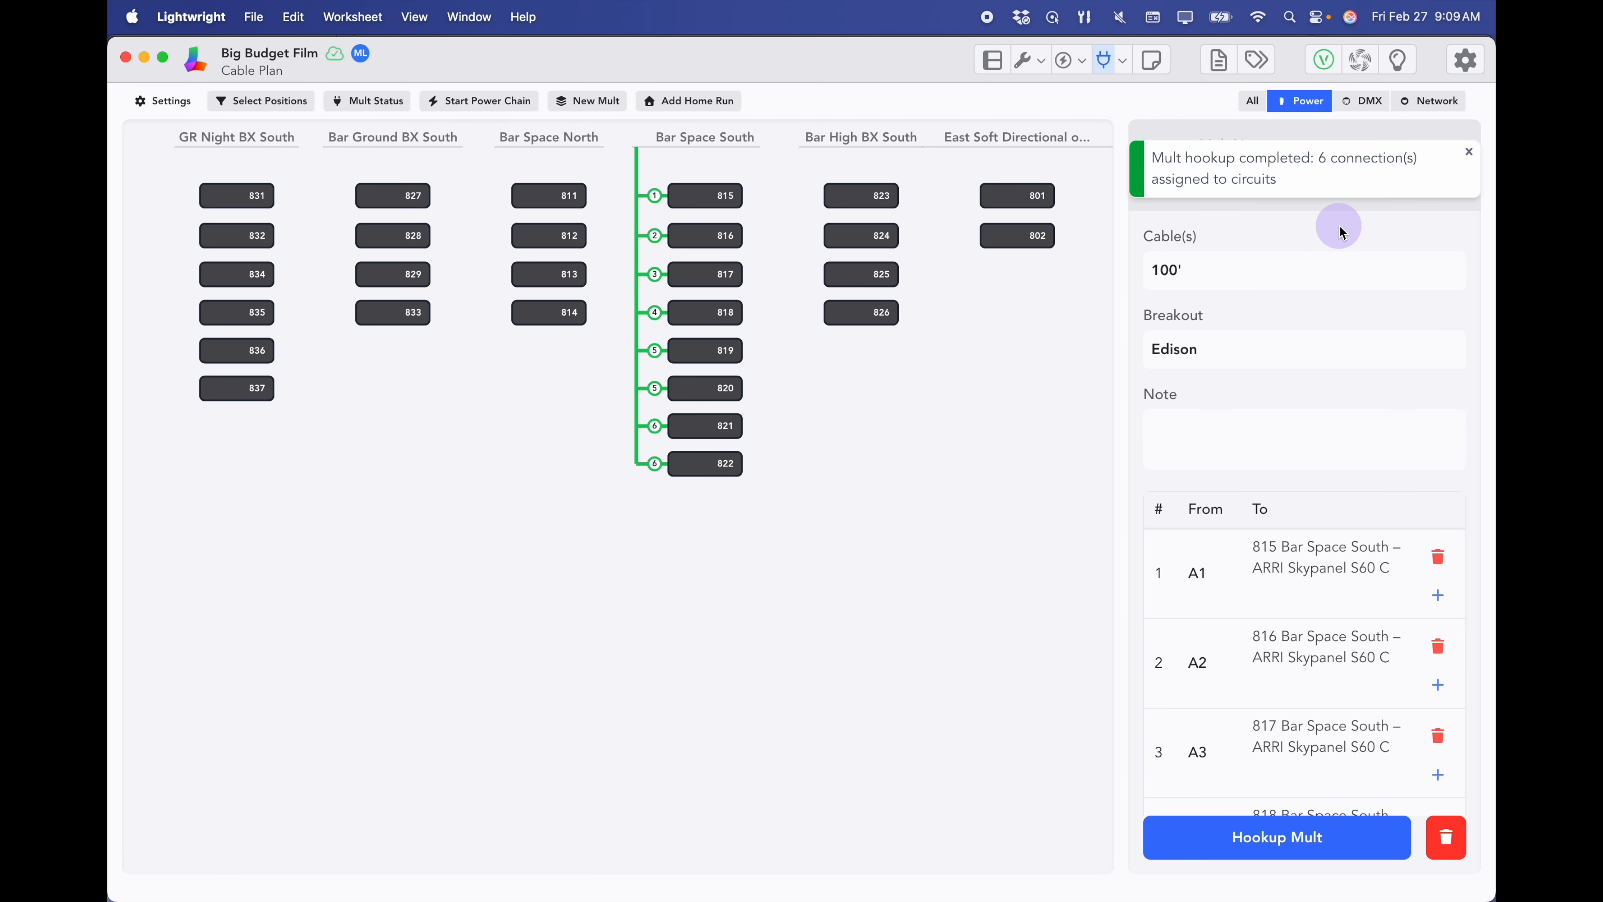
left_click(1123, 61)
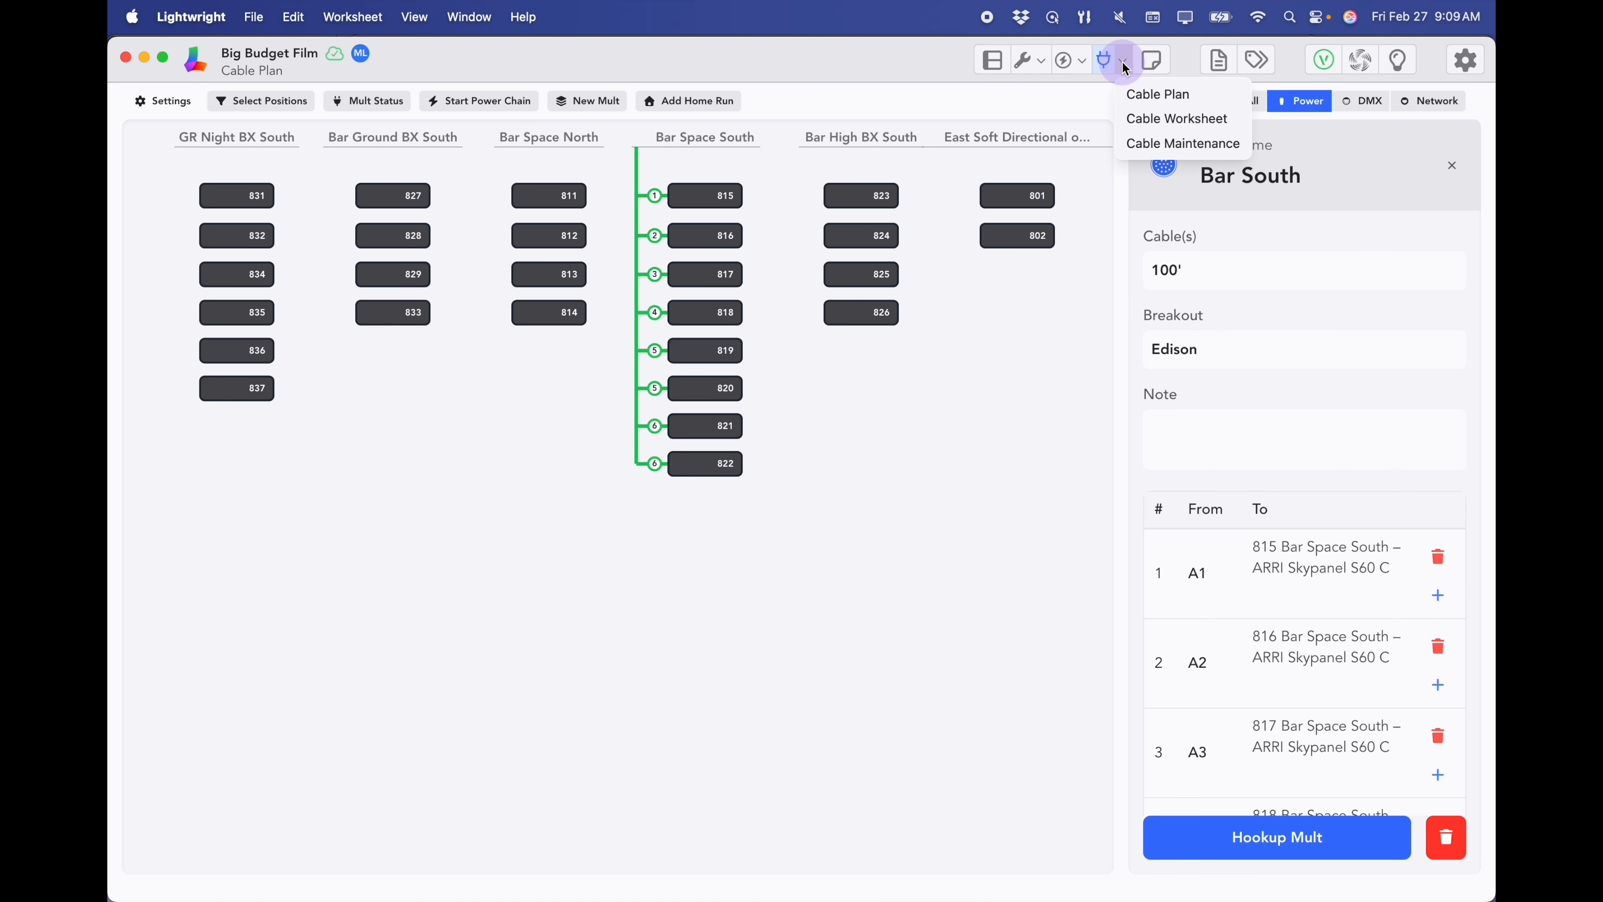
- Show Bar South's six legs in the Cable Worksheet
left_click(1136, 118)
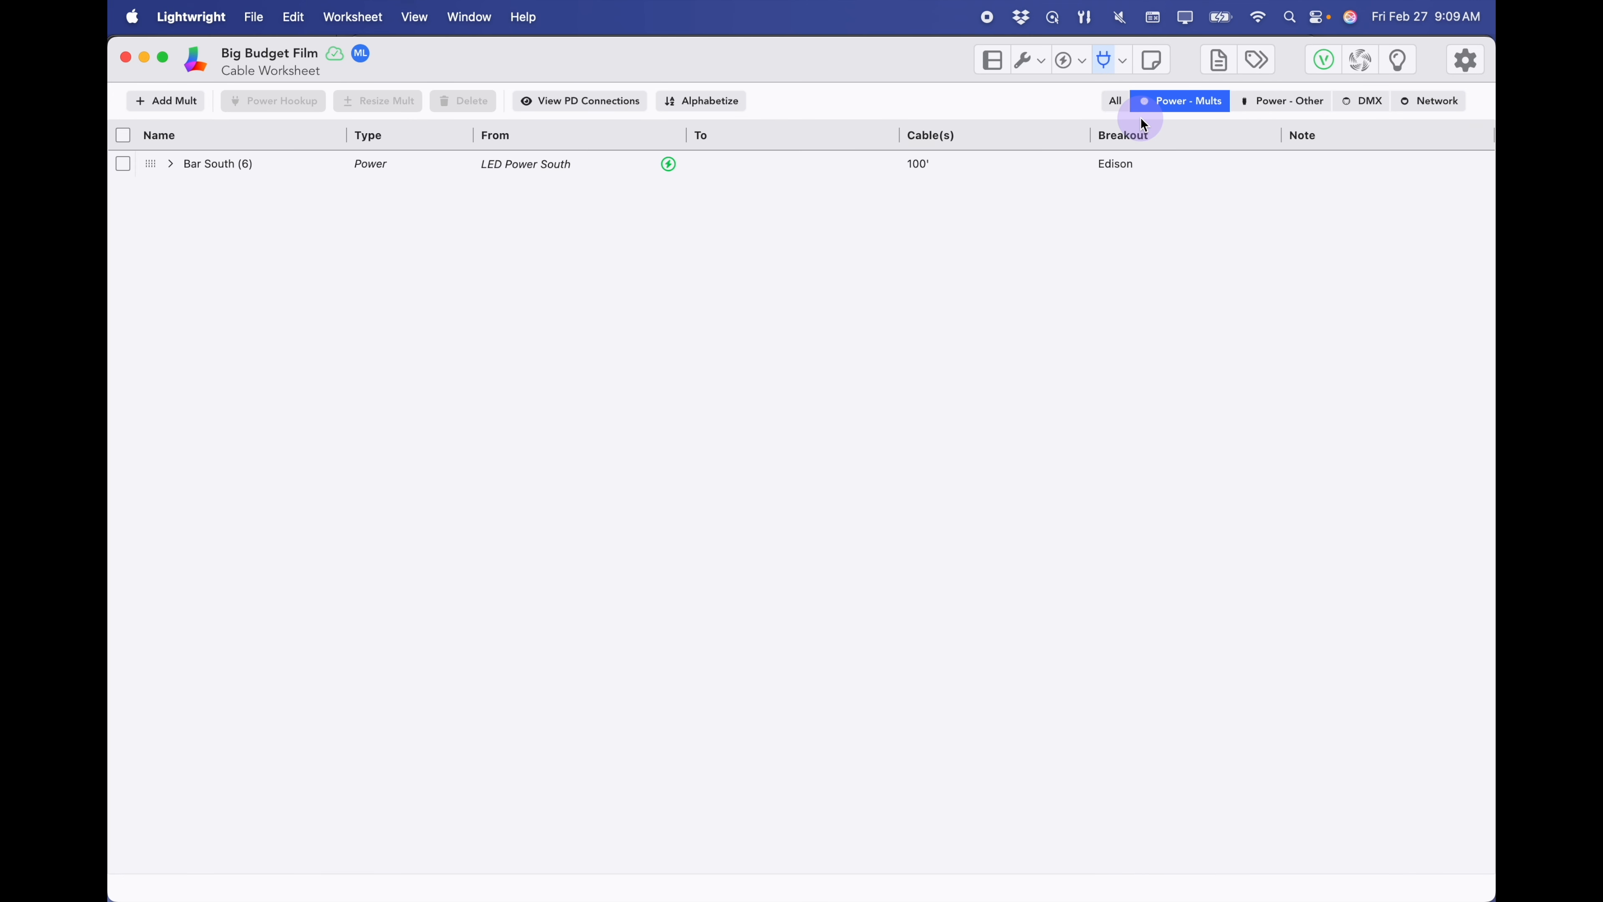
left_click(171, 165)
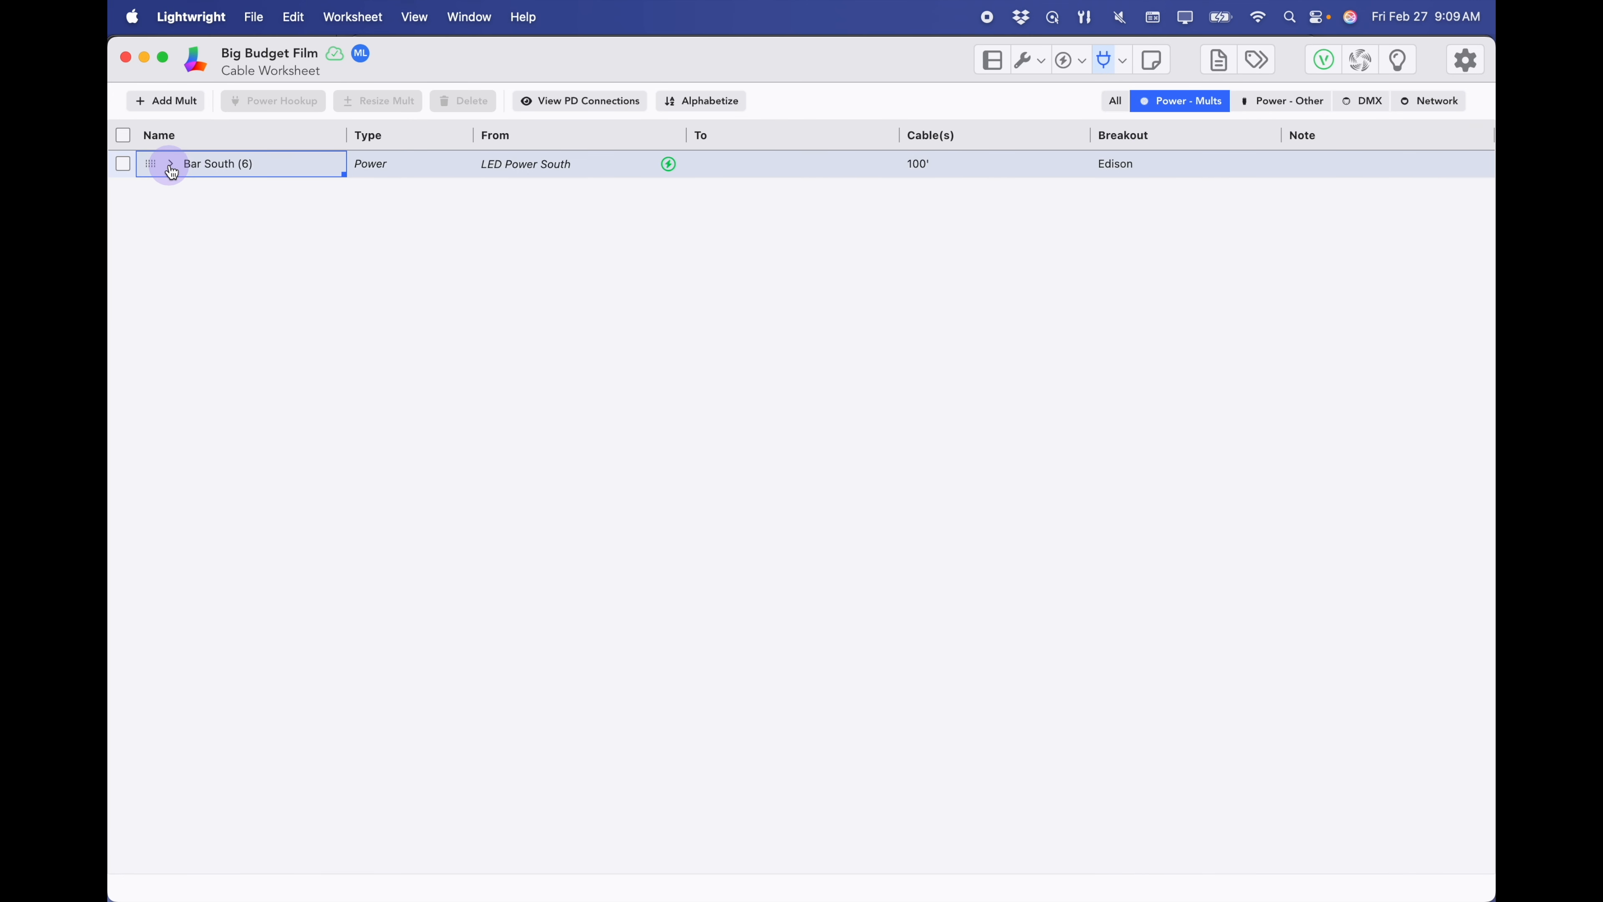
left_click(170, 165)
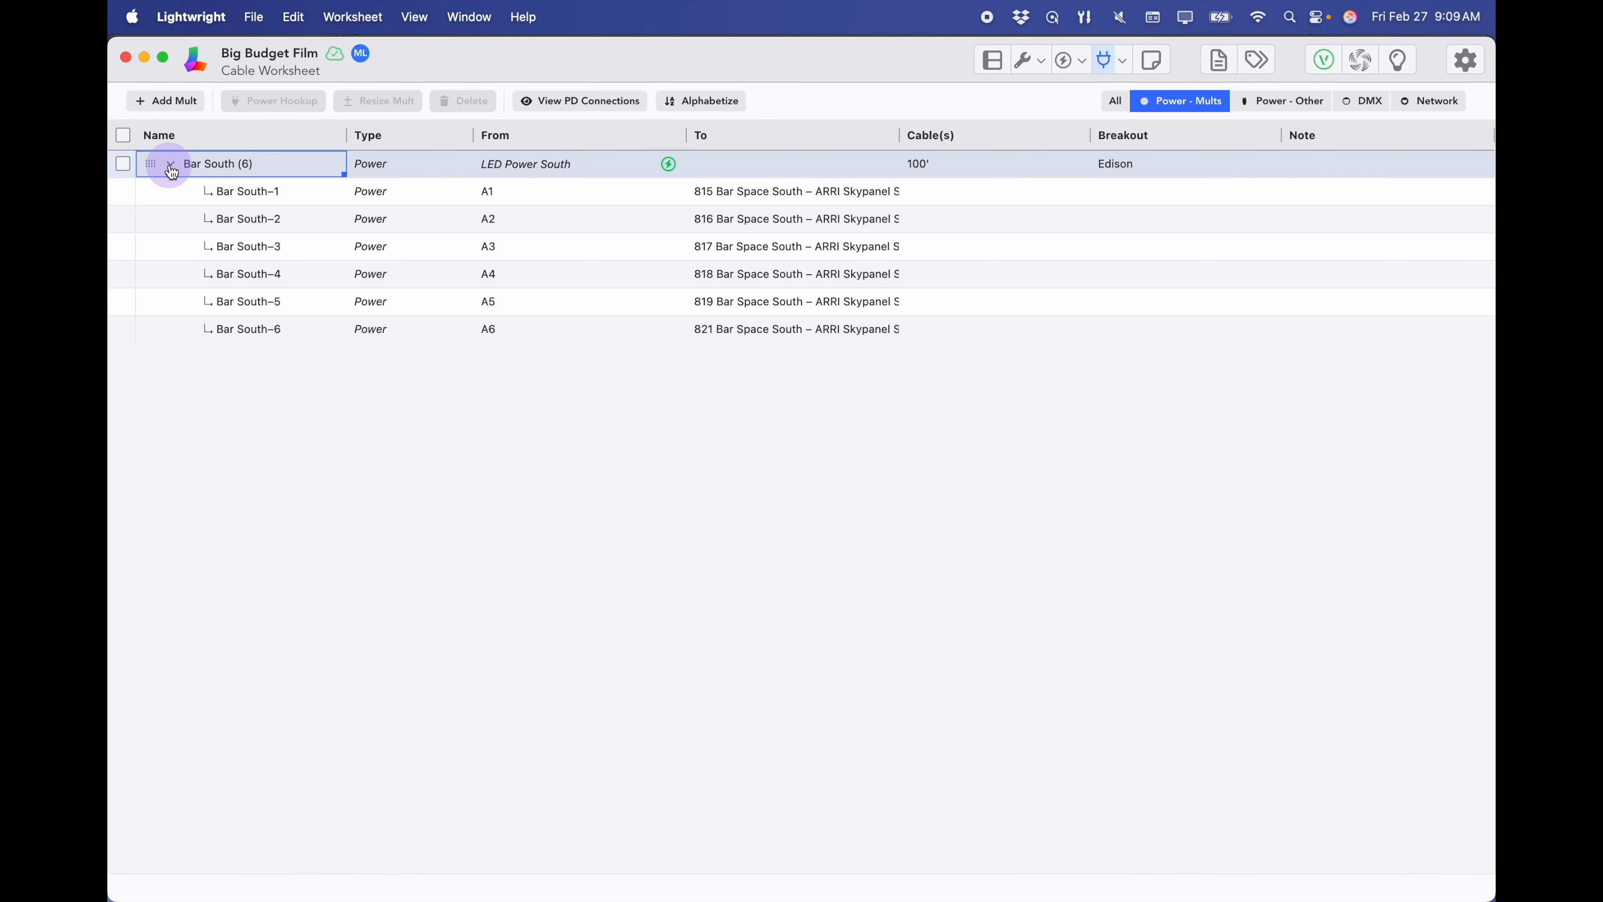
- Enter 5' Edison as Bar South–2's cable and 10' Edison for the next leg
left_click(956, 192)
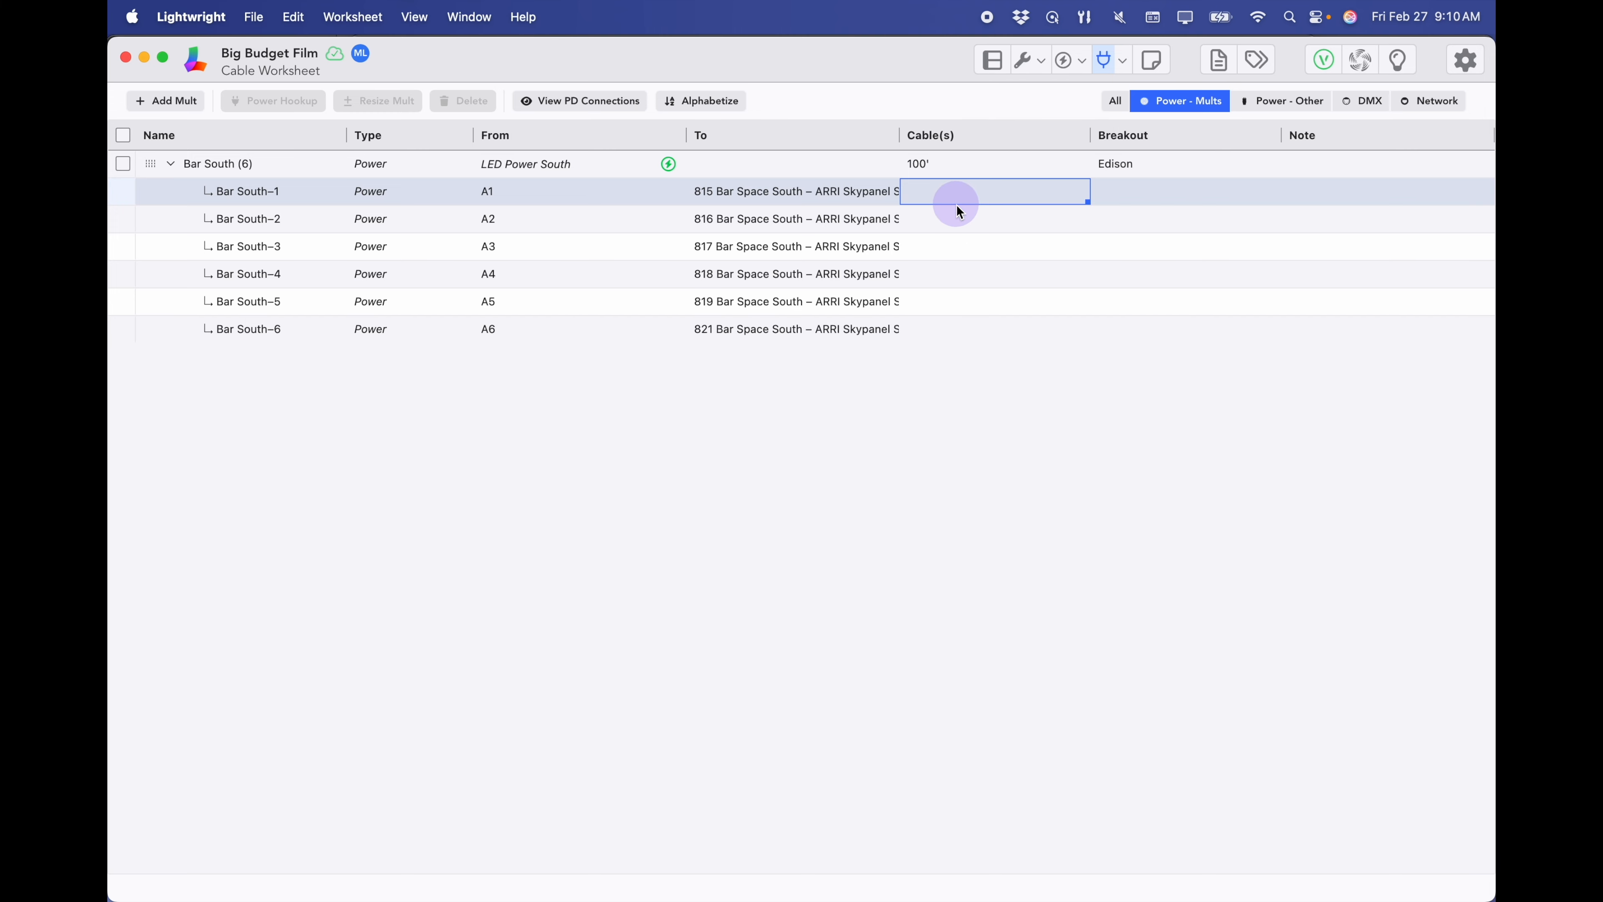
left_click(955, 220)
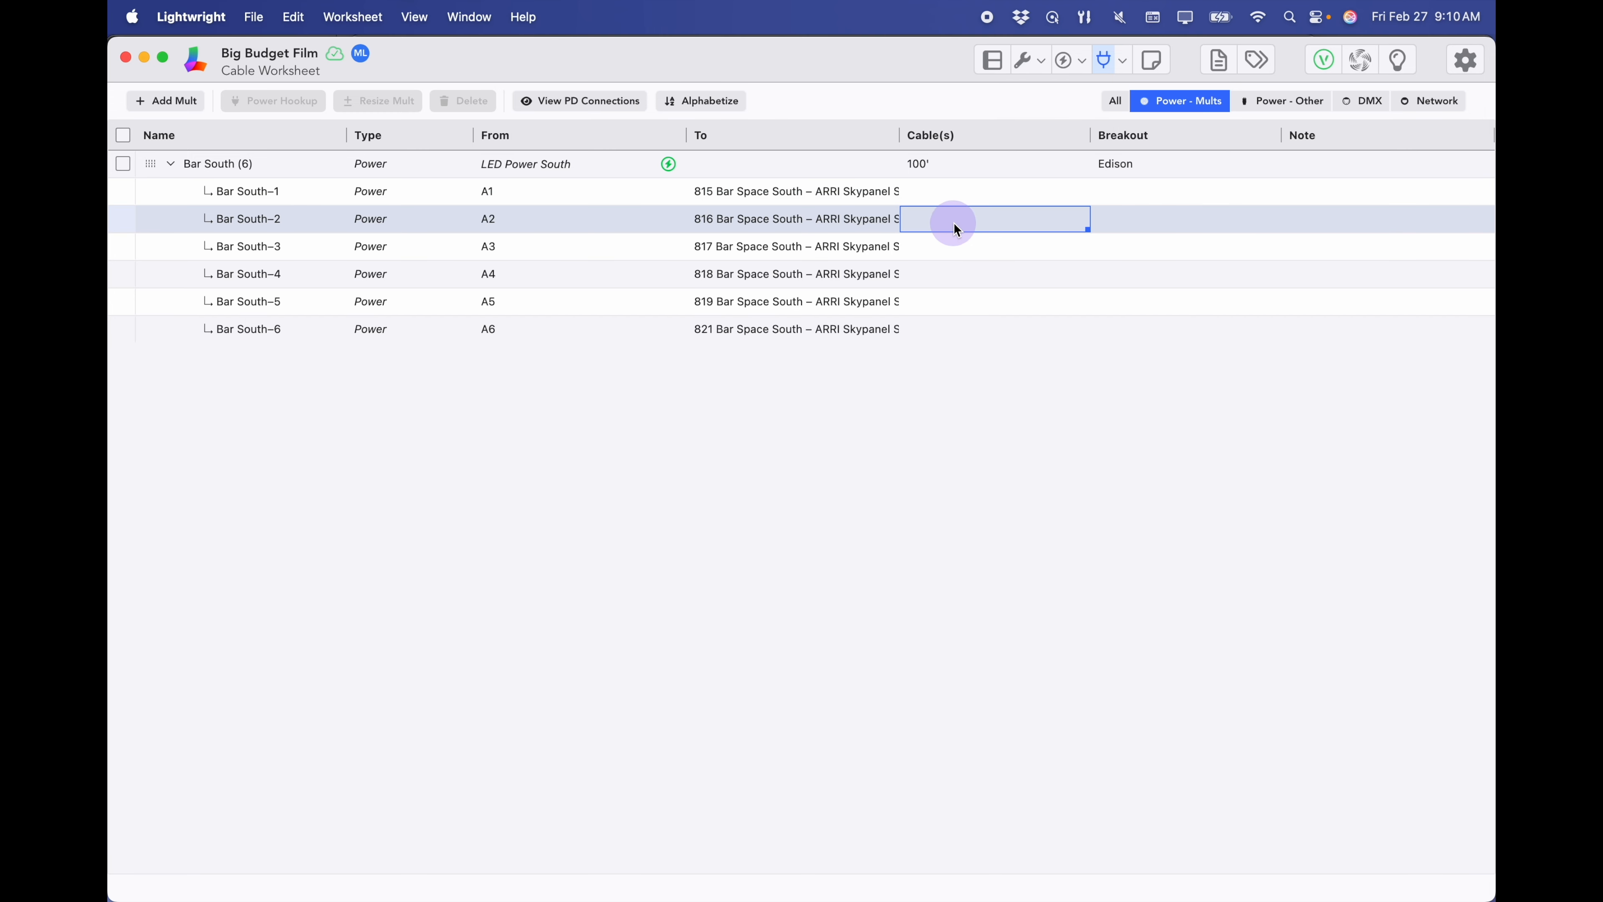
type("5'")
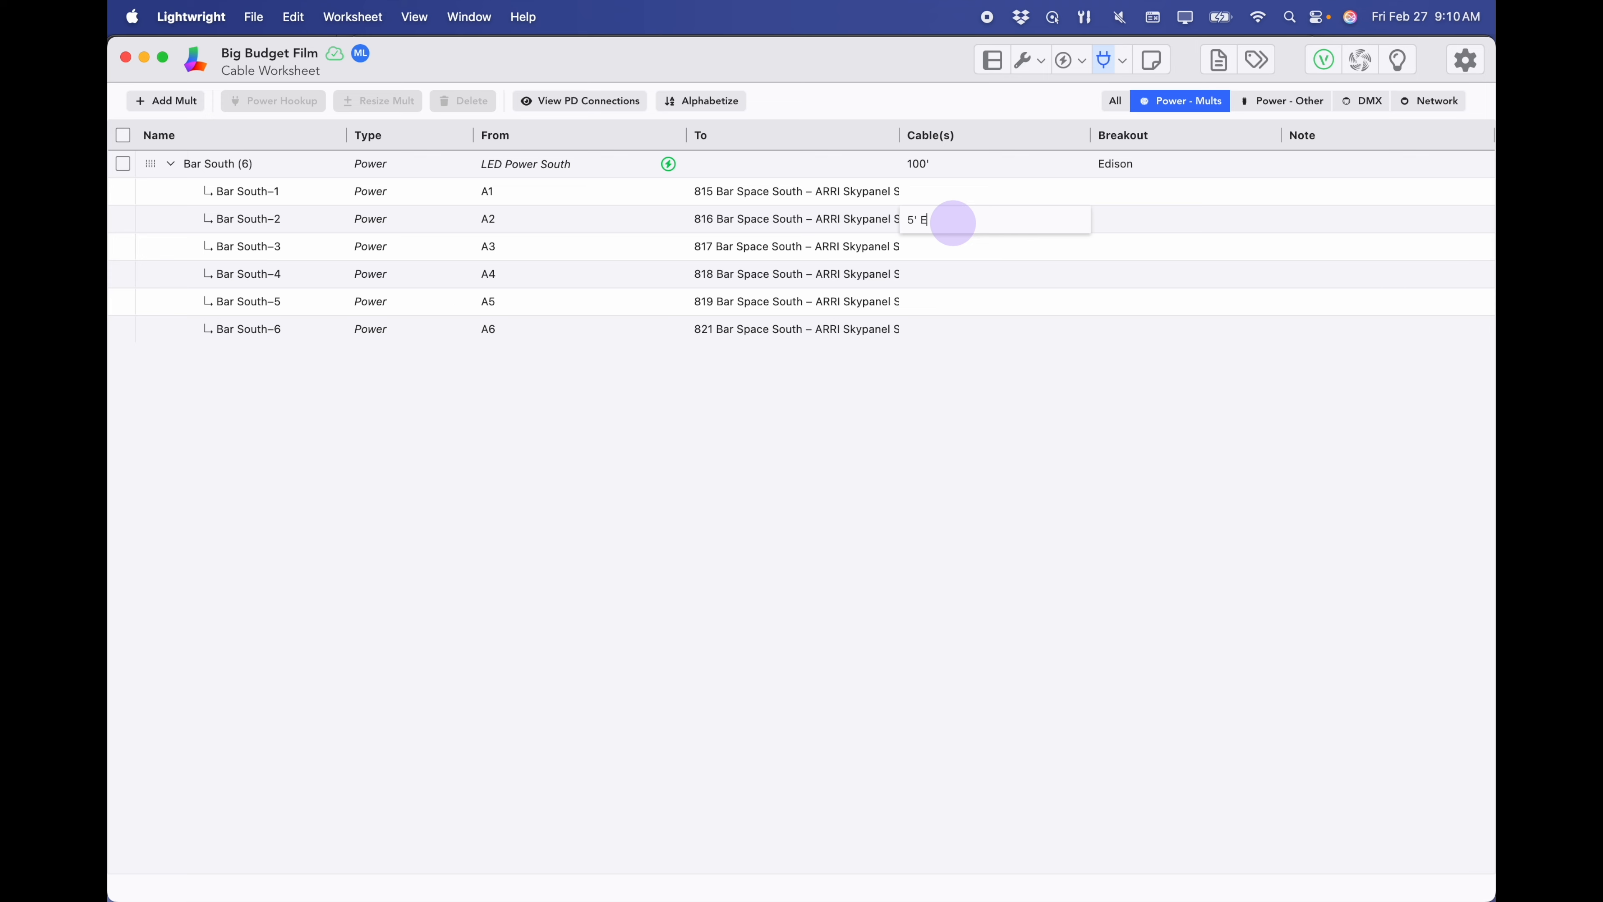
type(" Edison")
key("Return")
type("10'")
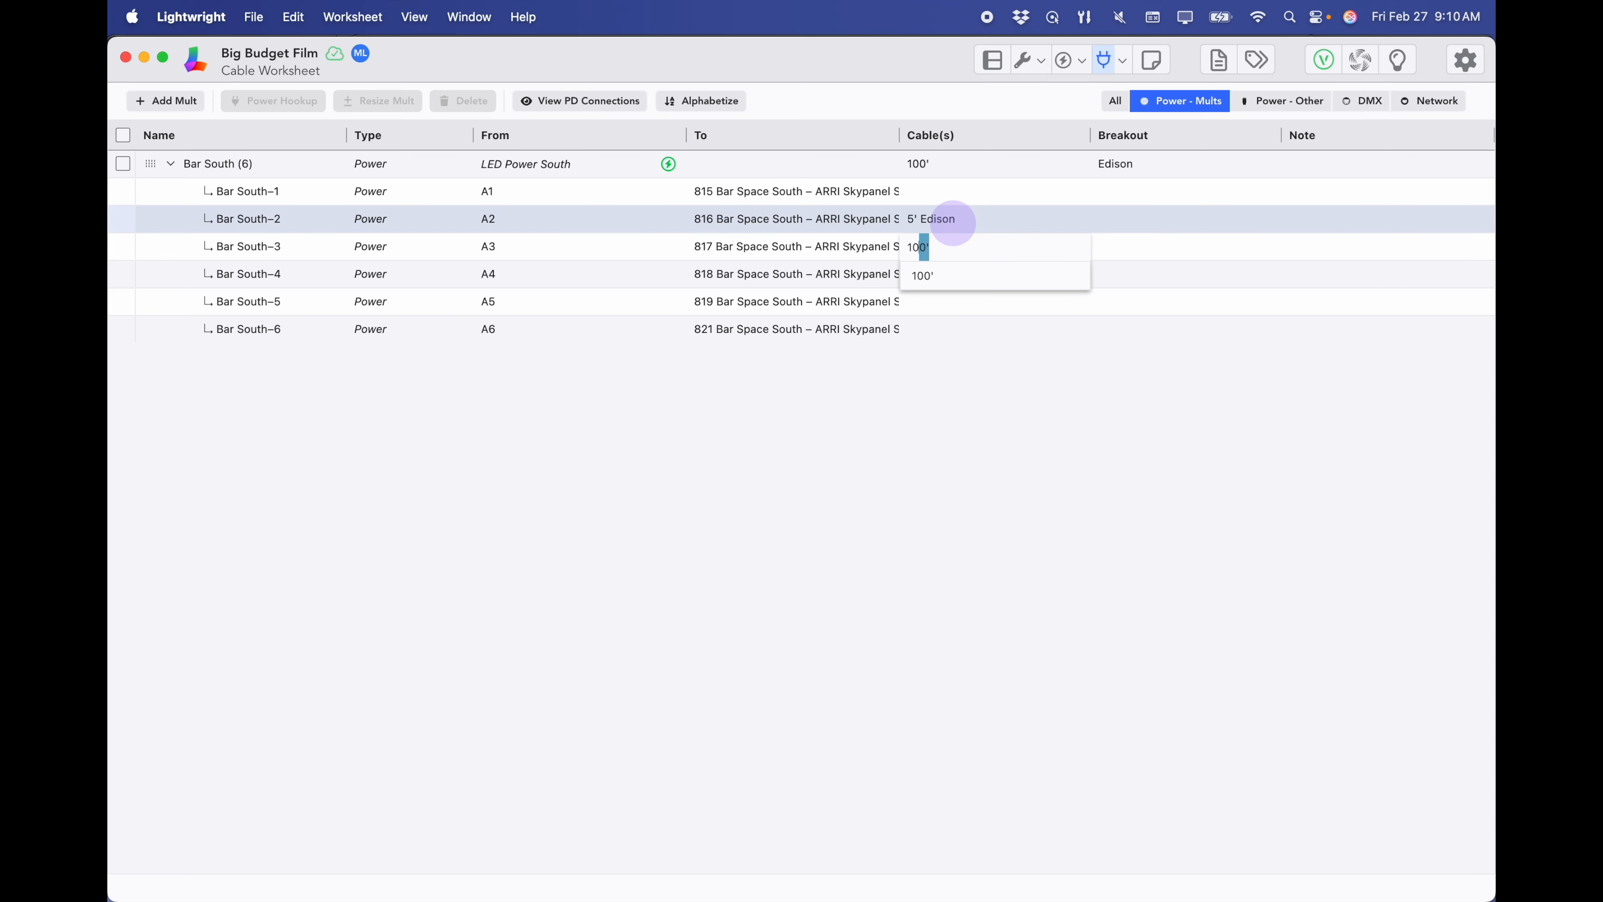
type(" Edison")
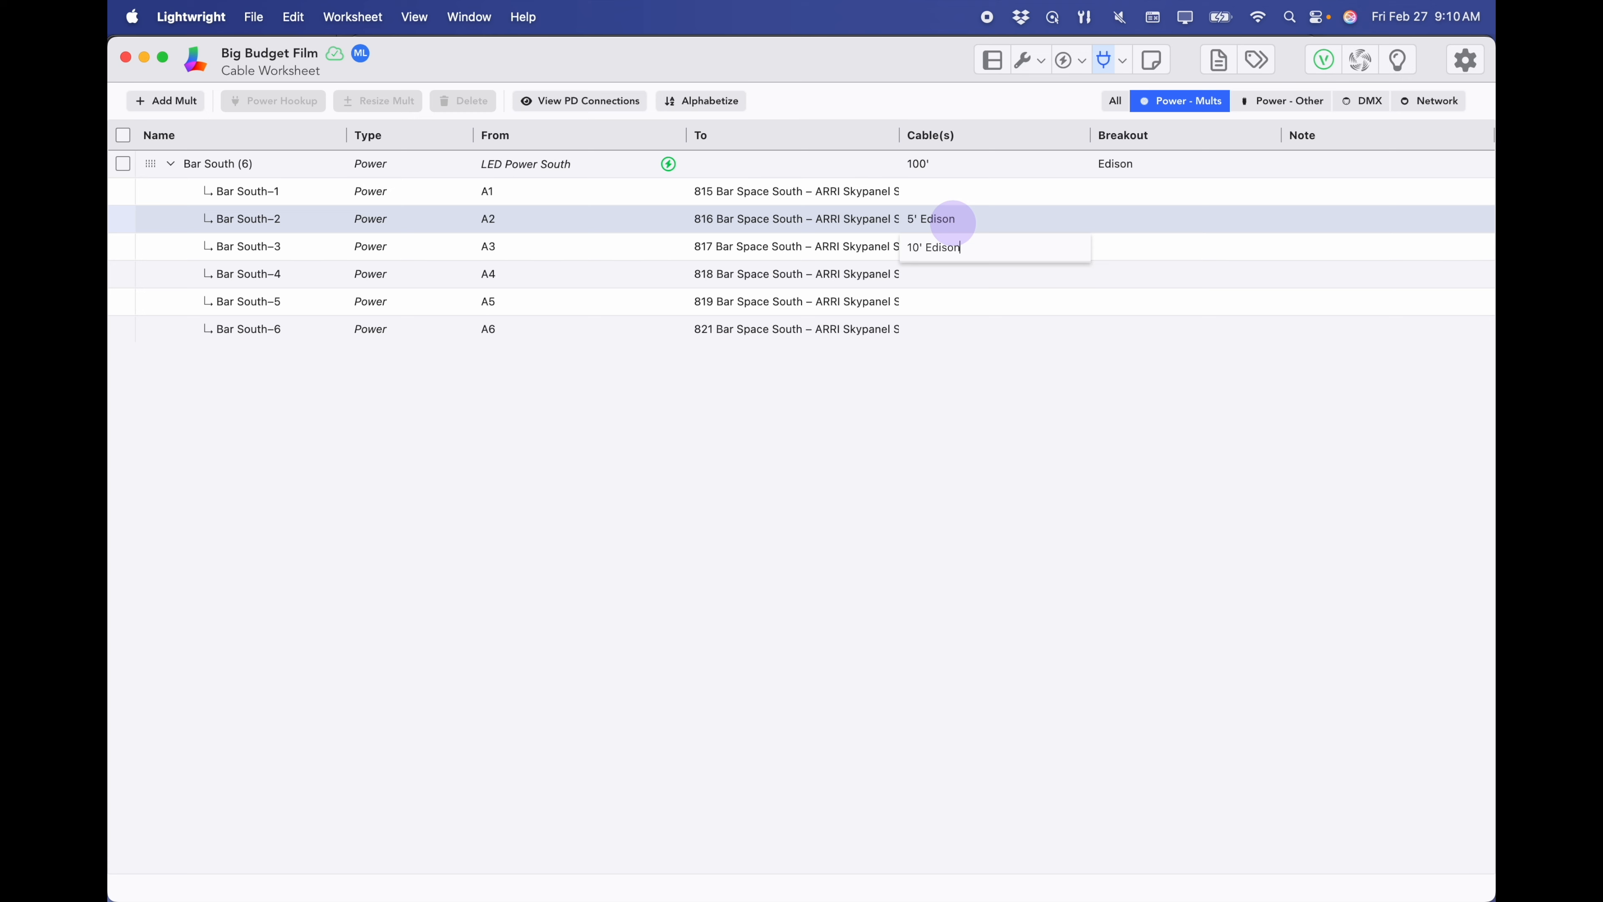
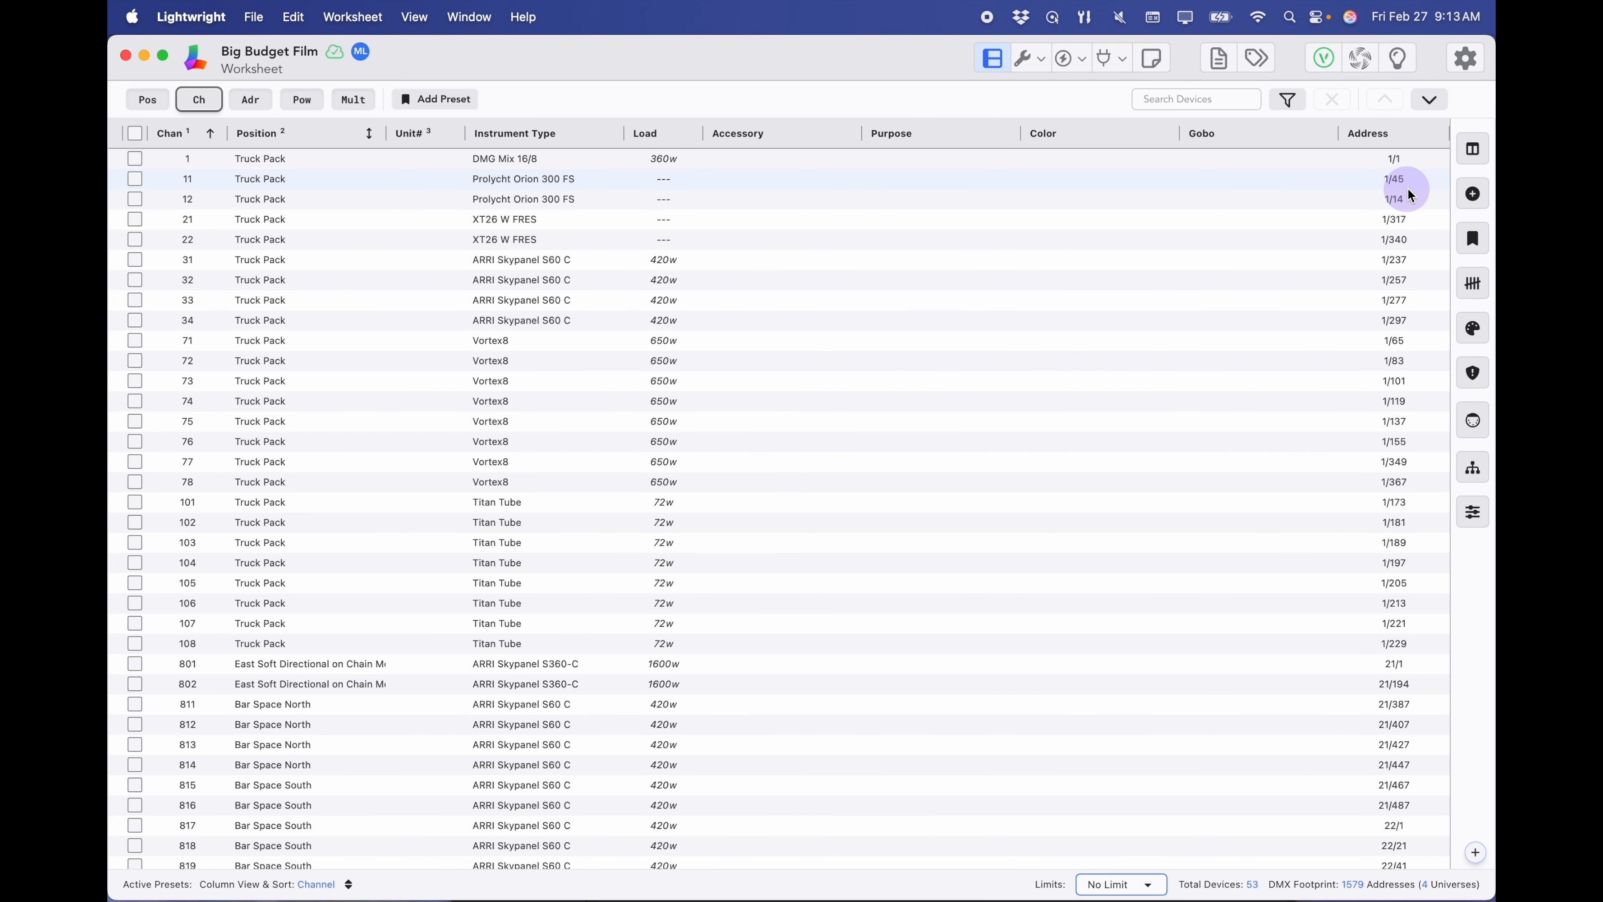
- Readdress channels 811–829 from 21/387 in steps of 19, ending at 22/217
scroll(1076, 405, "down", 8)
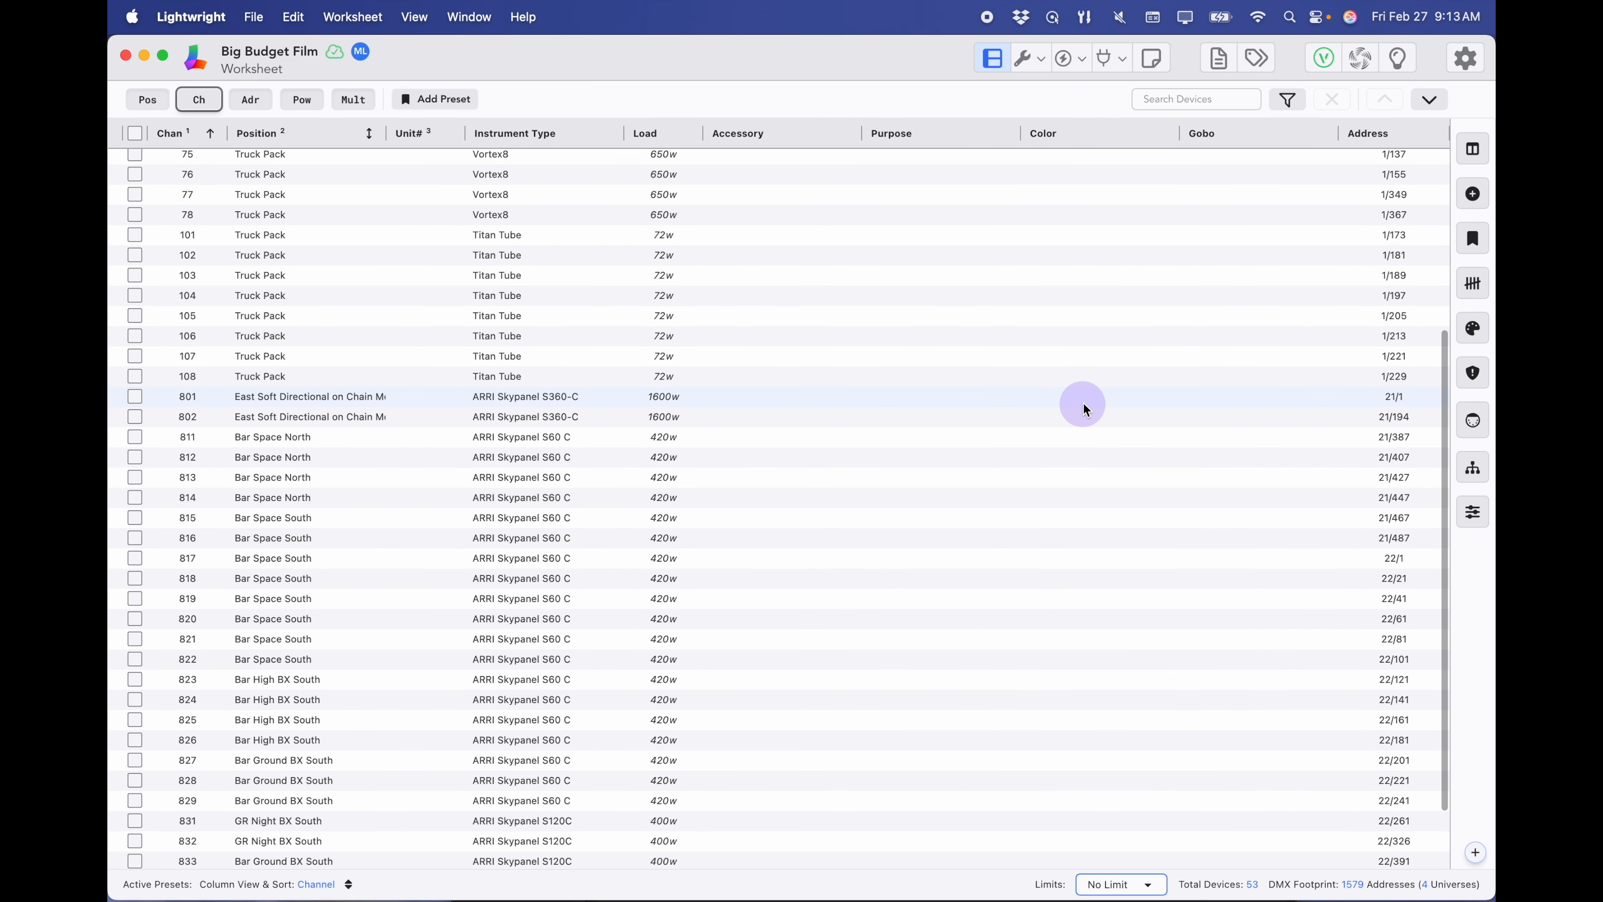
scroll(1082, 404, "down", 2)
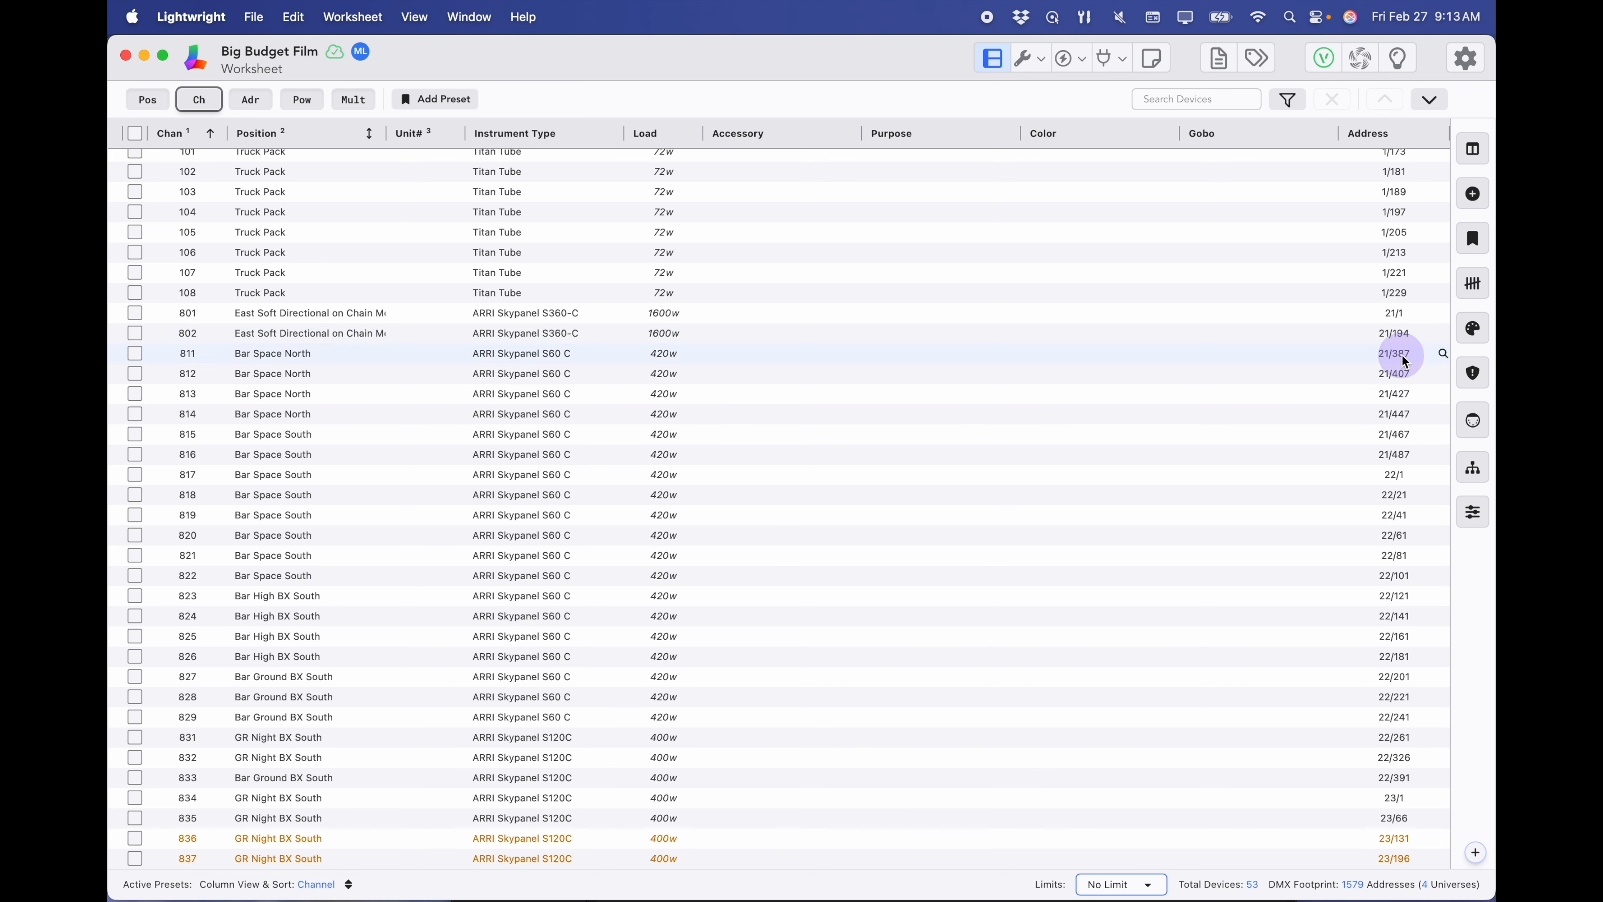
left_click_drag(1404, 362, 1382, 719)
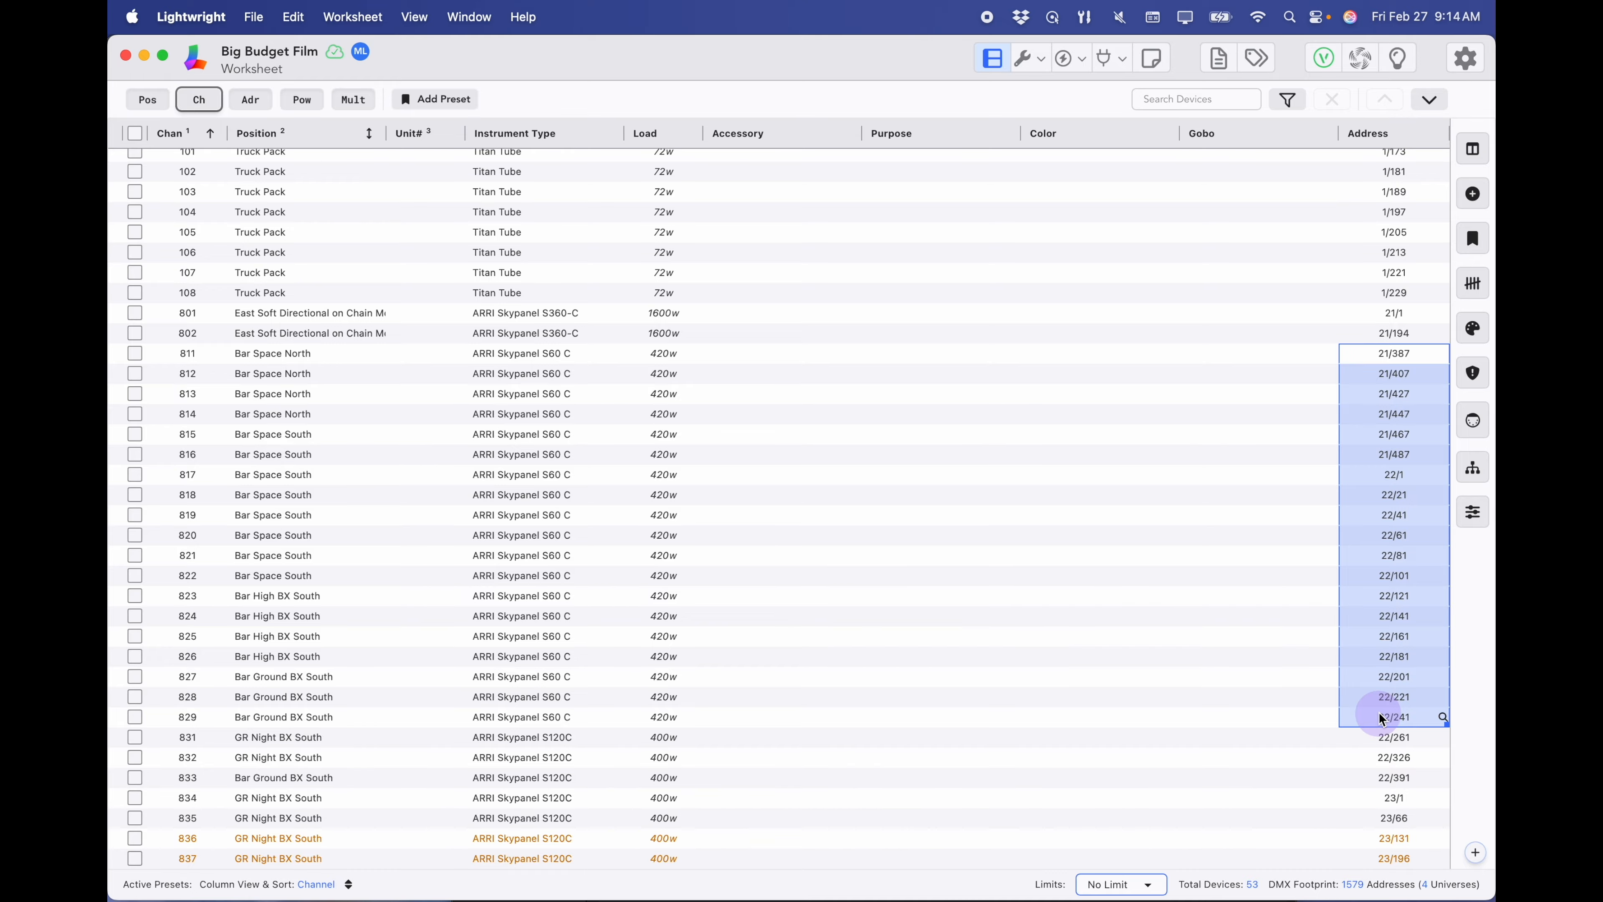
key("Return")
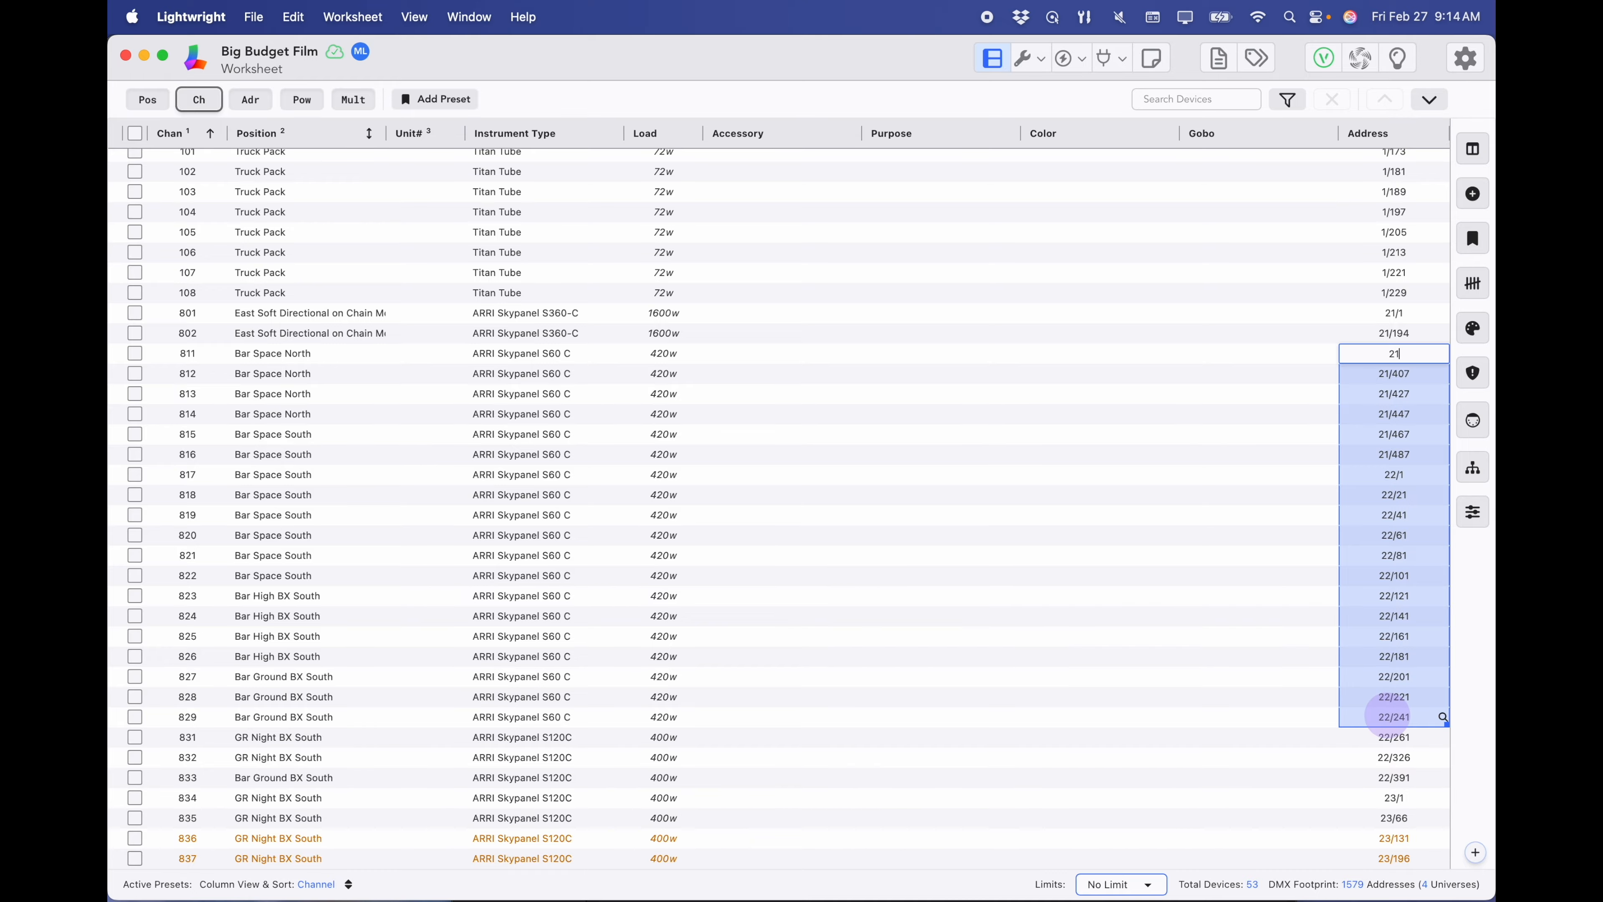
type("+19")
key("Return")
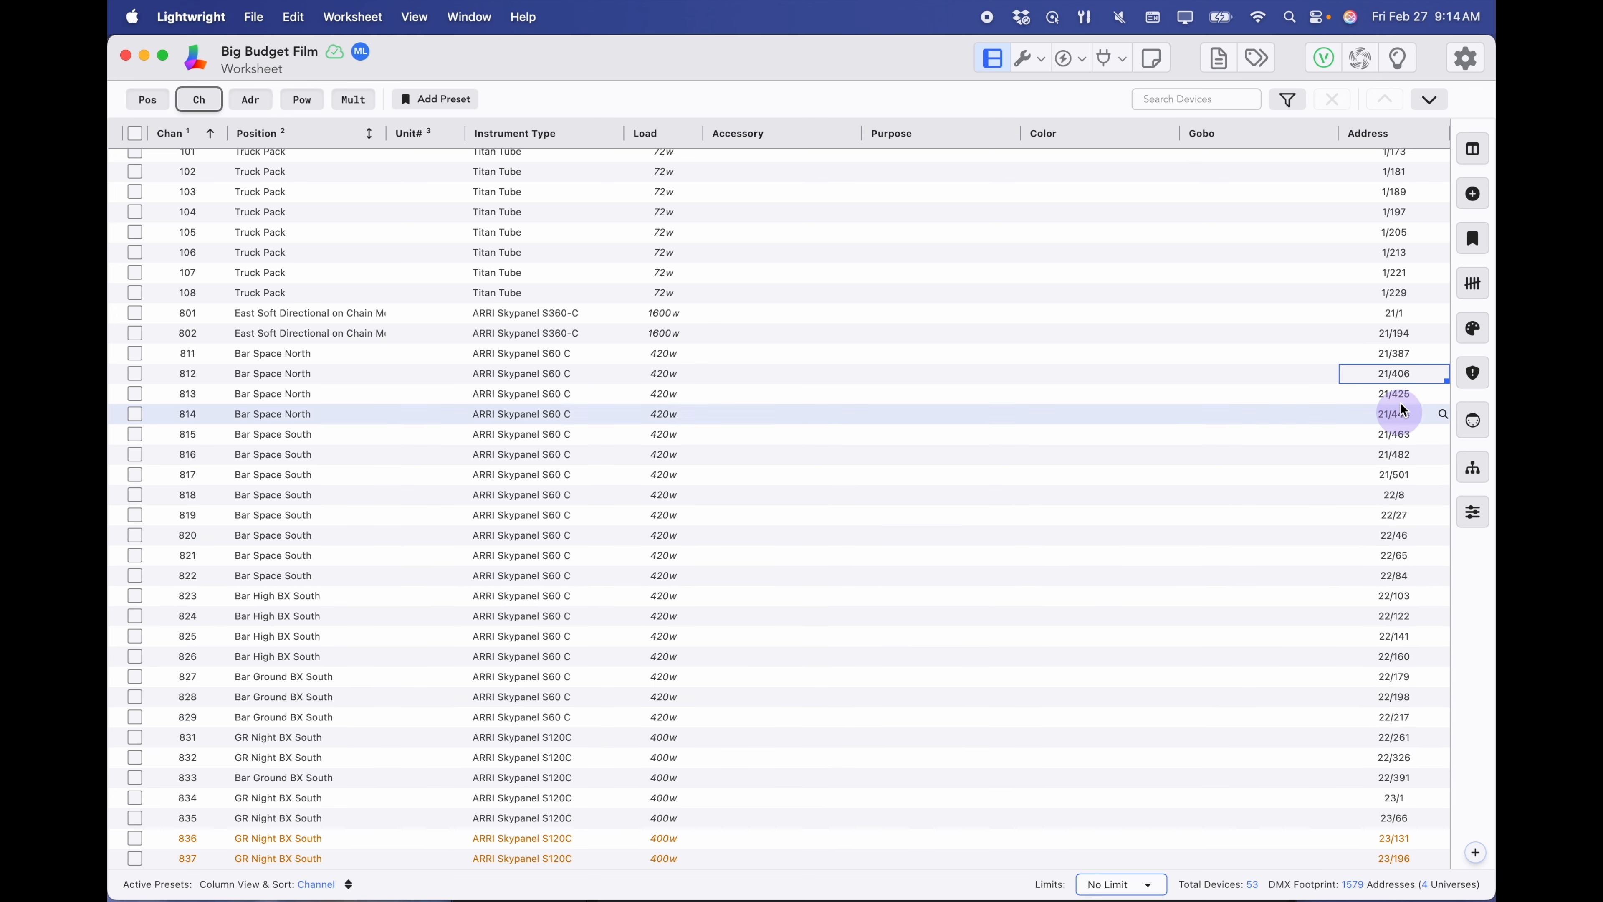
- Set the Overlapping Addresses error check to Warn
left_click(1474, 373)
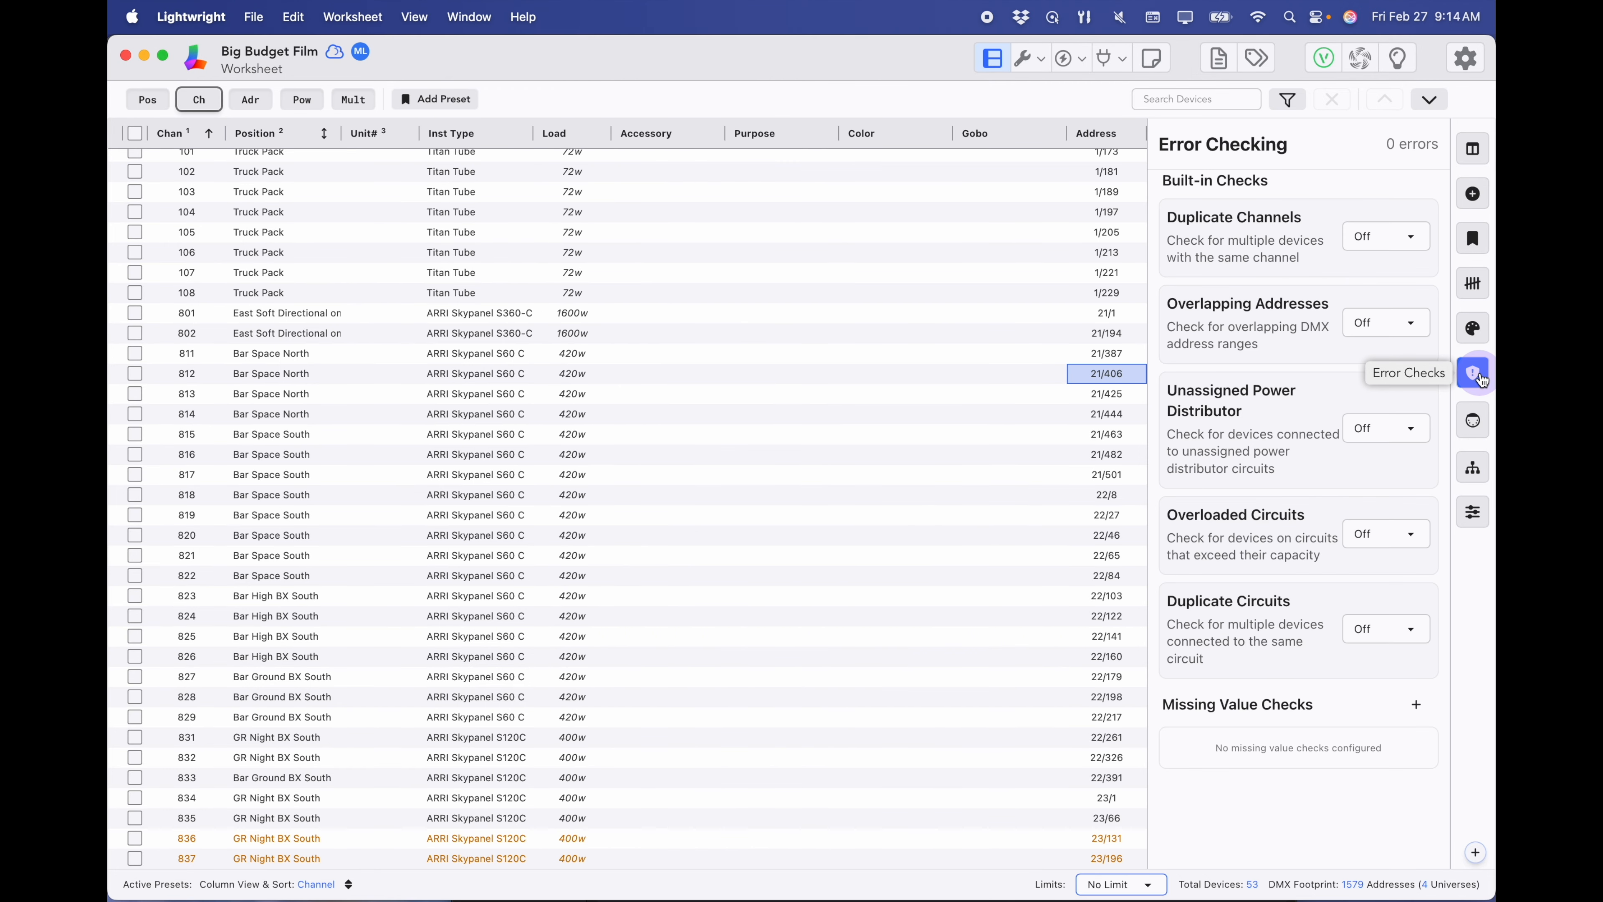
left_click(1398, 328)
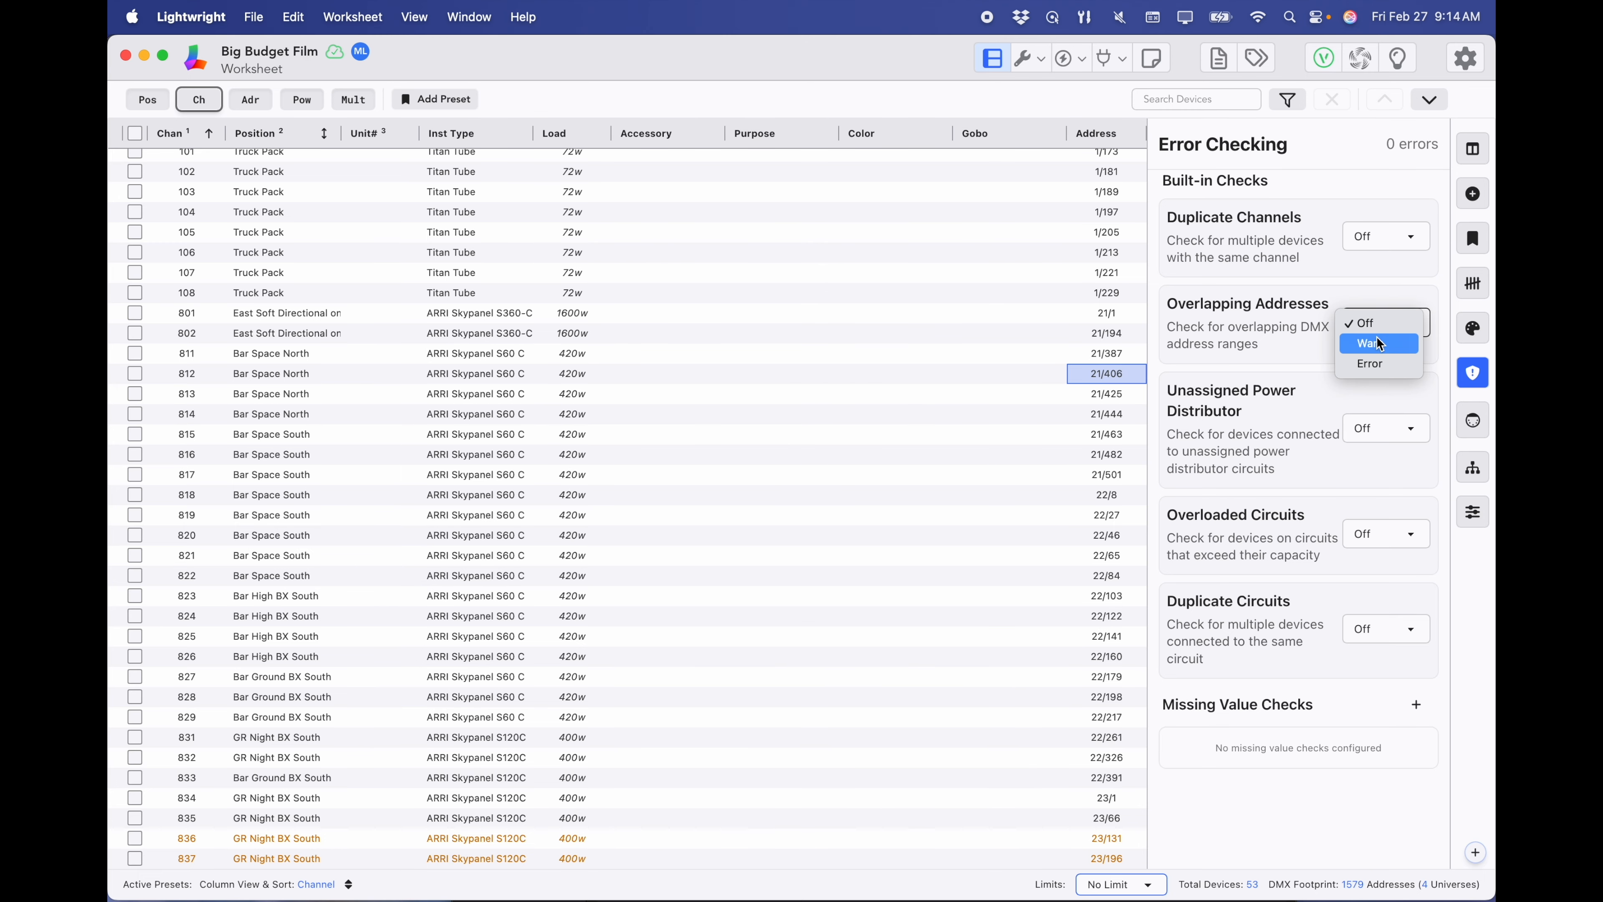
left_click(1377, 342)
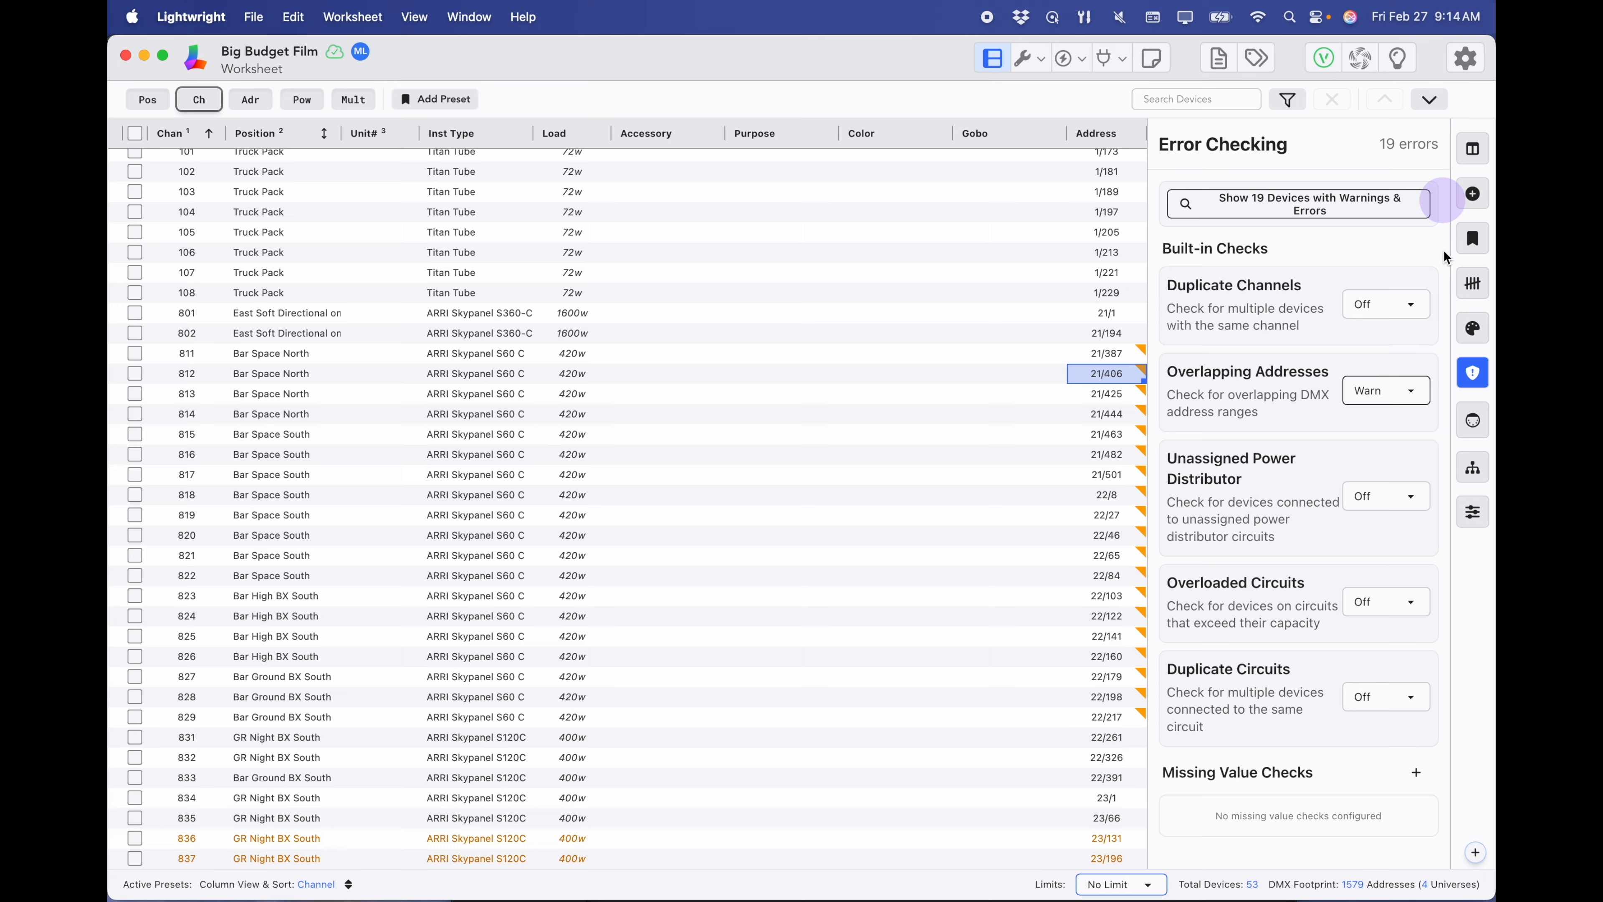
left_click(1470, 375)
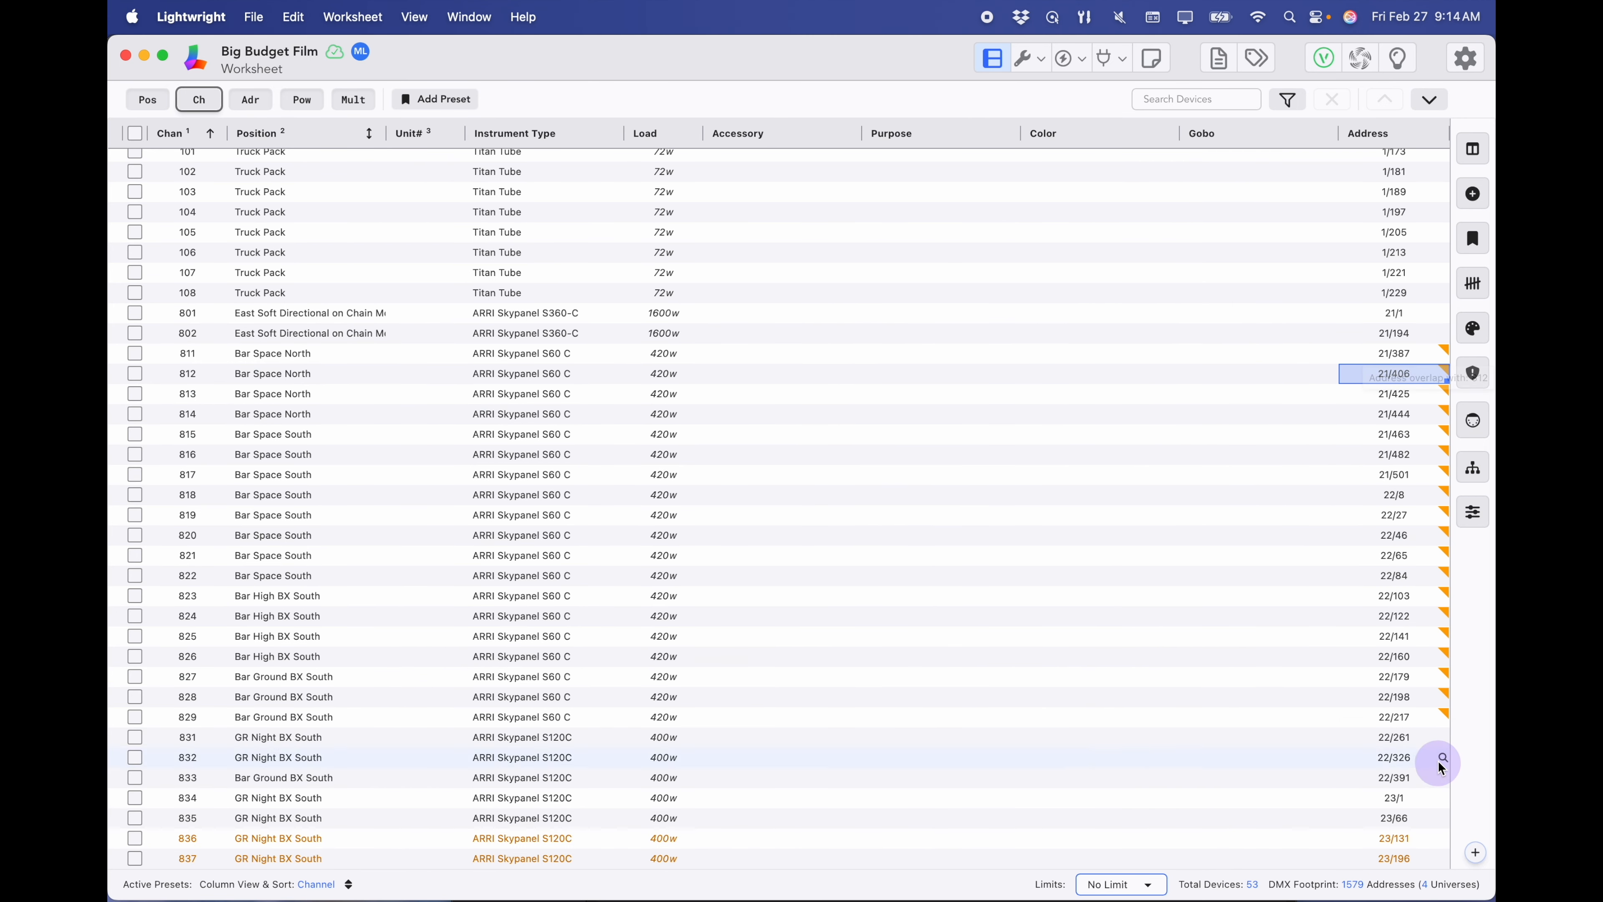
- Readdress channels 811–829 from 21/387 in steps of 20 and recheck for address errors
left_click_drag(1416, 355, 1409, 725)
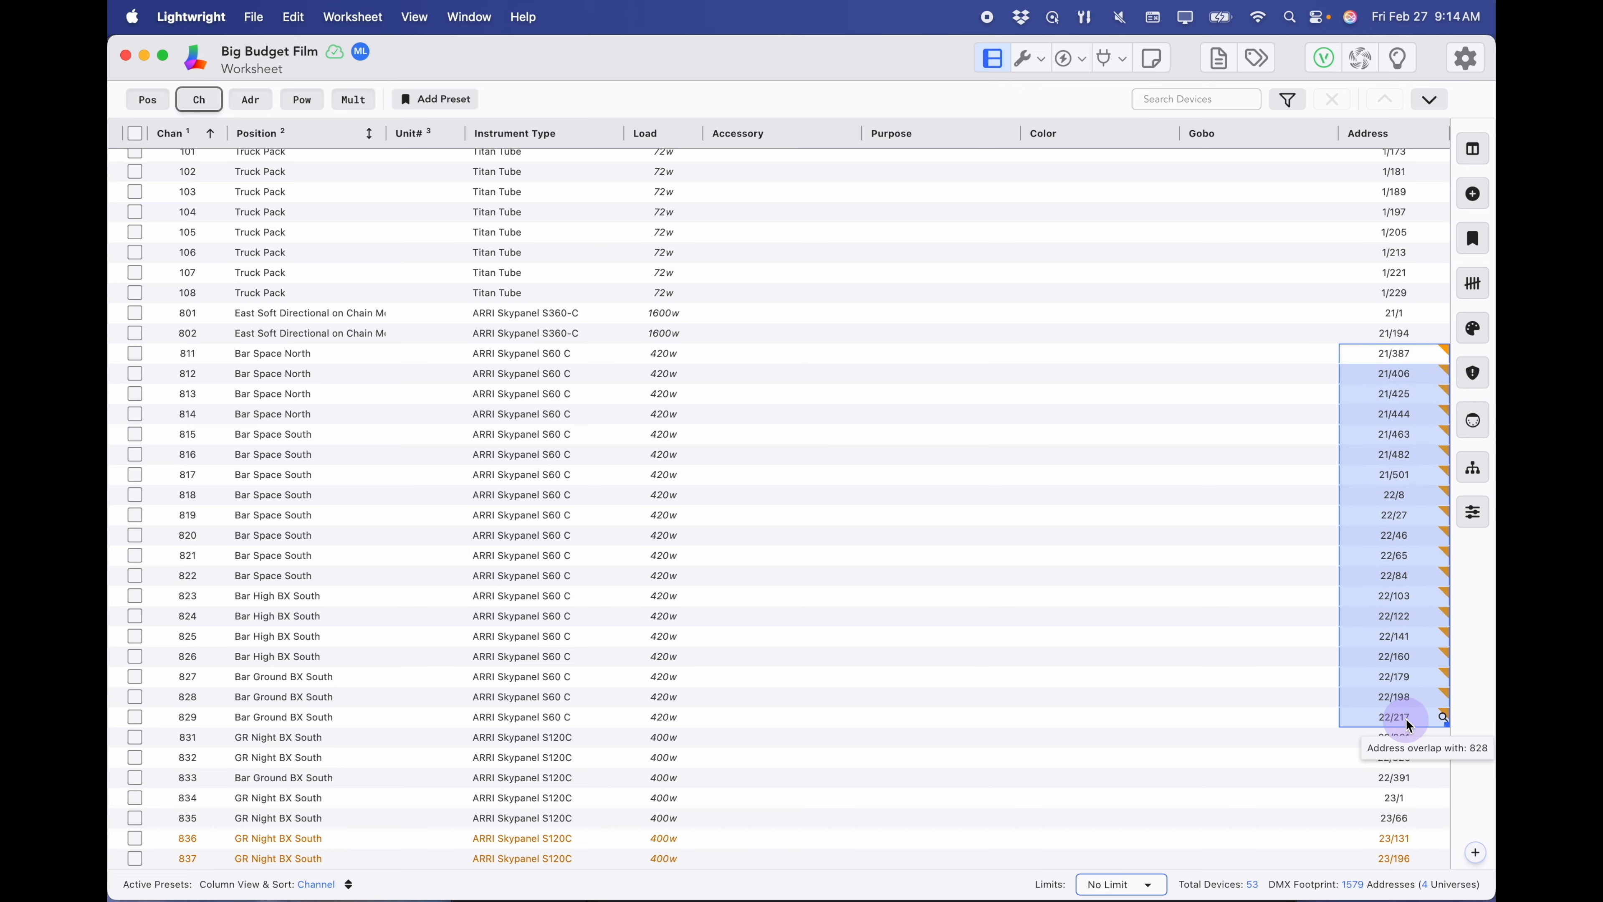
type("21/387+20")
key("Return")
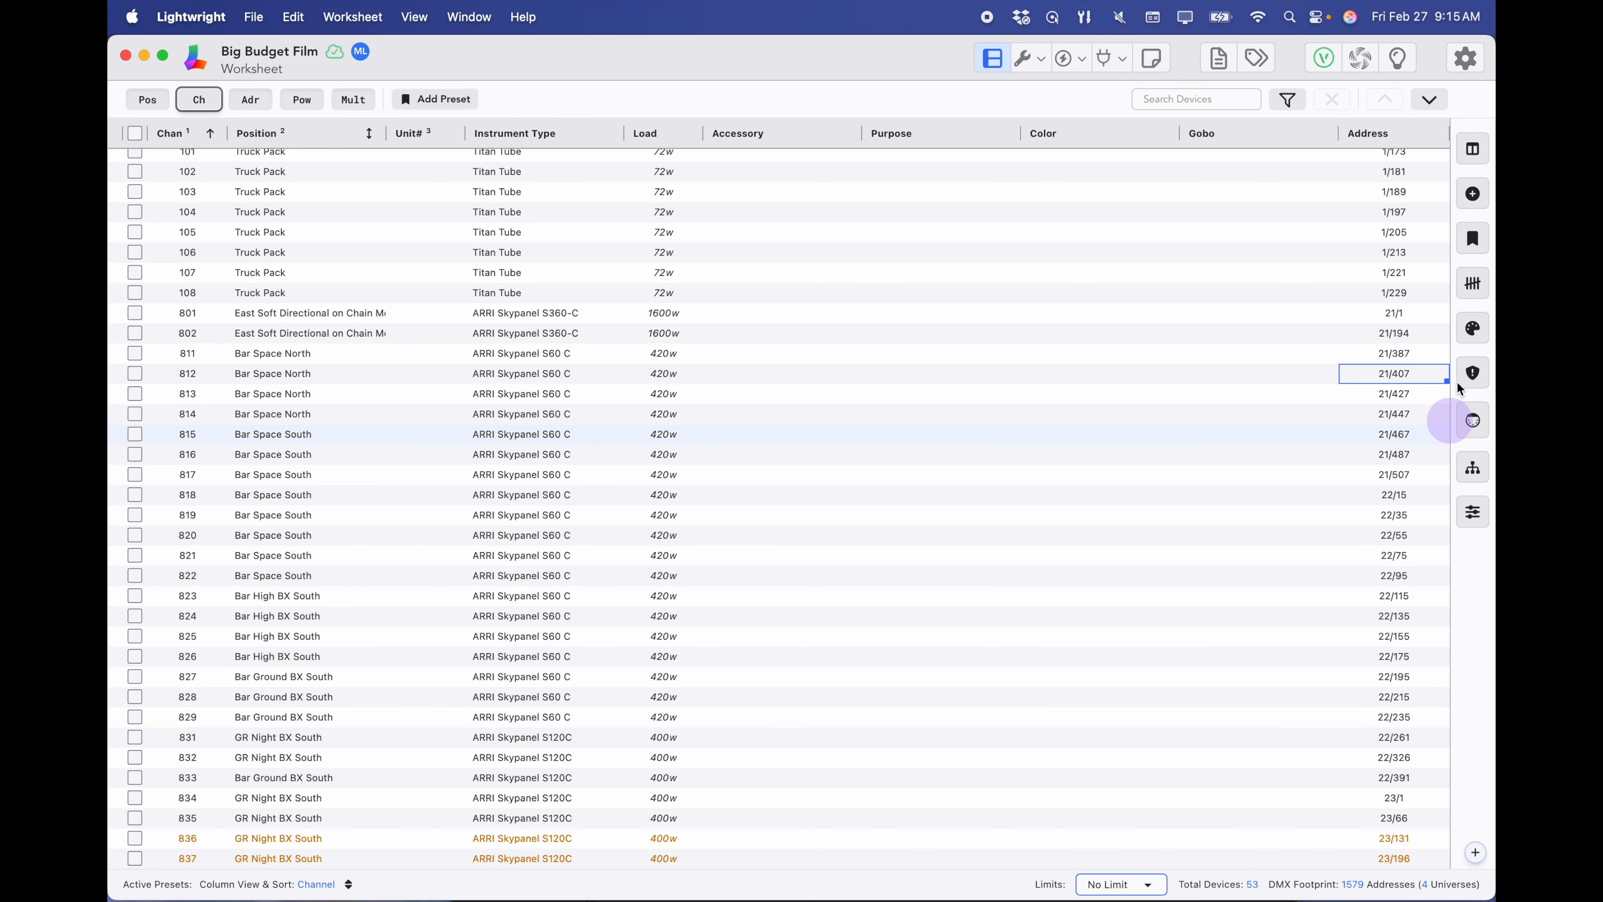
left_click(1474, 376)
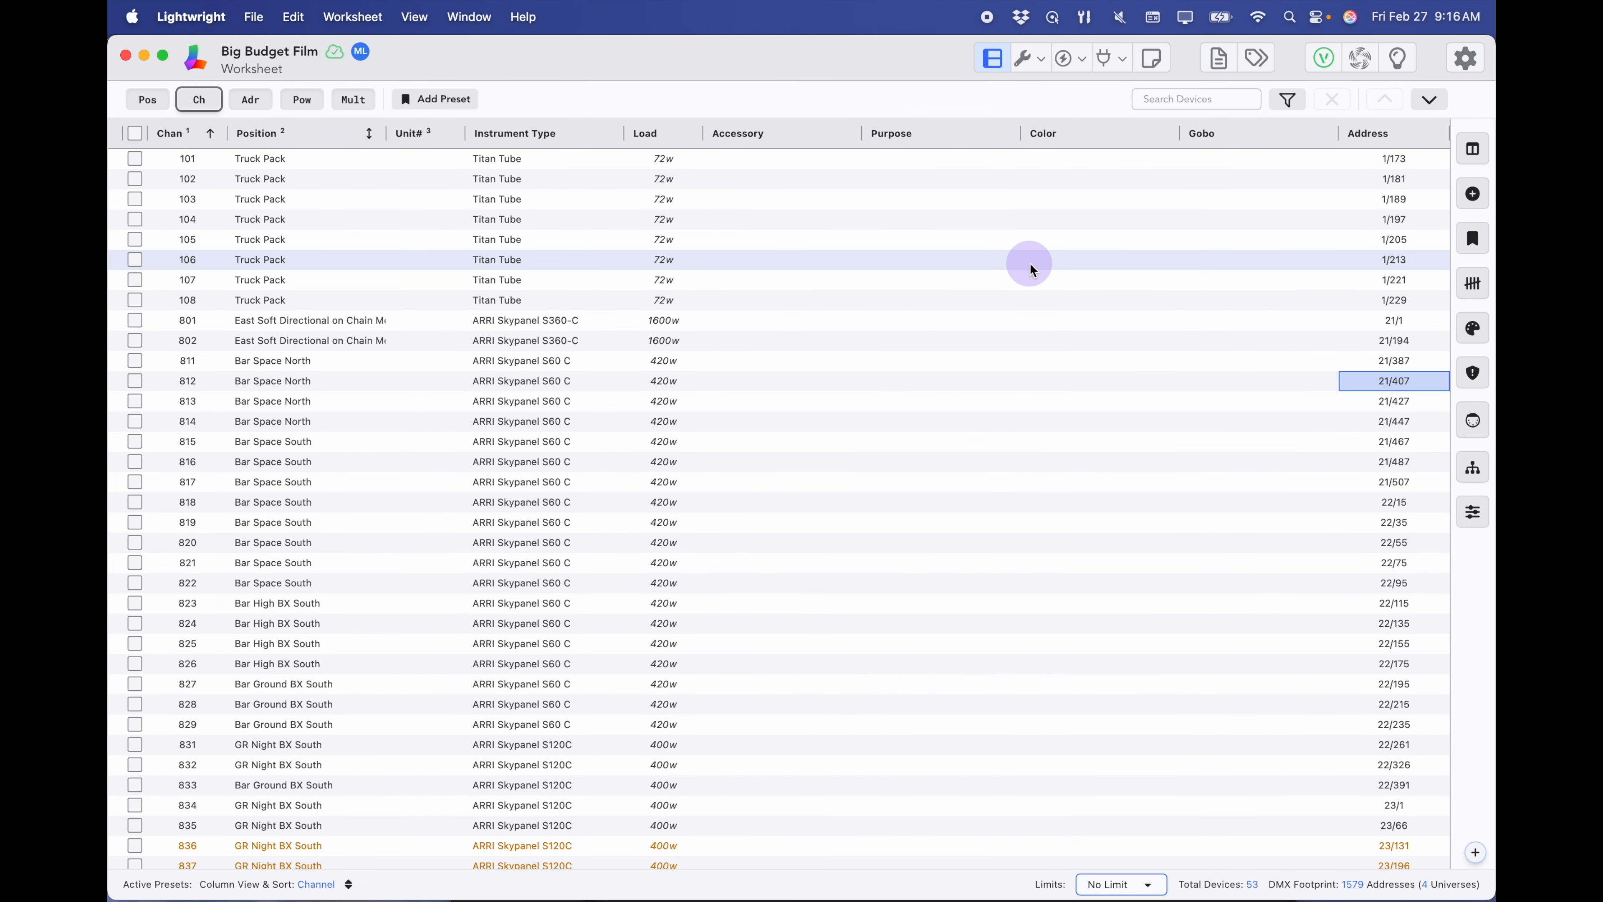
- Create a new Letter-size paperwork from the Channel Hookup template in the Paperwork Manager
left_click(1219, 63)
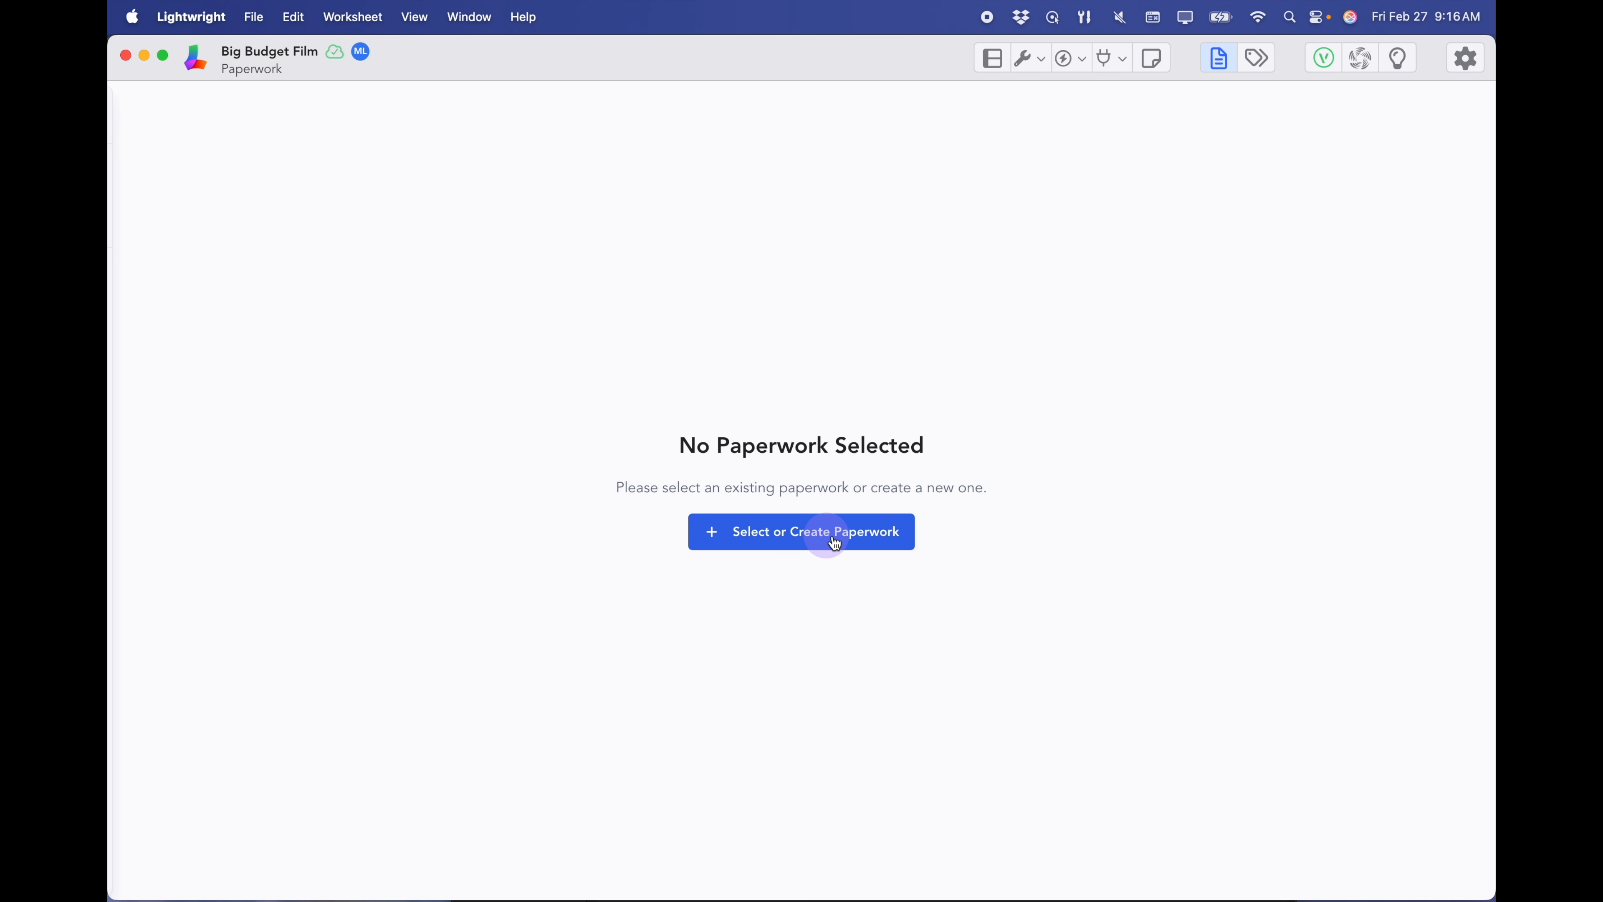
left_click(835, 542)
left_click(444, 183)
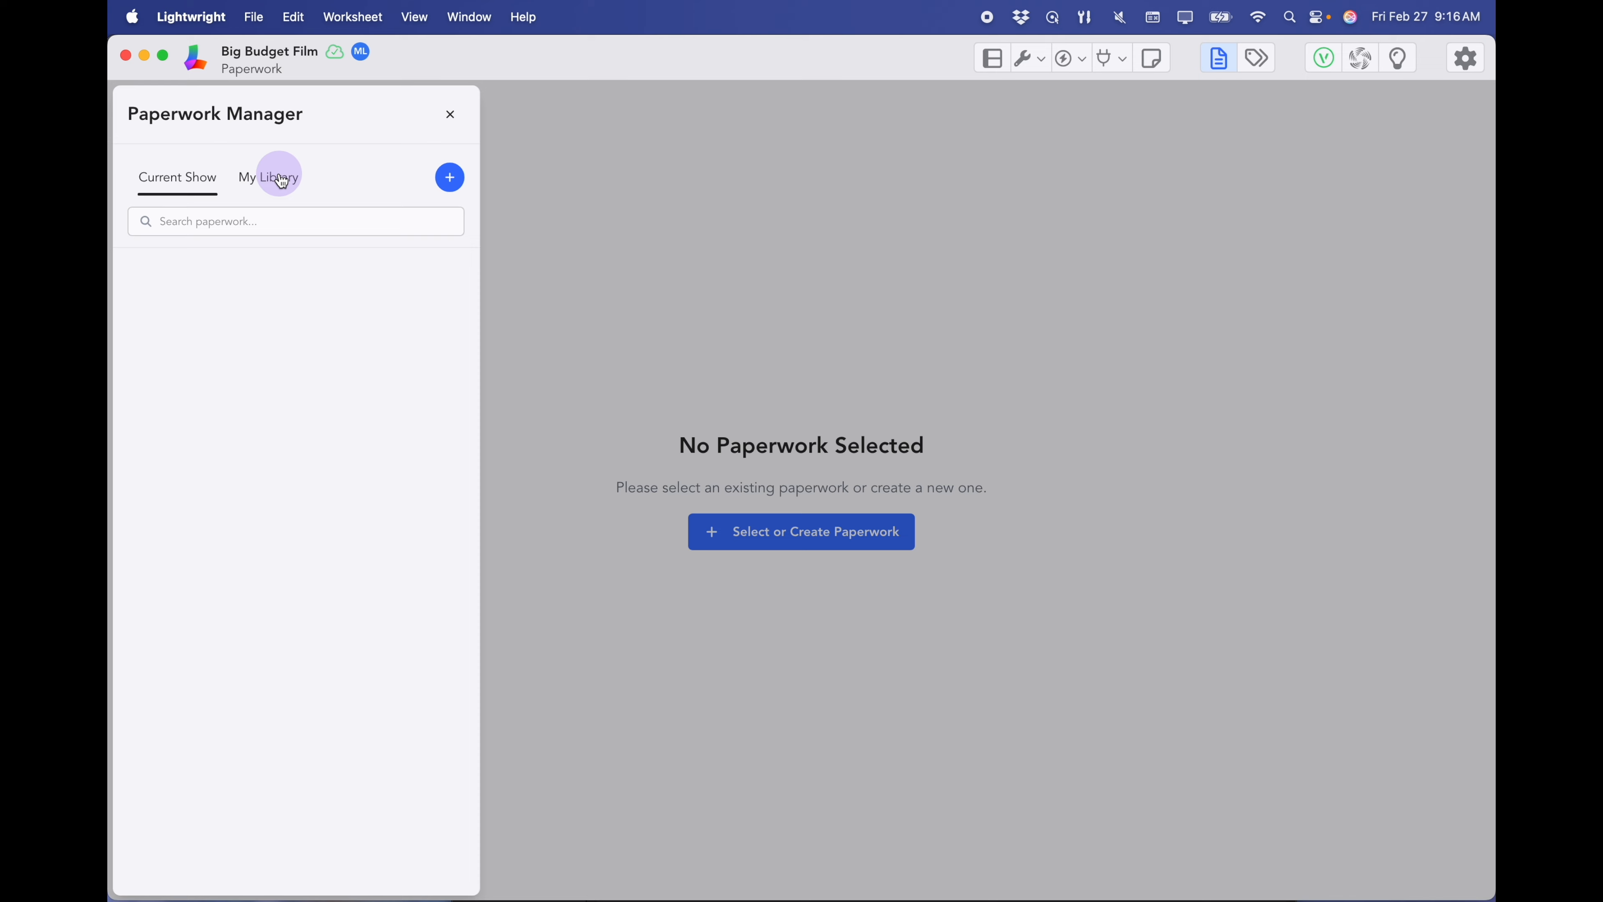
left_click(449, 180)
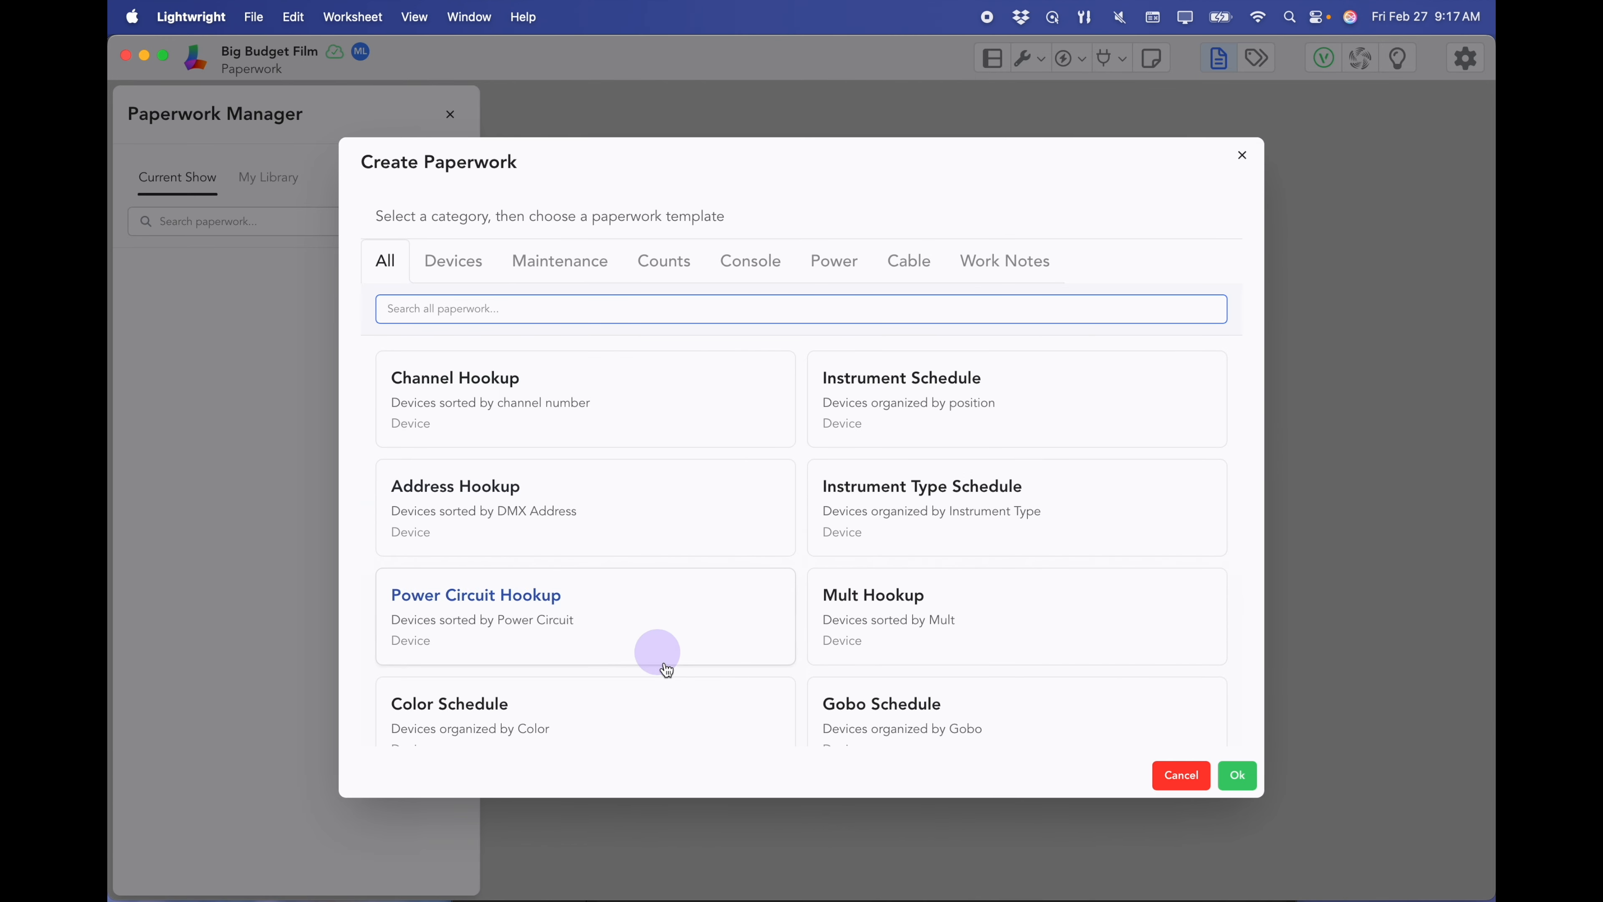
scroll(786, 570, "down", 20)
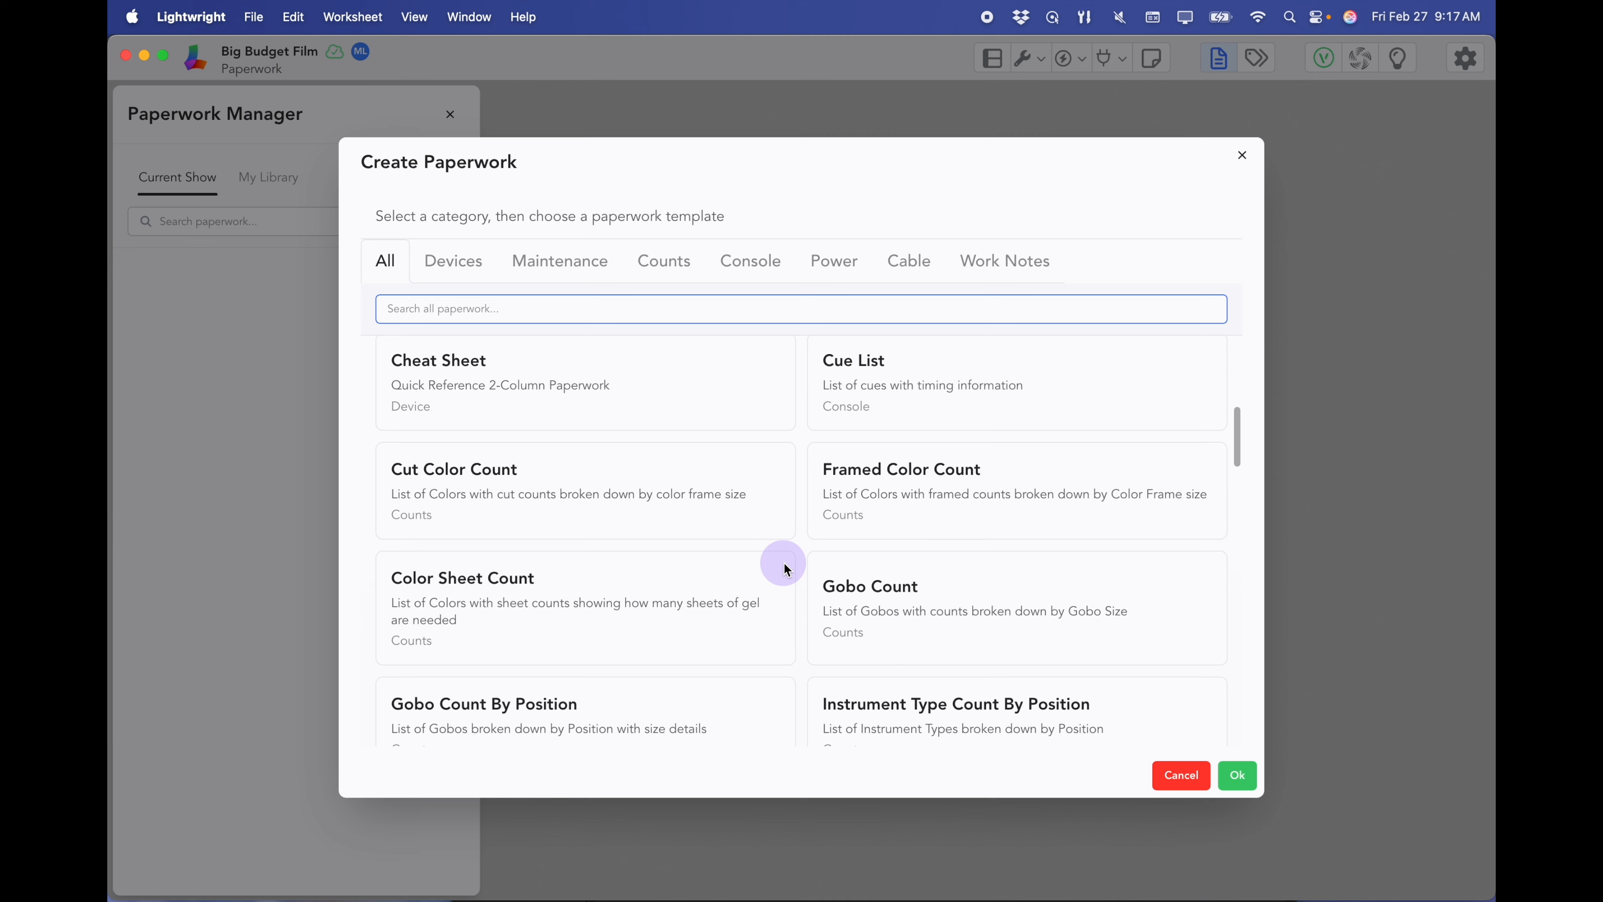
scroll(785, 570, "down", 5)
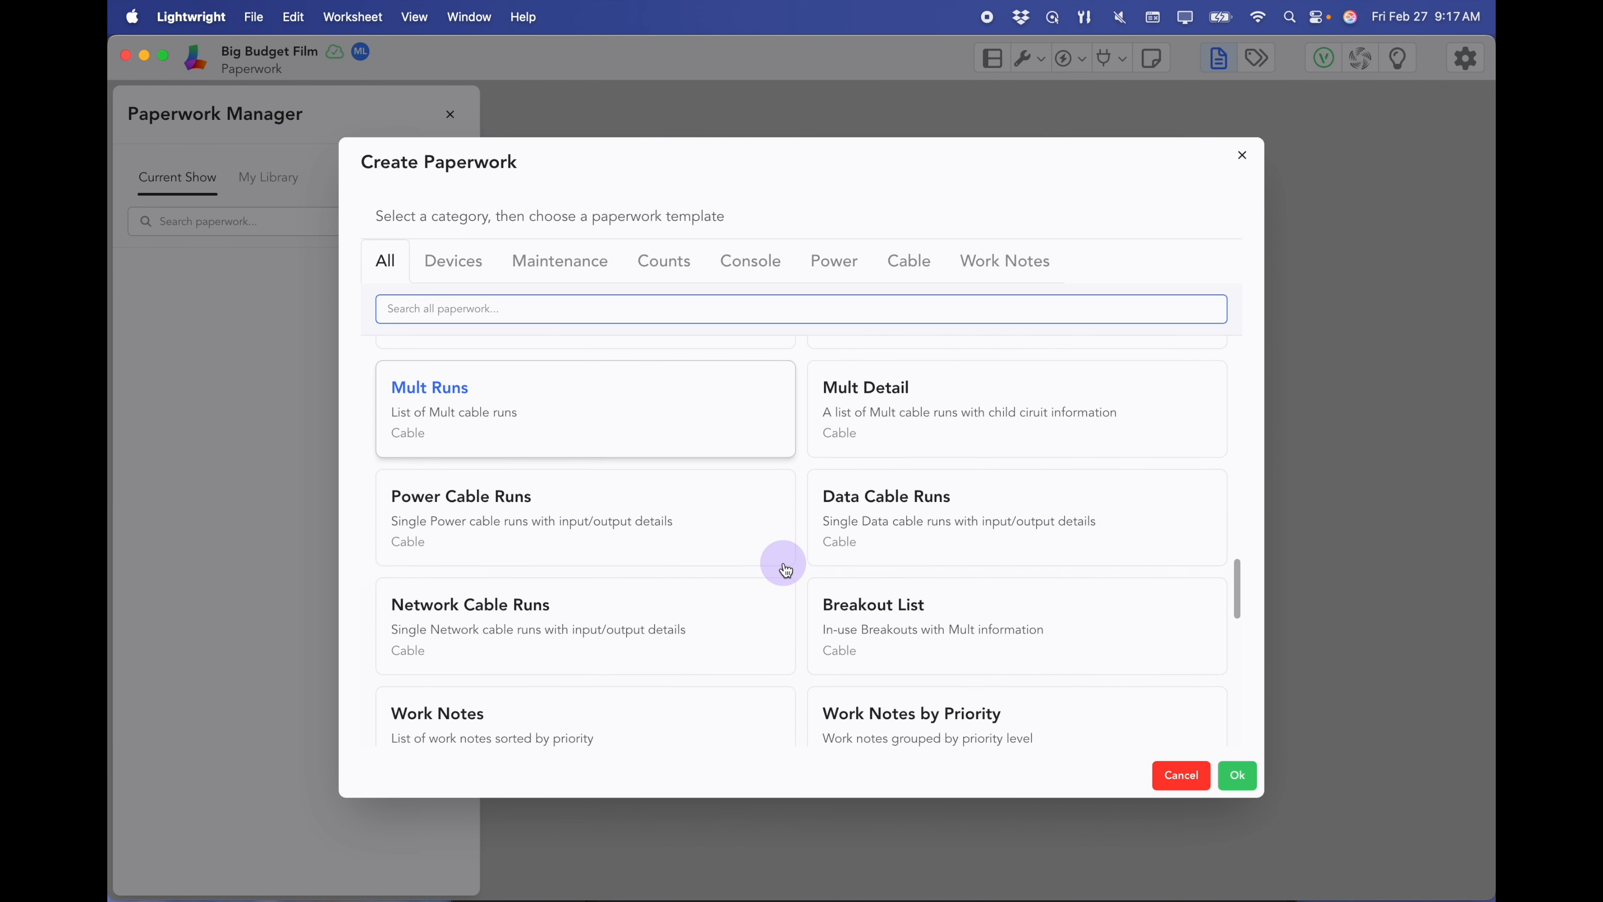
scroll(786, 570, "up", 20)
left_click(555, 402)
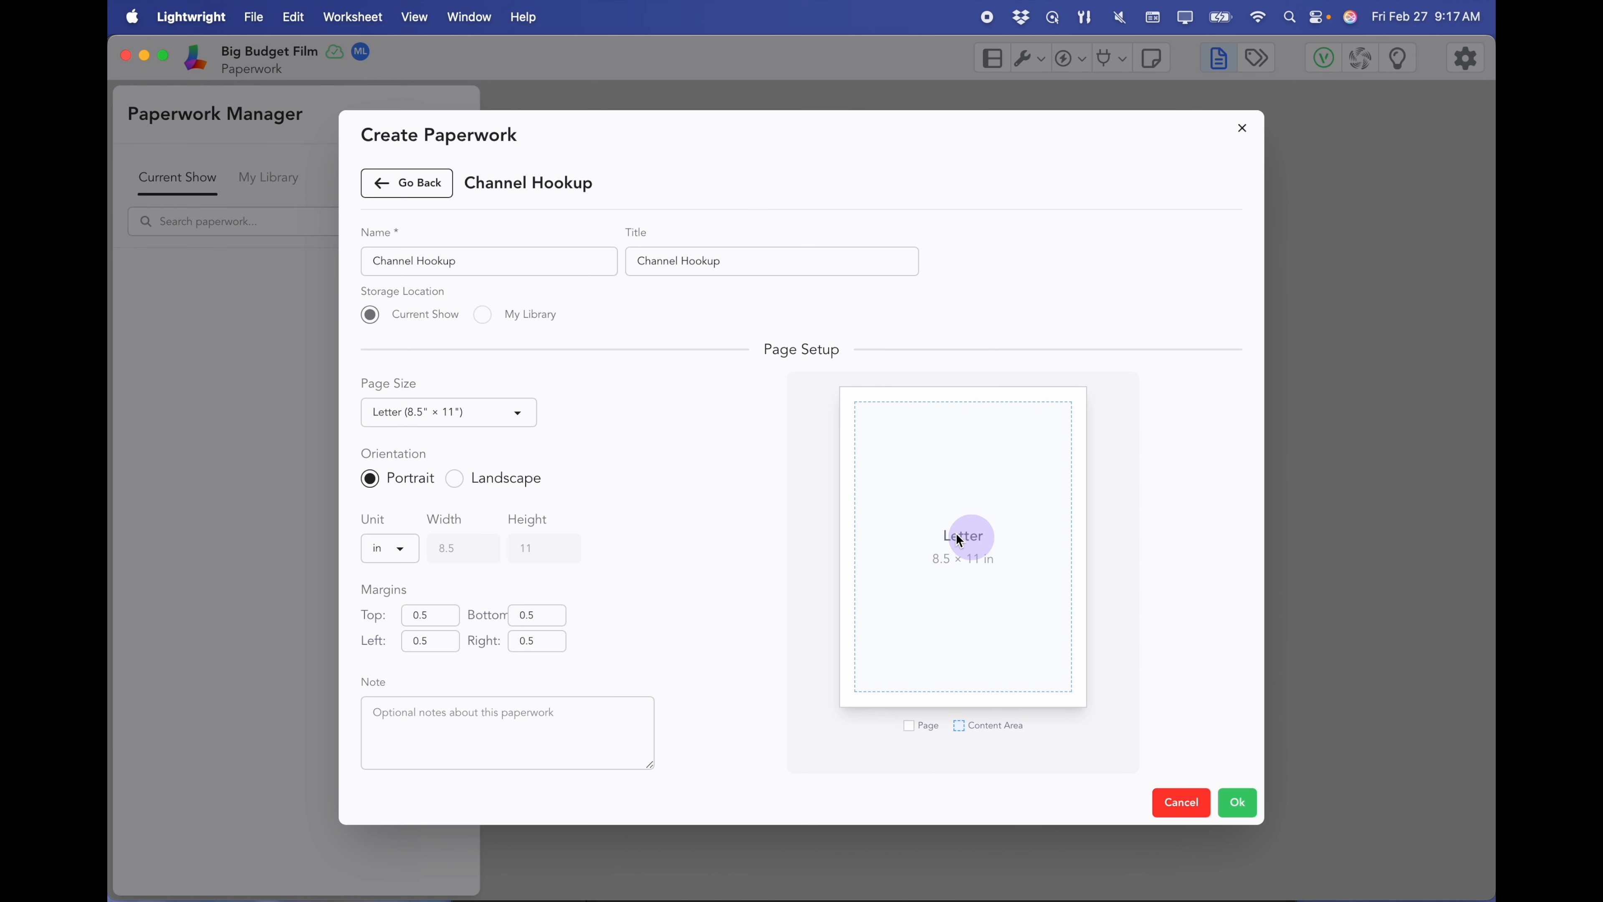
left_click(1238, 803)
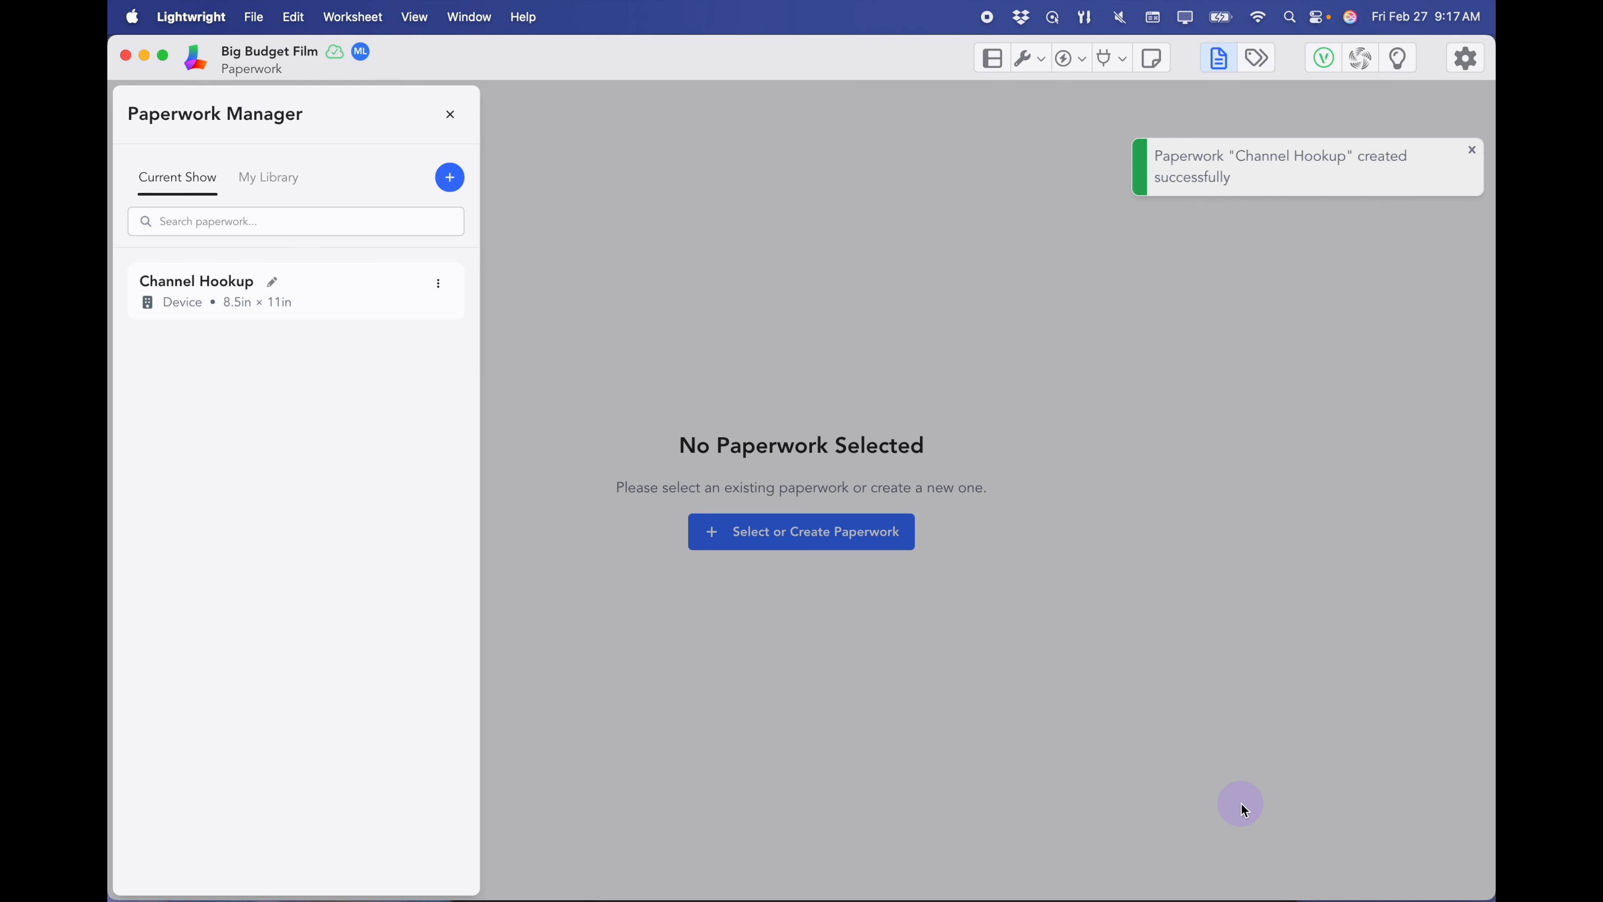
- Remove the Unit#, Purpose and Color columns from the Channel Hookup and add a Mode column
left_click(338, 283)
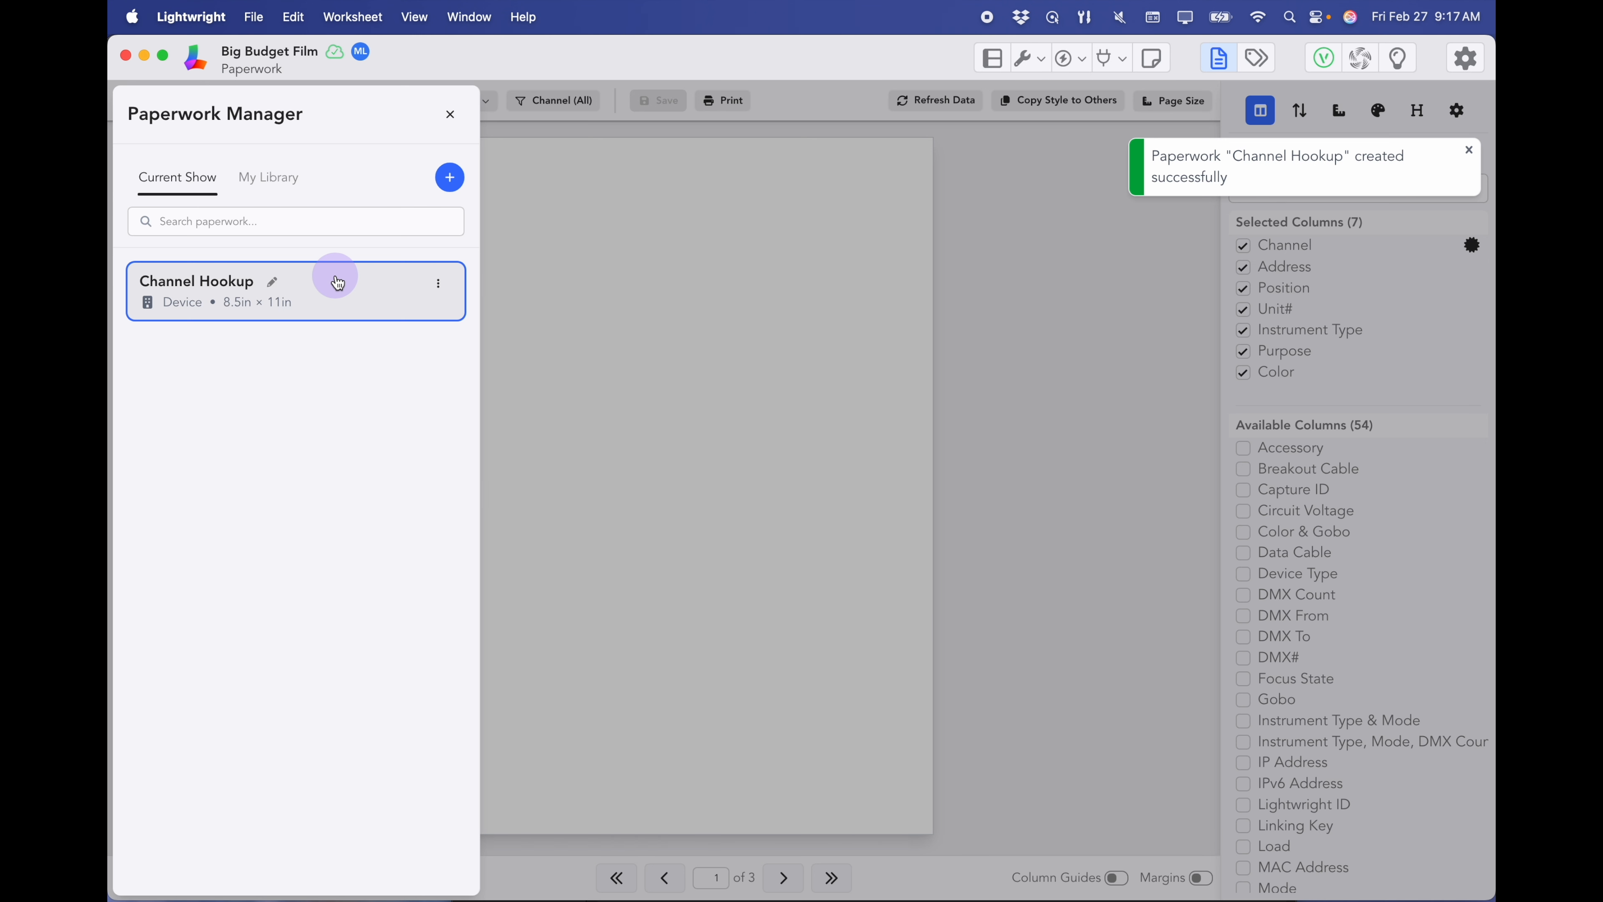
left_click(452, 117)
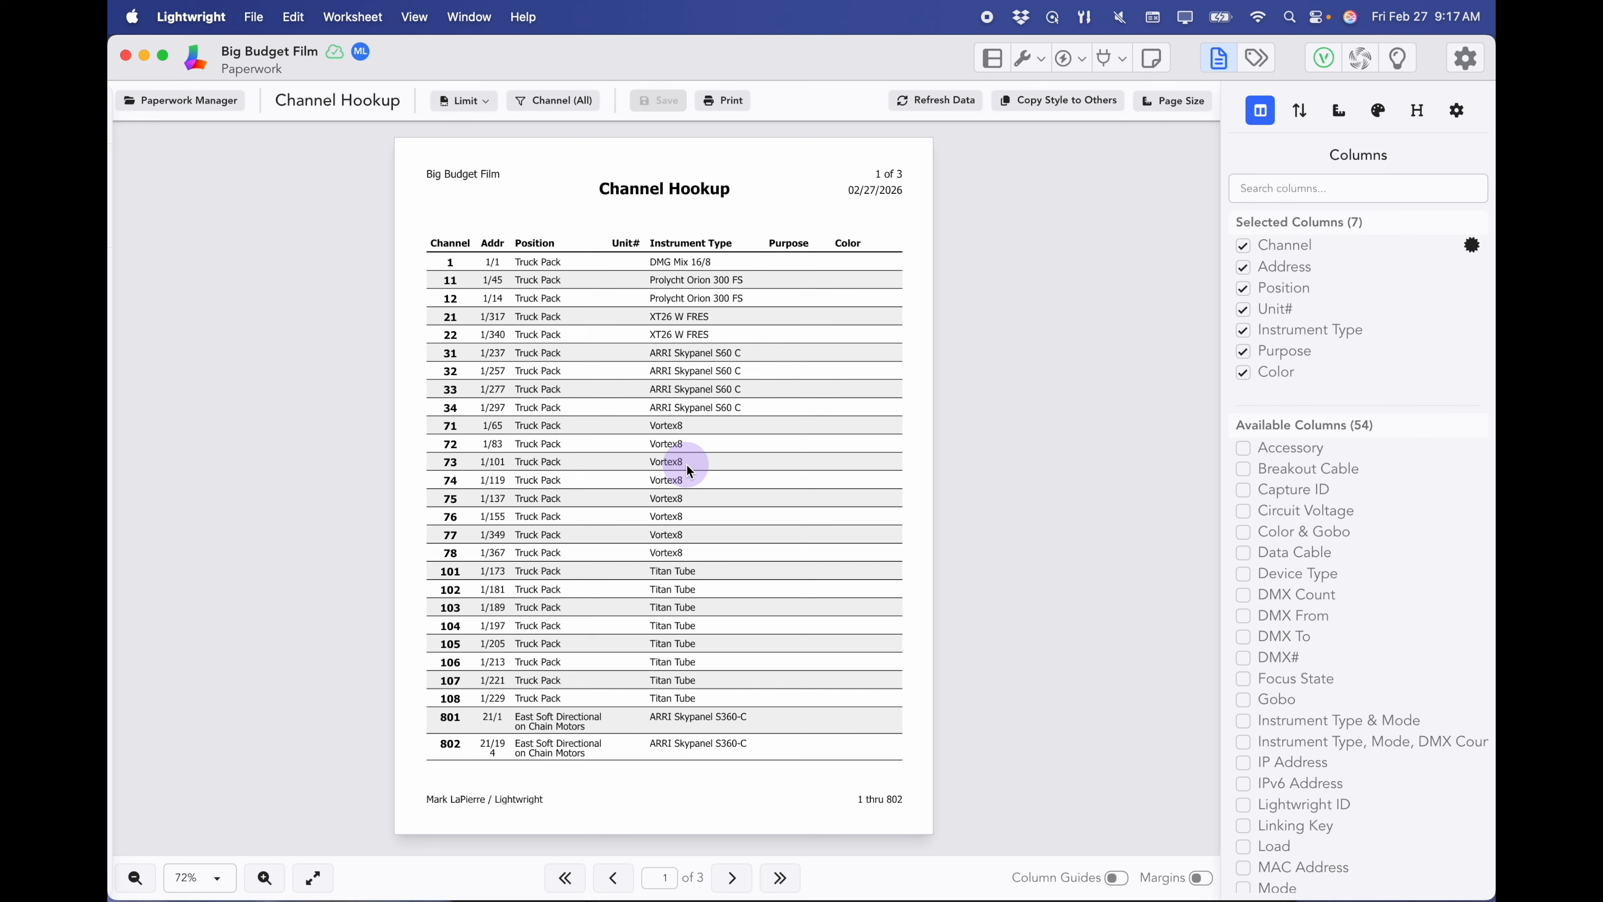
left_click(1243, 309)
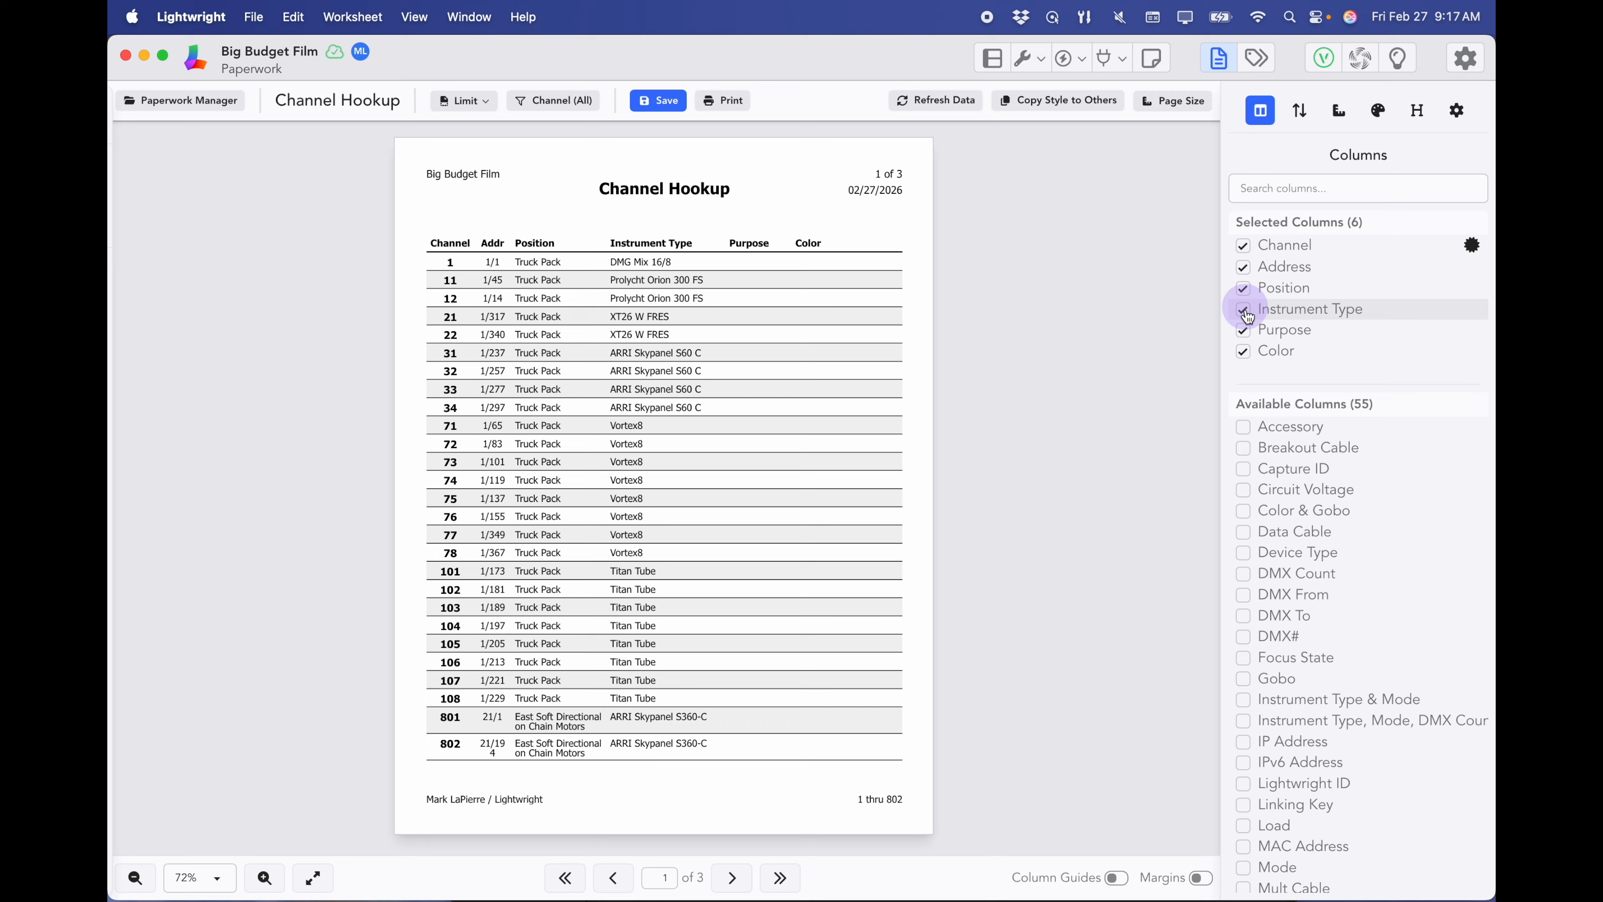
left_click(1244, 332)
left_click(1244, 331)
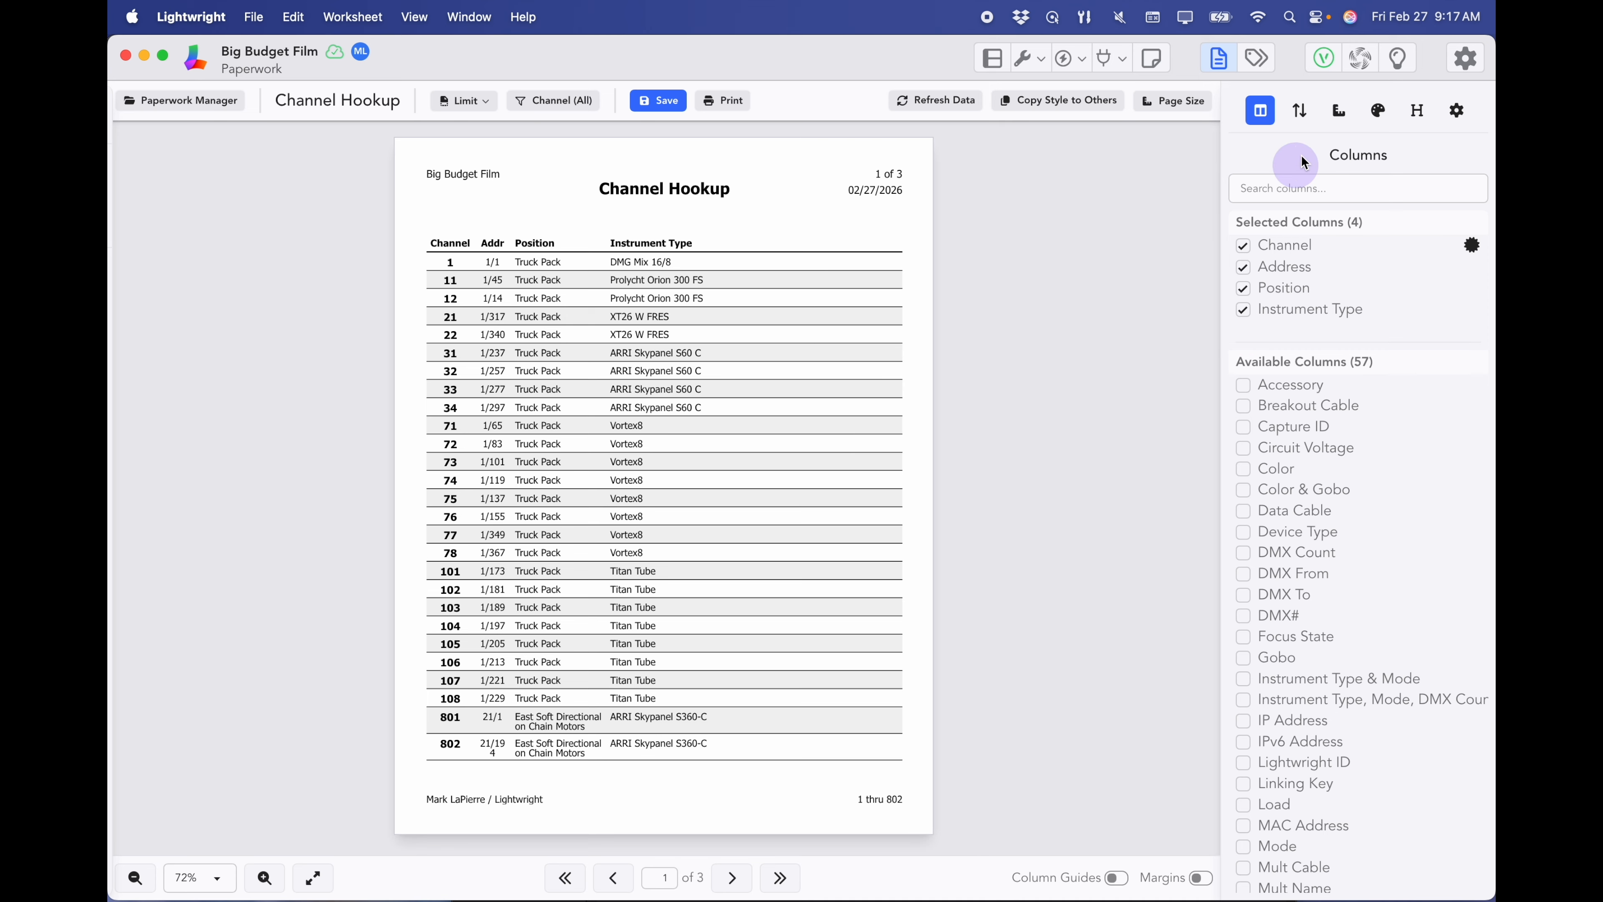
left_click(1263, 112)
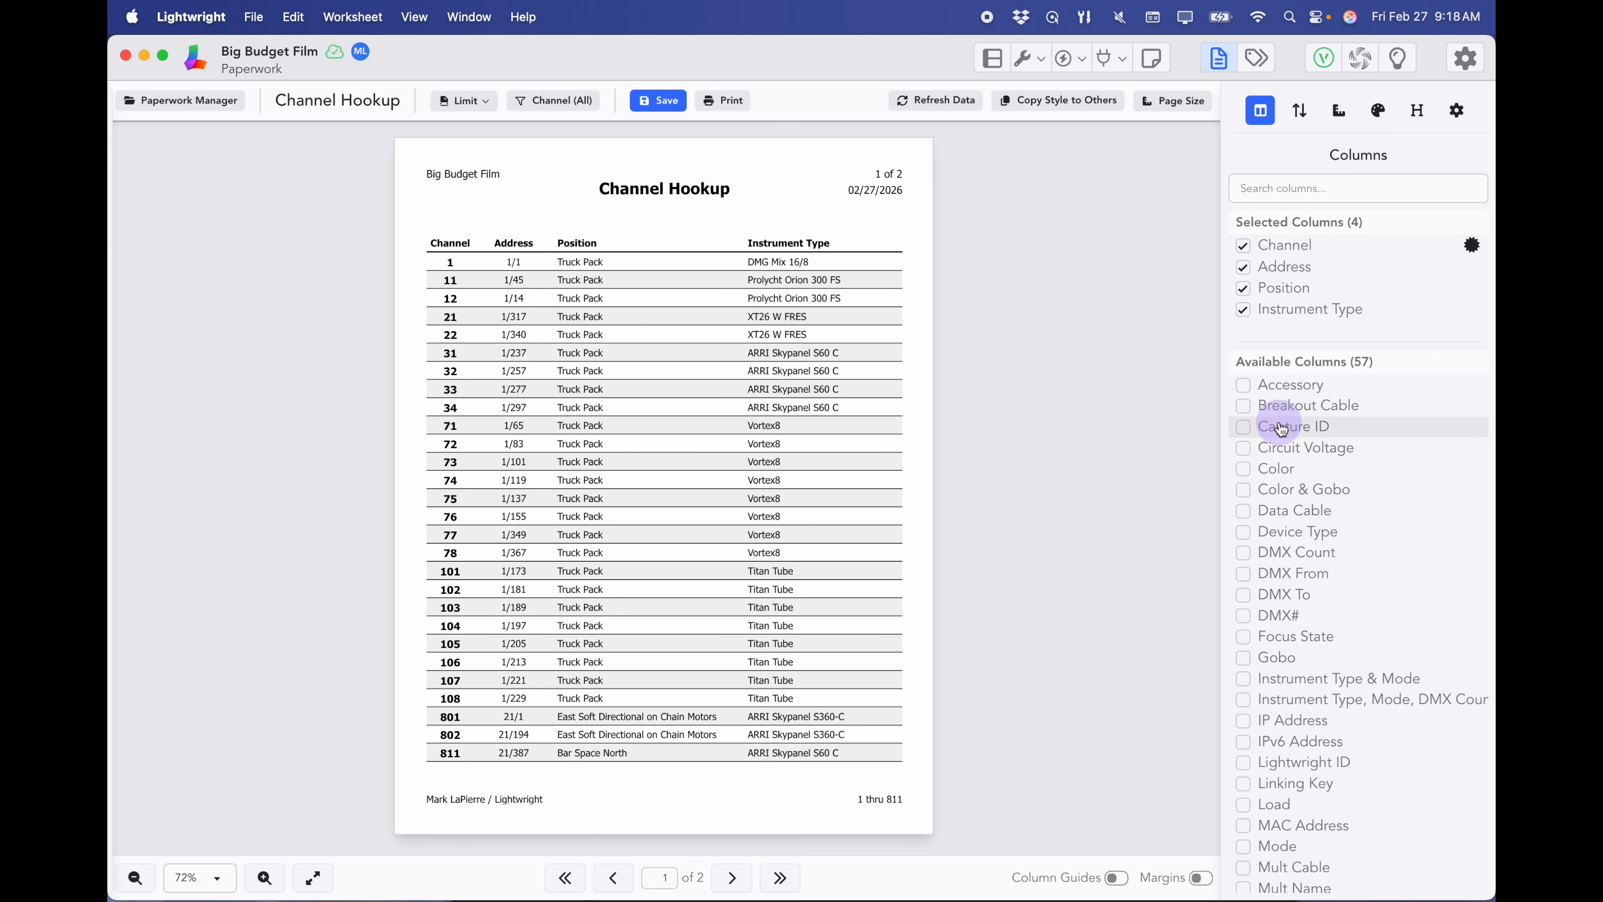
scroll(1269, 568, "down", 2)
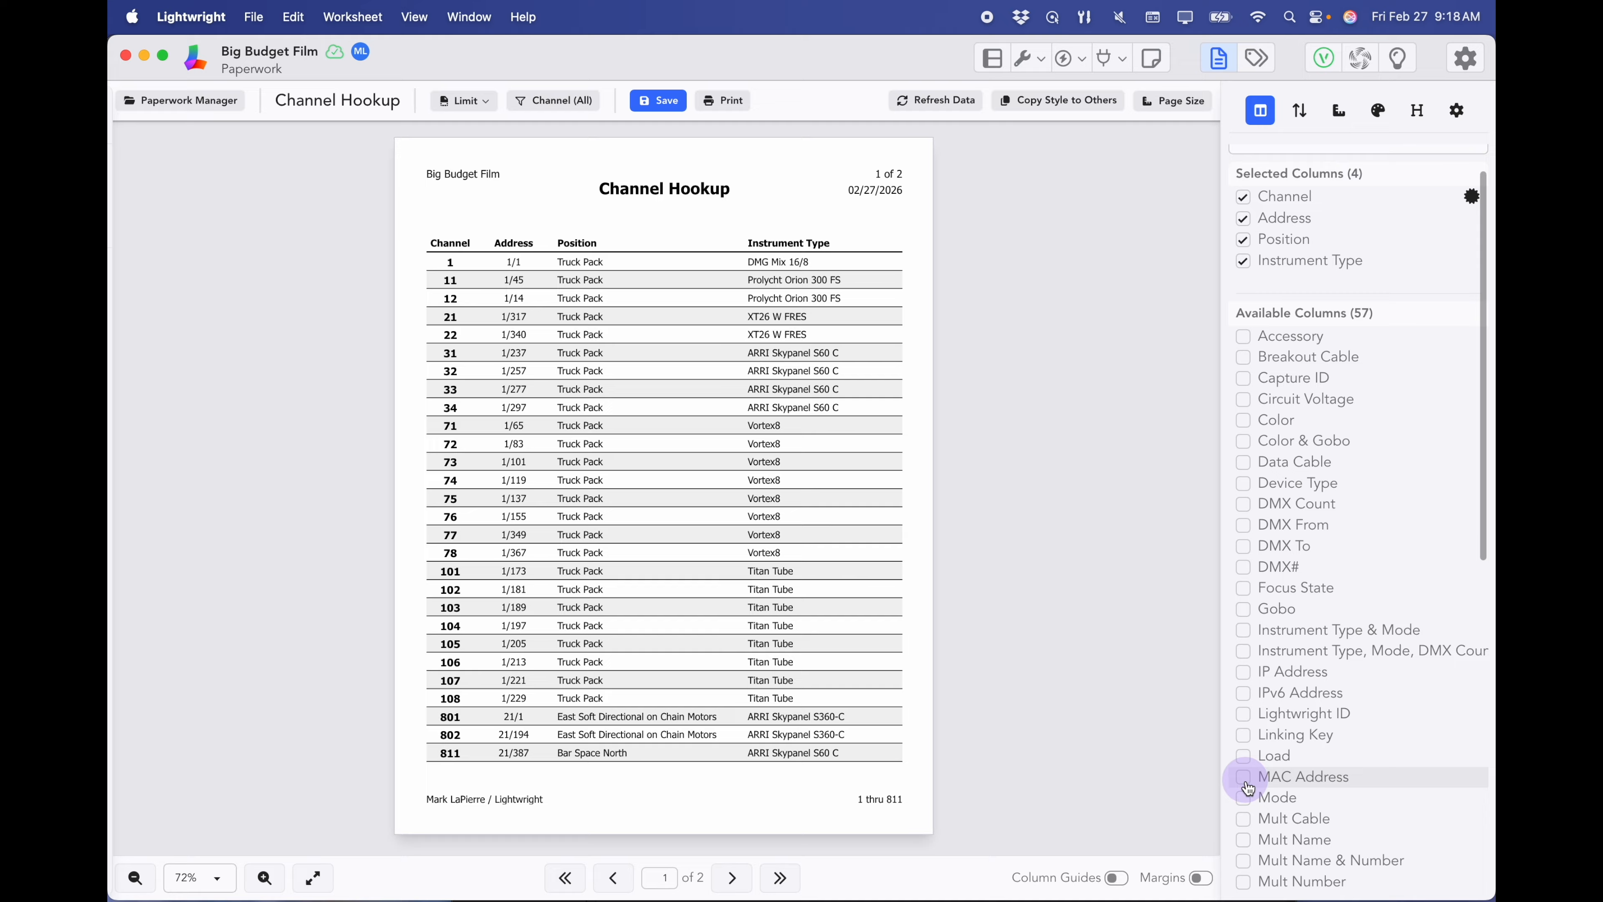
left_click(1244, 798)
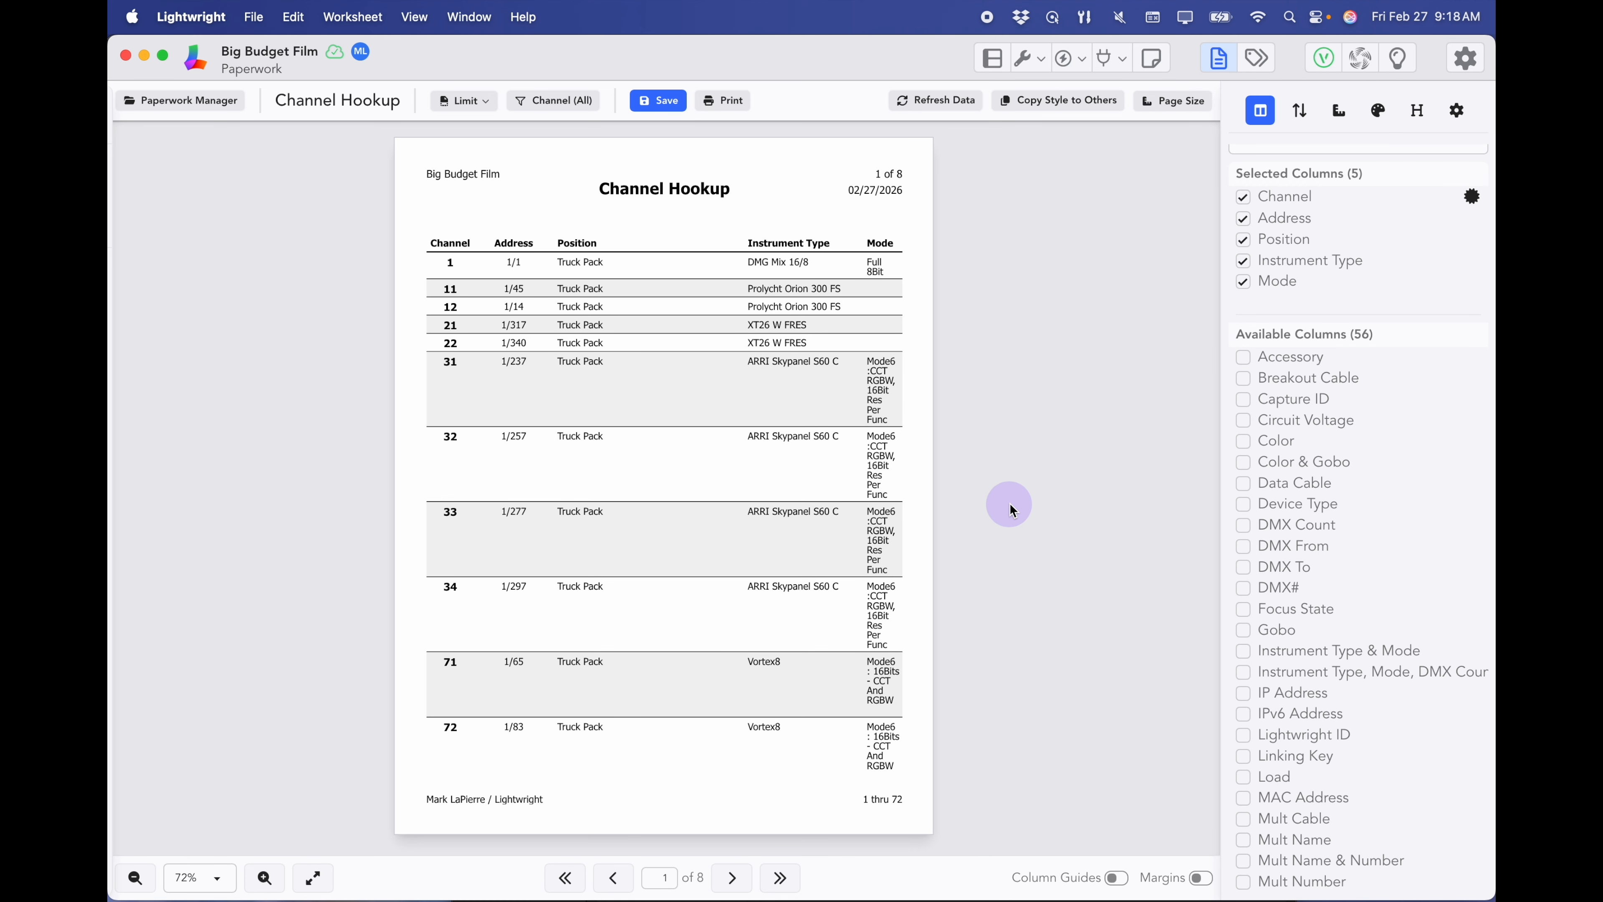
left_click(1338, 111)
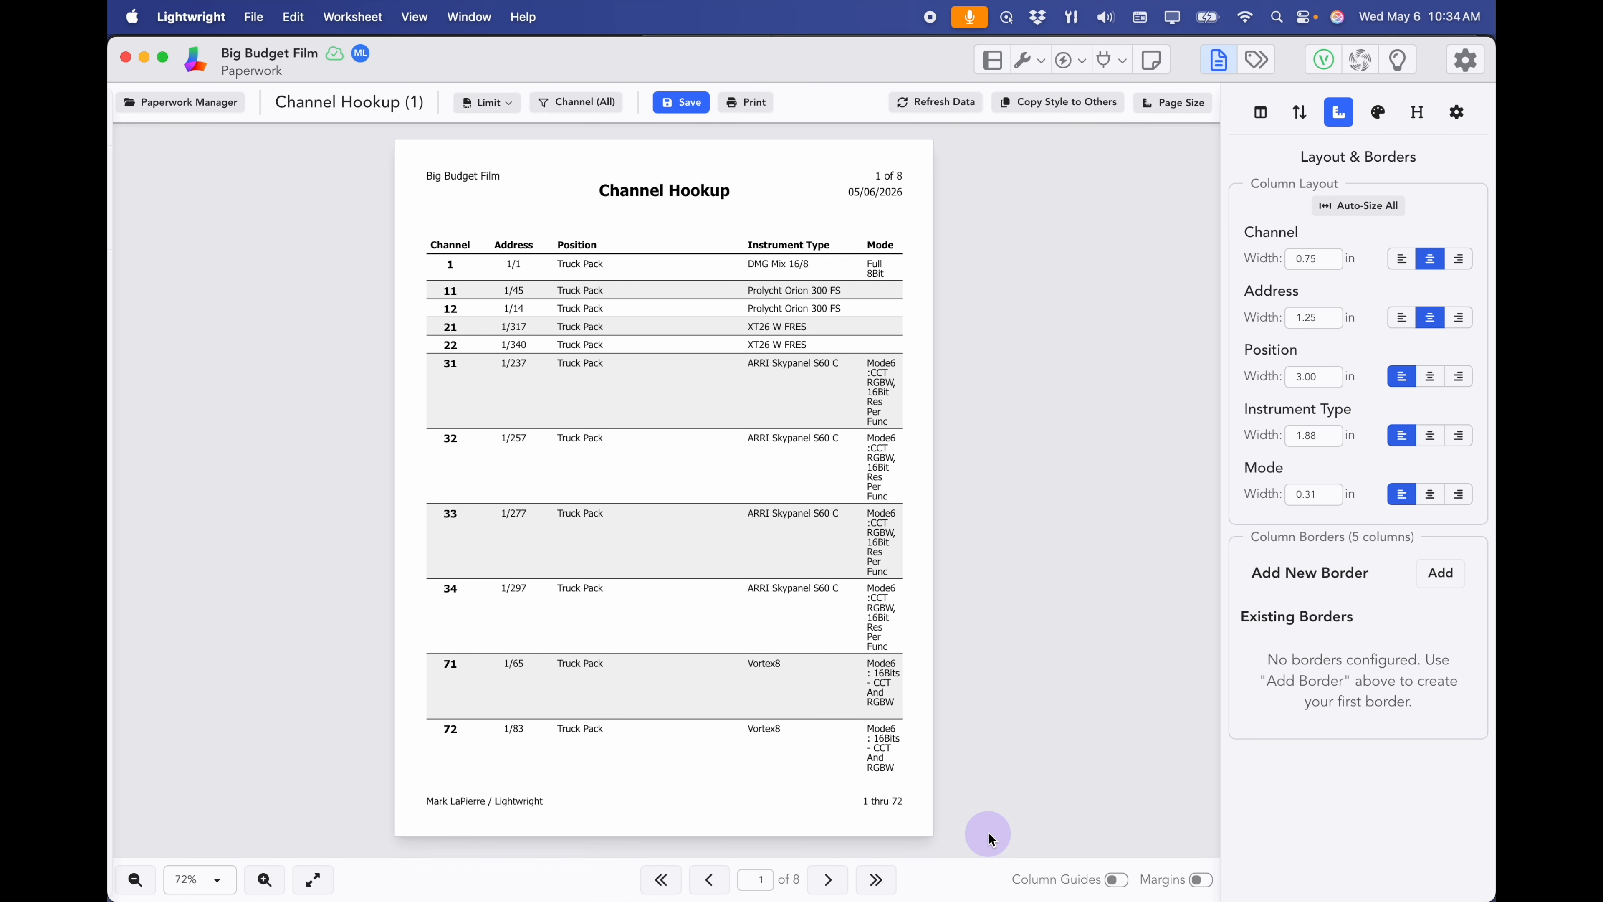
- Auto-size all columns, set Channel 0.75, Position 1.50, Instrument Type 1.70 inches, and save
left_click(1370, 212)
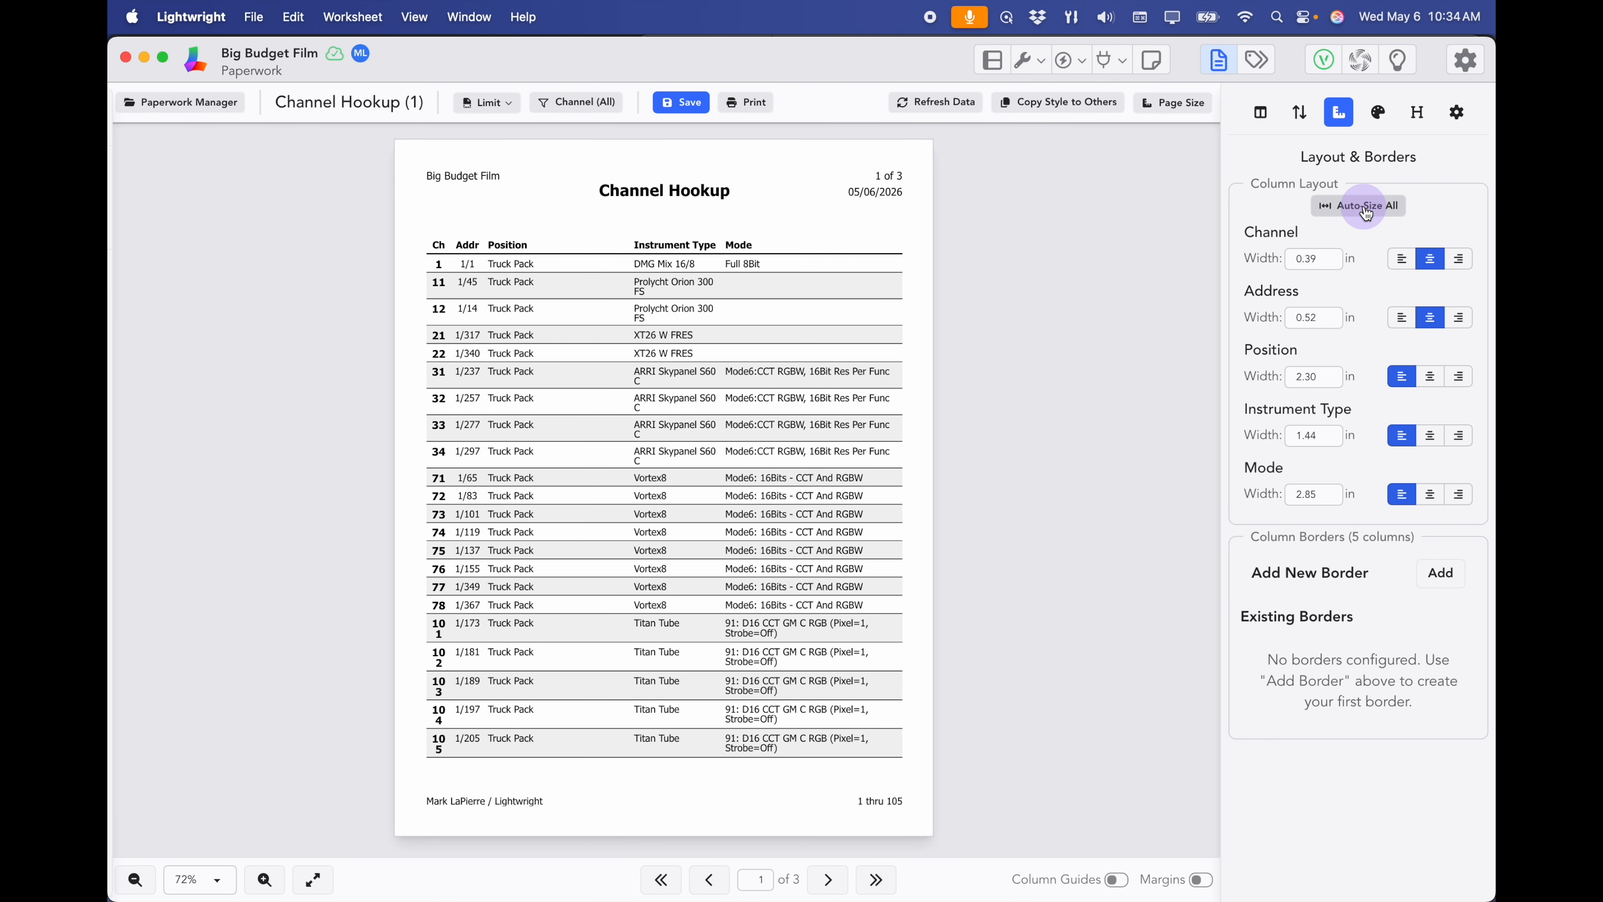
left_click(1332, 249)
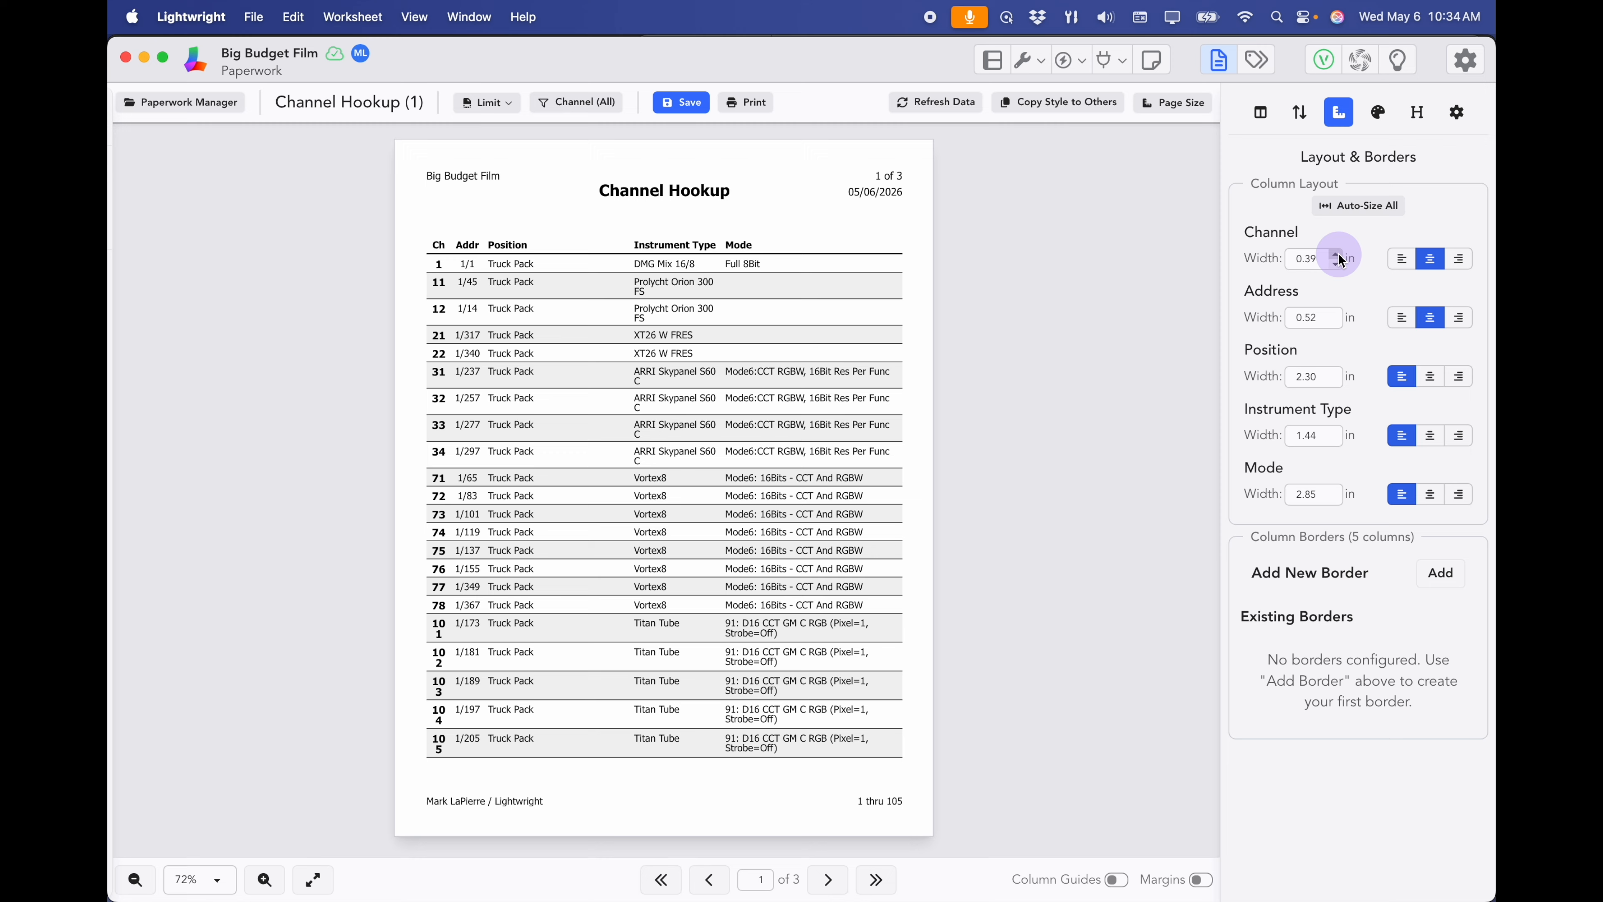
left_click(1327, 255)
left_click_drag(1327, 256, 1269, 258)
type(".")
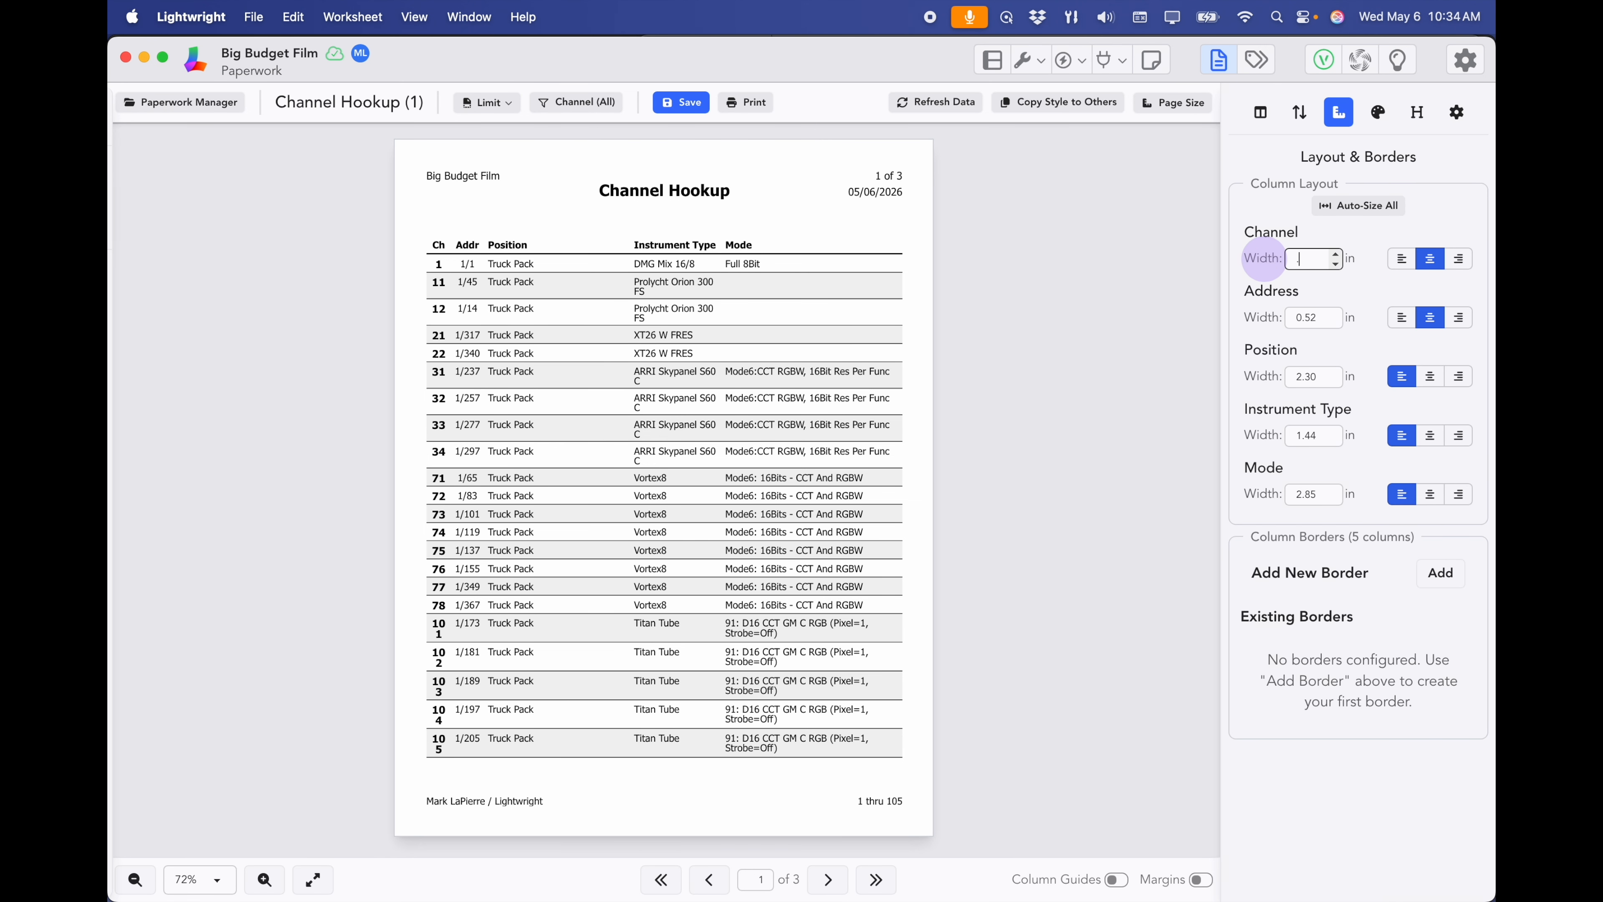
type("75")
key("Tab")
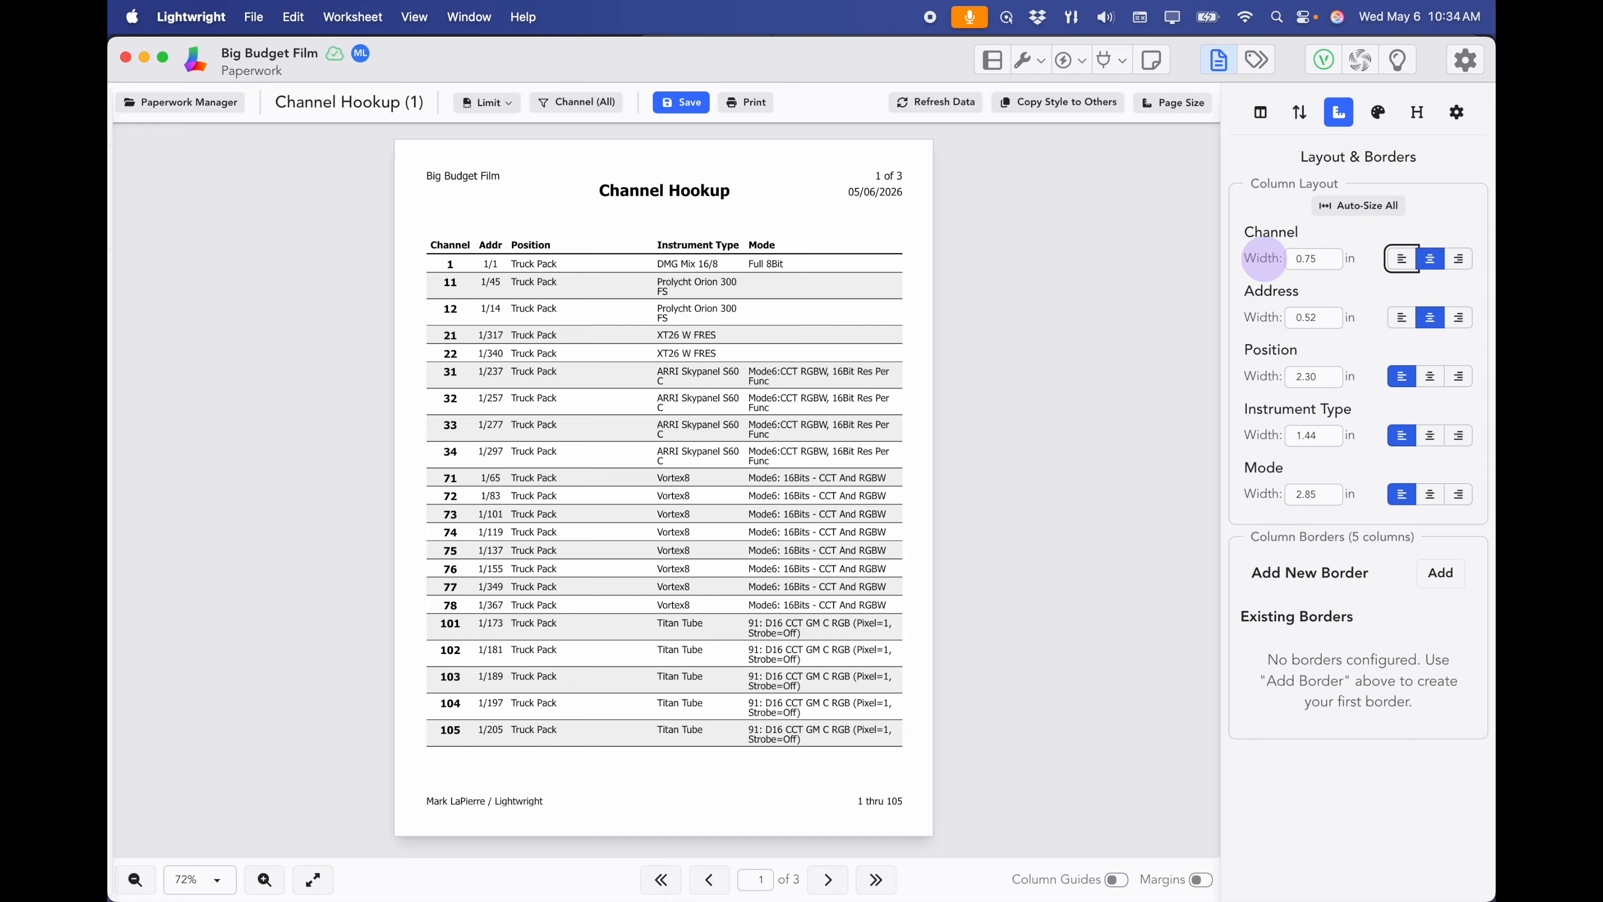
key("Tab")
key("Tab")
key("Tab")
key("Tab")
key("Tab")
key("Tab")
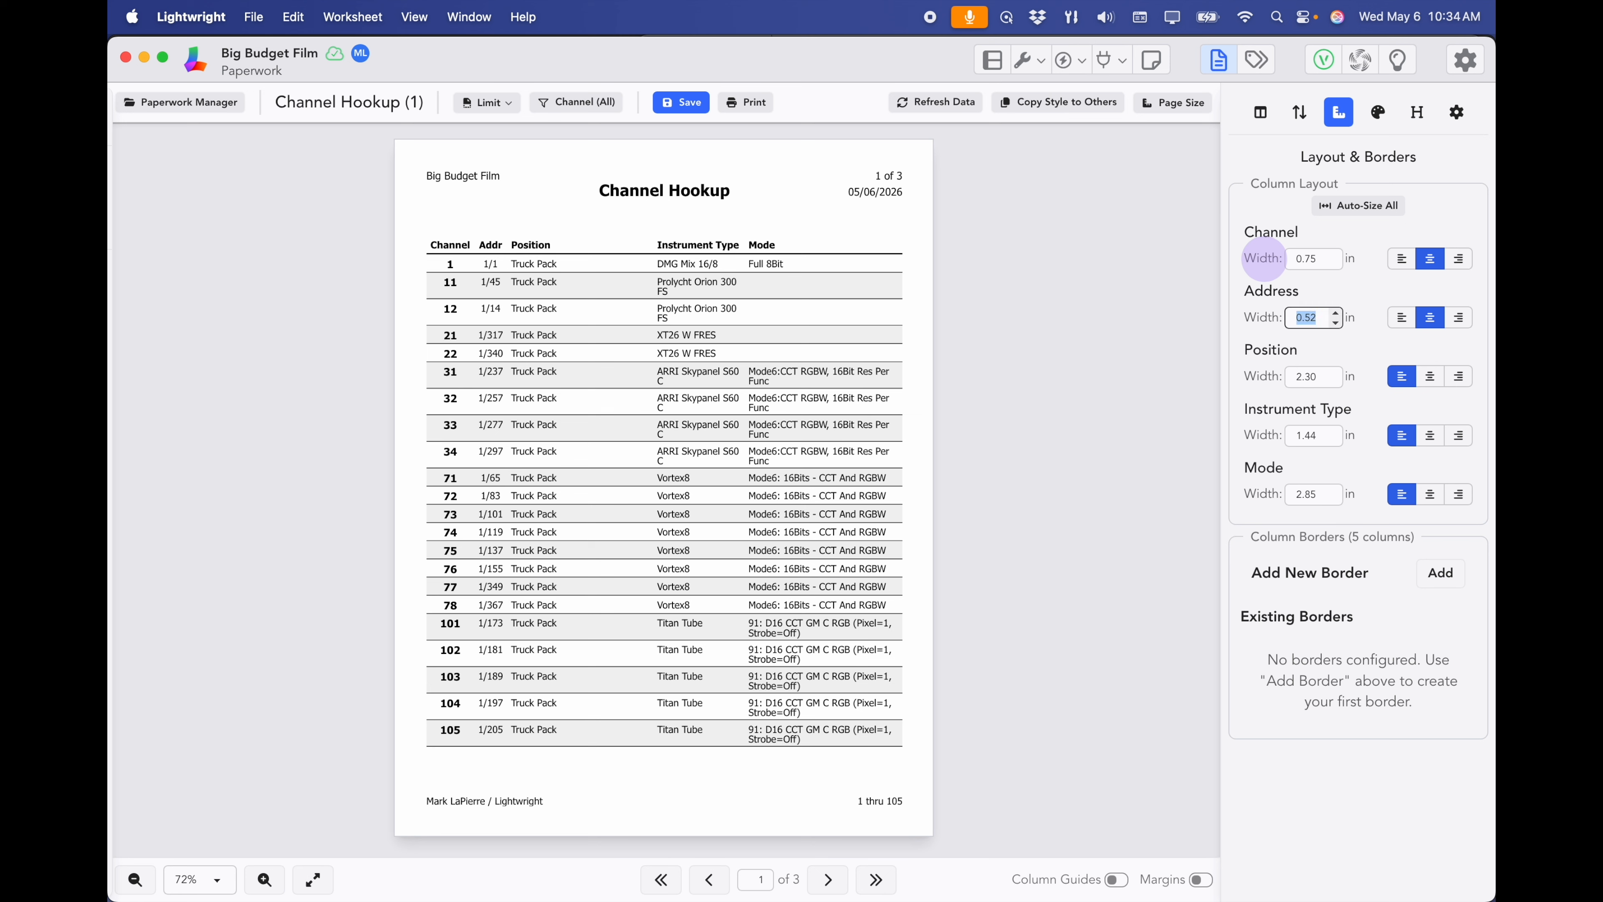
type("1")
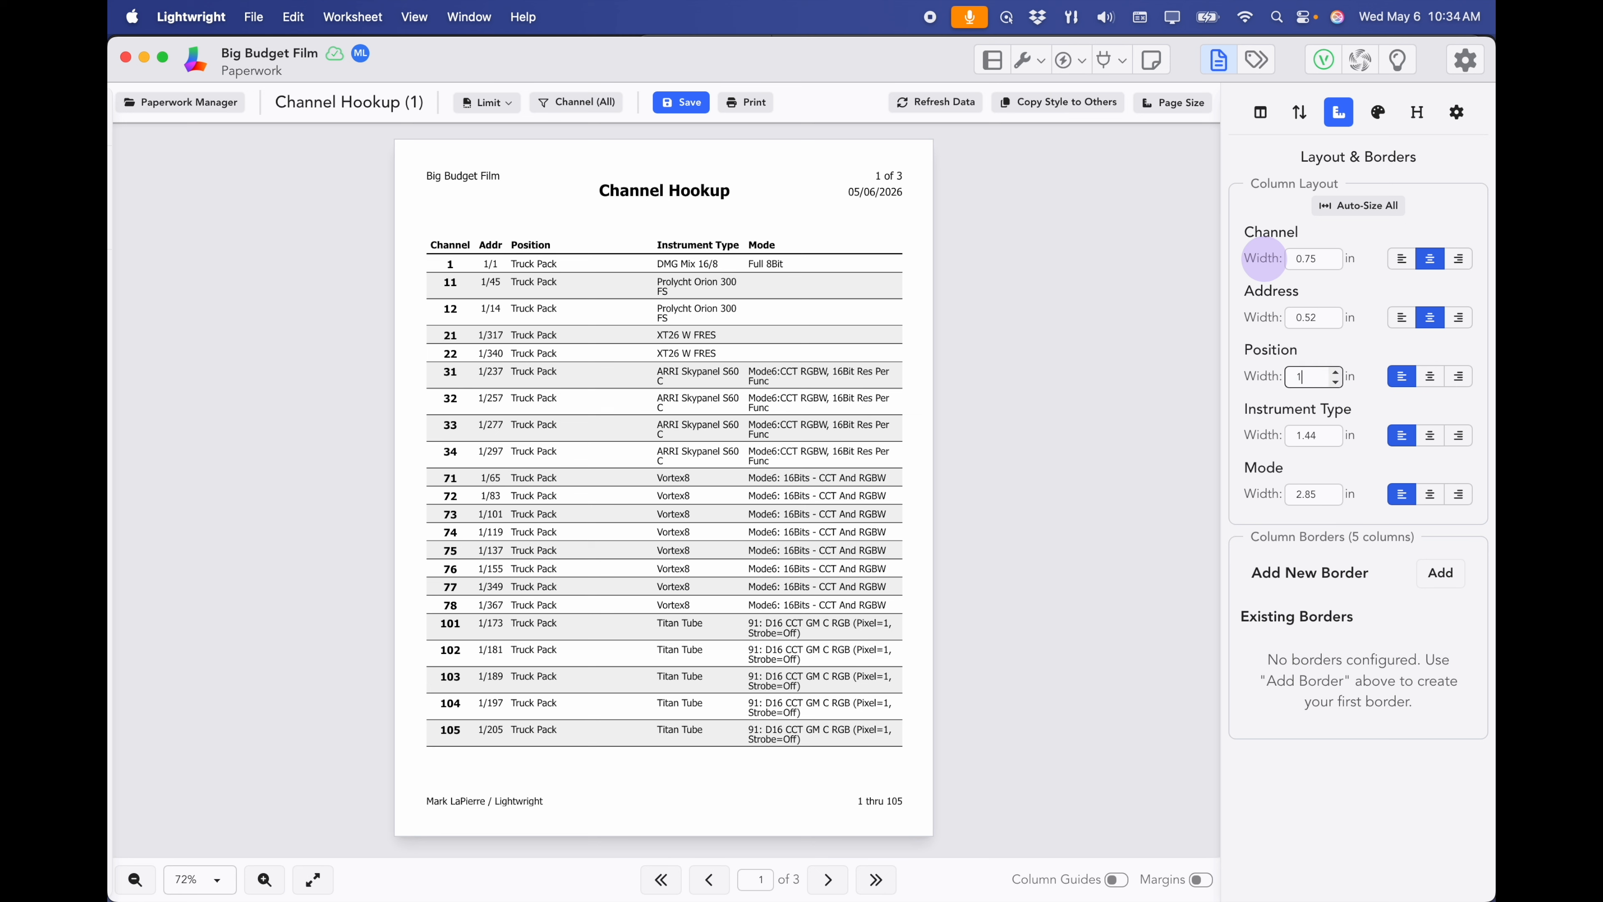
type(".5")
key("Tab")
key("Tab")
key("Tab")
key("Tab")
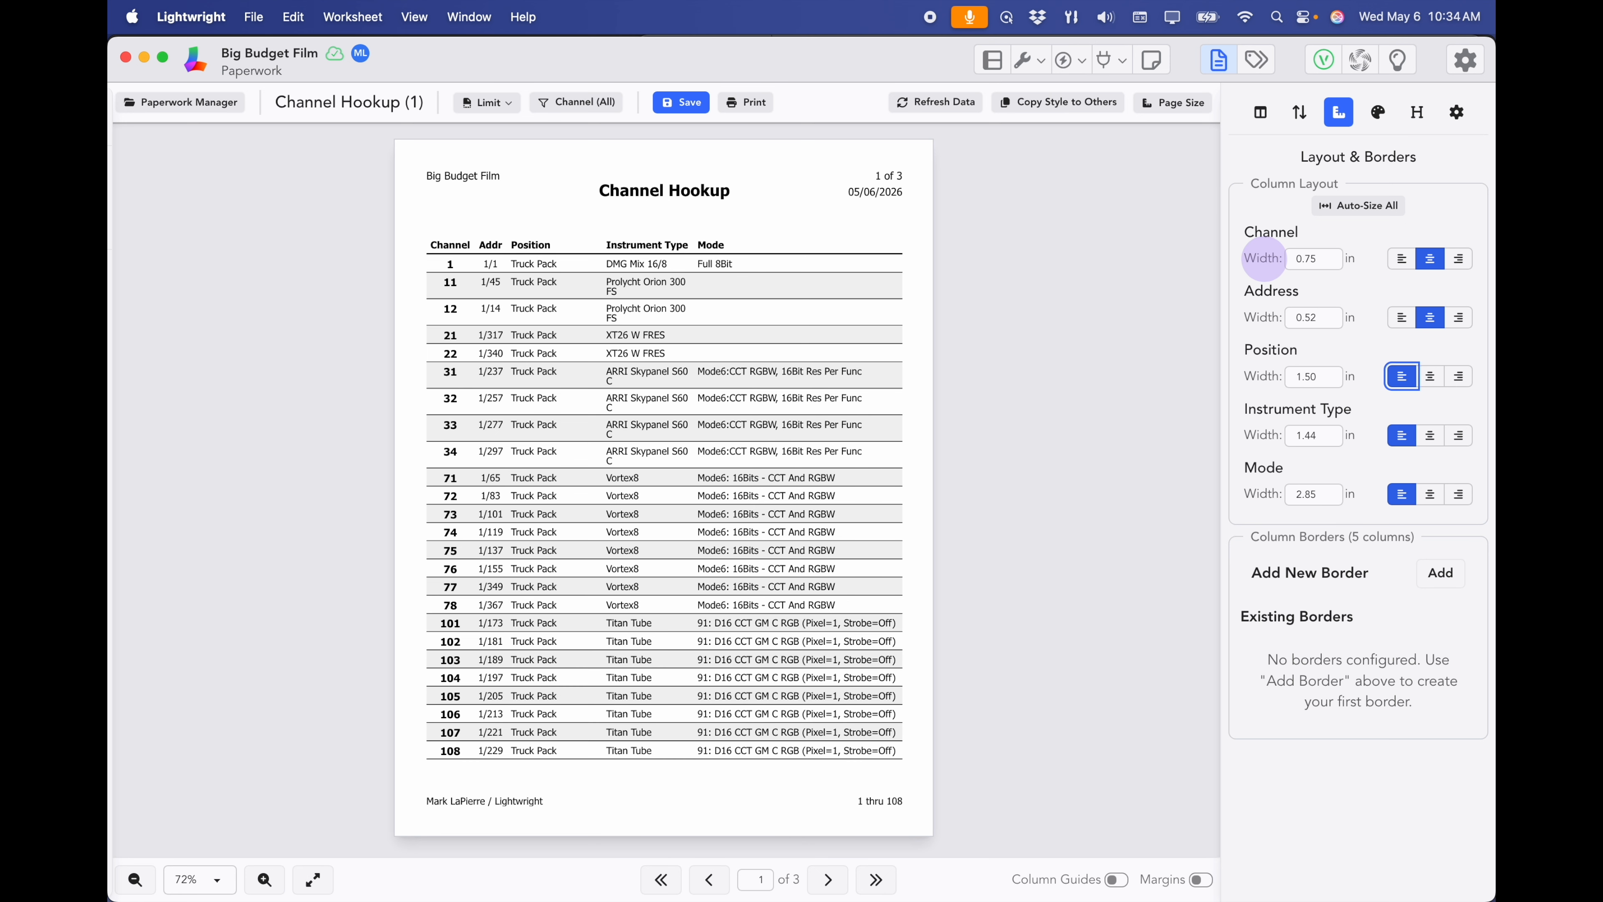
type("1.7")
key("Tab")
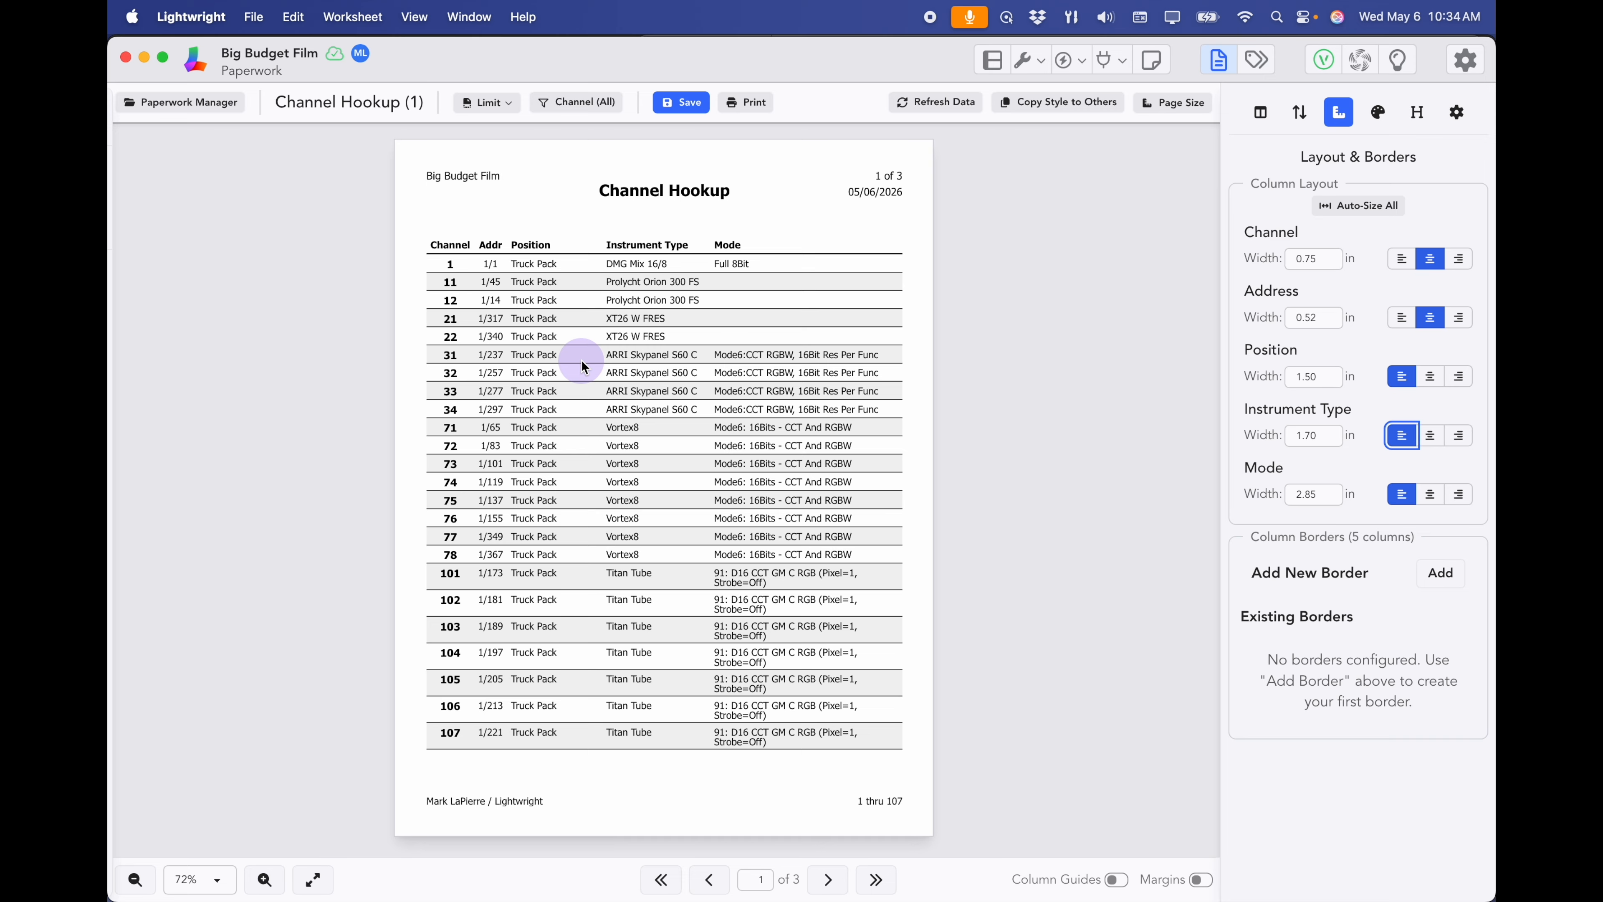
left_click(690, 108)
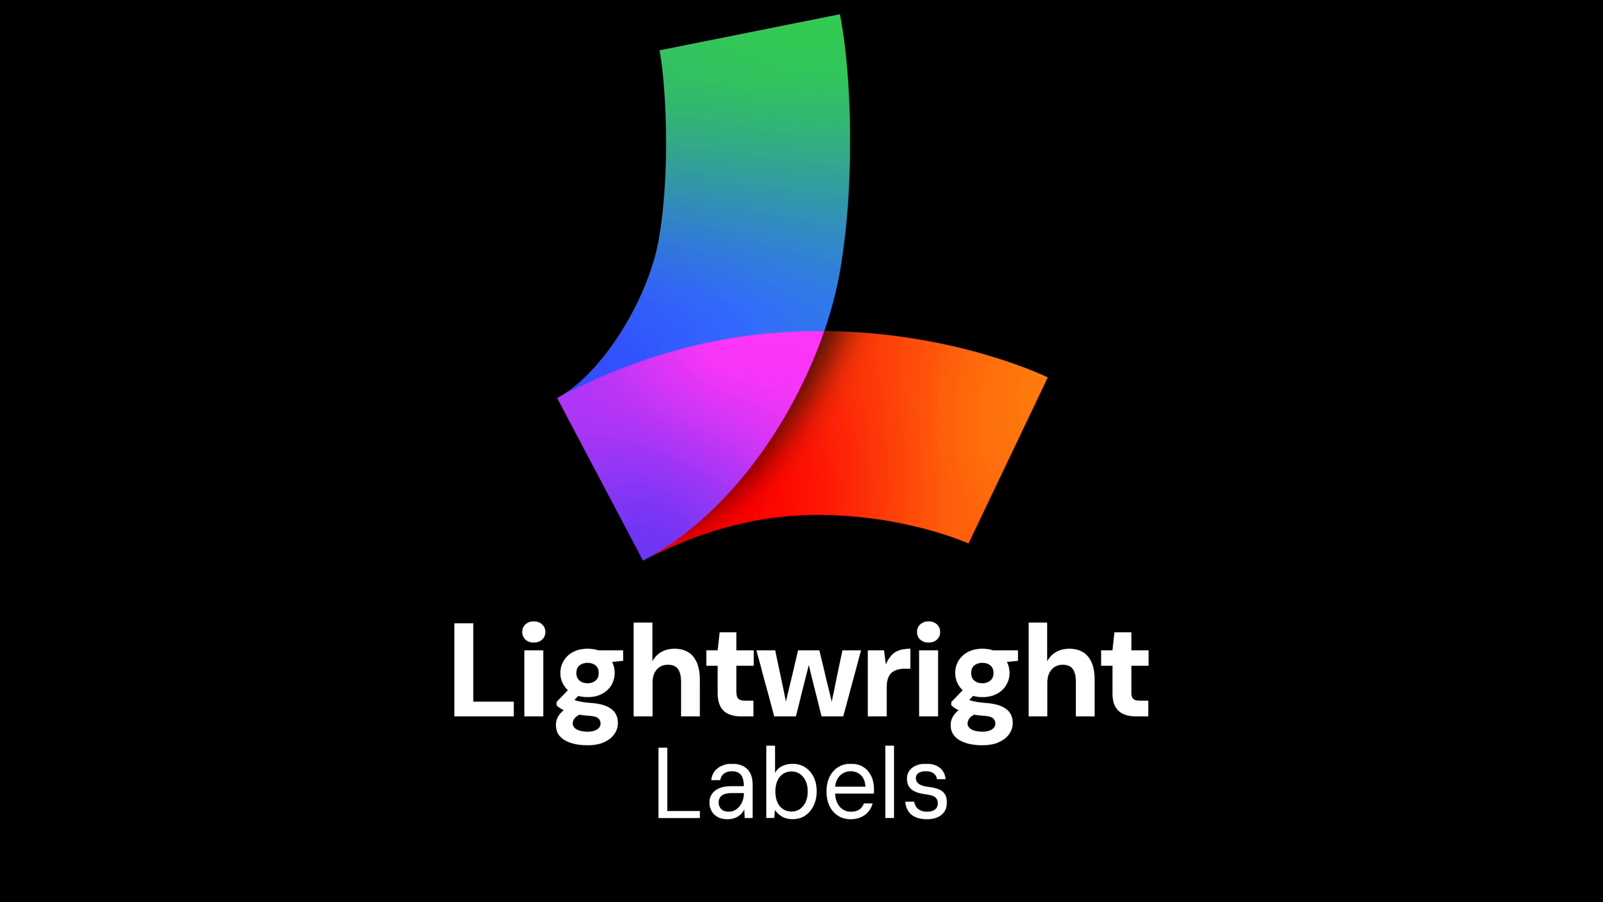
- Open the Label Manager in the Labels view
left_click(789, 534)
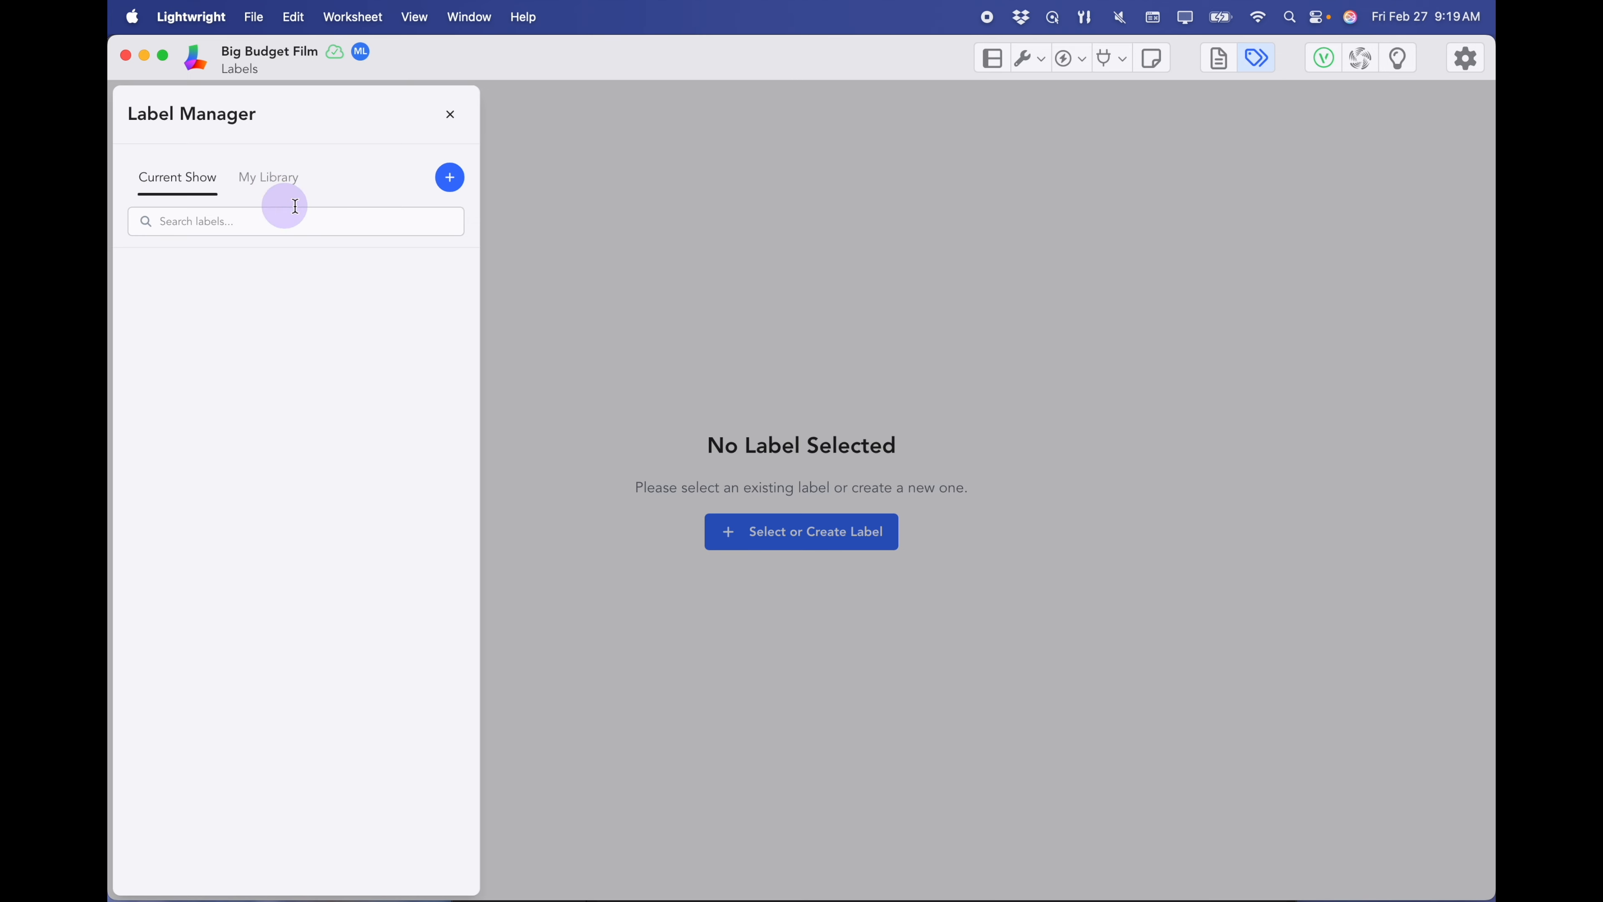
- Start a new label and replace the default New Label name with '2x4 Fixtures'
left_click(452, 180)
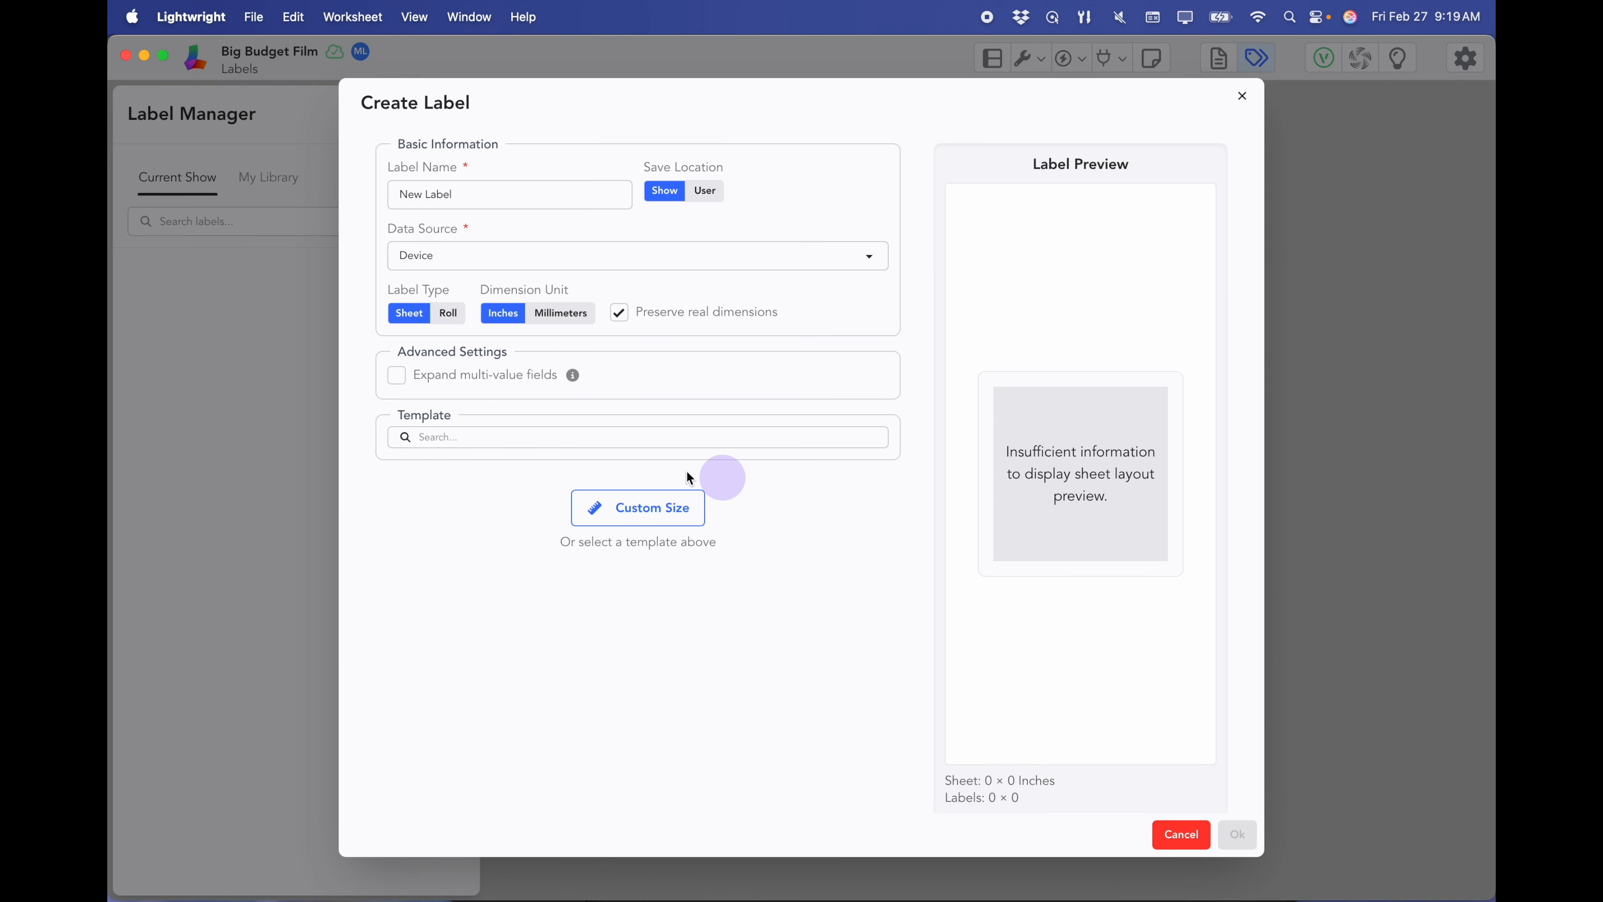
left_click_drag(465, 194, 354, 202)
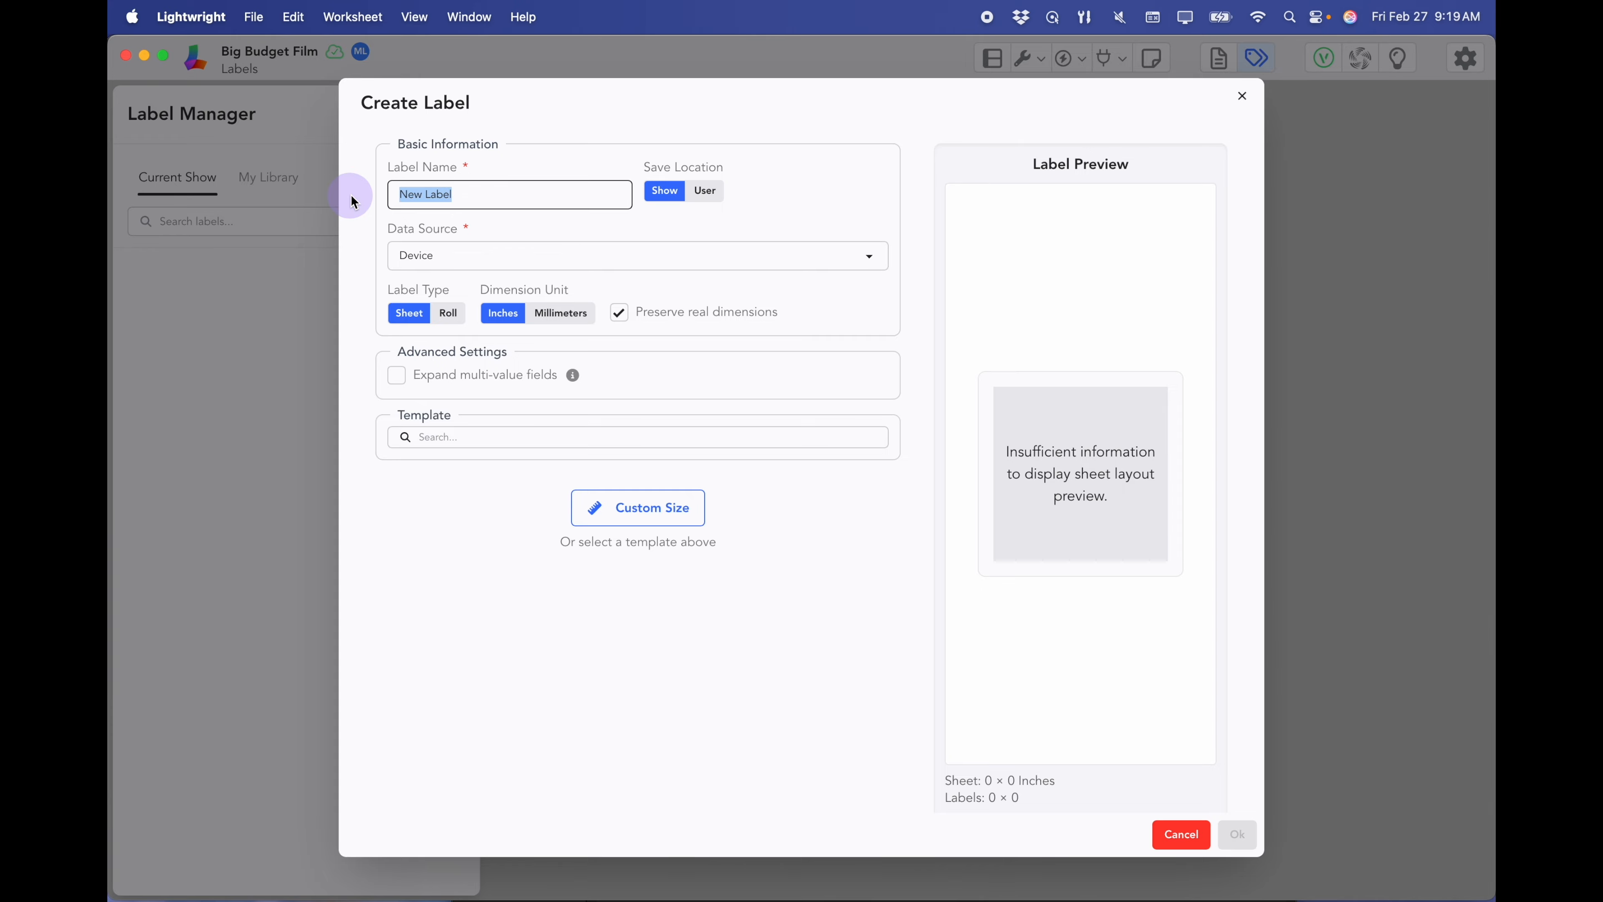
type("2x4 Fixtures")
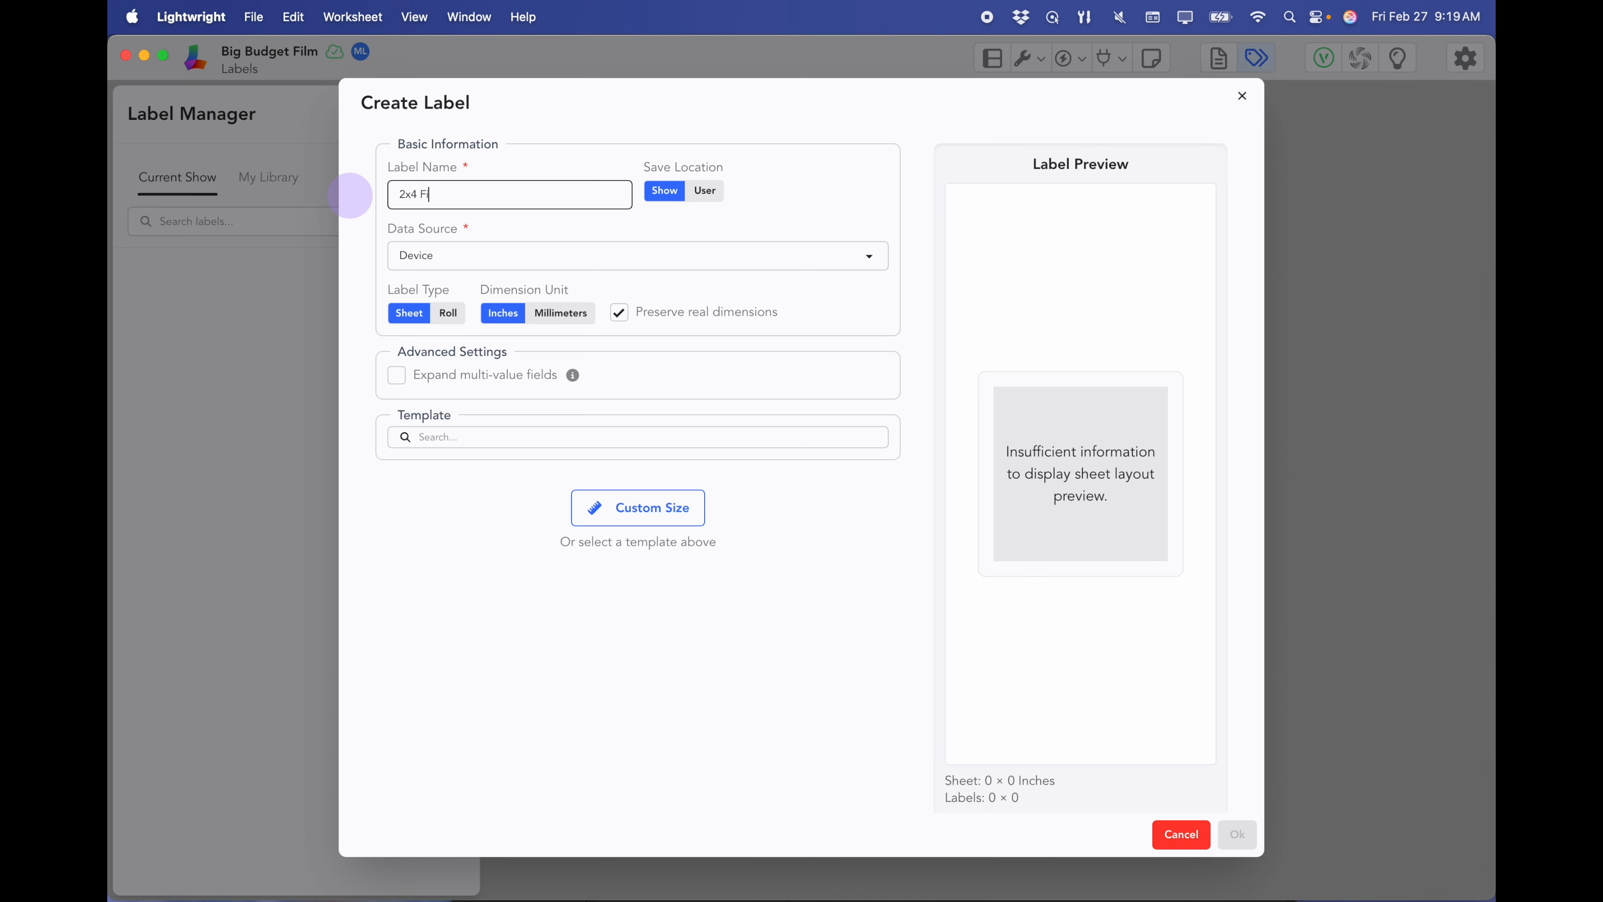